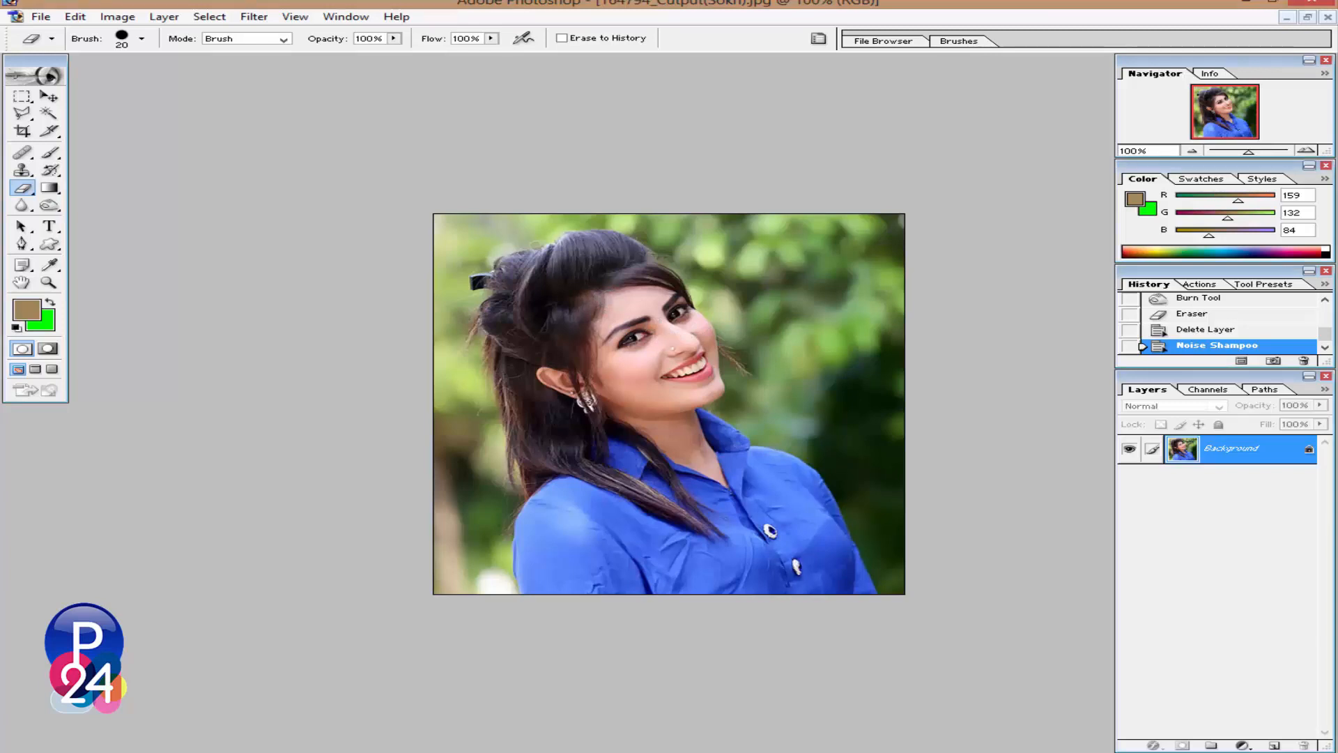
Inspect the woman's face and hair in the portrait at 100%, 200% and 300% magnification
key(ctrl+plus)
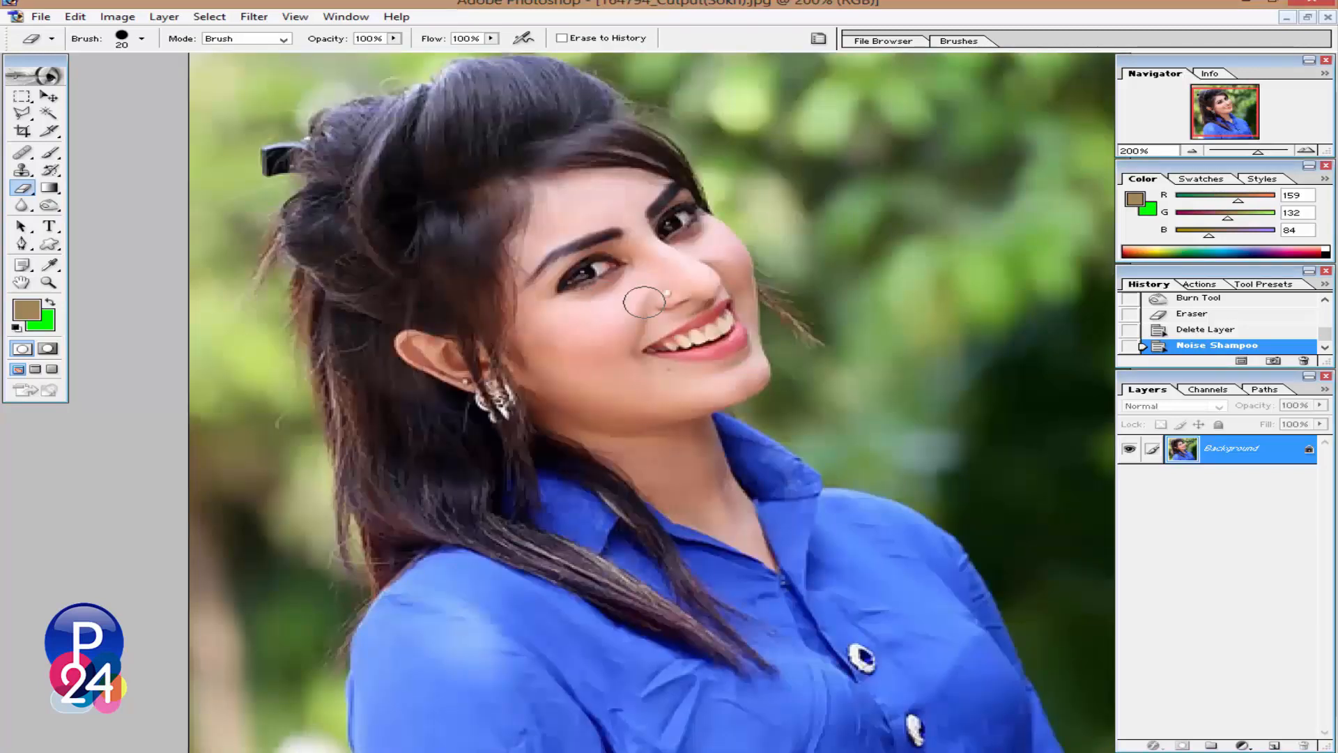
scroll(644, 302, down, 1)
scroll(604, 391, up, 2)
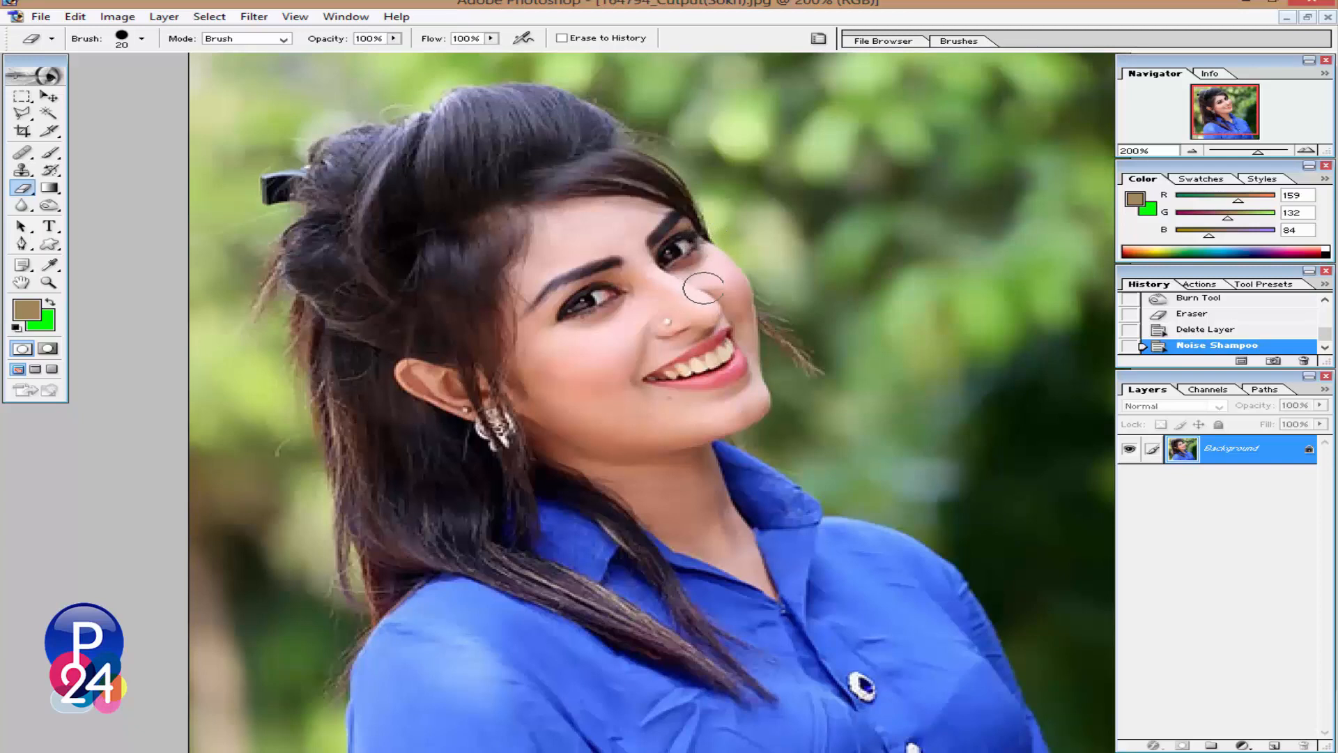
scroll(703, 288, down, 3)
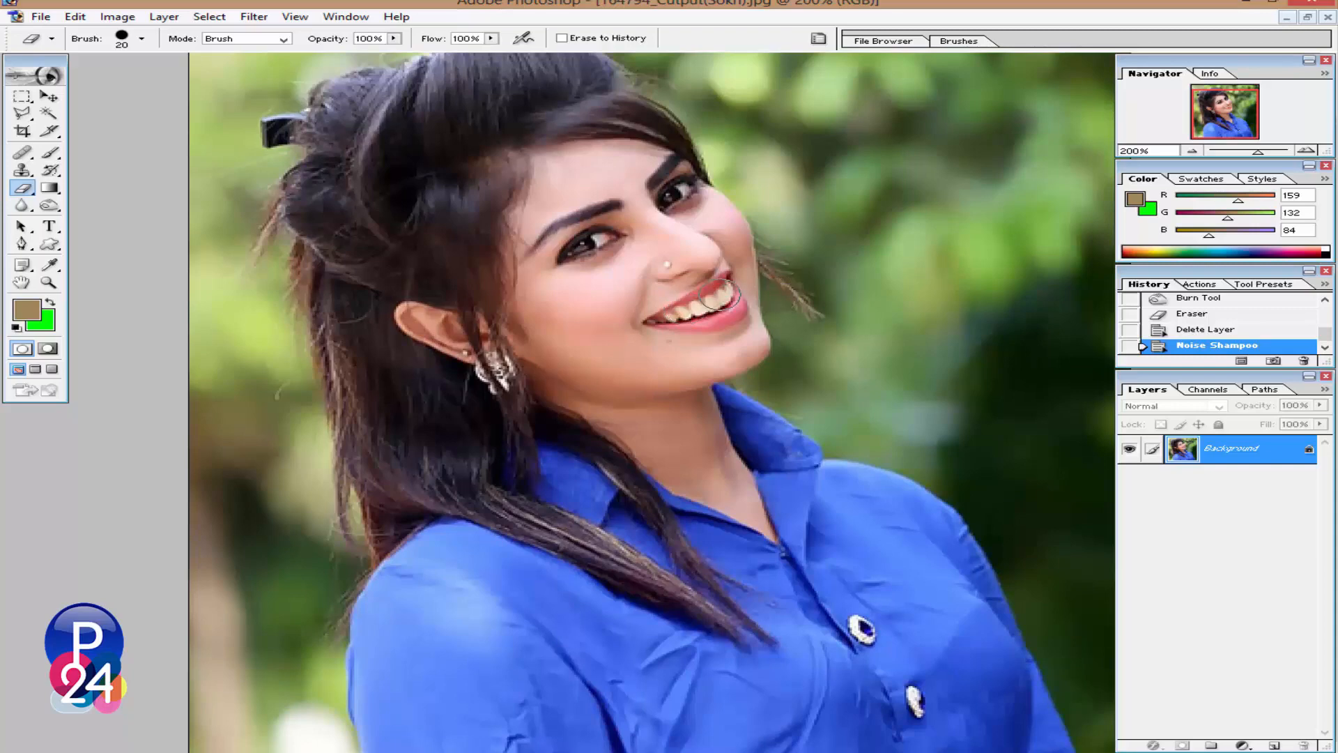
key(ctrl+minus)
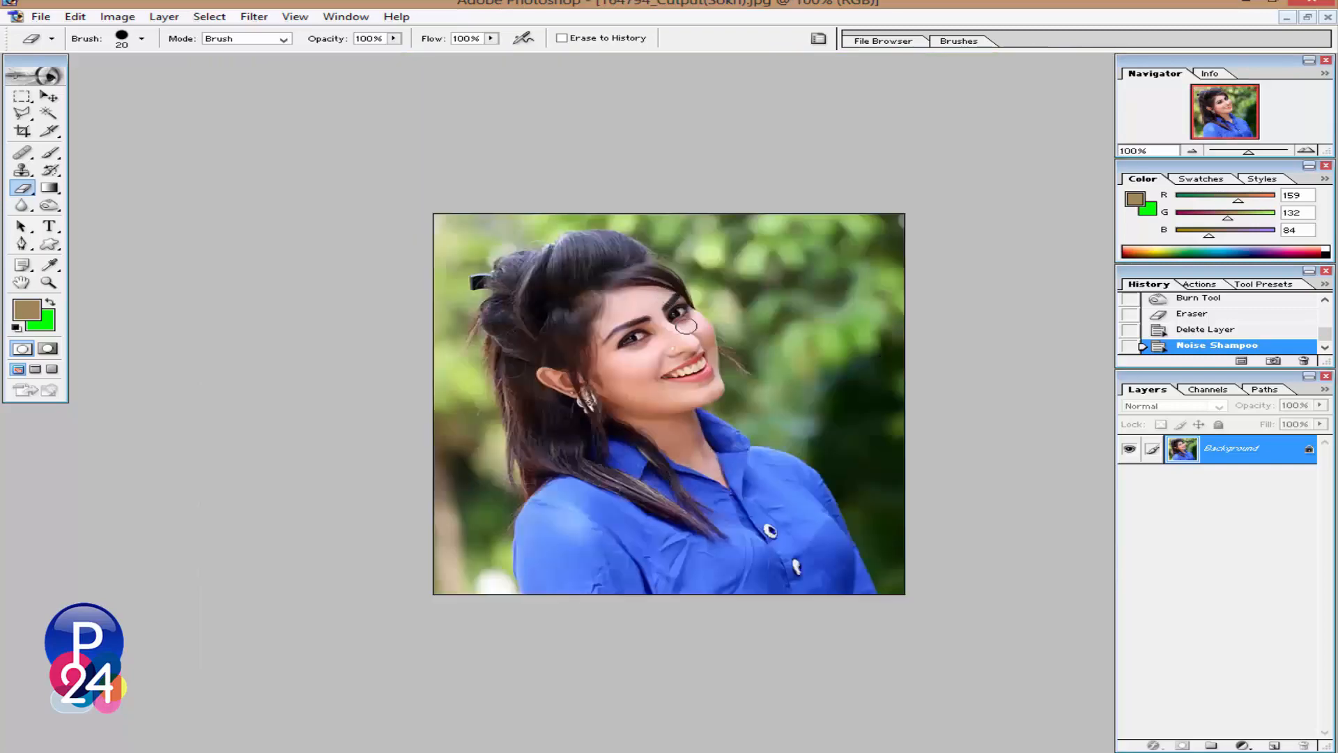
click(687, 325)
click(688, 331)
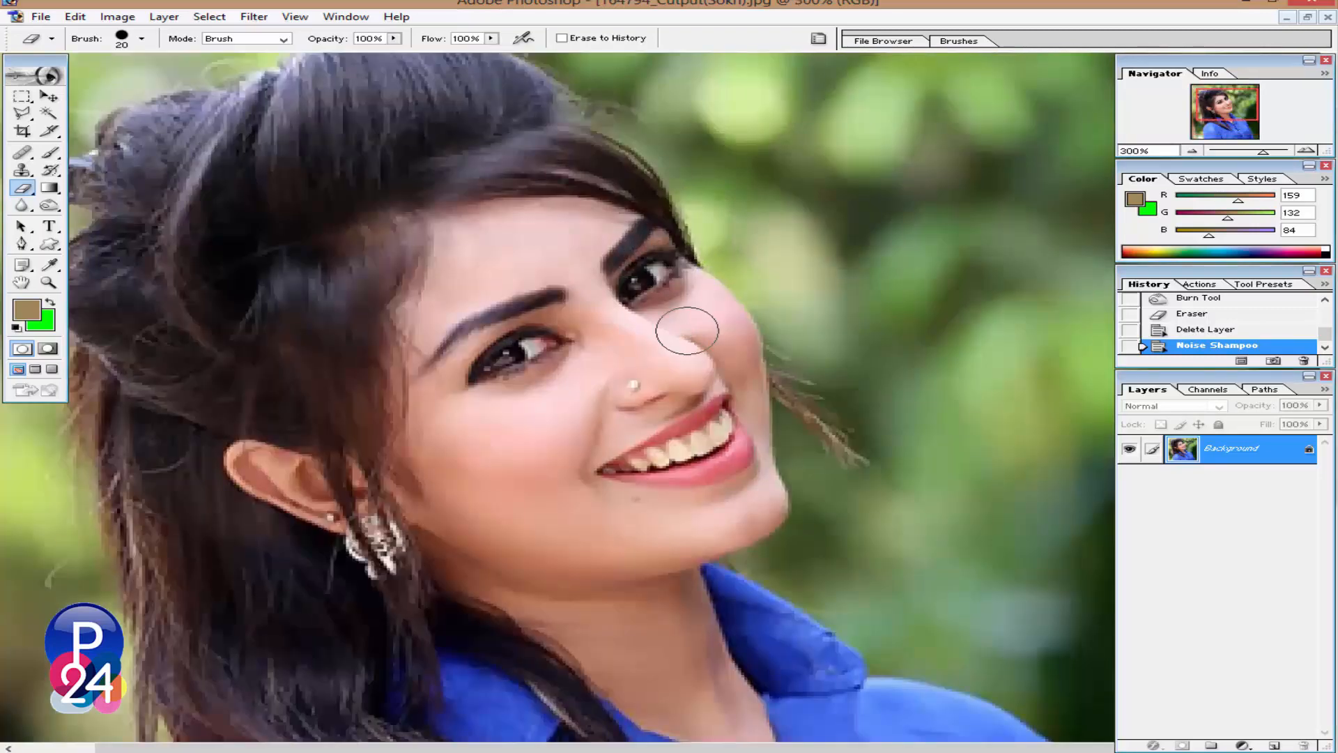
key(ctrl+minus)
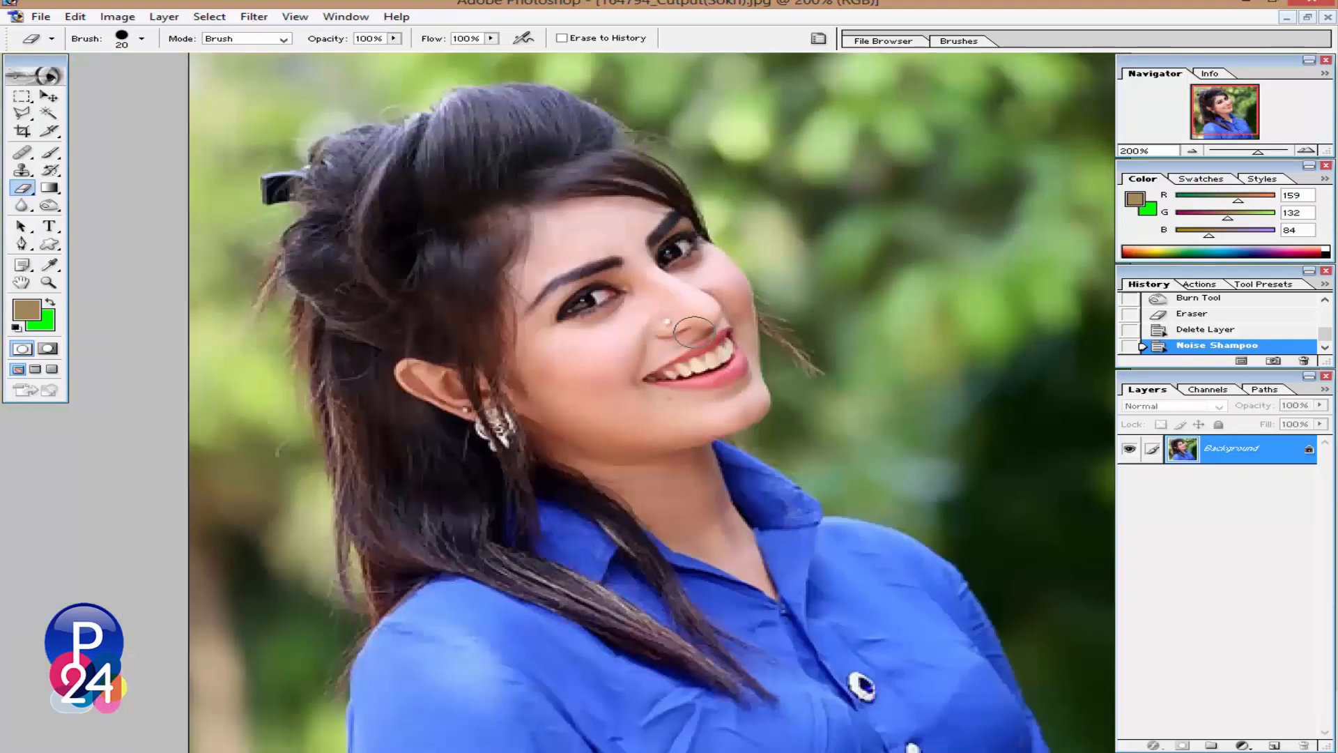
scroll(683, 411, down, 2)
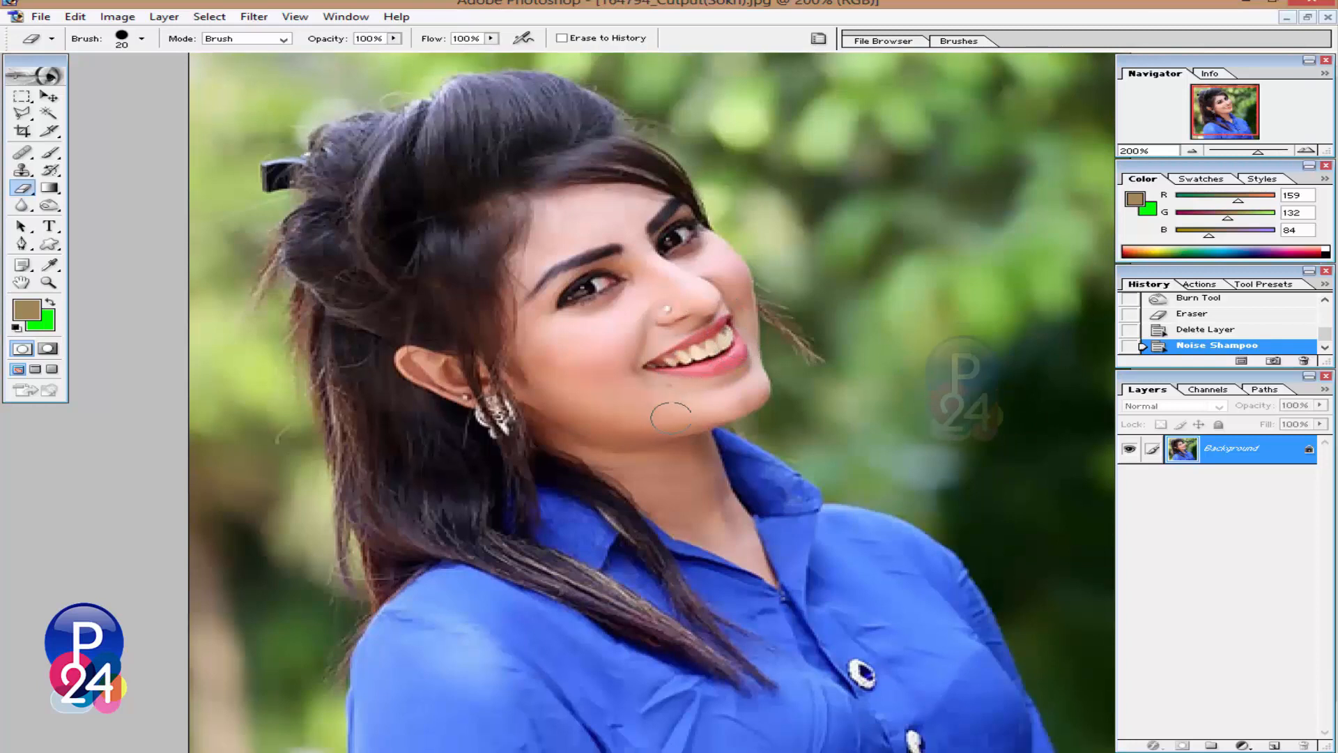
scroll(688, 411, up, 2)
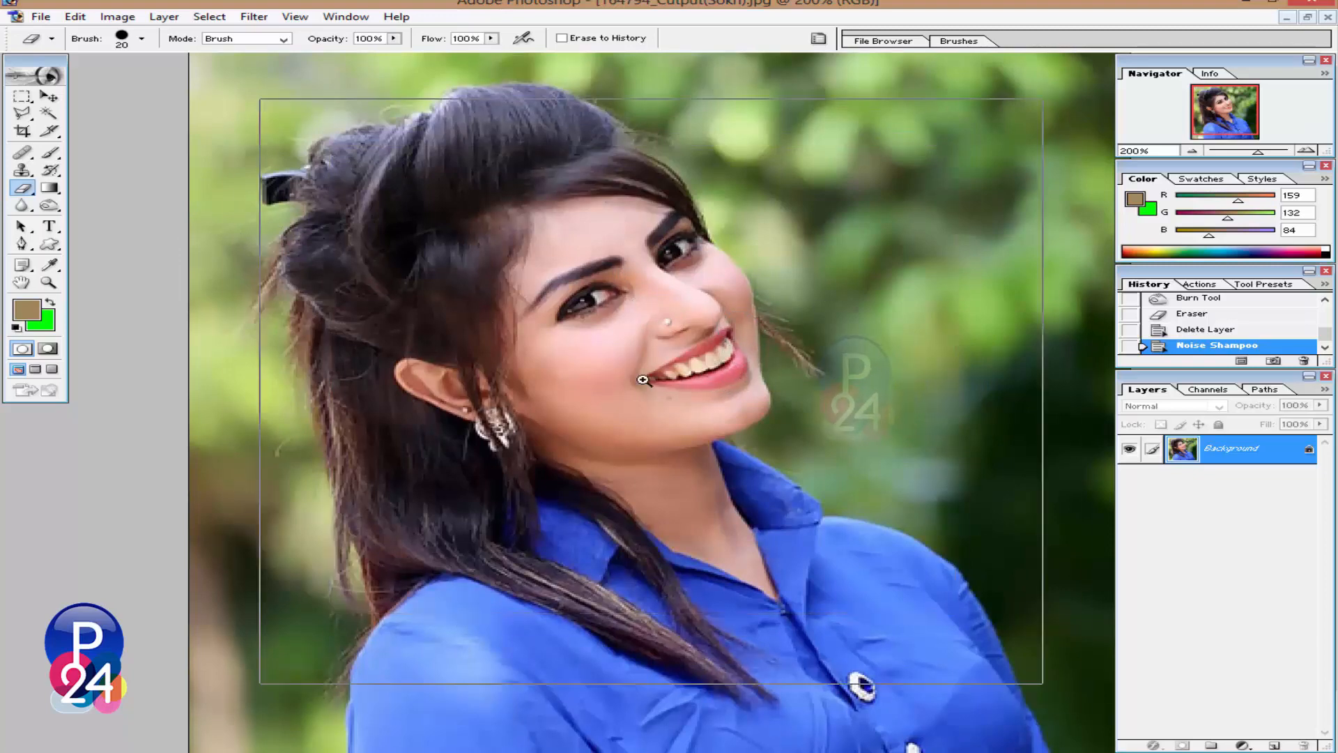
key(ctrl+plus)
mouse_move(643, 383)
mouse_down()
mouse_move(639, 307)
mouse_move(586, 436)
mouse_move(565, 339)
mouse_move(724, 303)
mouse_move(465, 402)
mouse_move(524, 455)
mouse_up()
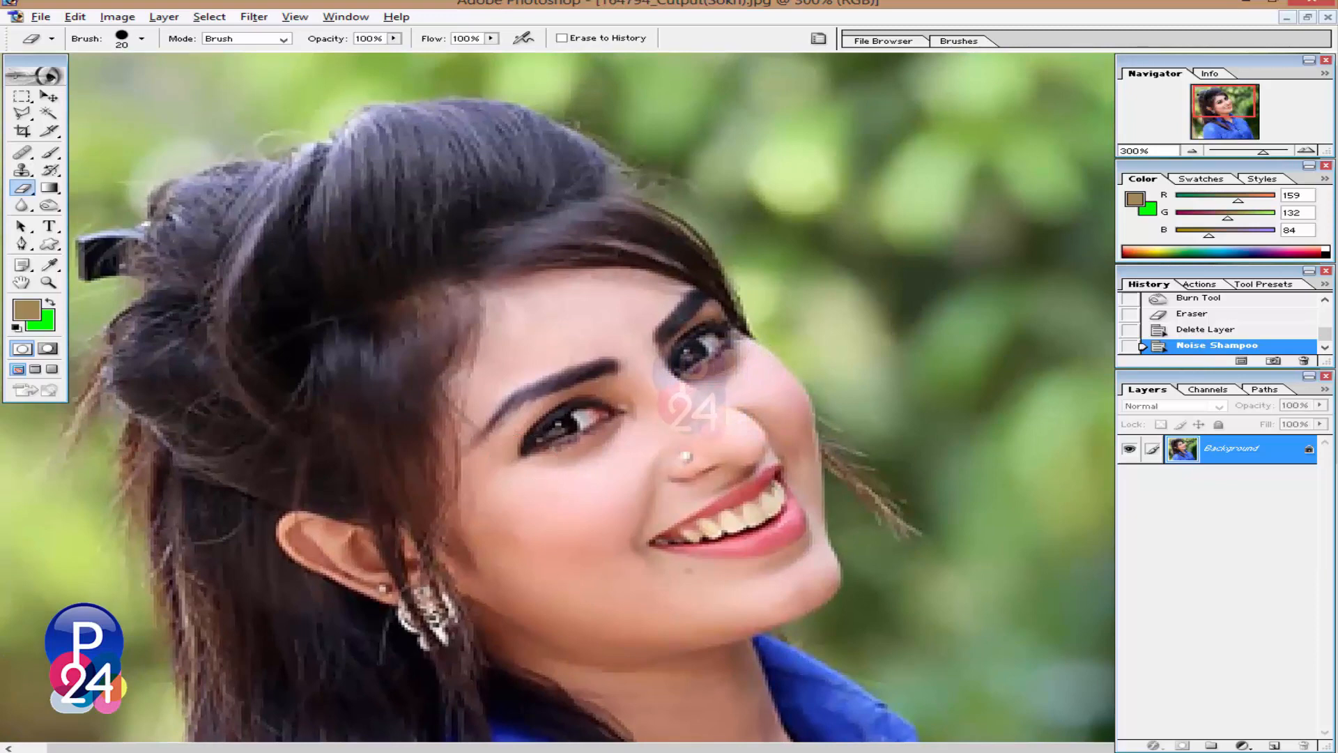
alt+click(548, 444)
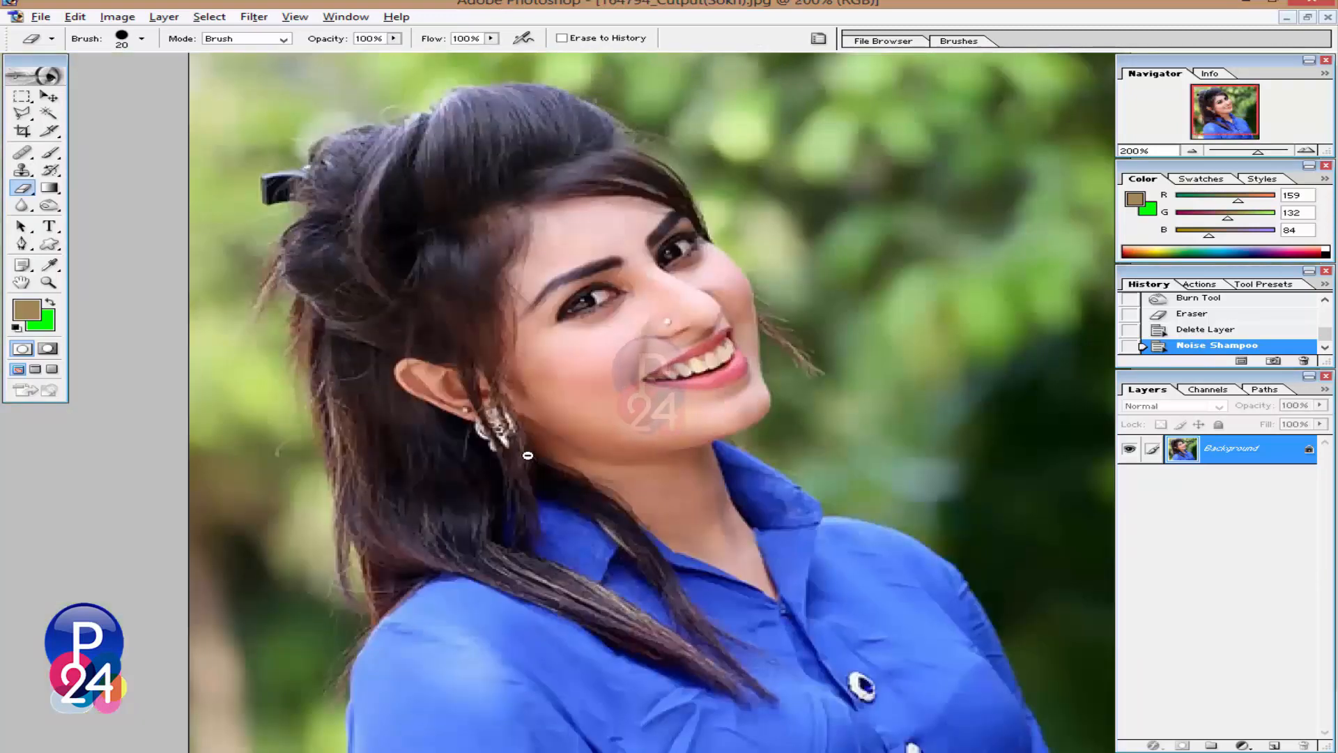
alt+click(547, 444)
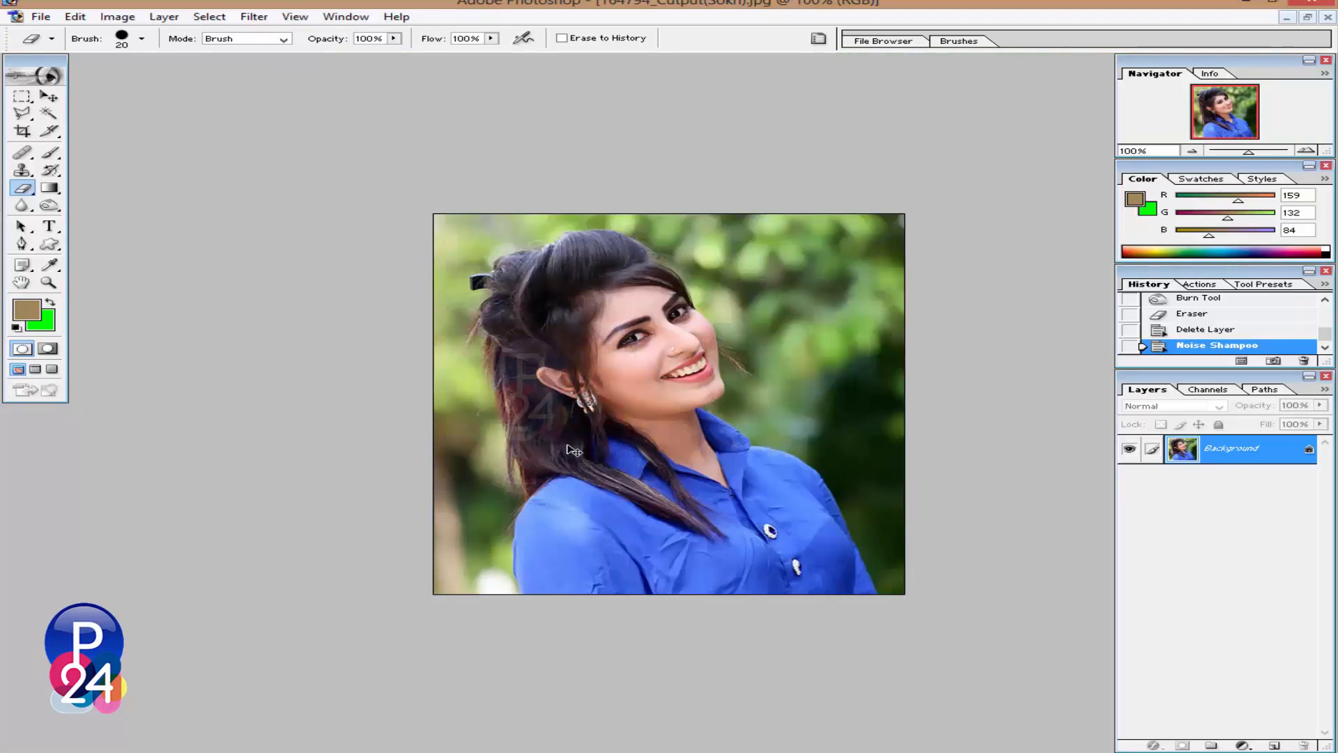
ctrl+click(678, 398)
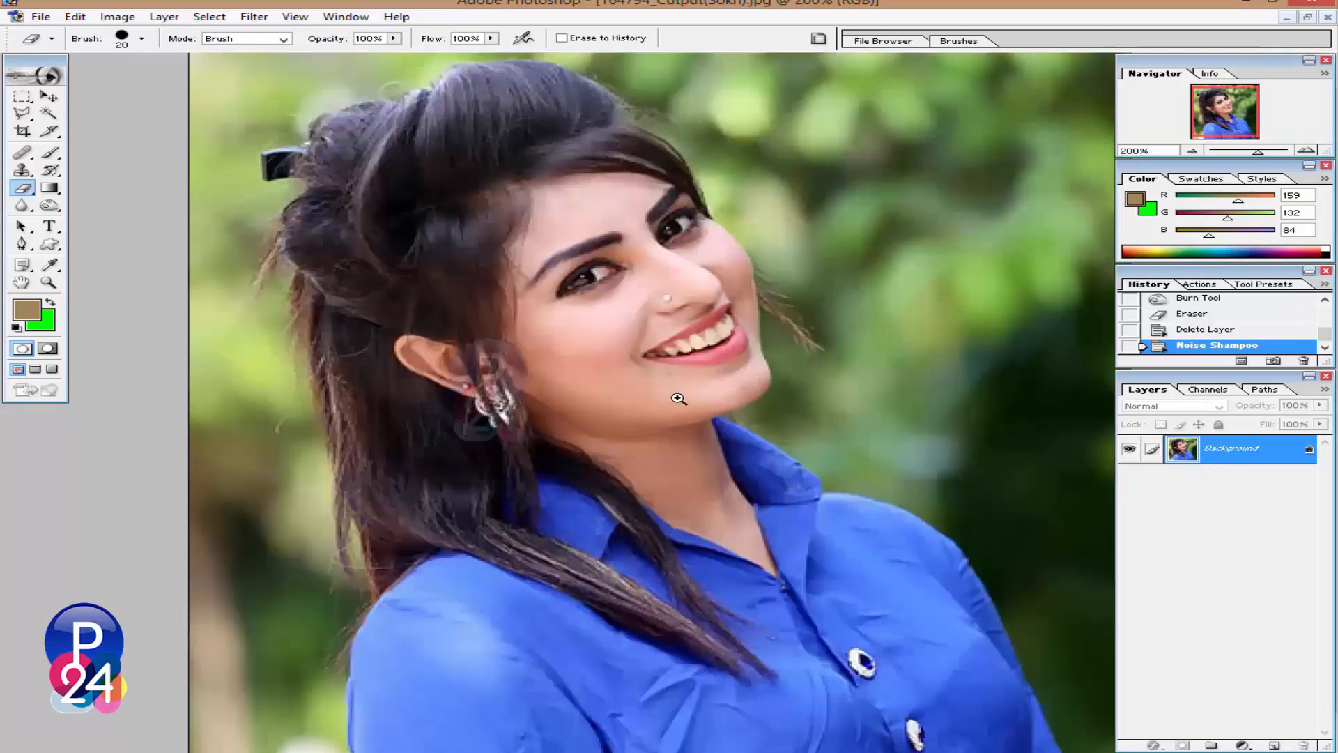
ctrl+click(680, 398)
drag(624, 304, 621, 356)
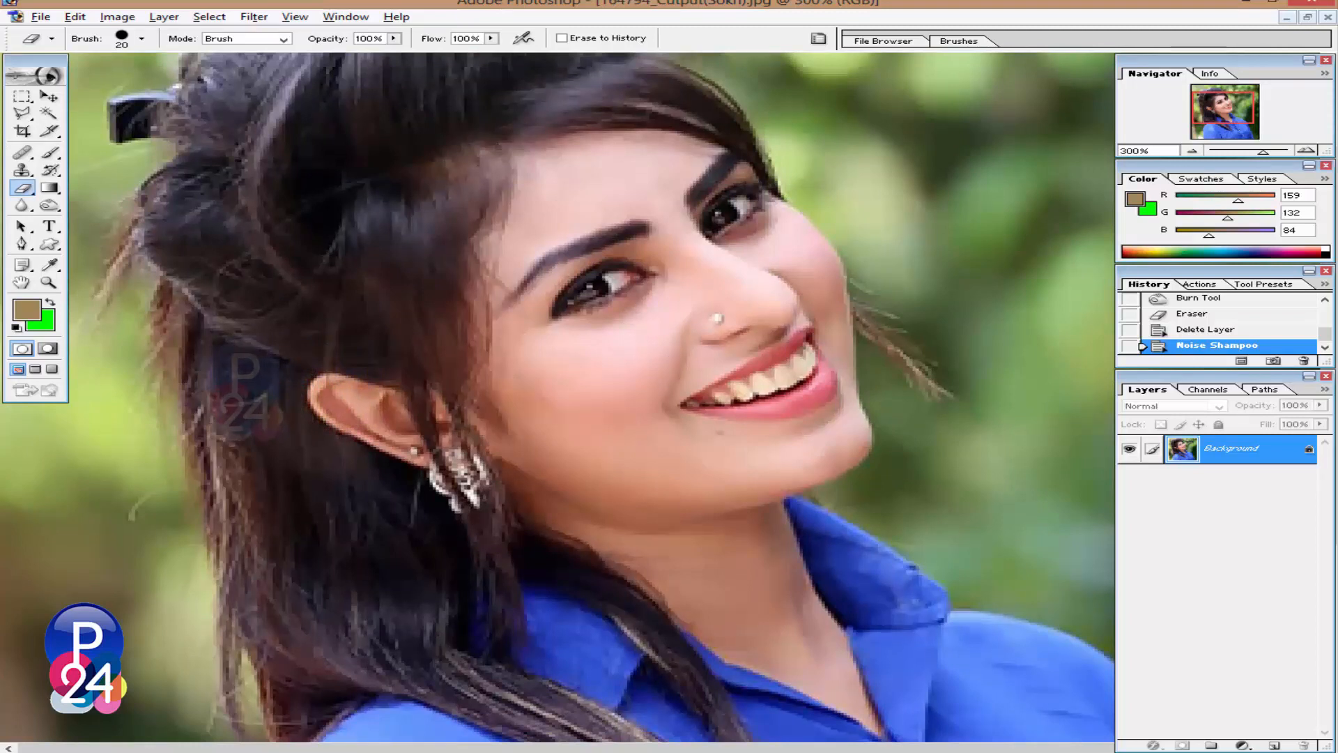
View the portrait closer and farther with the Zoom tool, ending at 200% magnification
click(50, 282)
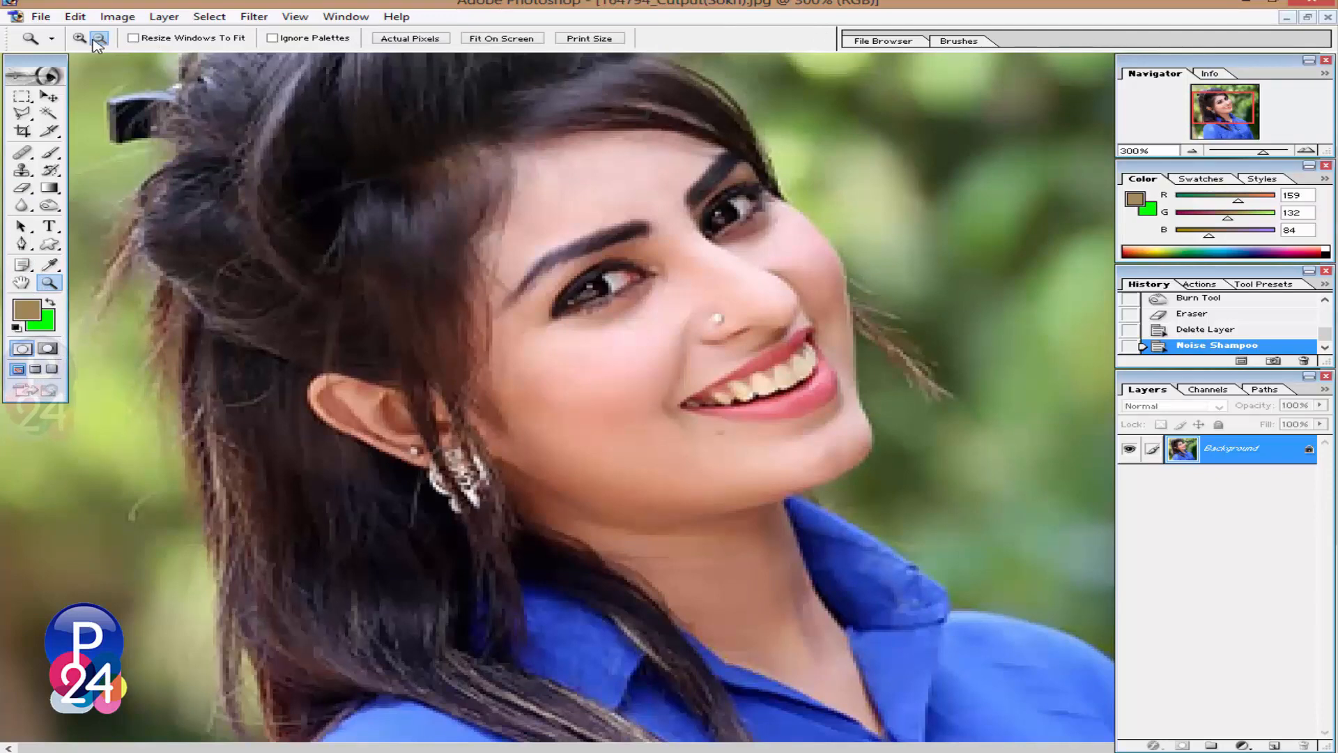
click(500, 370)
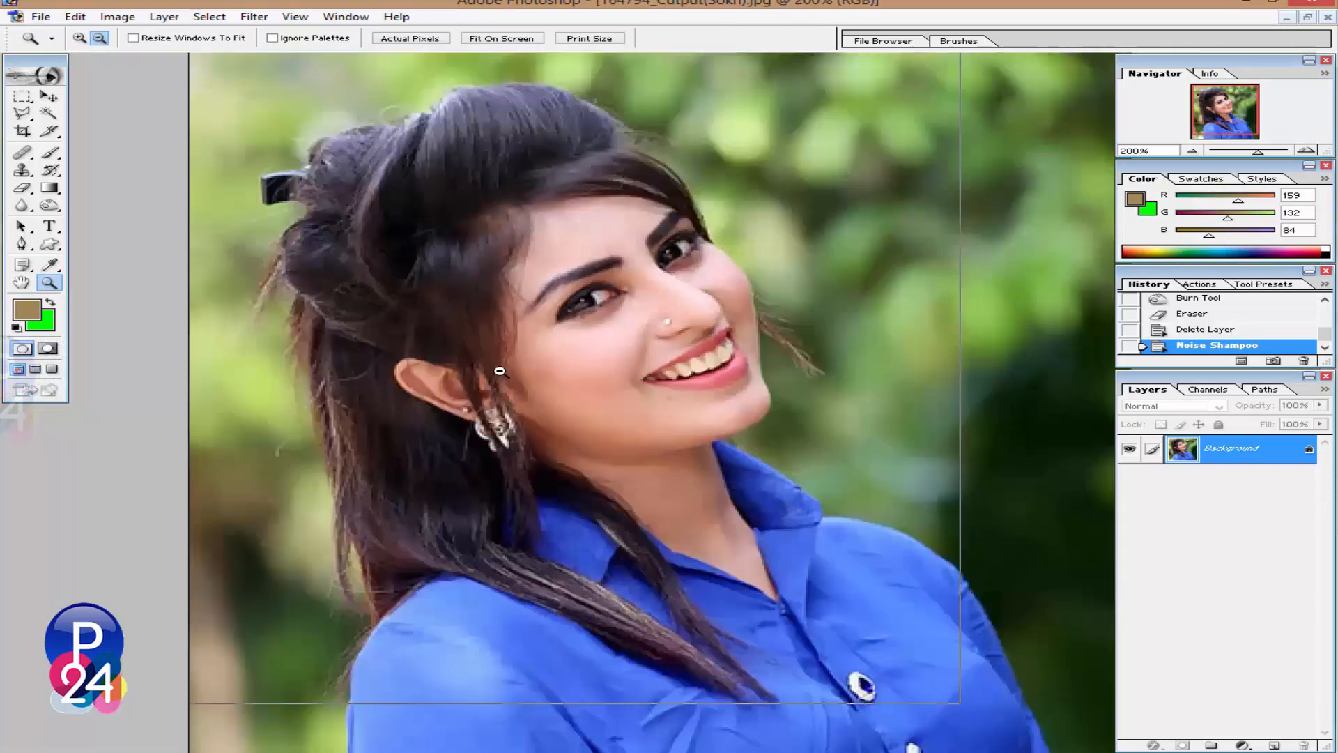
click(499, 370)
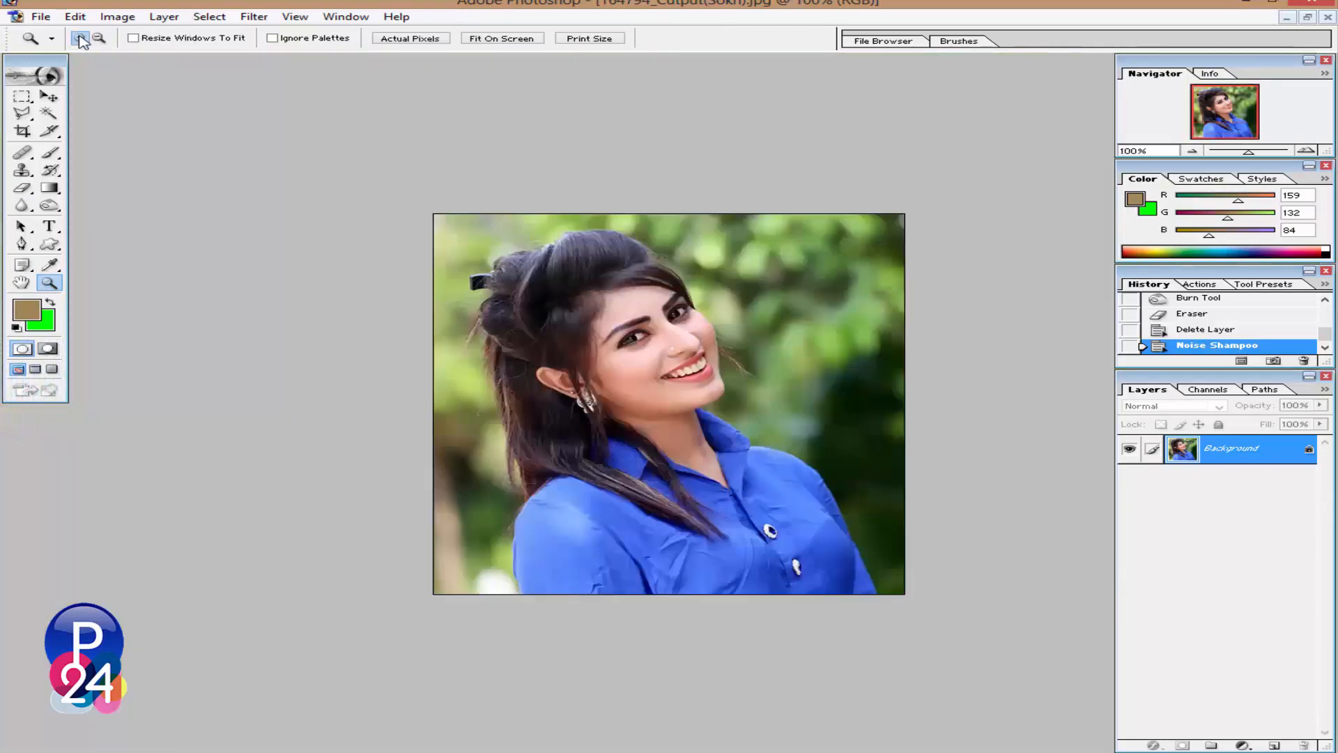
click(723, 307)
click(669, 348)
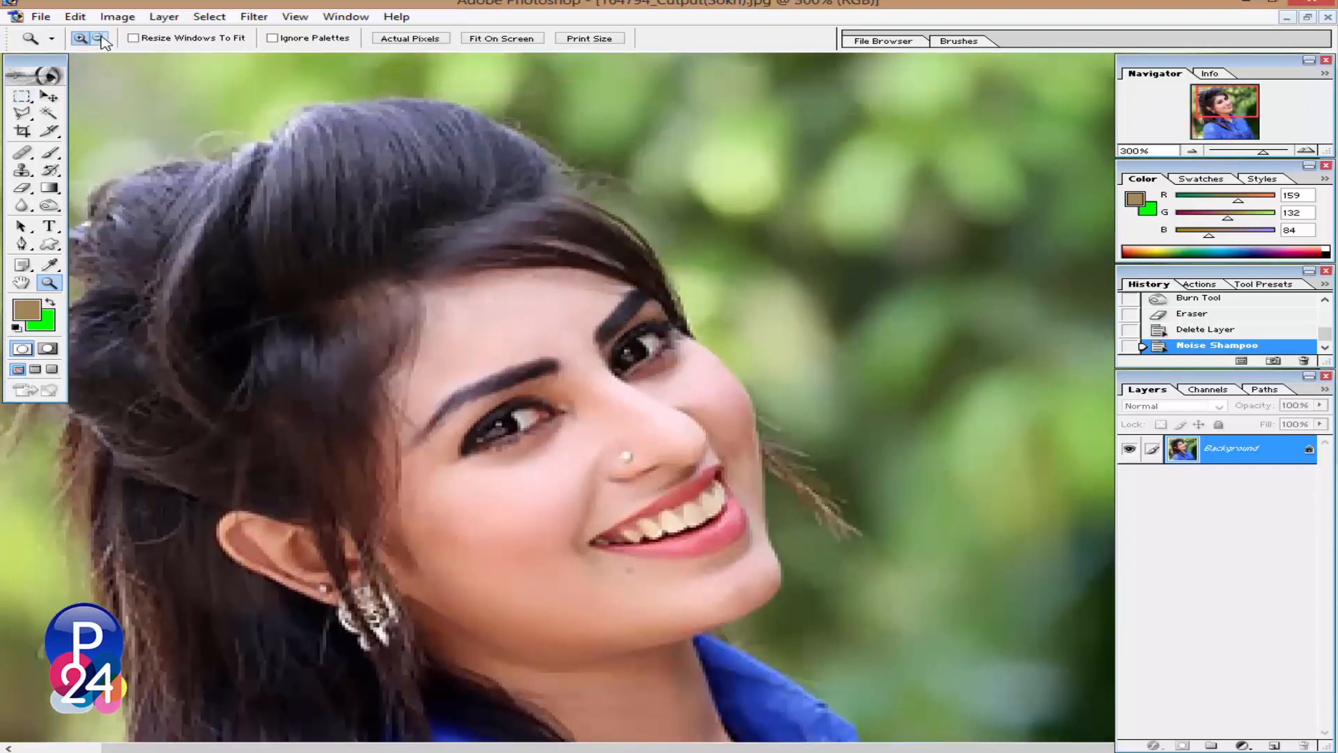
click(421, 301)
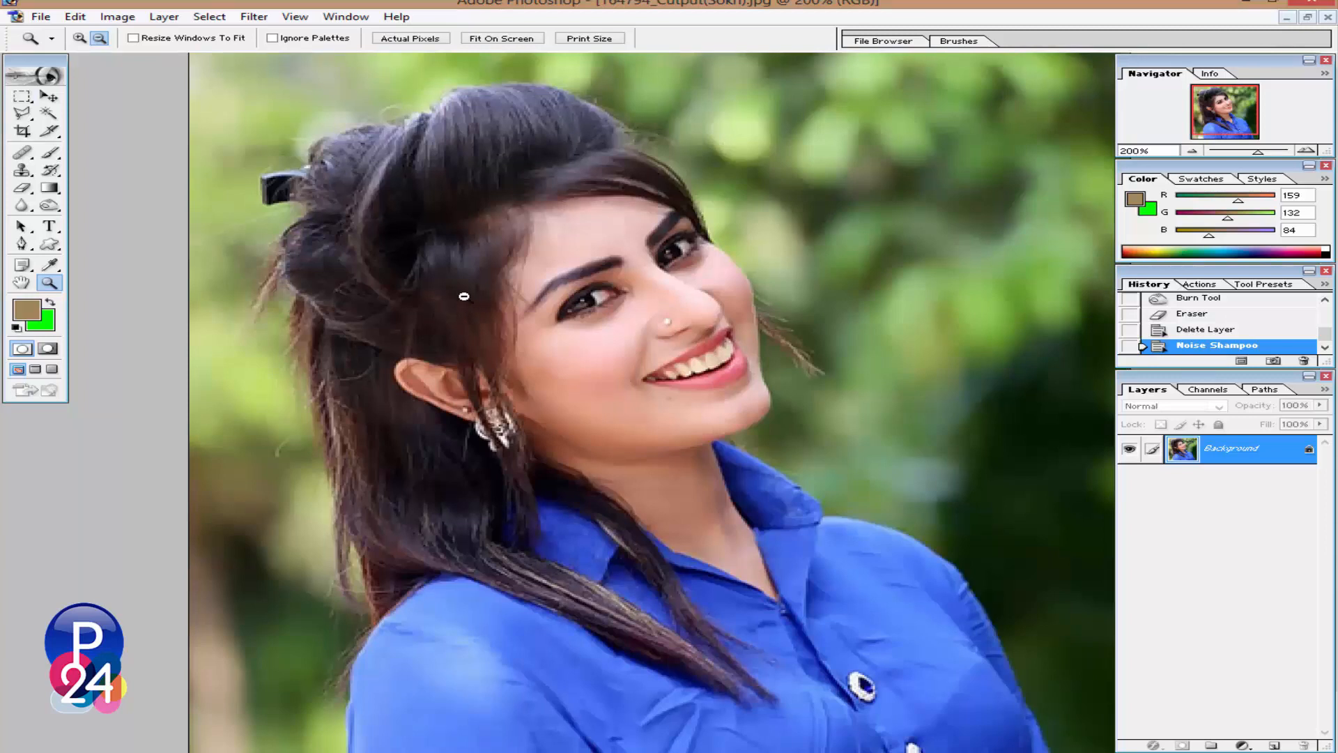
Start a Pen tool path above the far eyebrow and trace the forehead hairline to the corner at the near temple
click(25, 247)
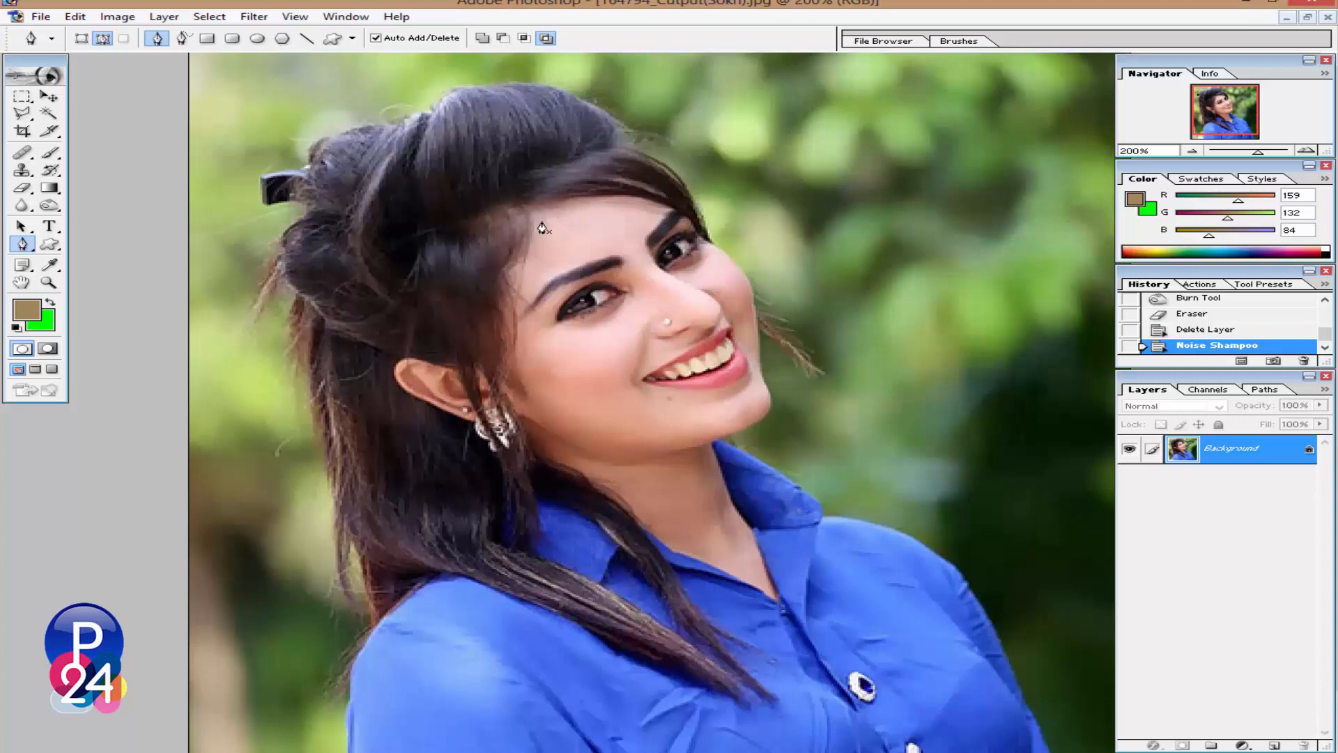
click(659, 206)
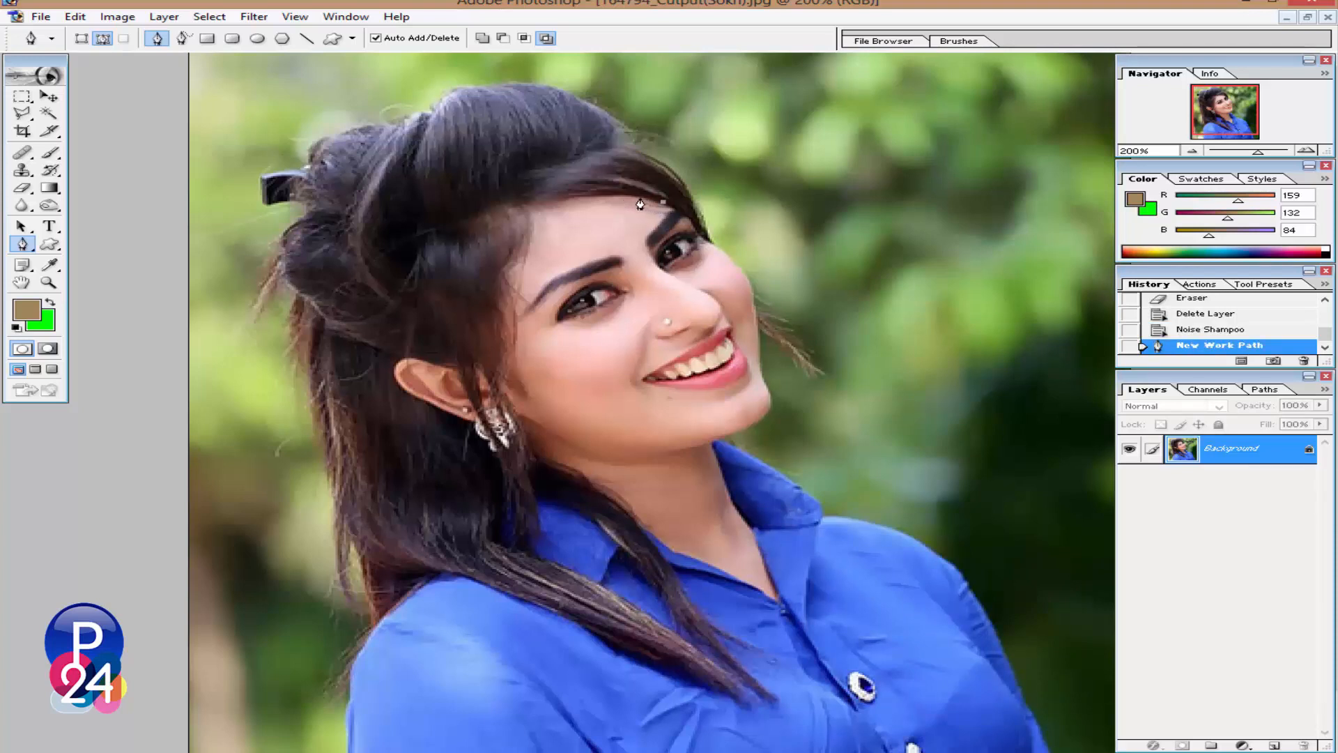
click(638, 204)
click(604, 200)
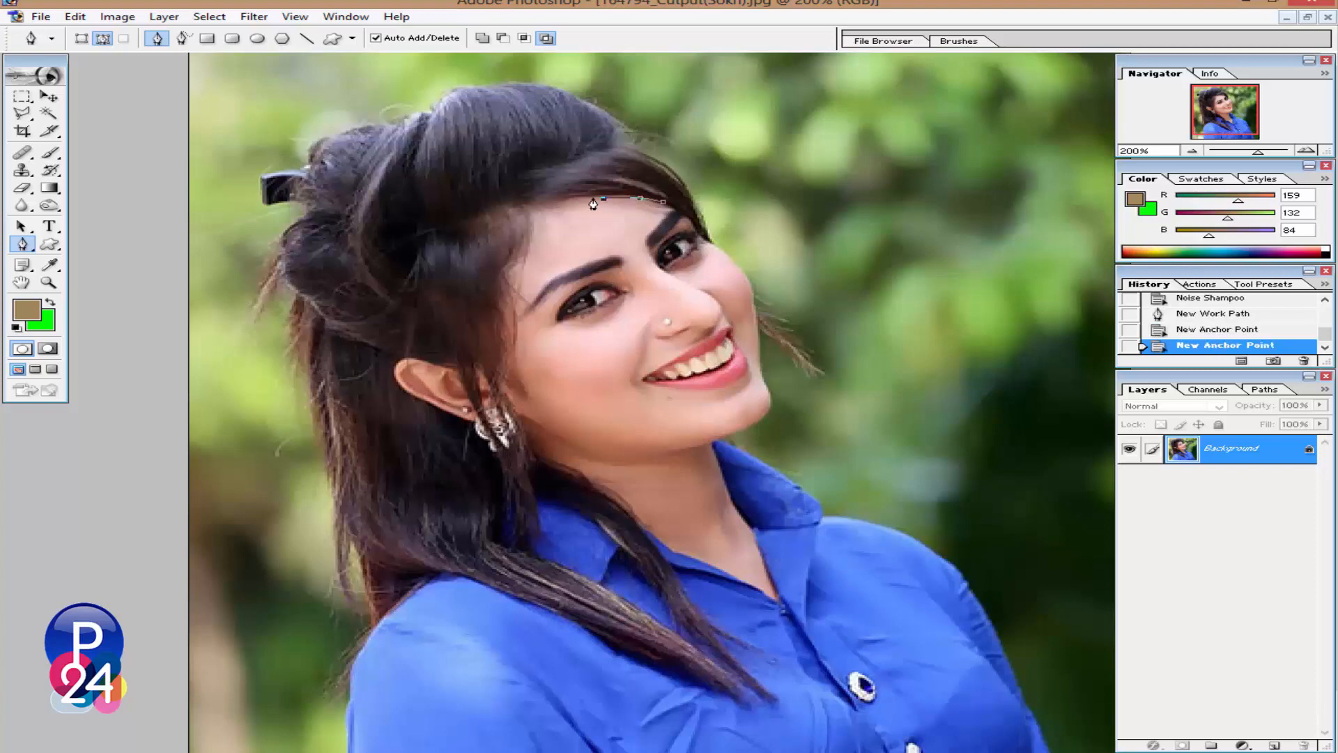
click(557, 200)
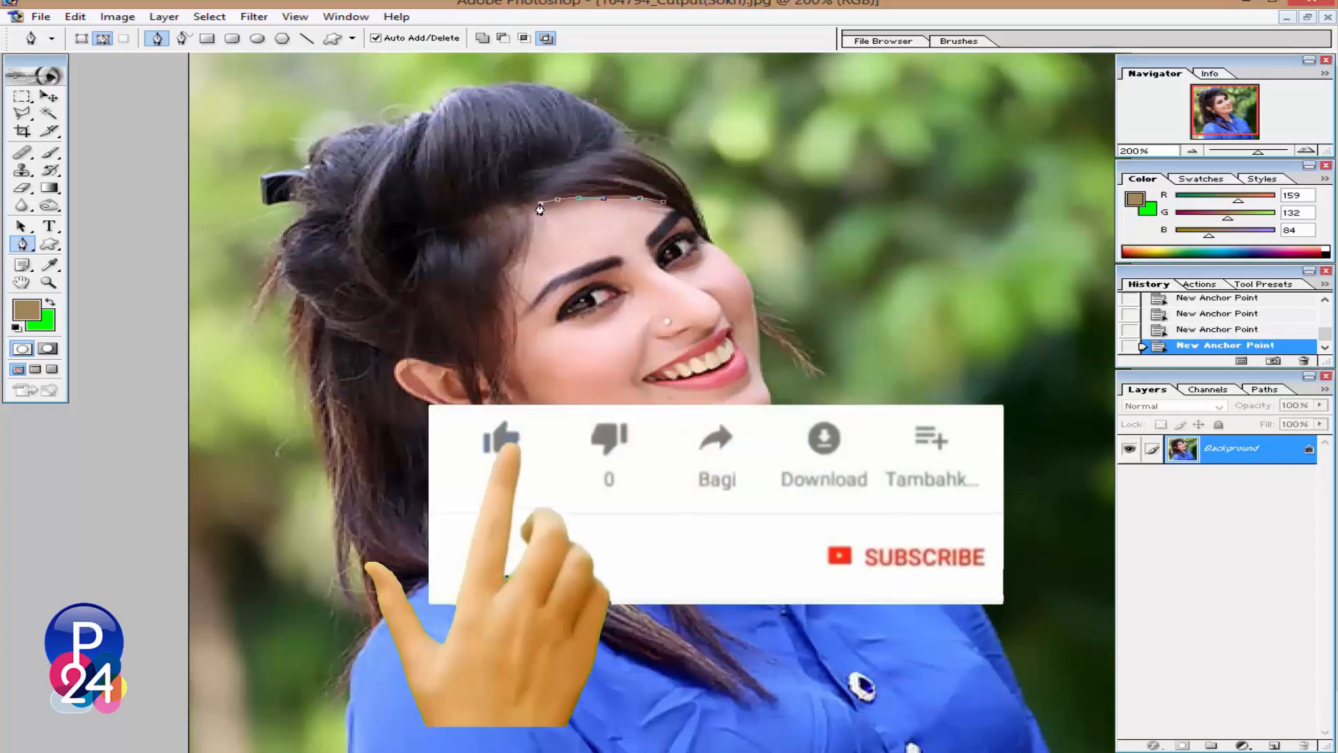
click(541, 202)
click(527, 206)
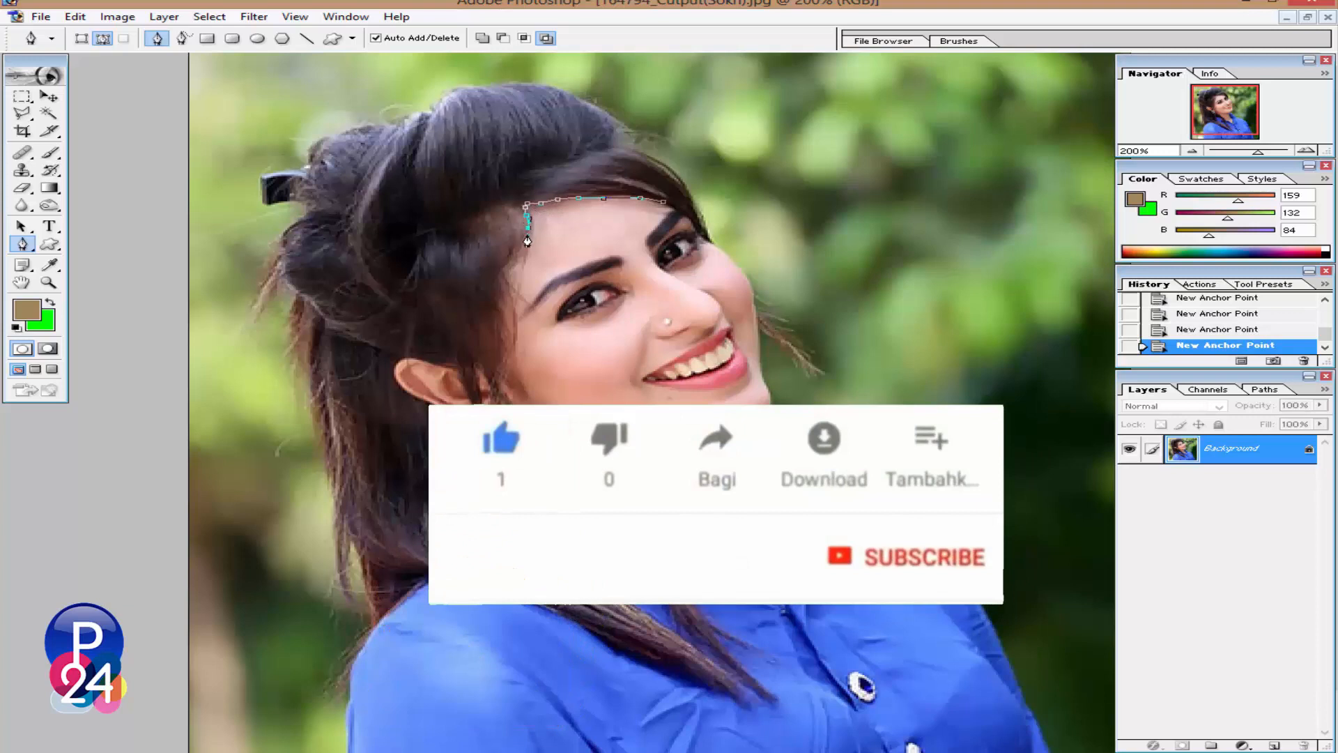
Continue the path down the temple hairline and around the loose strands between the cheek and the ear
click(517, 258)
click(510, 300)
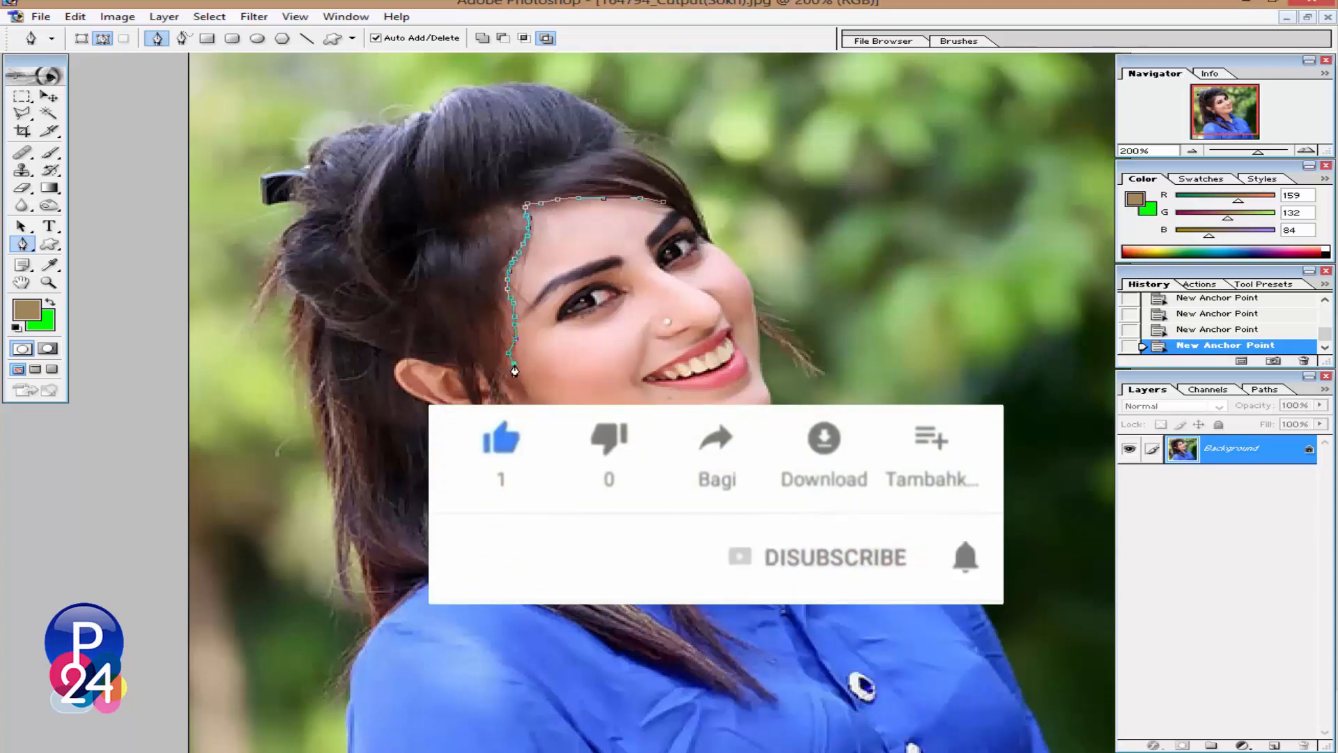
click(519, 399)
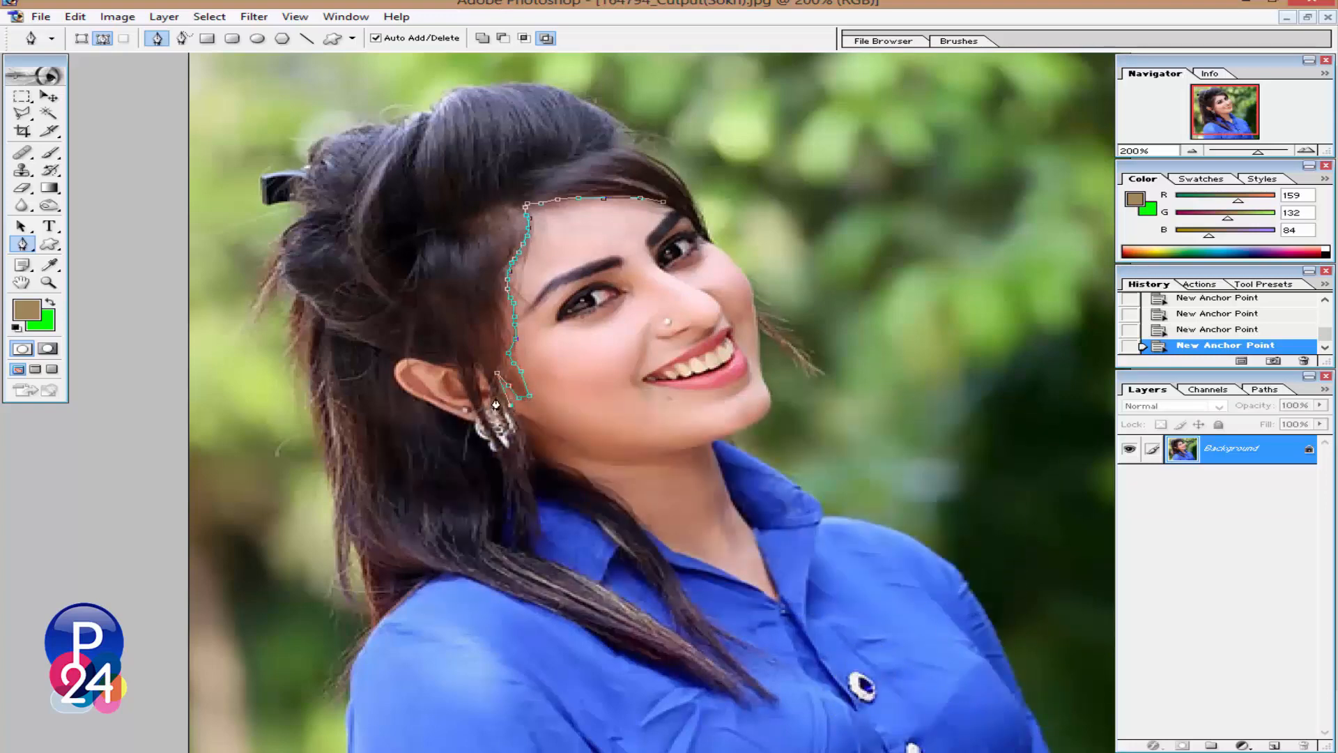
click(489, 389)
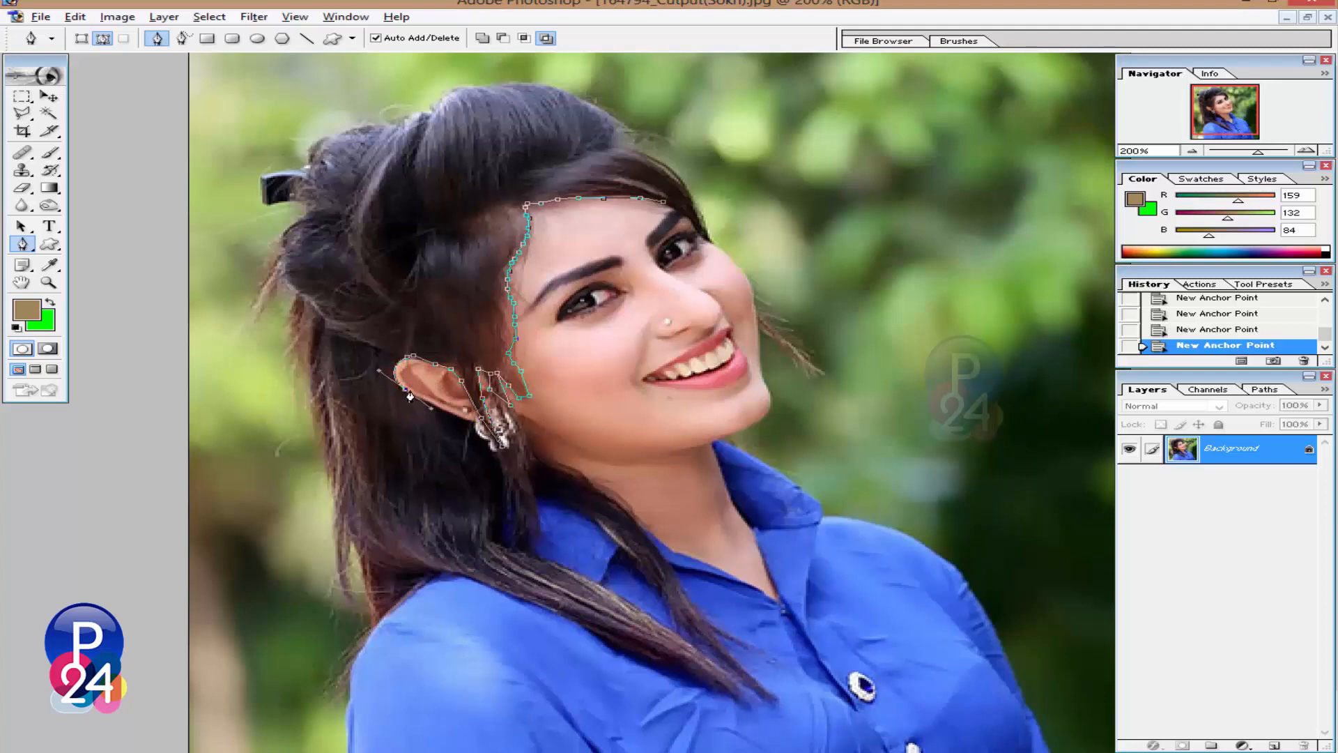
Trace the path along the outer lower edge of the ear down to the earring
click(406, 396)
click(423, 404)
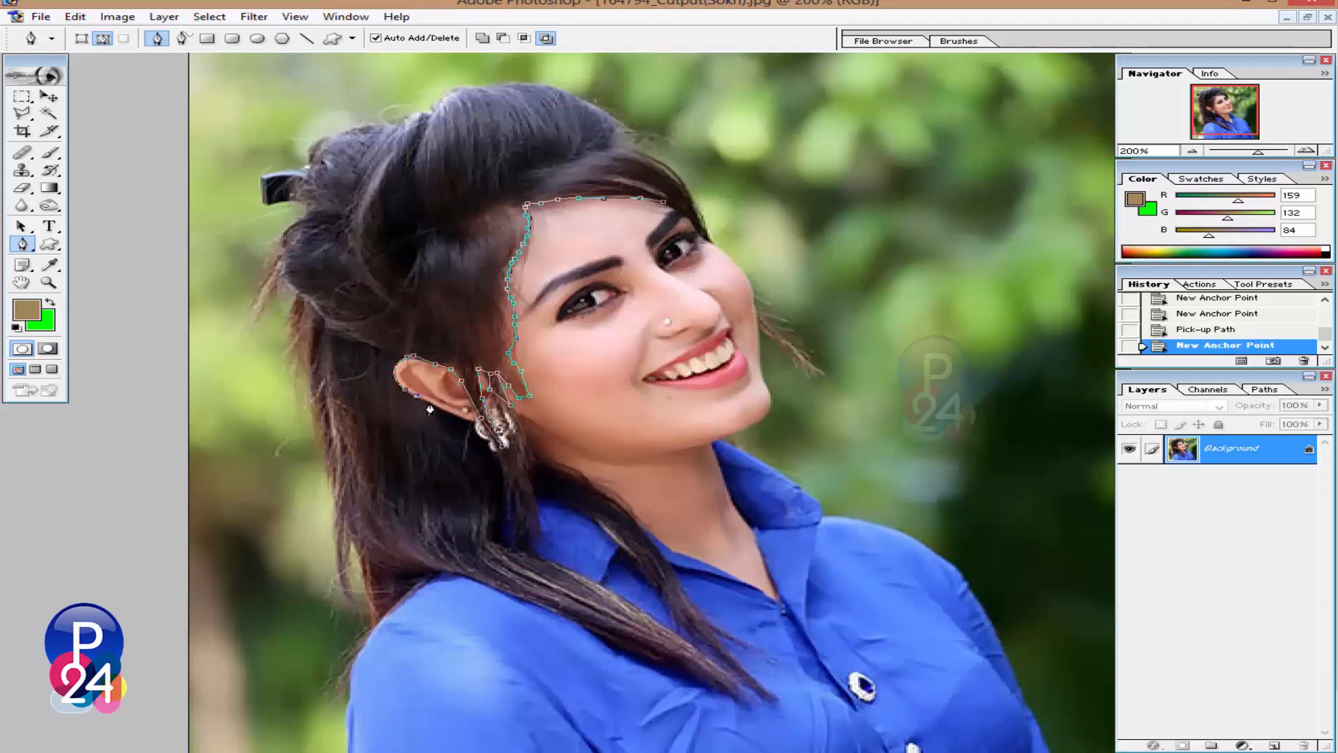
click(447, 410)
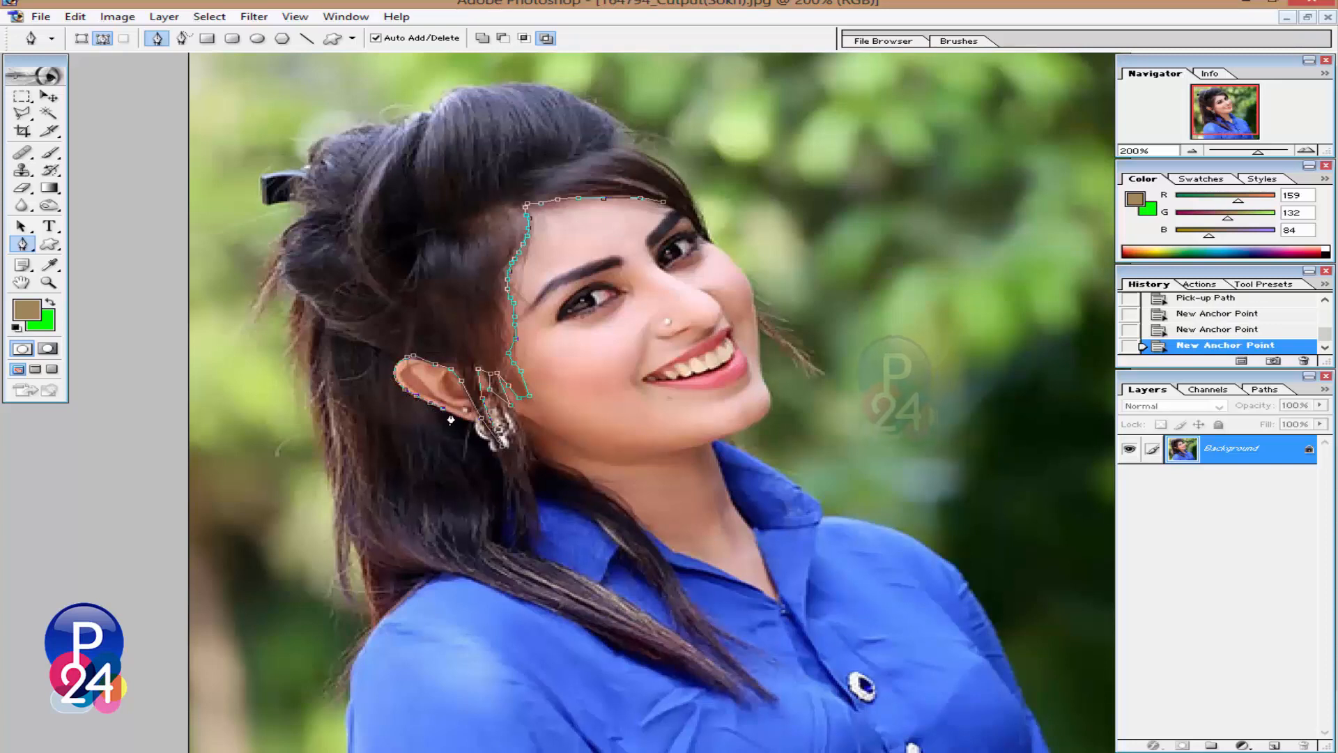
click(459, 420)
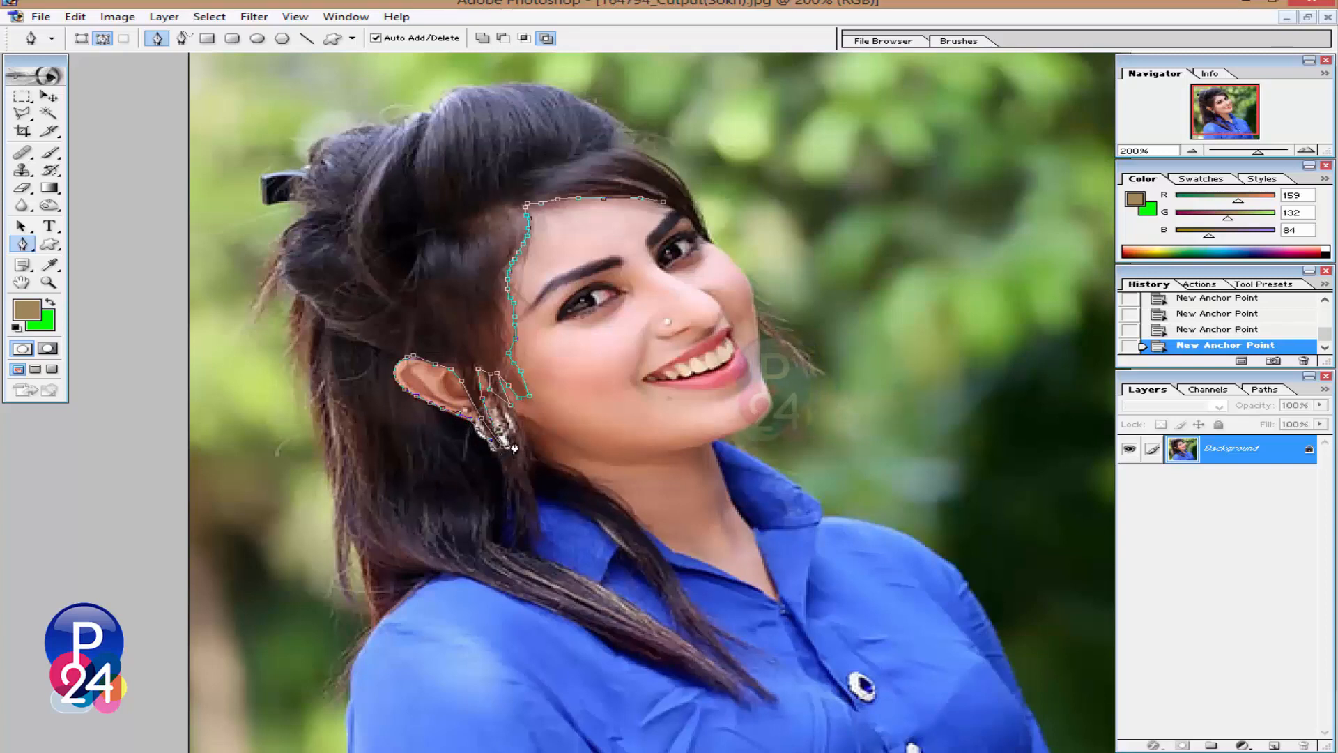
Extend the path from the earring along the jaw and the hair edge beside the neck to the shirt collar
click(558, 459)
click(576, 466)
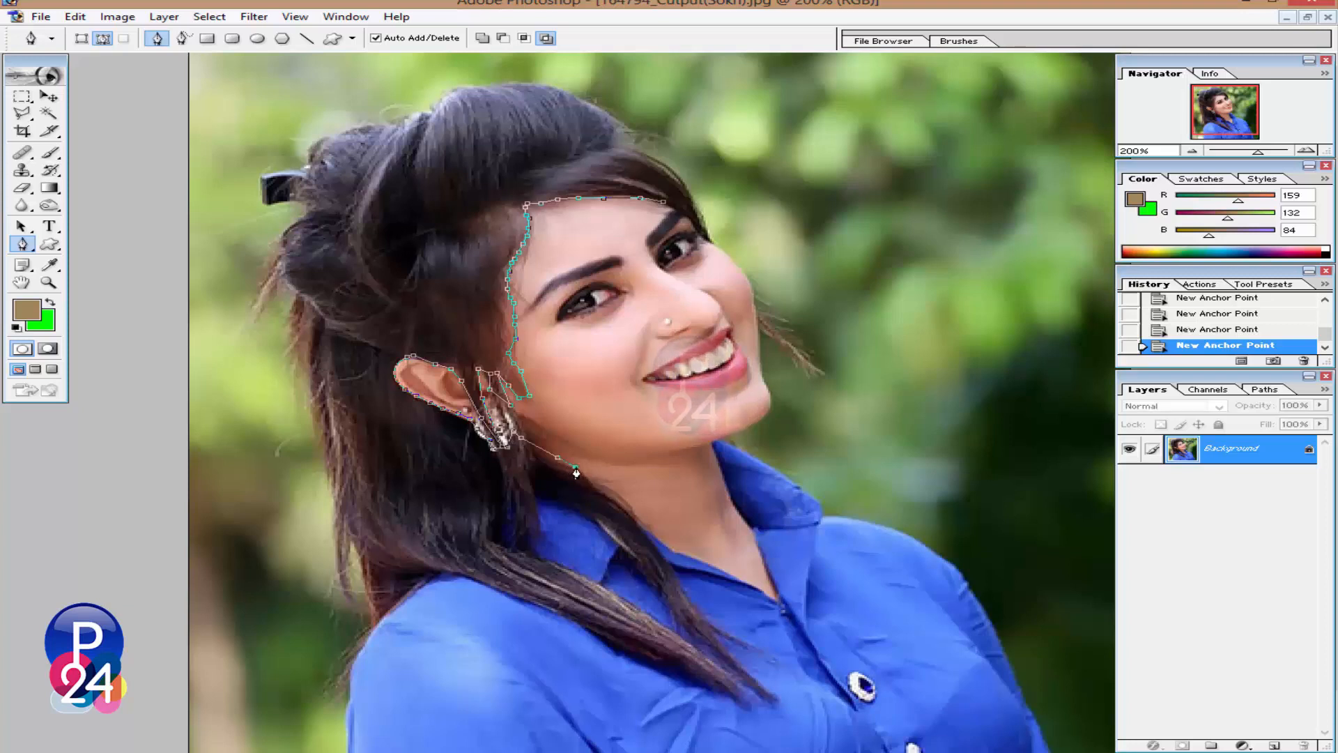
click(611, 492)
click(635, 514)
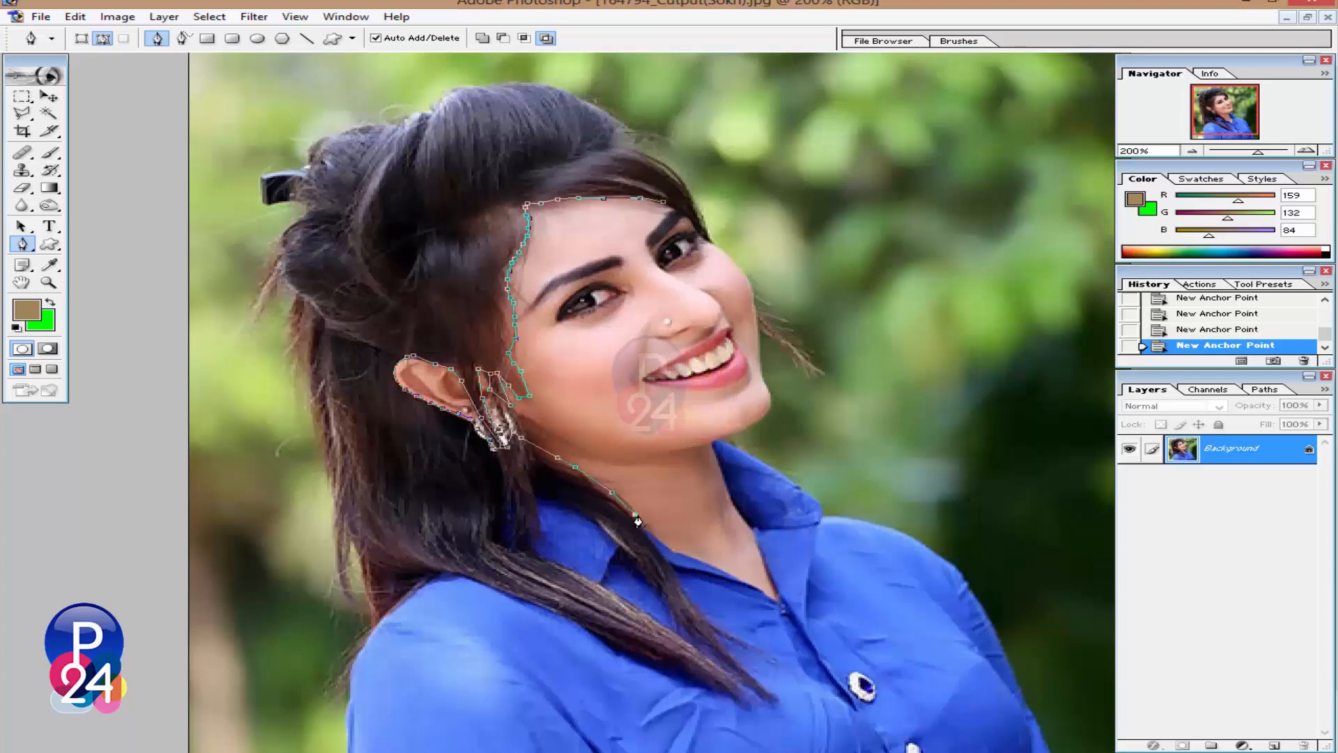
click(652, 534)
Trace the path down the edge of the hair lock lying over the shirt front to its tip
click(674, 578)
click(695, 603)
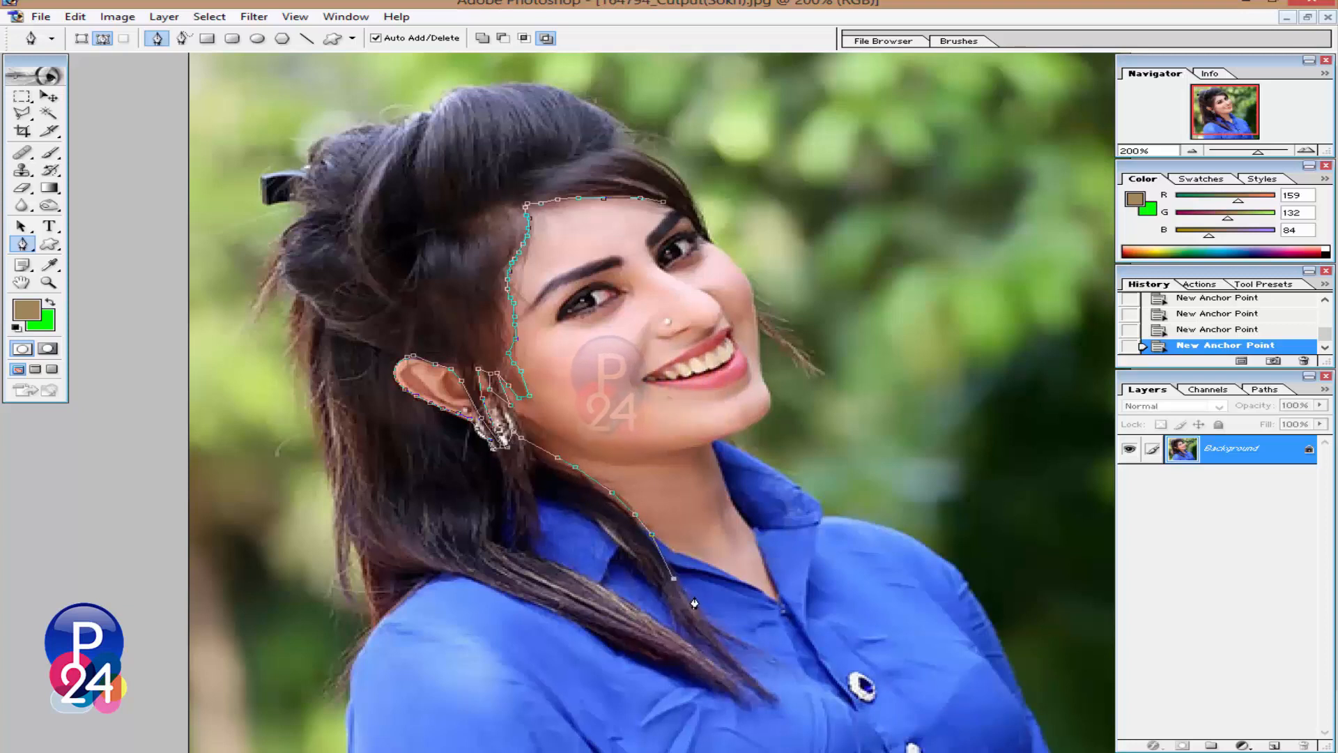
click(713, 623)
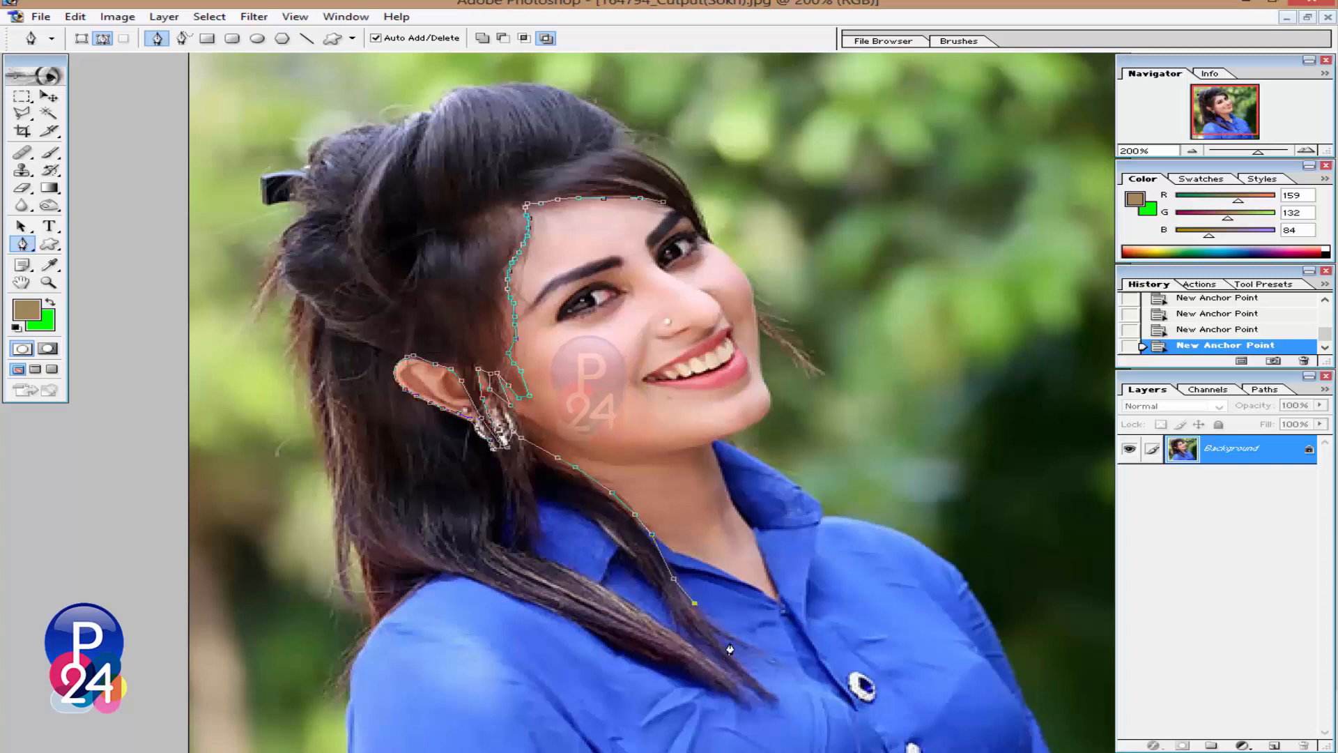
click(754, 683)
click(764, 697)
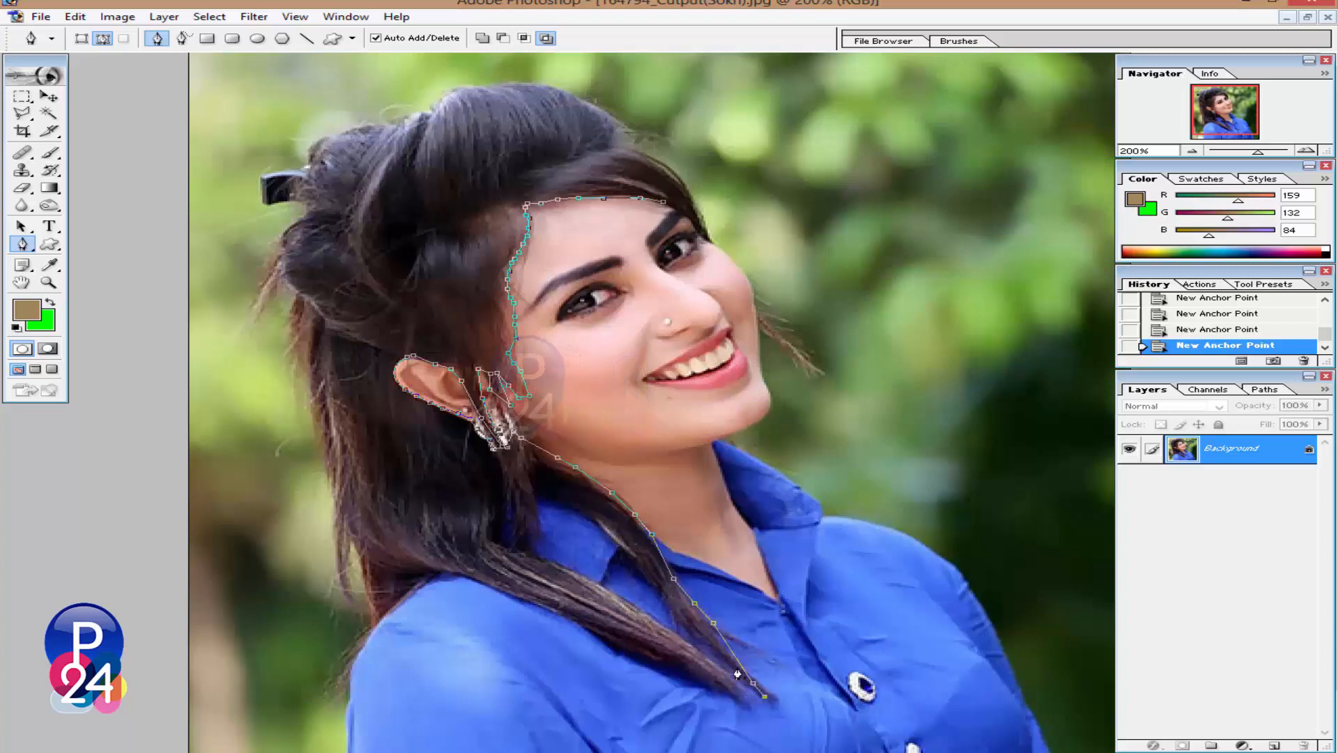
Trace the path from the hair lock's tip back up its other edge to the shirt collar
click(709, 651)
click(682, 620)
click(667, 598)
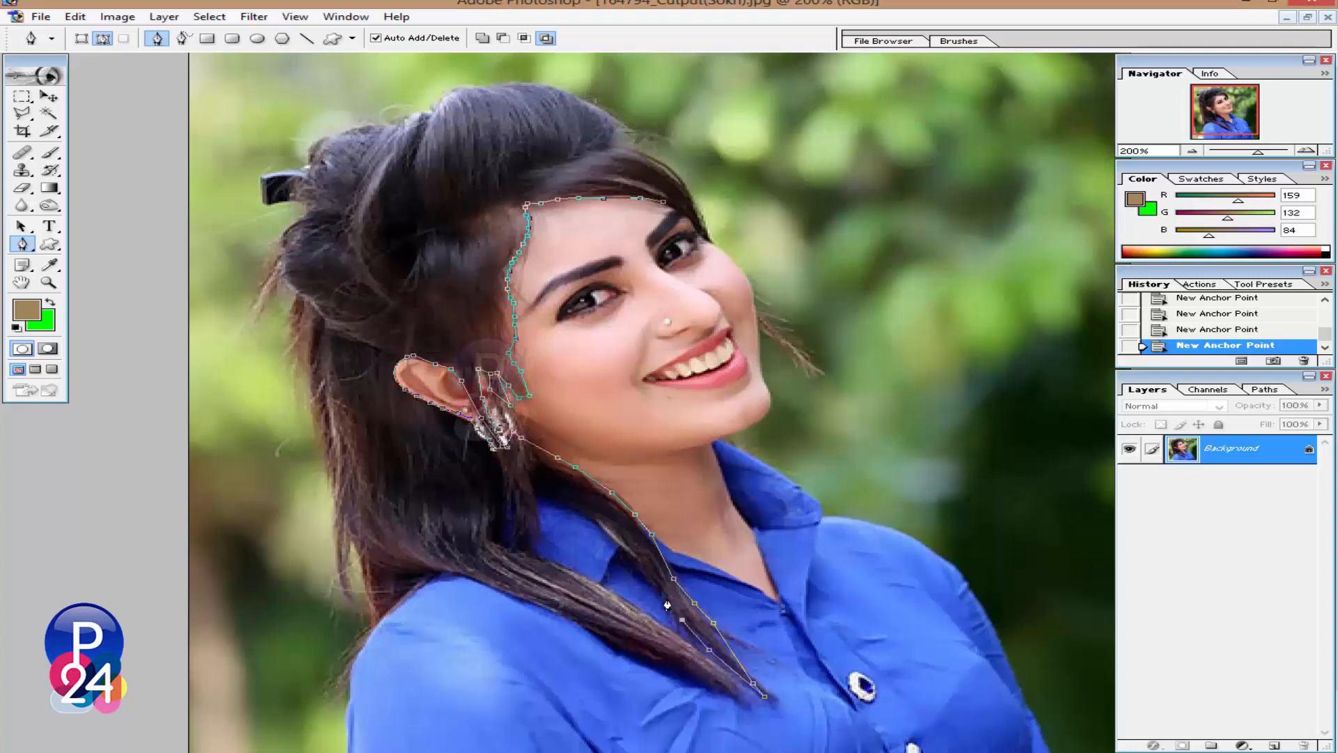
click(639, 565)
click(626, 537)
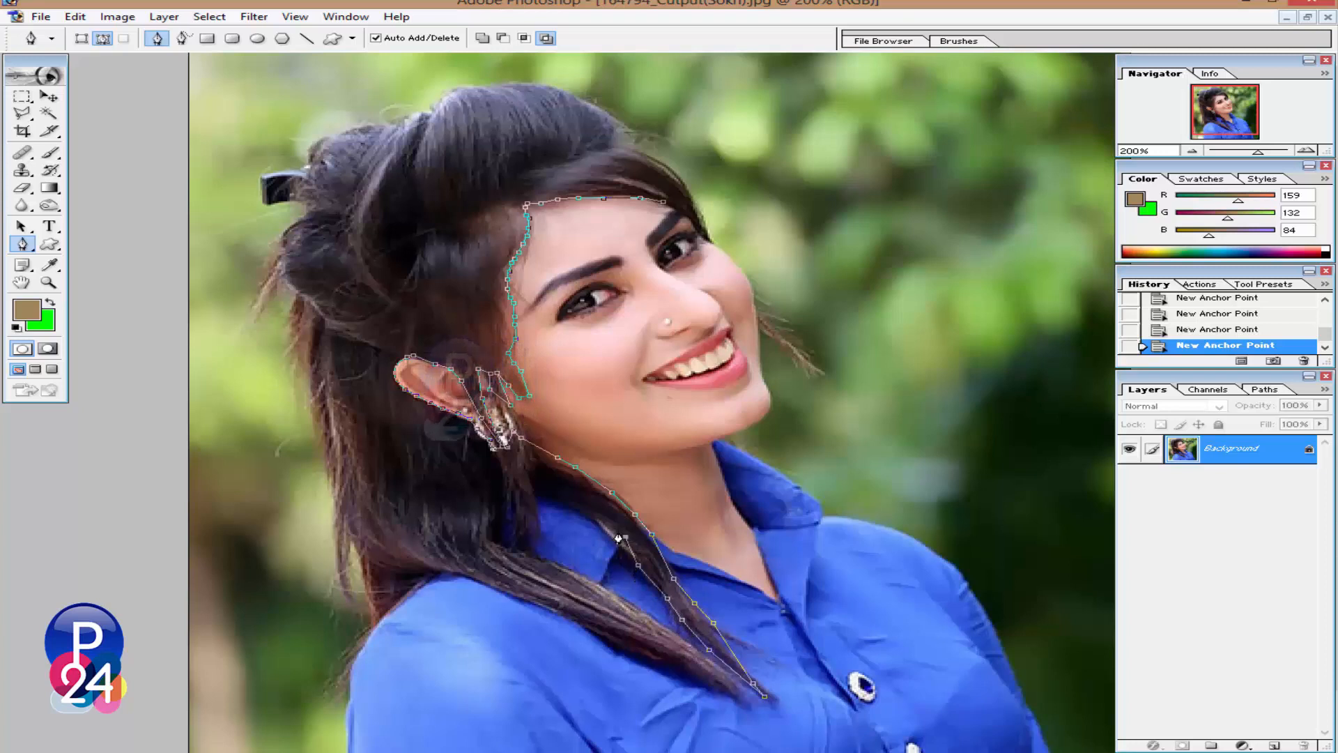
Continue the path around the exposed shirt collar, along the hair above it and down to the lower hair lock
click(588, 514)
click(550, 503)
click(537, 498)
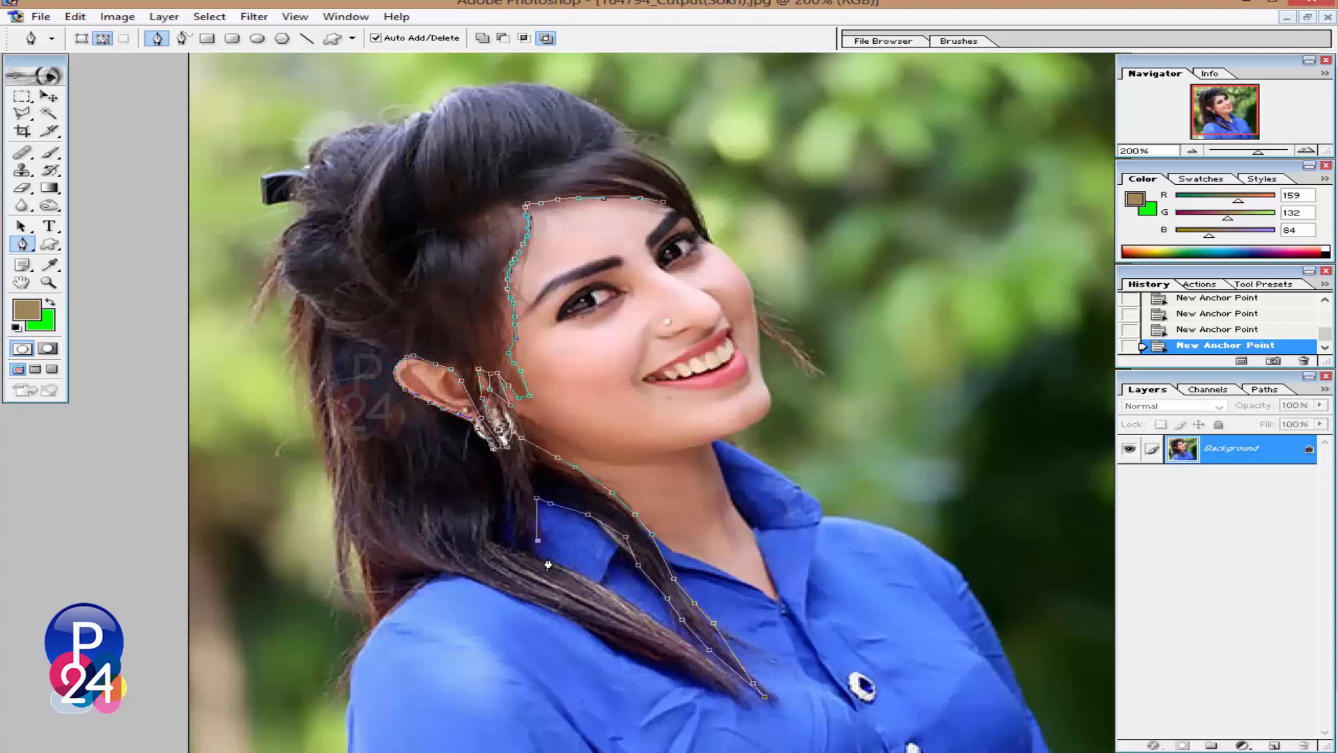
click(538, 540)
click(549, 557)
Extend the path along the upper edge of the lower hair lock to its tip on the shirt front
click(604, 590)
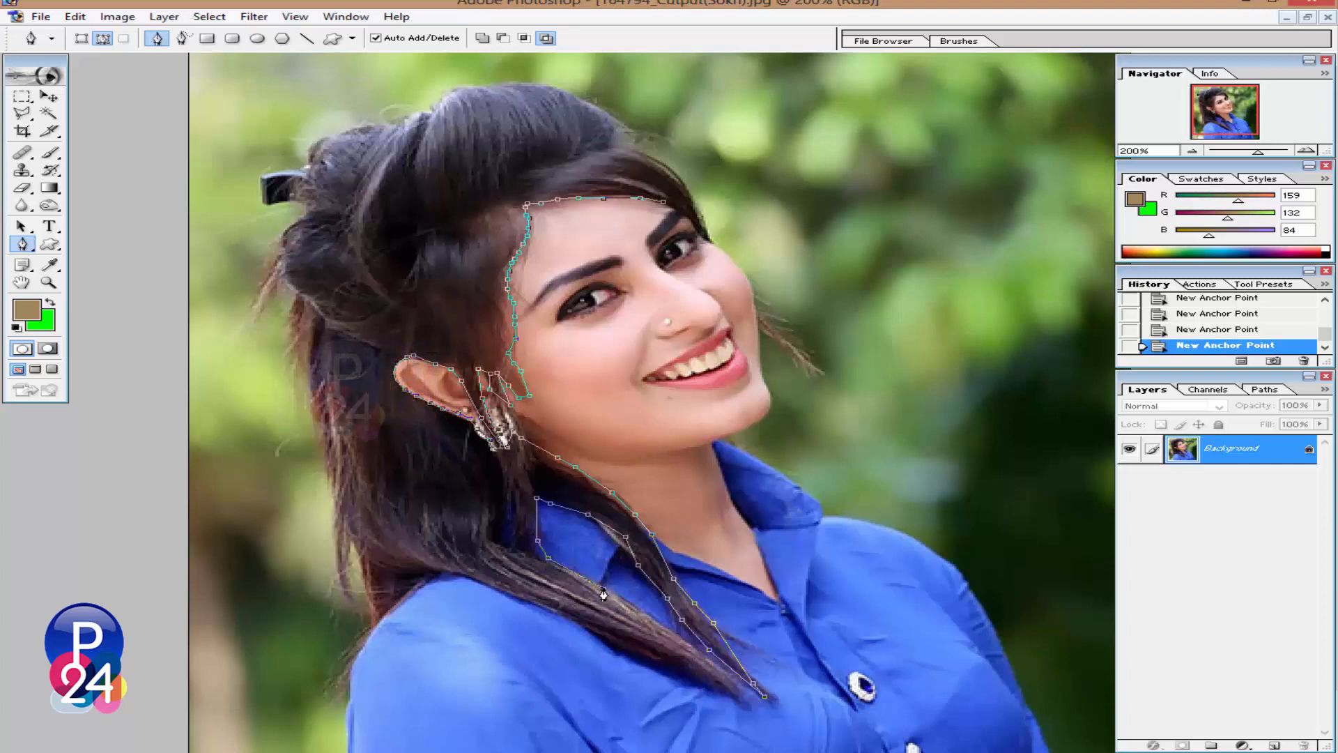
click(656, 616)
click(742, 687)
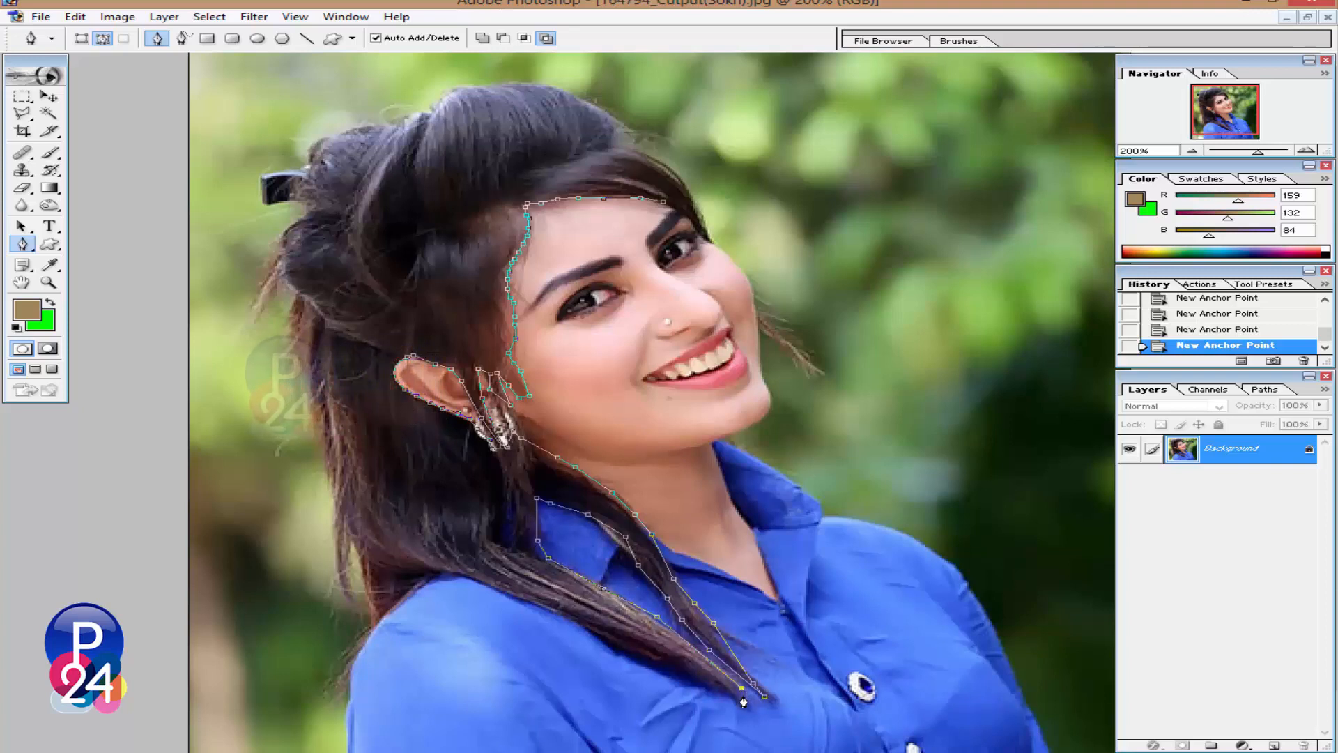
click(747, 702)
Trace the path back along the lower edge of the lower hair lock to the top of the shoulder
click(683, 682)
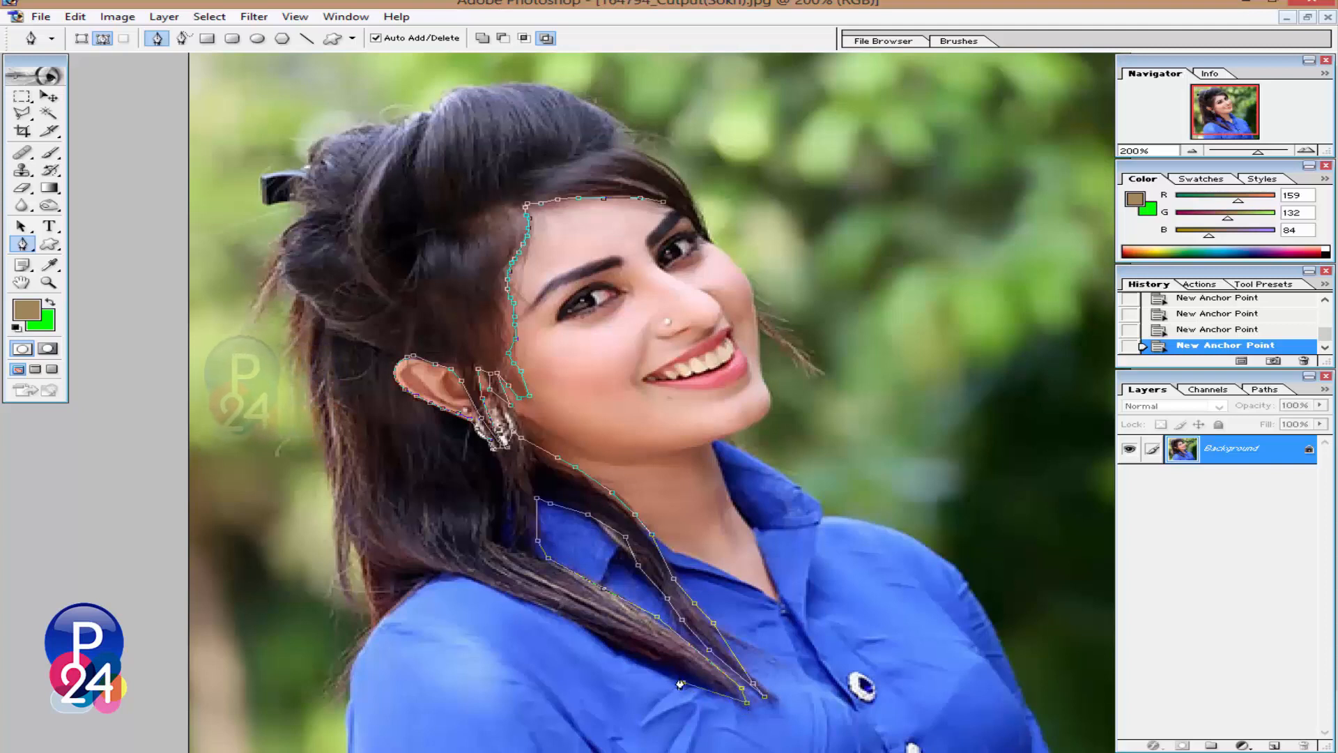
click(573, 616)
click(541, 605)
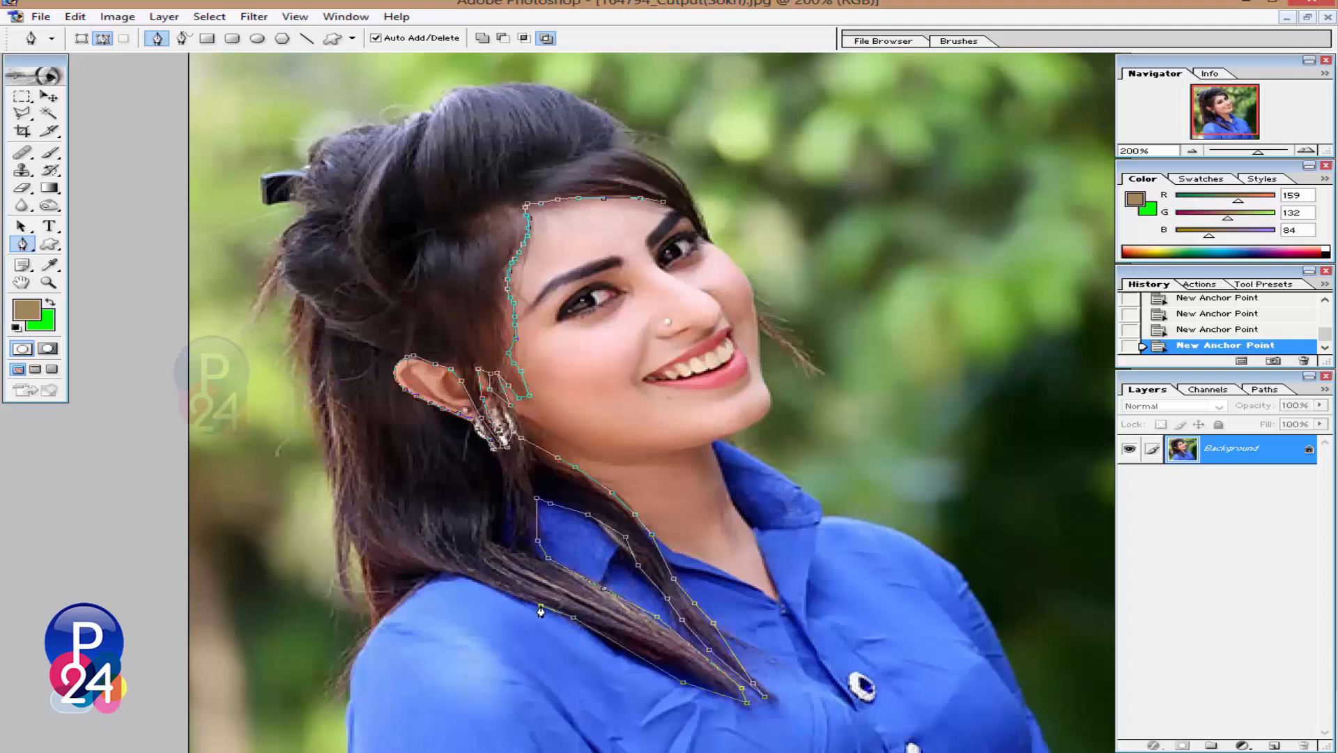
click(497, 588)
click(468, 573)
Follow the edge between hair and shirt with closely spaced anchor points over the shoulder to the back hair ends
click(451, 574)
click(434, 578)
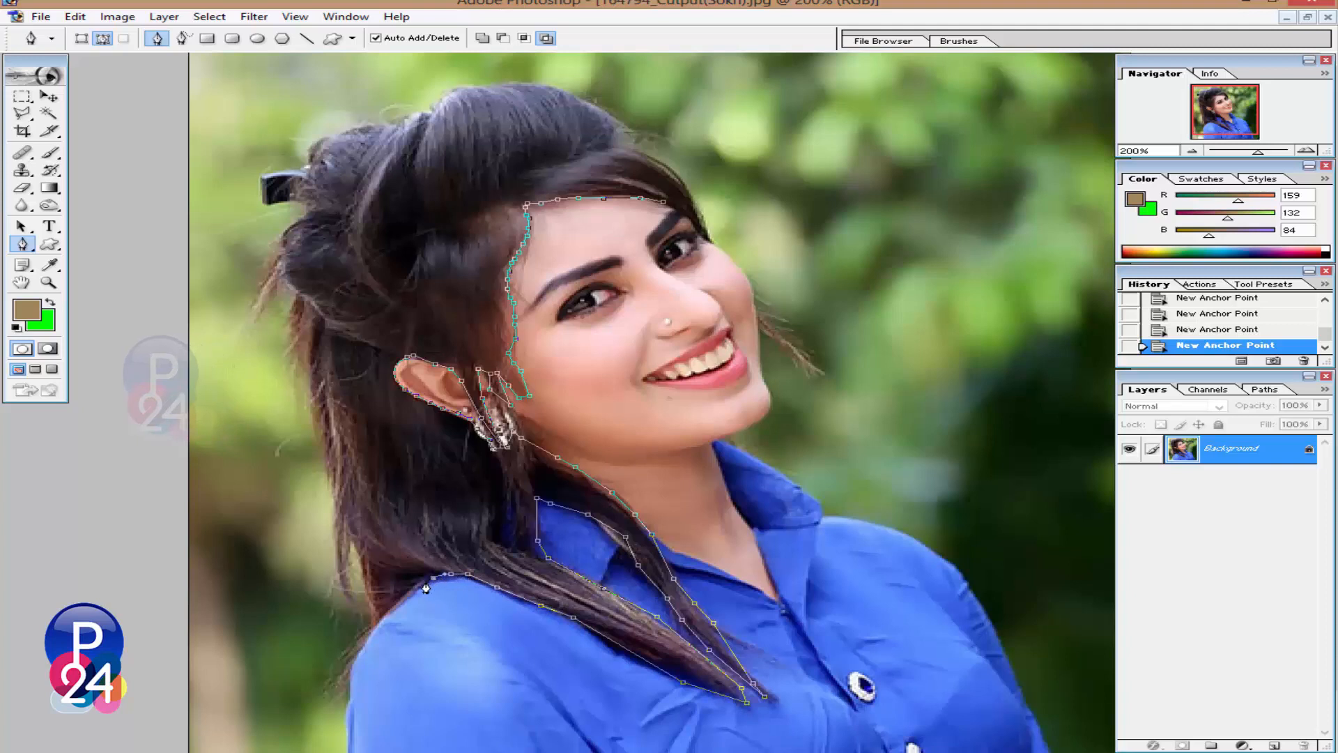
click(418, 585)
click(412, 589)
click(404, 595)
click(402, 601)
click(391, 610)
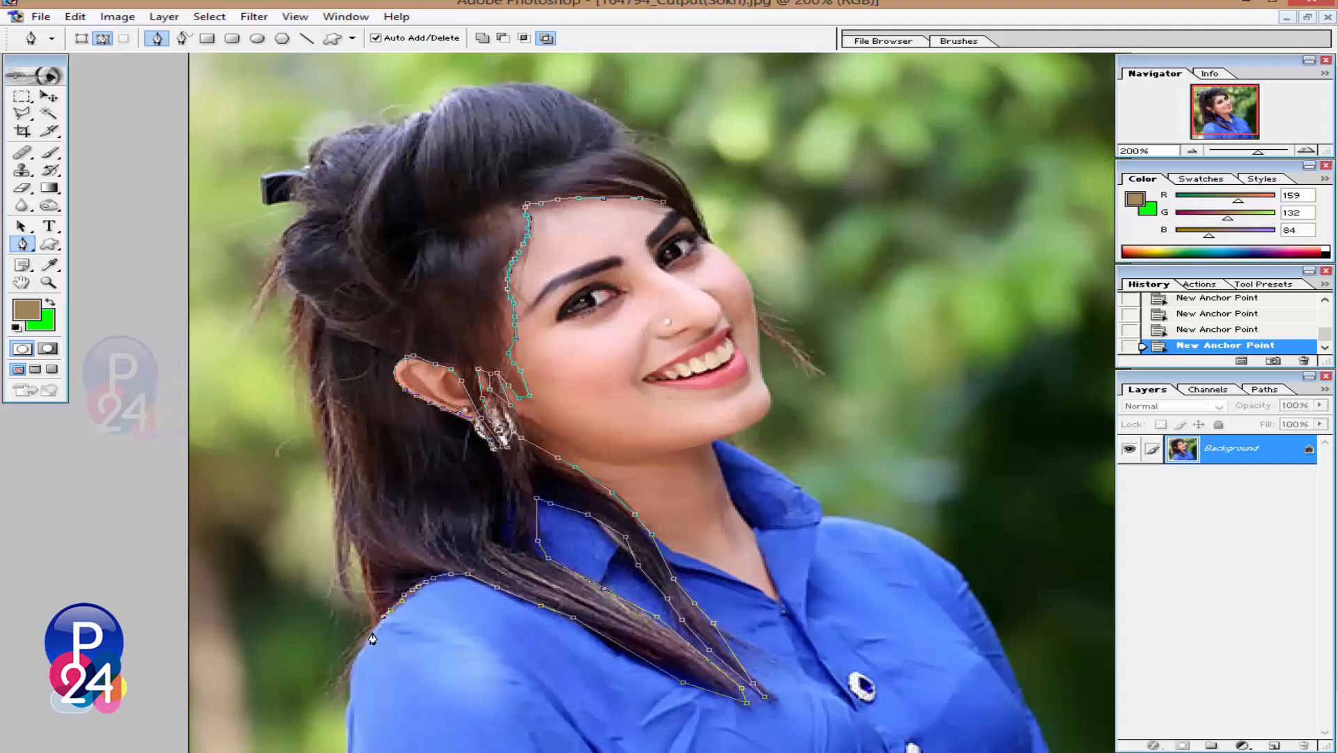
click(383, 616)
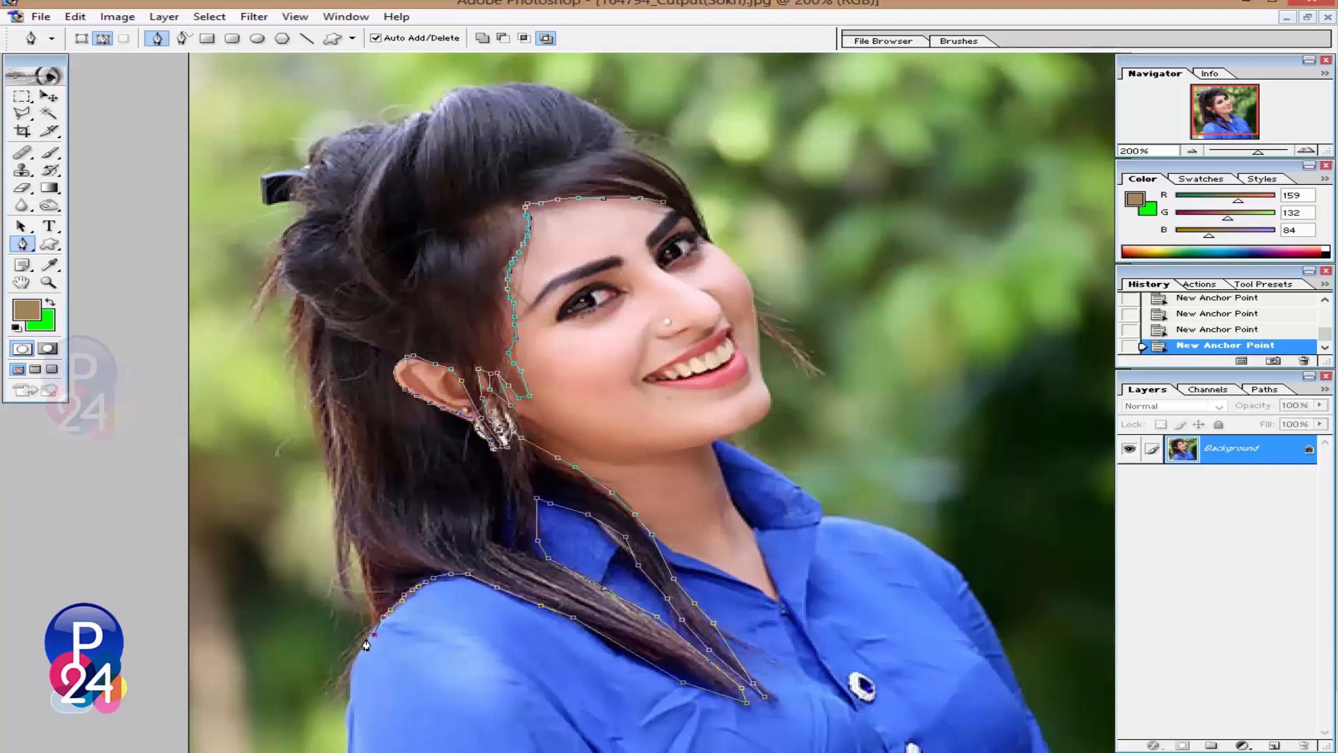
click(374, 636)
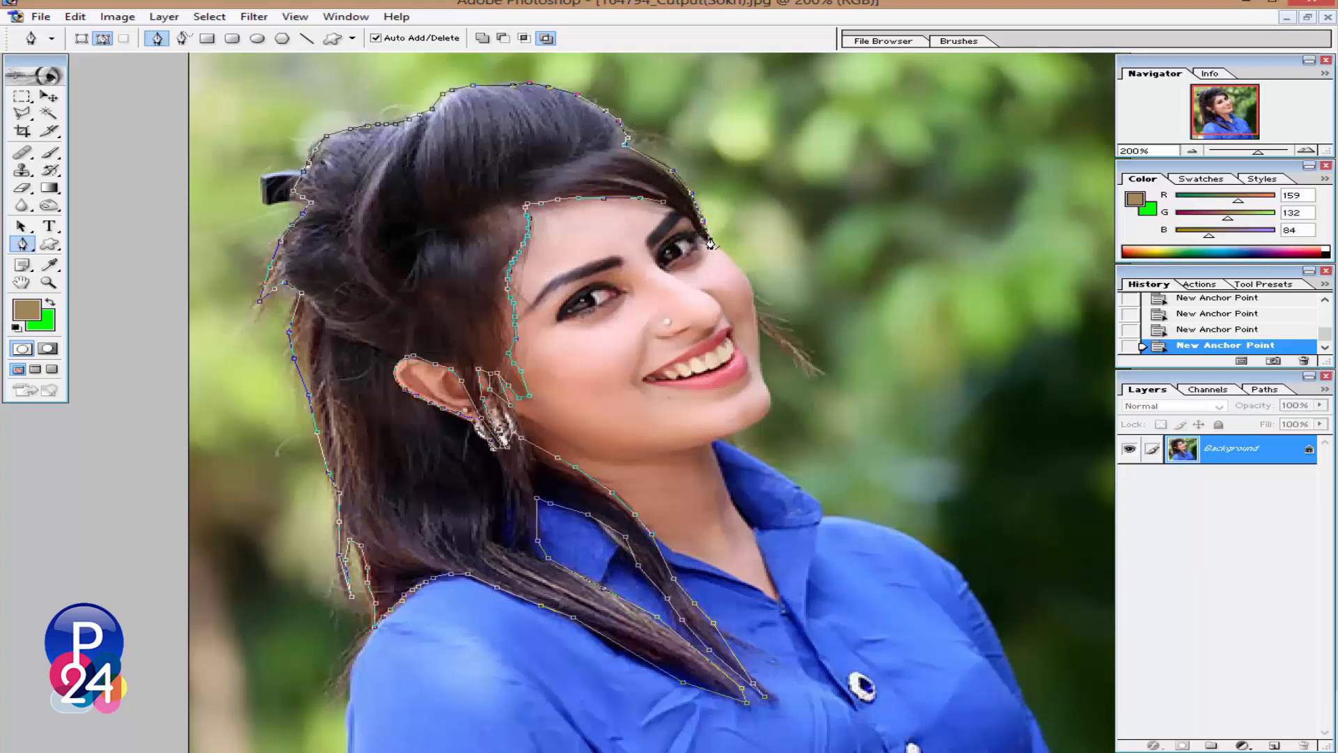
Close the hair path at its starting point on the forehead and make it a new anti-aliased selection with feather radius 0
click(663, 206)
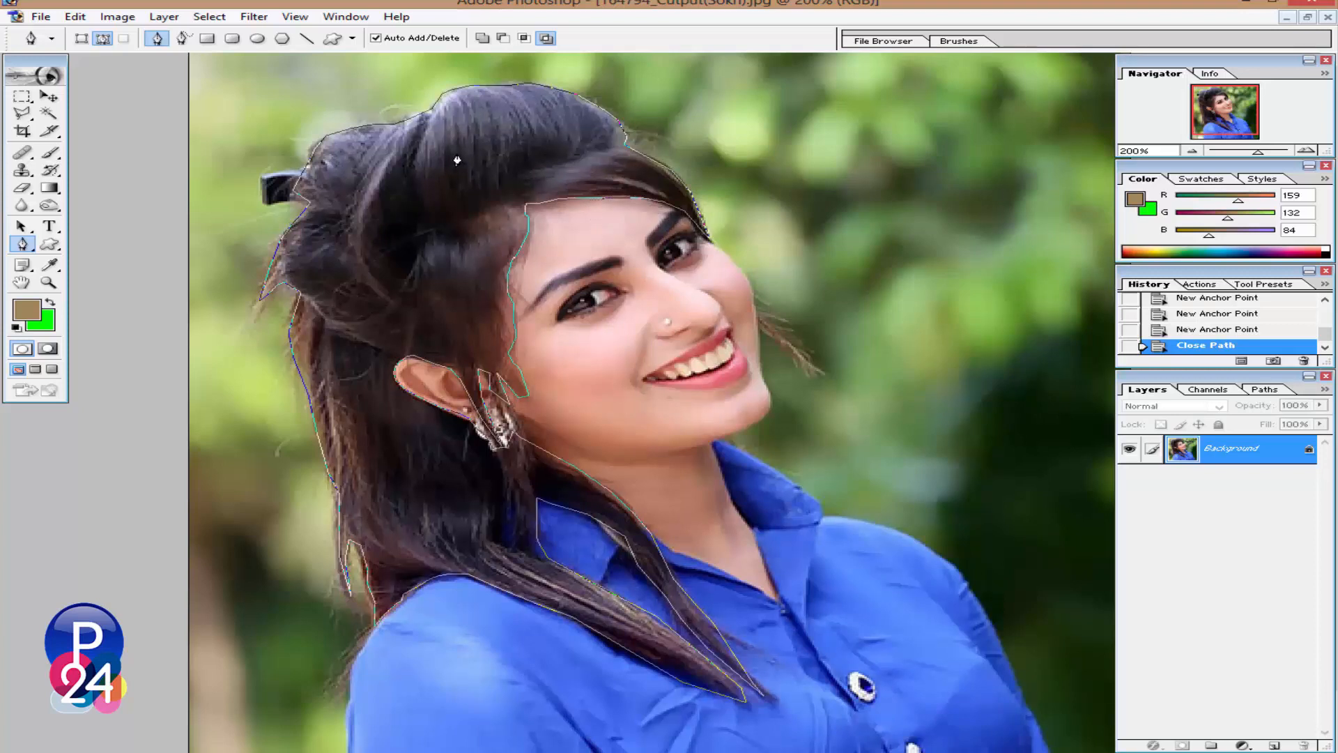
right_click(520, 170)
click(592, 244)
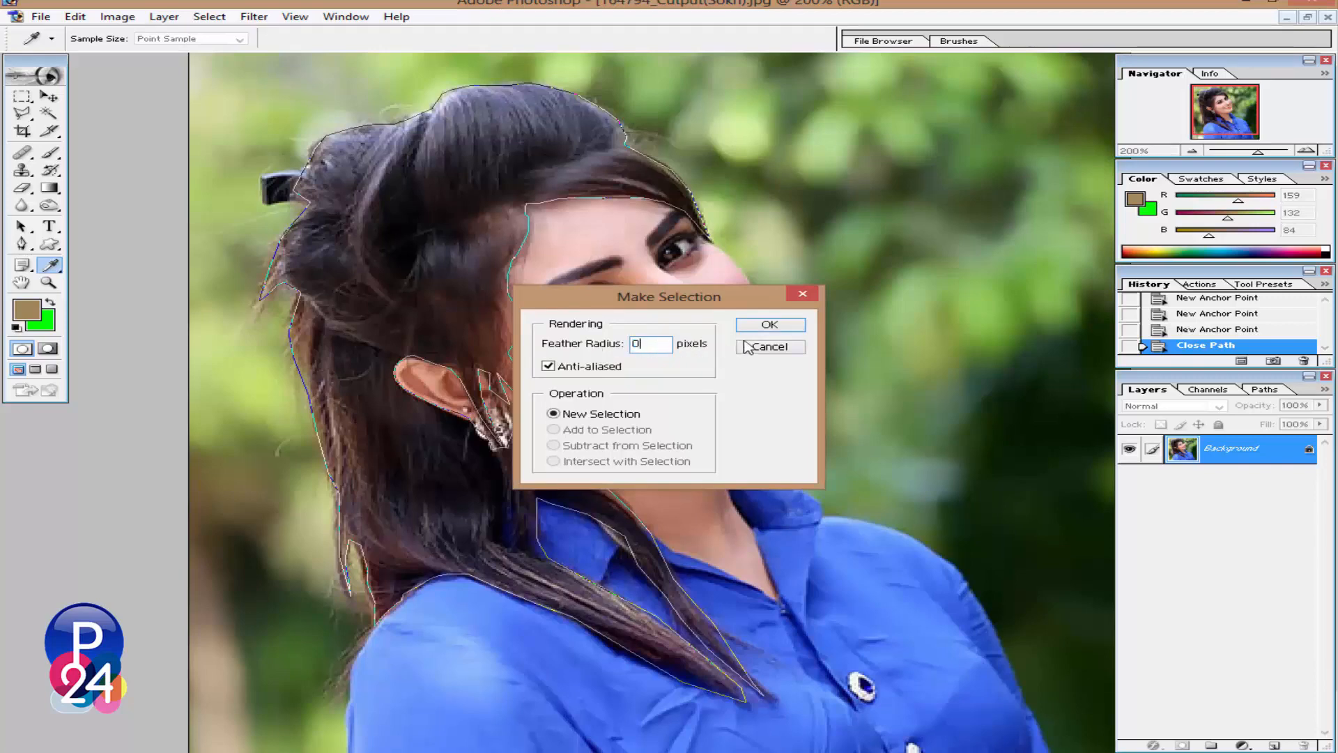
click(783, 325)
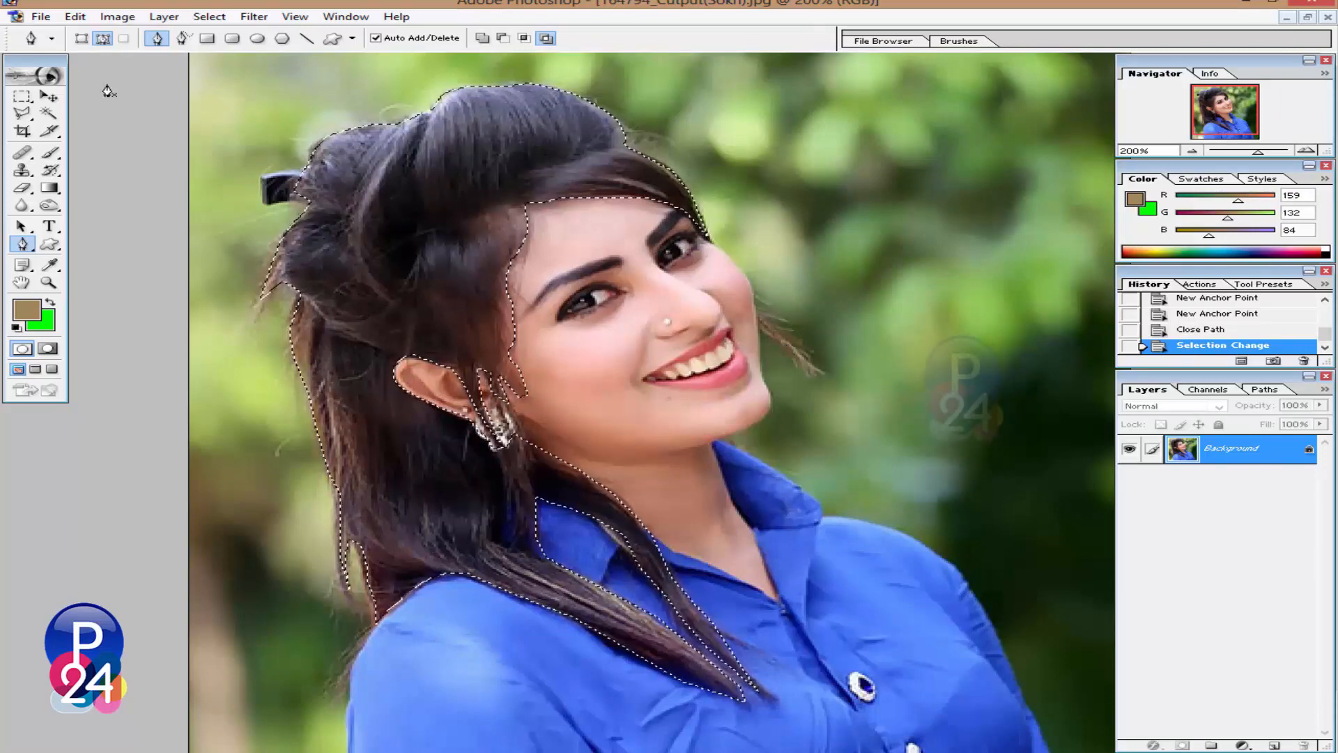
Brighten the selected hair with a Curves adjustment, raising the RGB curve to input 80, output 140
click(51, 98)
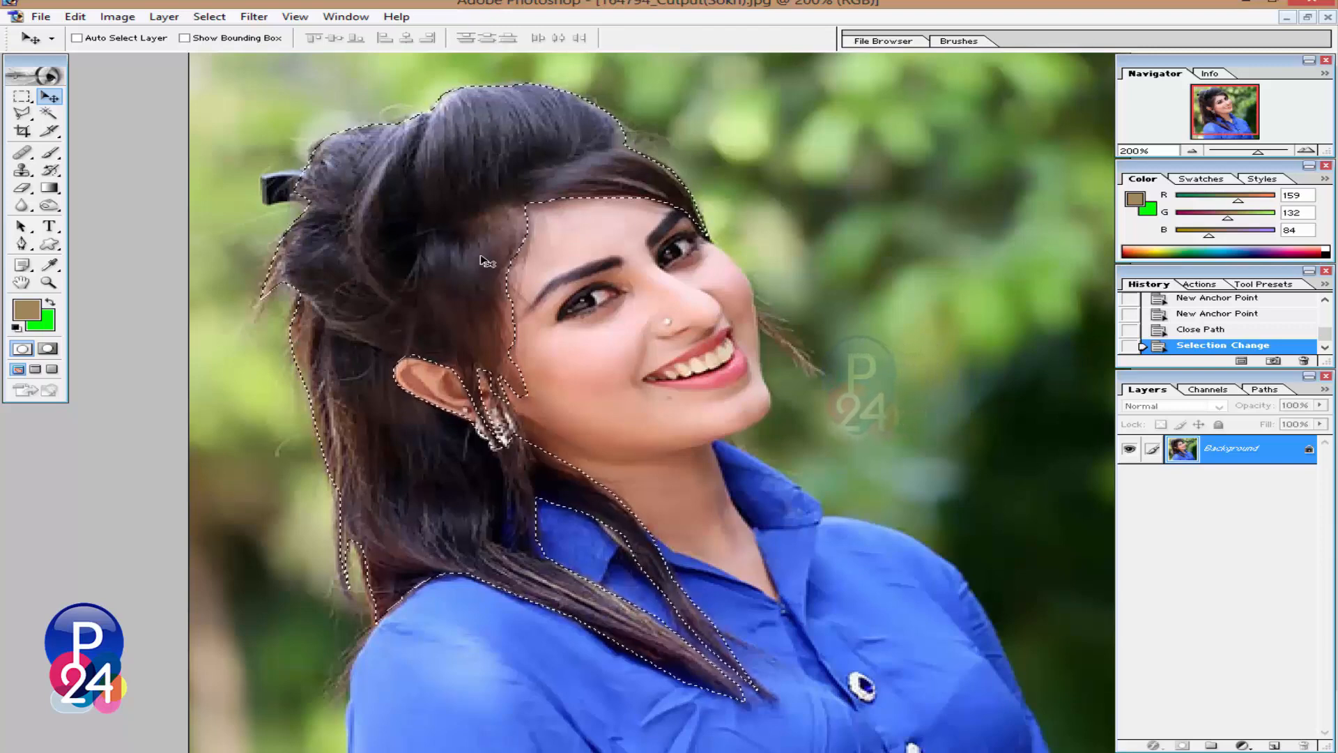
click(22, 96)
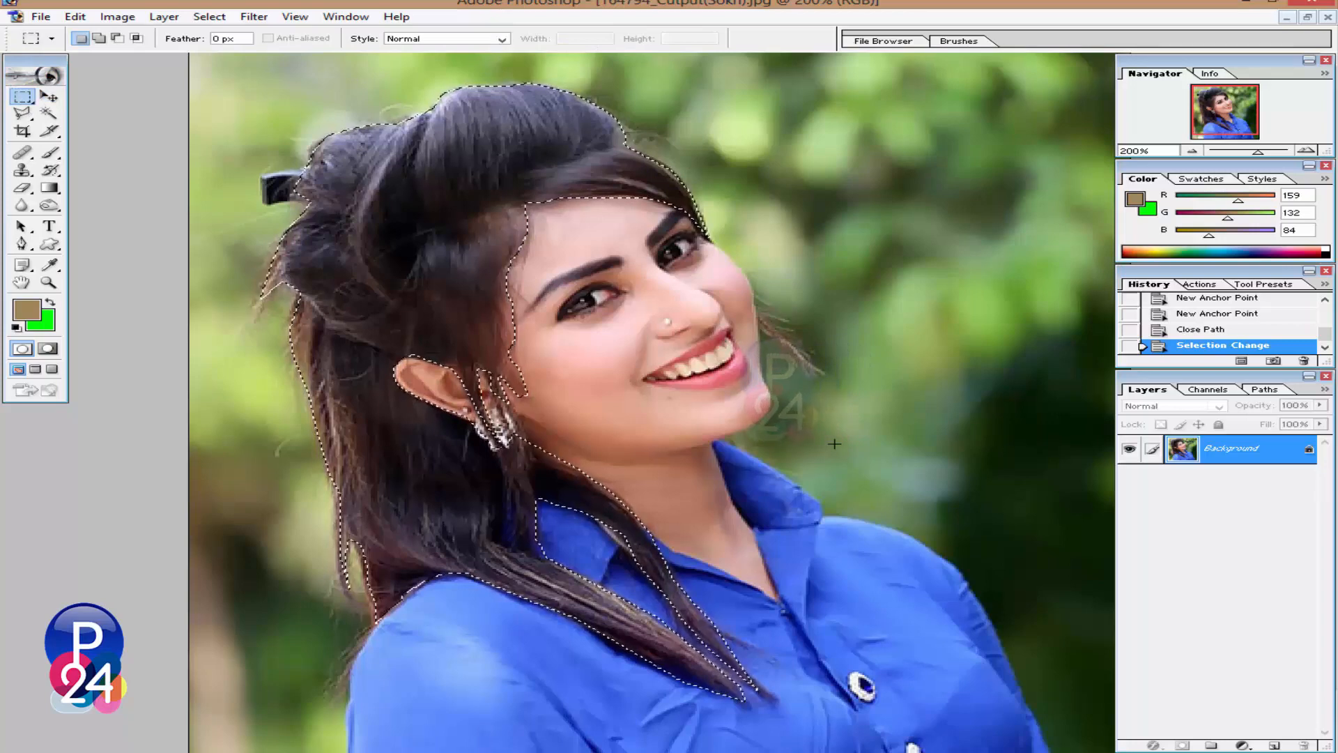
ctrl+alt+click(768, 451)
ctrl+alt+click(749, 432)
ctrl+click(705, 414)
ctrl+click(703, 413)
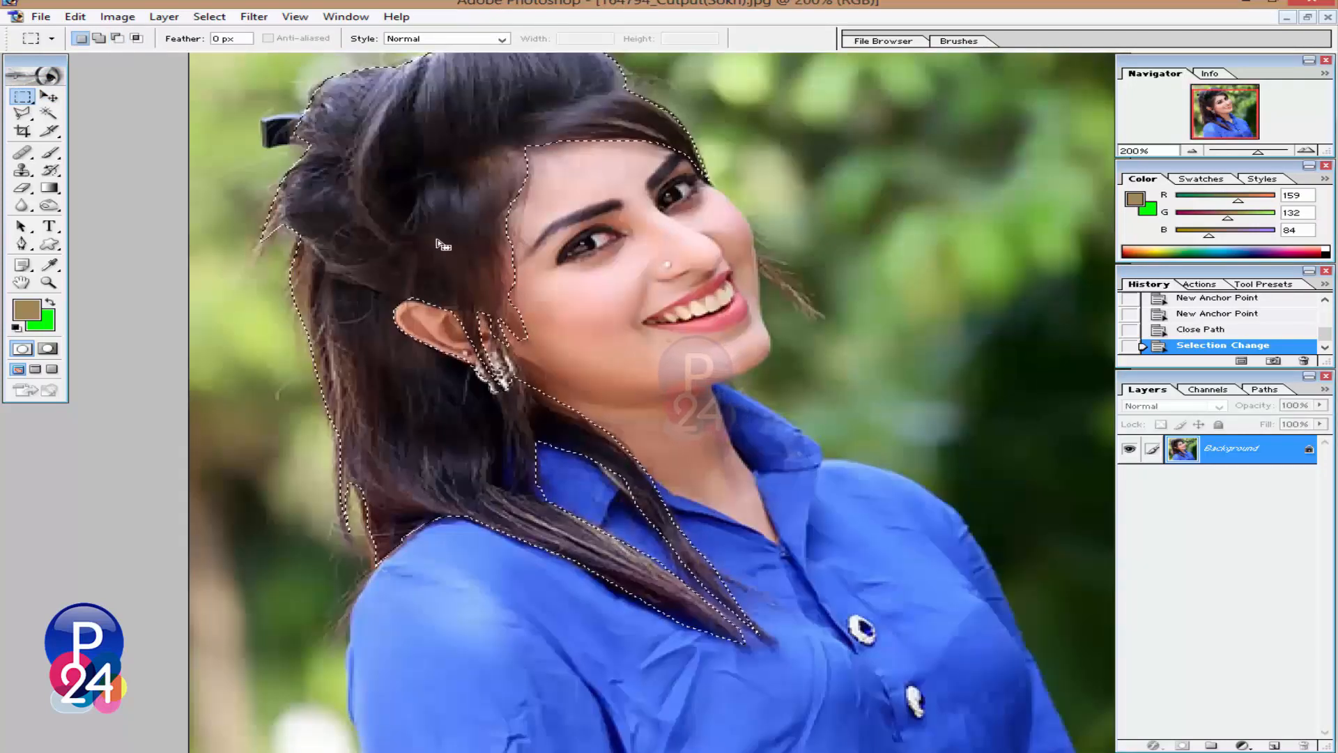
ctrl+alt+click(490, 230)
click(117, 16)
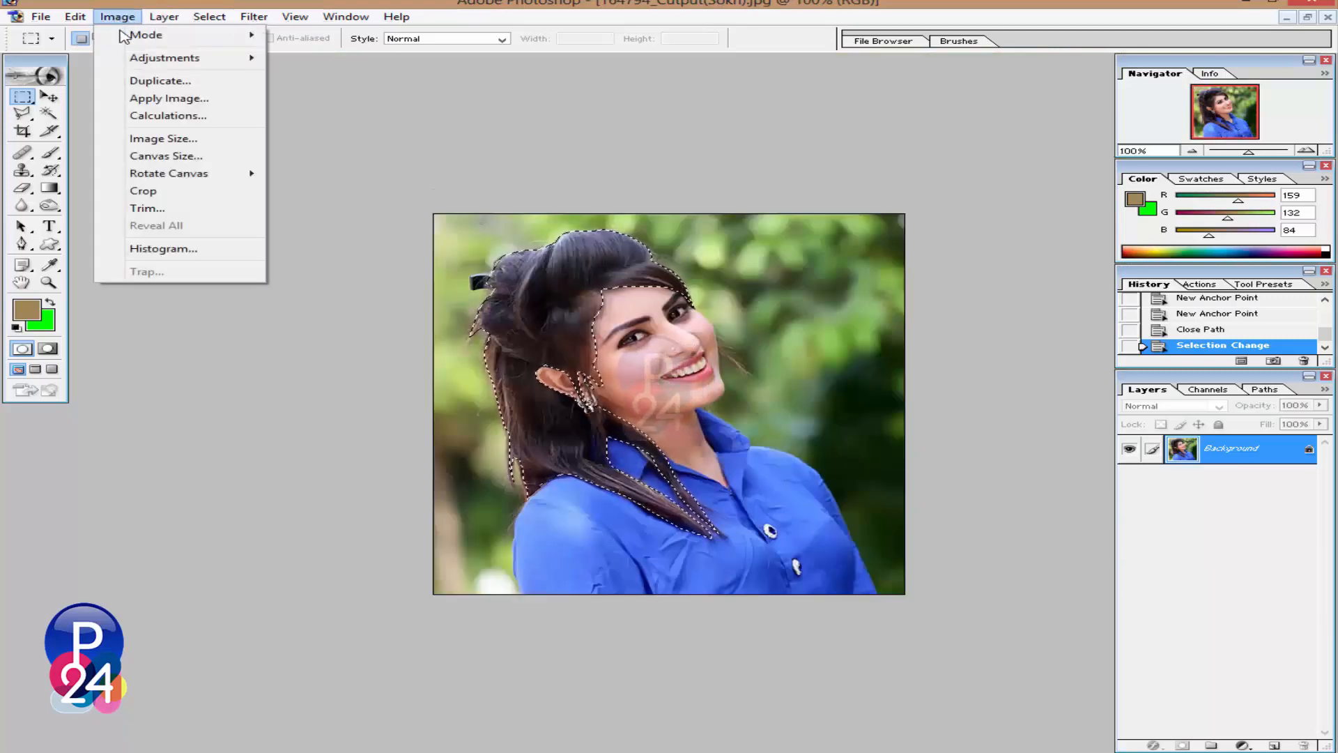
mouse_move(187, 65)
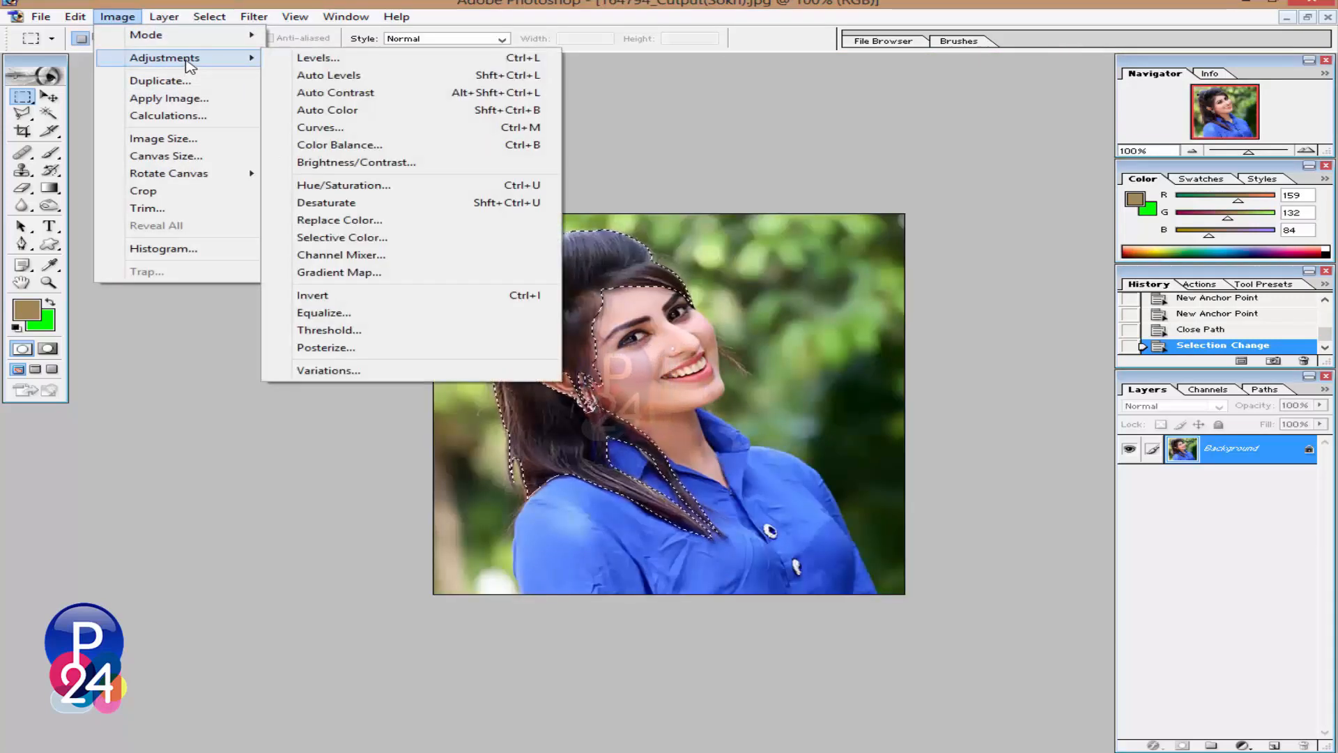
click(465, 129)
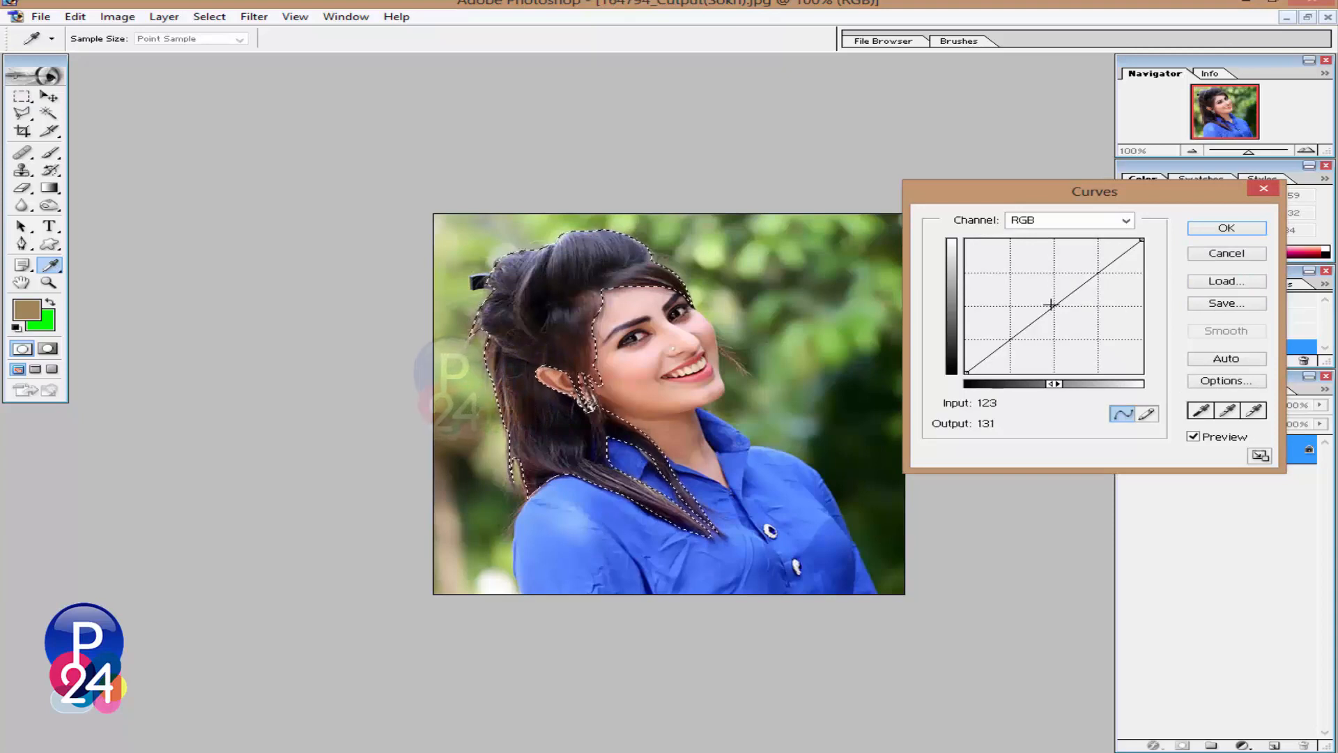
drag(1050, 305, 1022, 300)
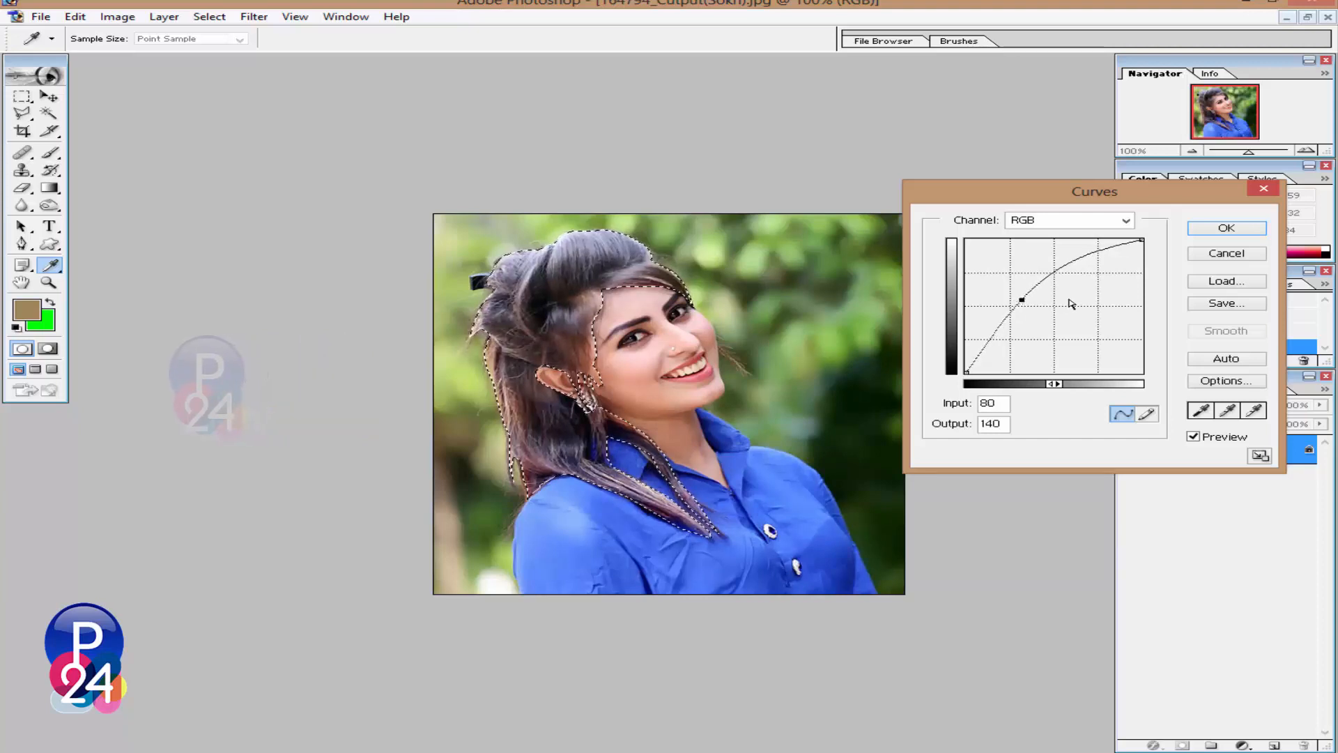
Raise the Red channel curve for the hair to input 102, output 137
drag(1068, 203, 1081, 437)
click(1095, 452)
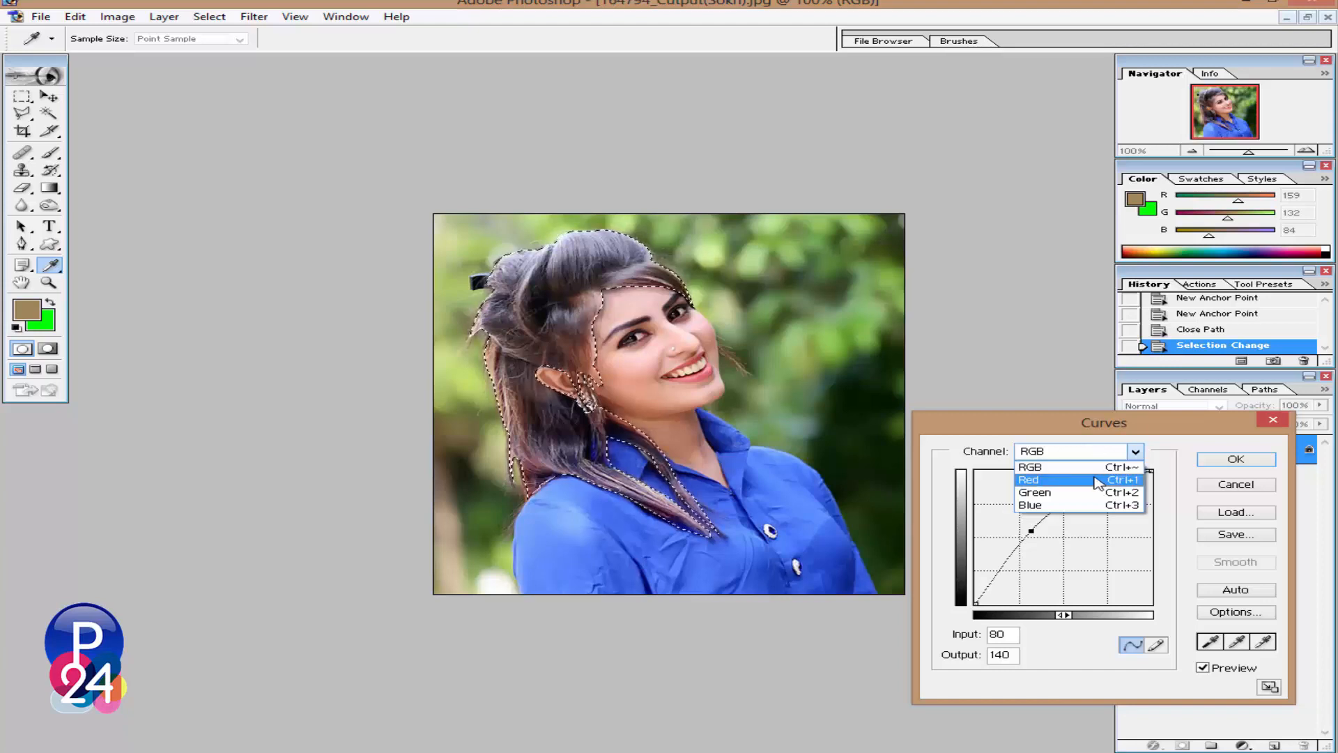
click(1093, 482)
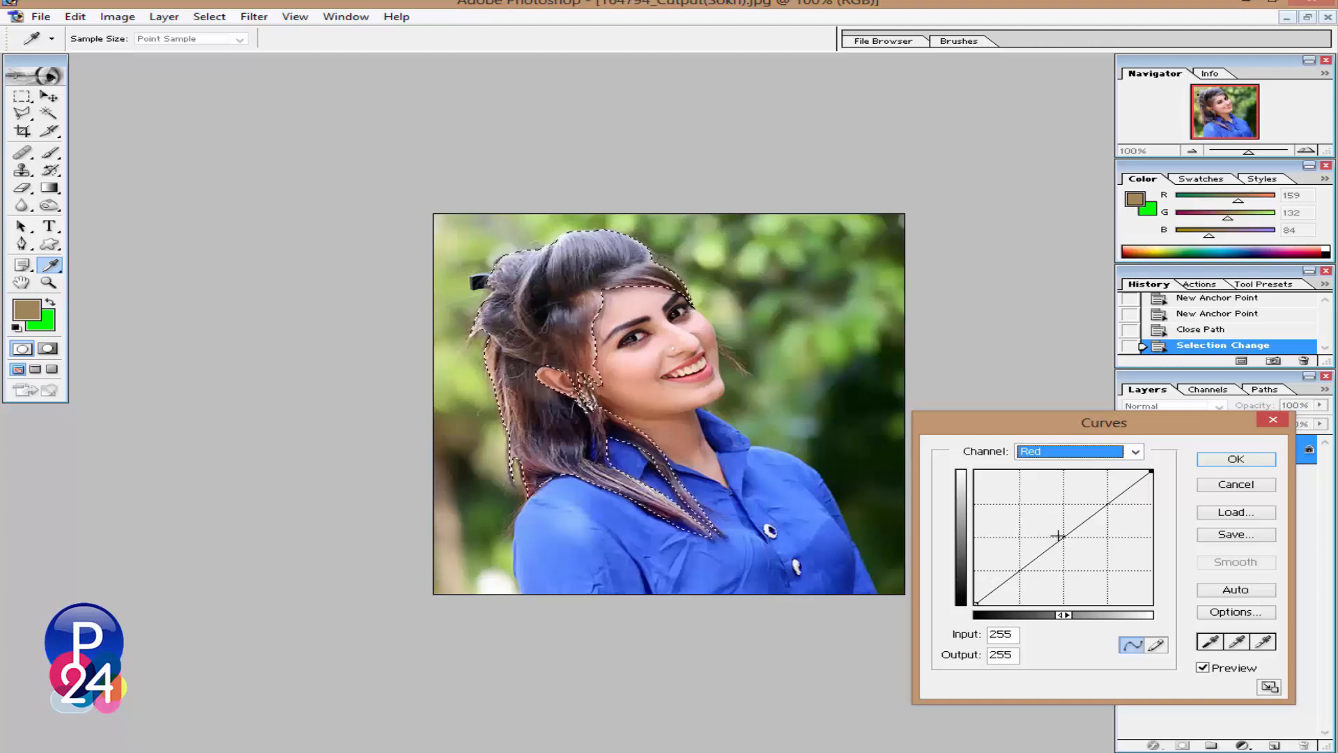
drag(1059, 536, 1048, 533)
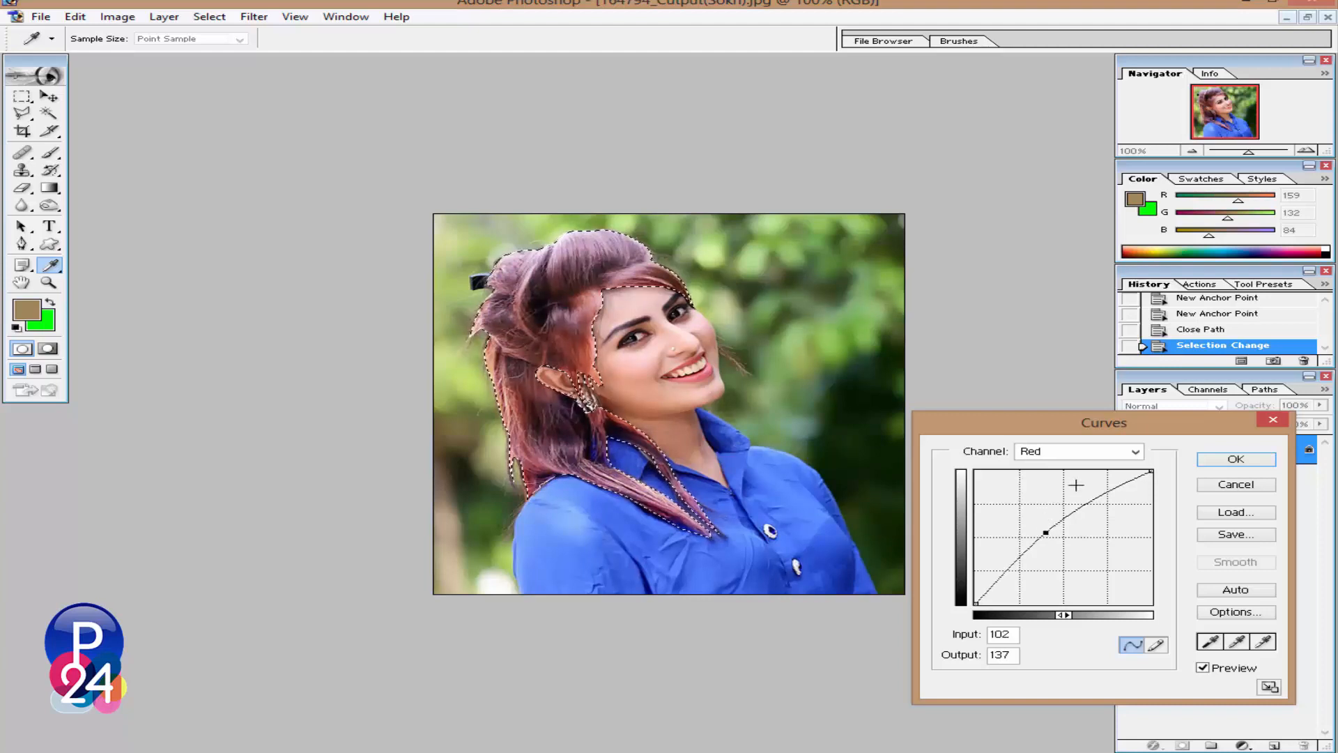
Raise the Green channel curve for the hair to input 121, output 139
click(1076, 457)
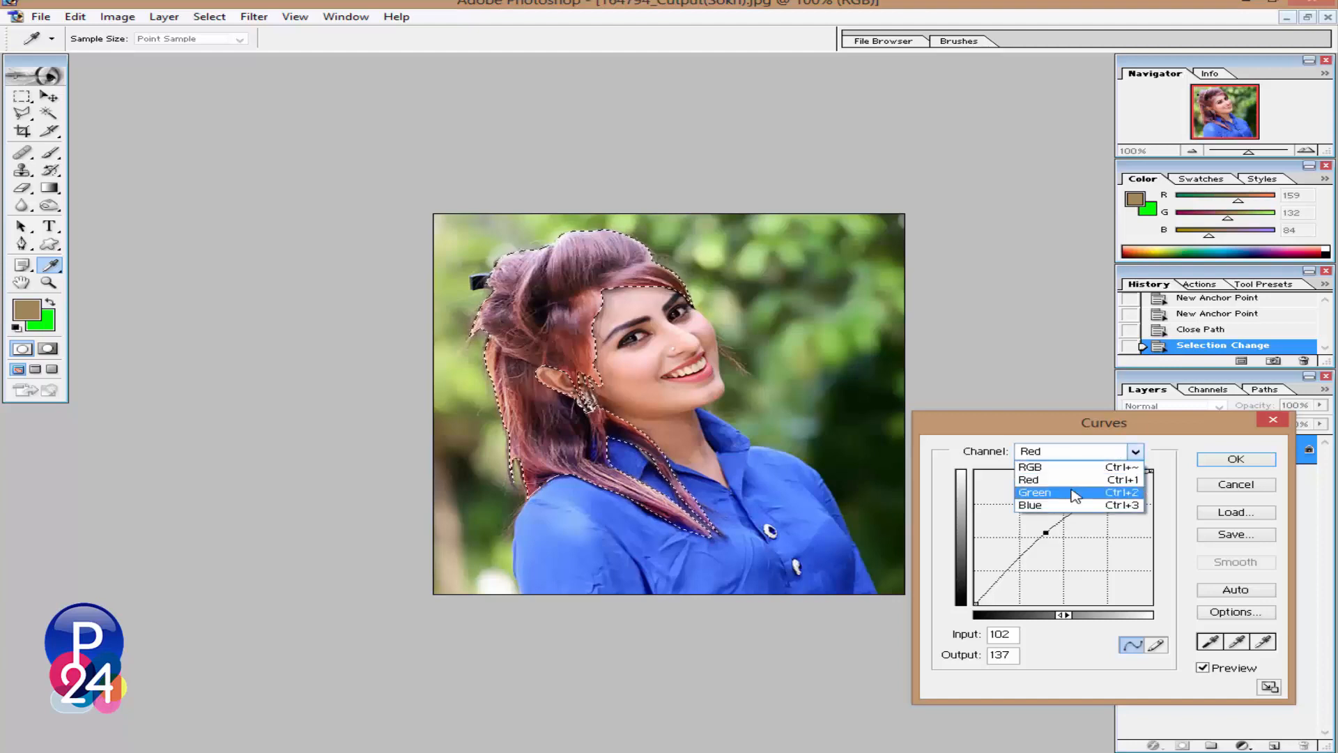
click(1077, 496)
click(1059, 533)
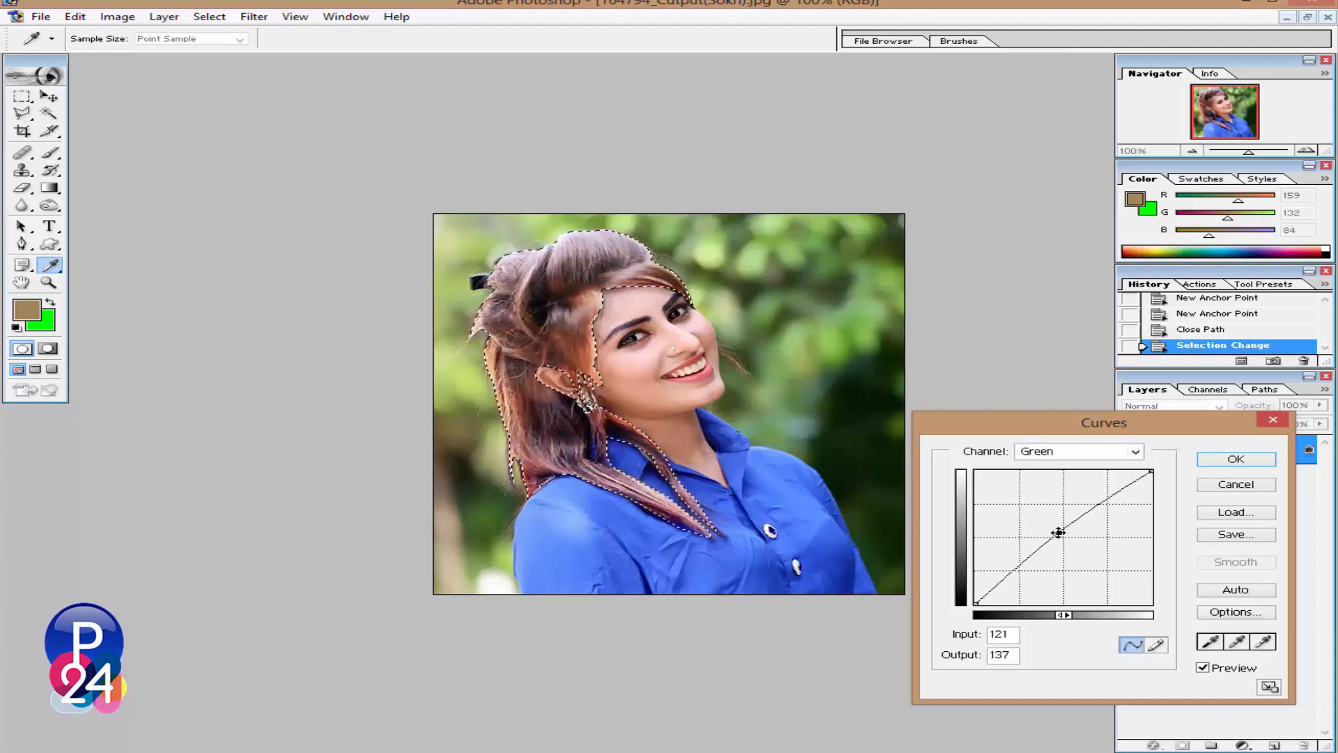
Lower the Blue channel curve for the hair to about input 145, output 122
click(1071, 453)
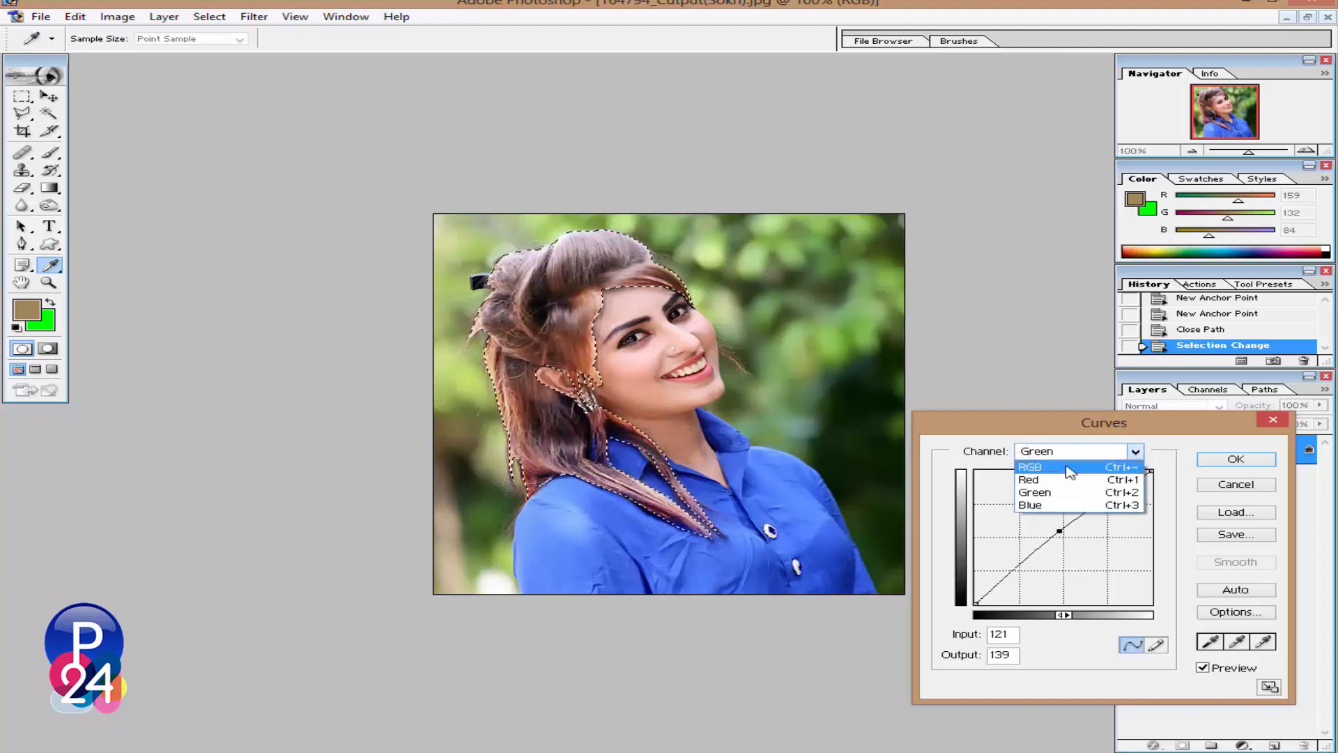
click(1071, 506)
click(1058, 533)
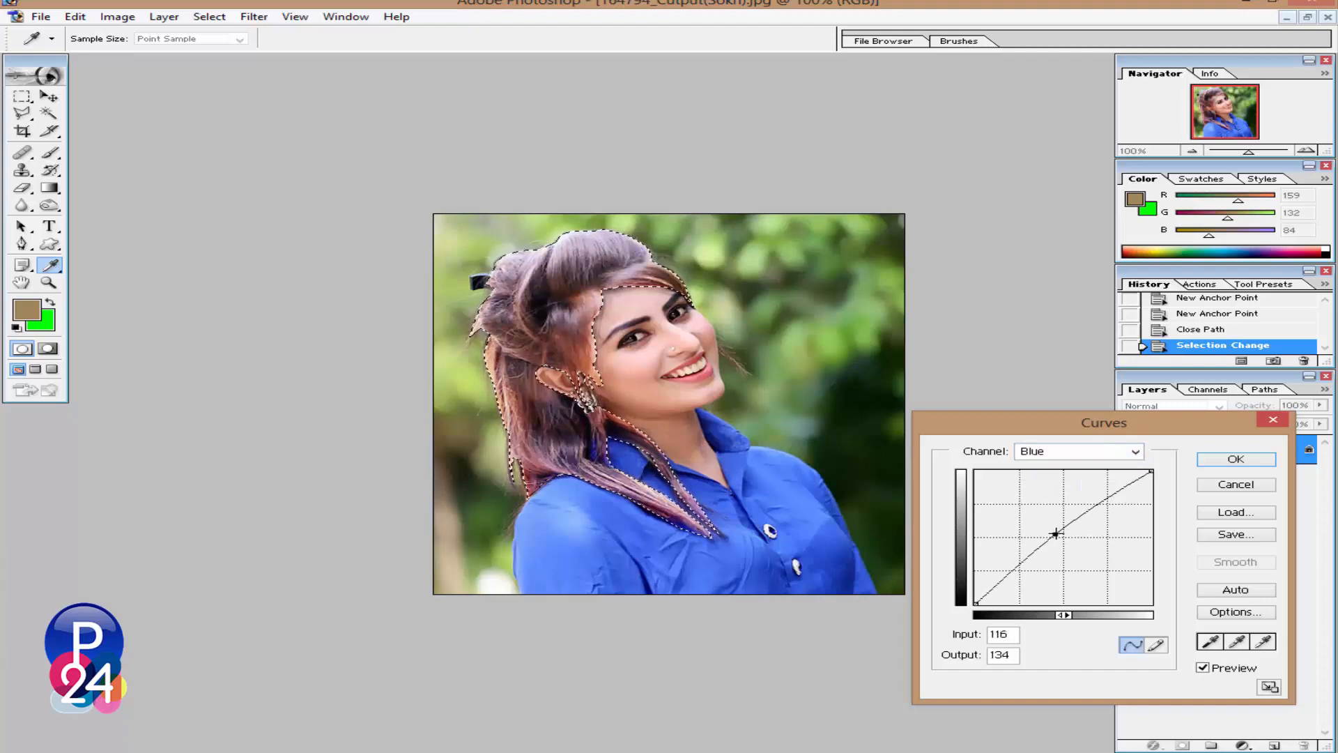
drag(1056, 534, 1073, 539)
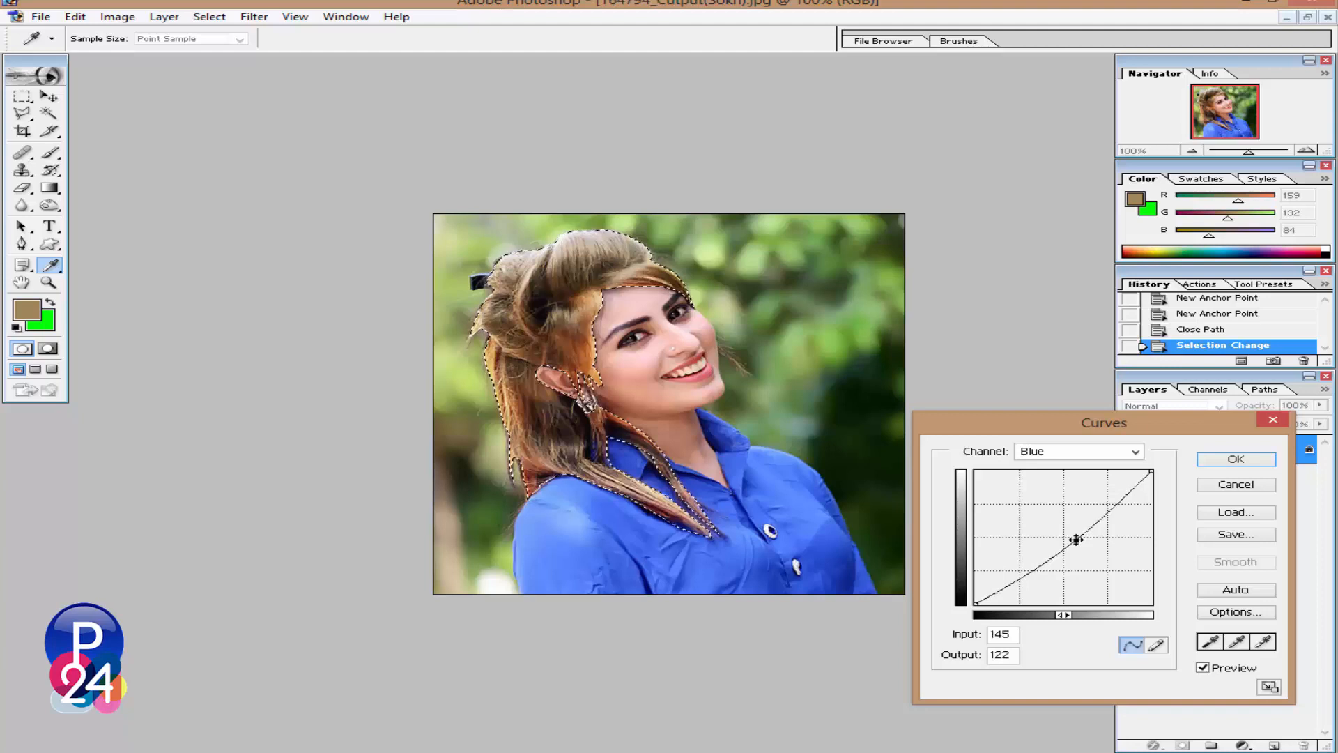
Set the RGB curve point to input 101, output 135 and apply the Curves adjustment to the hair
click(1060, 460)
click(1061, 469)
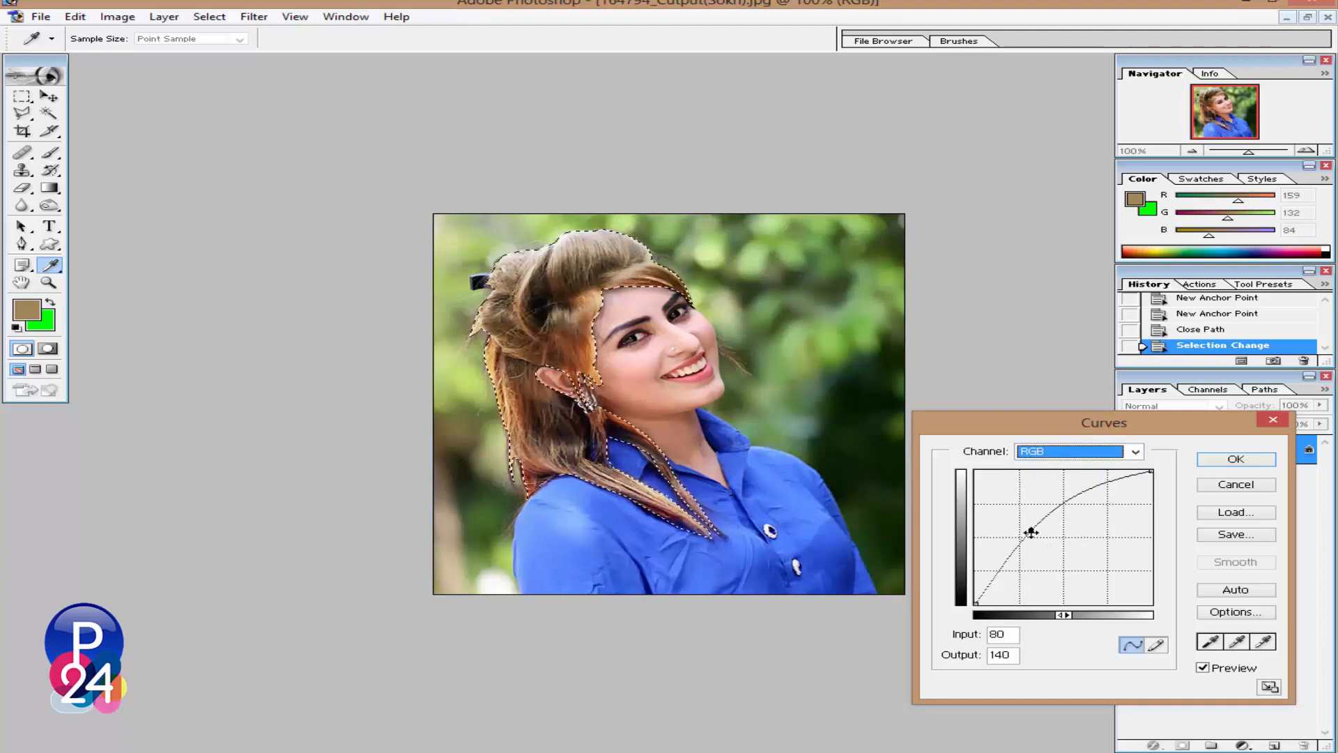
drag(1031, 532, 1046, 533)
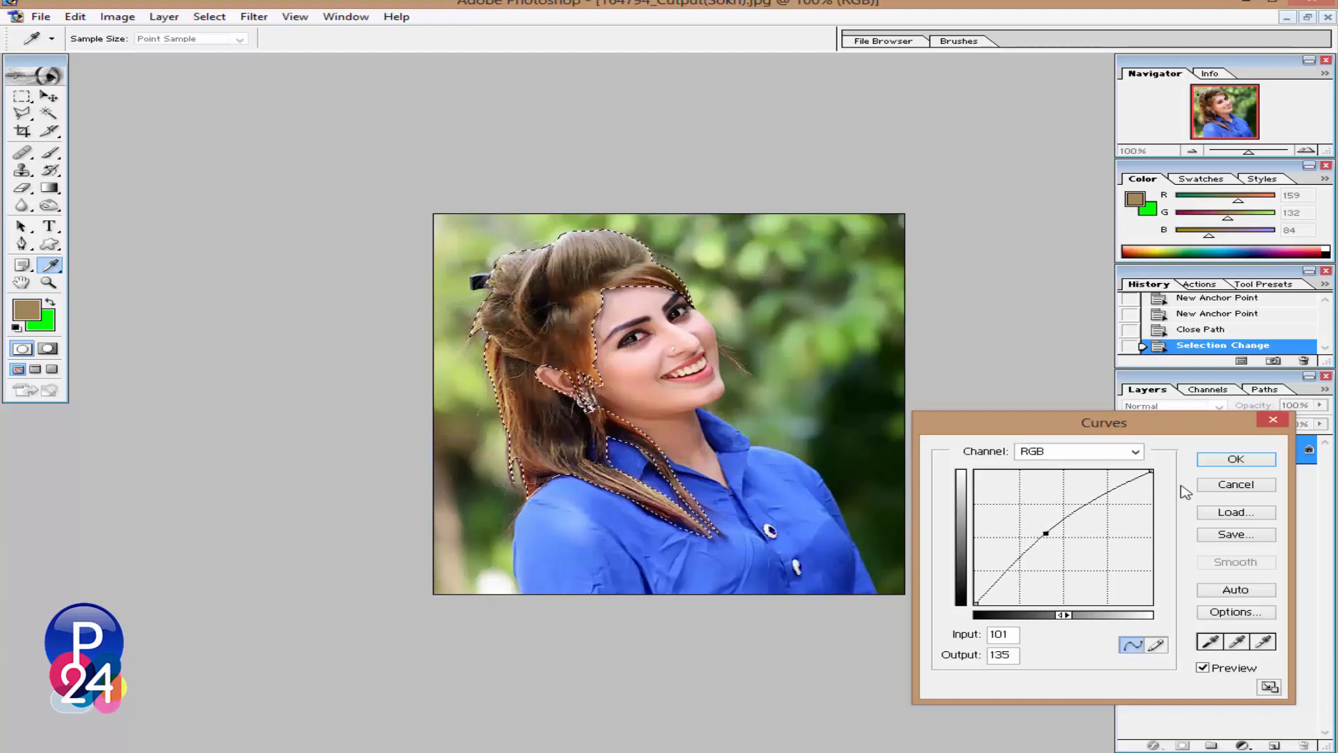
click(1231, 460)
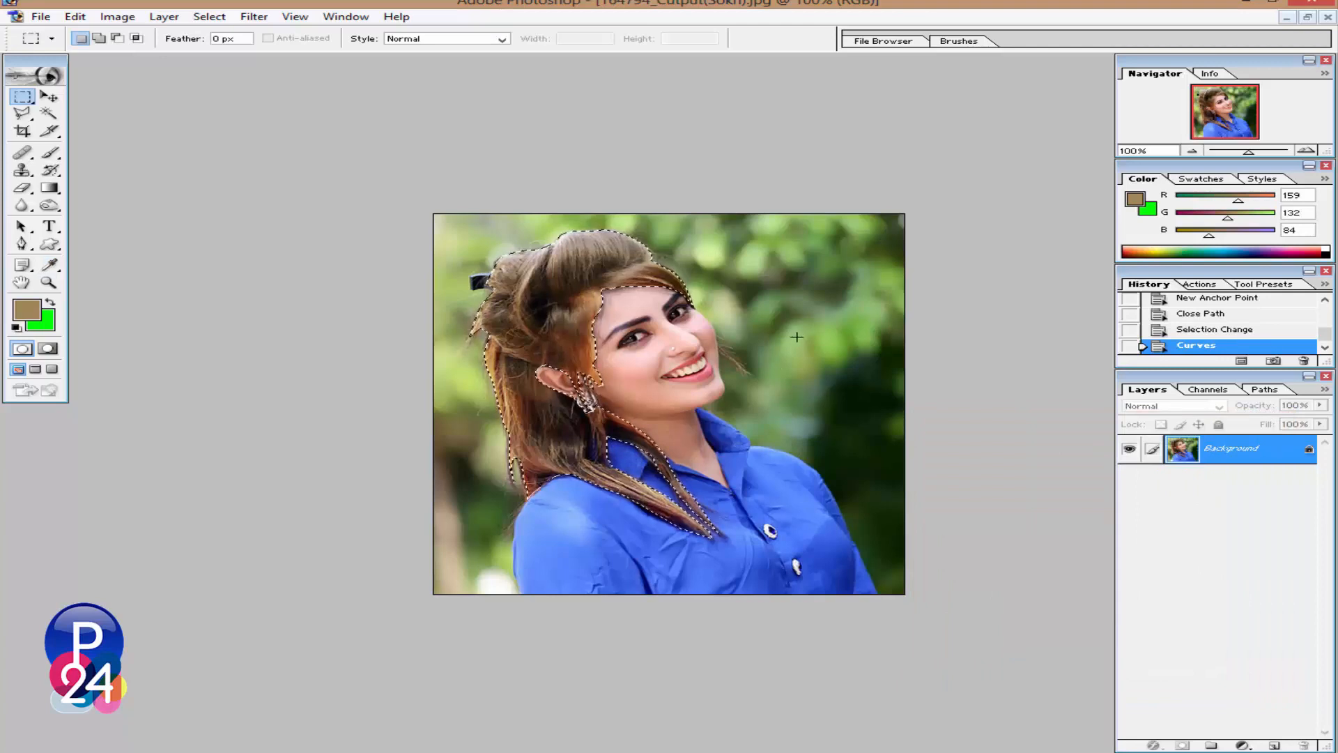
Apply Hue/Saturation to the selected hair with Hue -70, Saturation +20 and Lightness -7, and deselect it
click(118, 16)
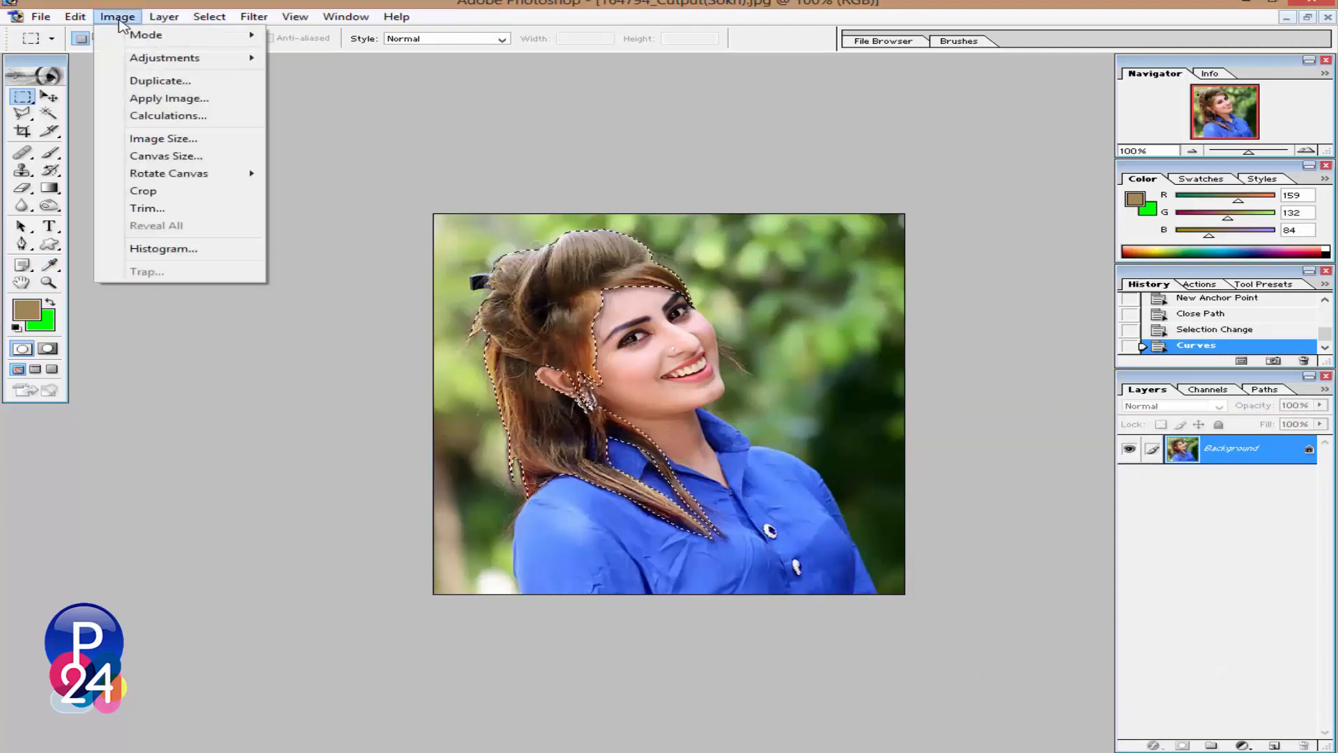
mouse_move(149, 70)
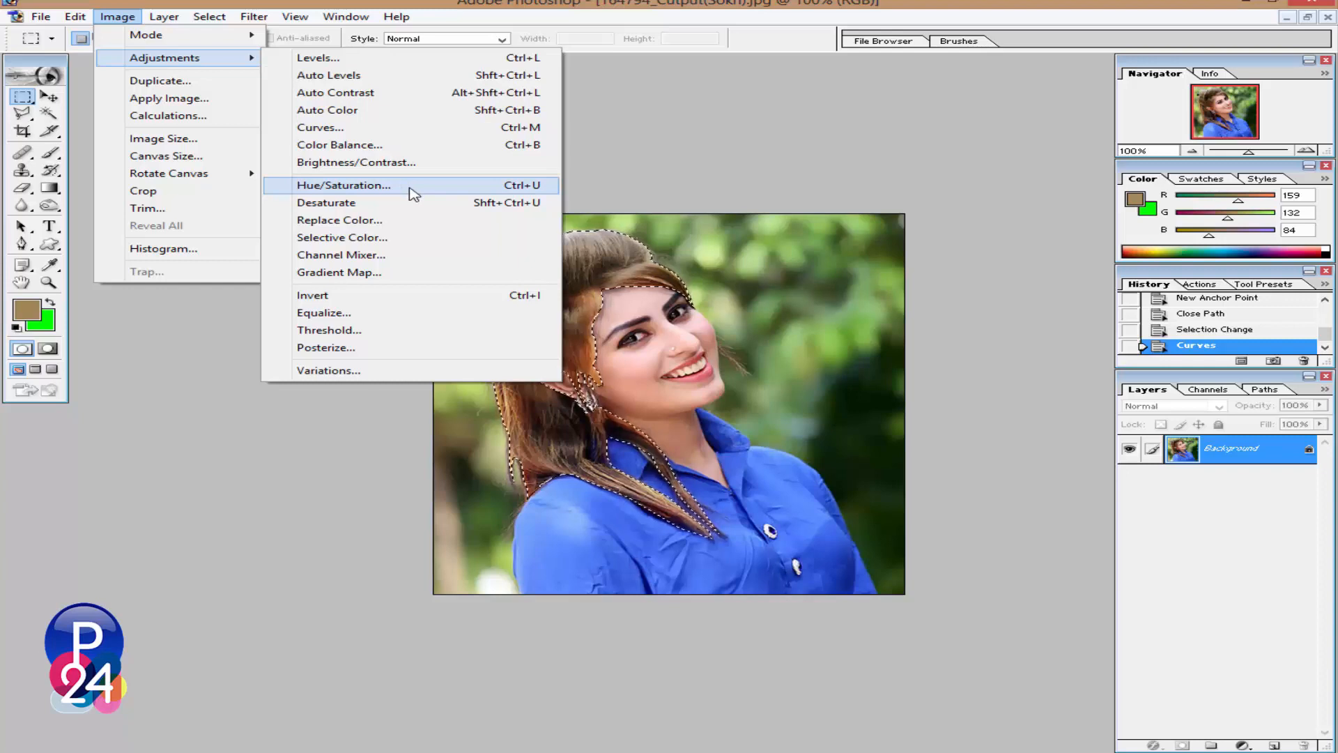
click(511, 192)
drag(1004, 405, 1061, 356)
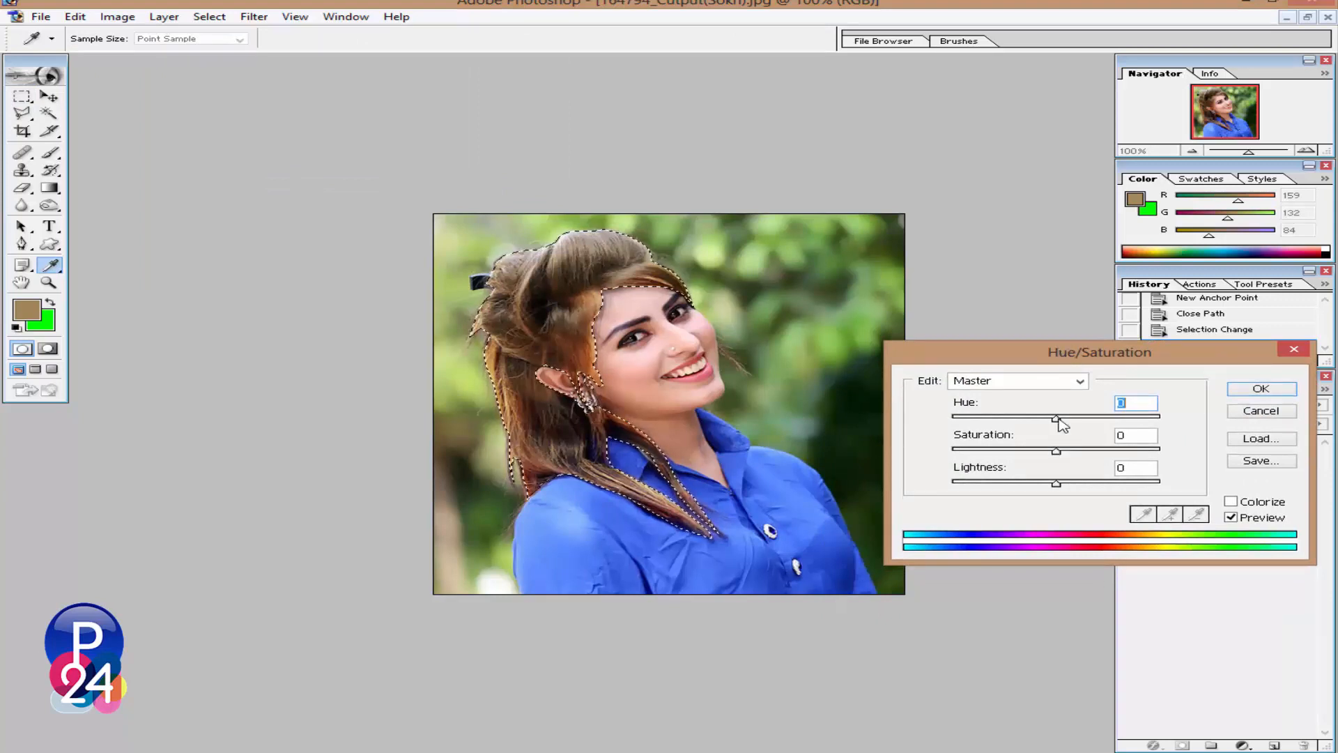
drag(1059, 423, 999, 430)
key(Return)
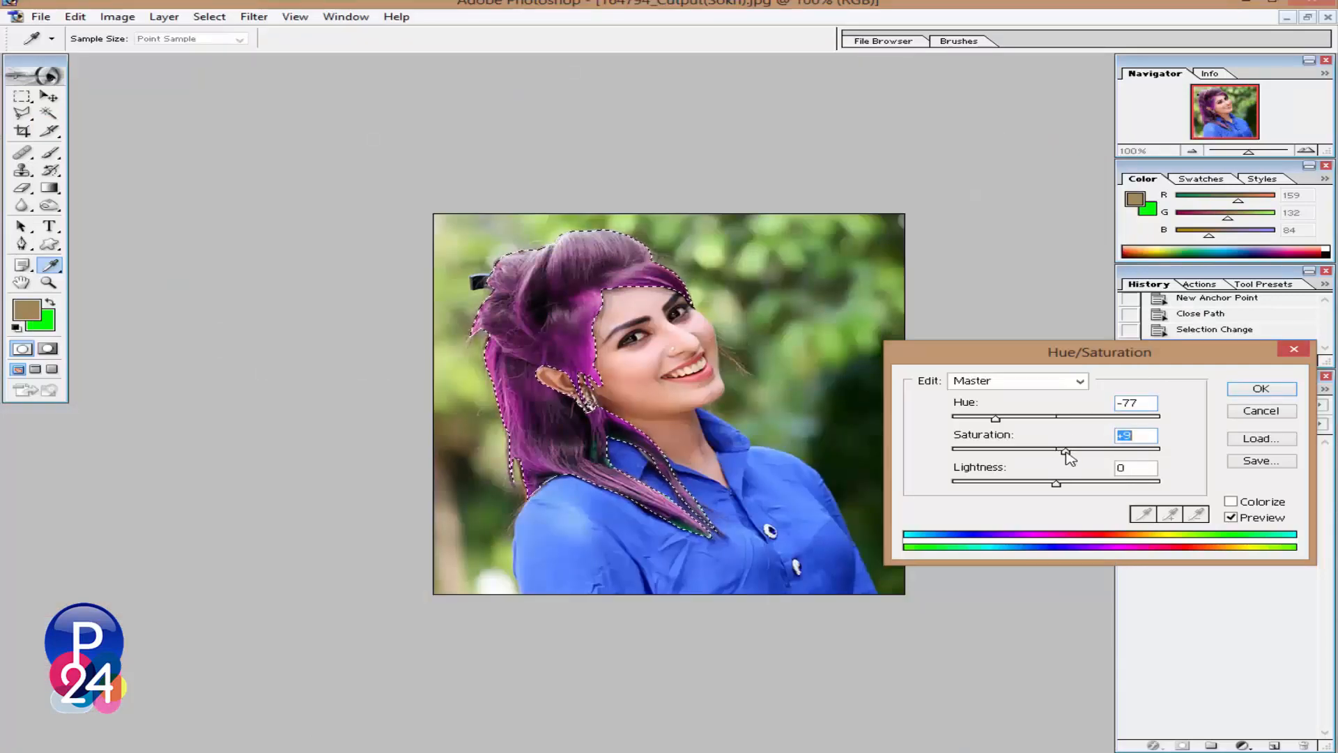
drag(1056, 483, 1080, 451)
drag(1012, 419, 1015, 420)
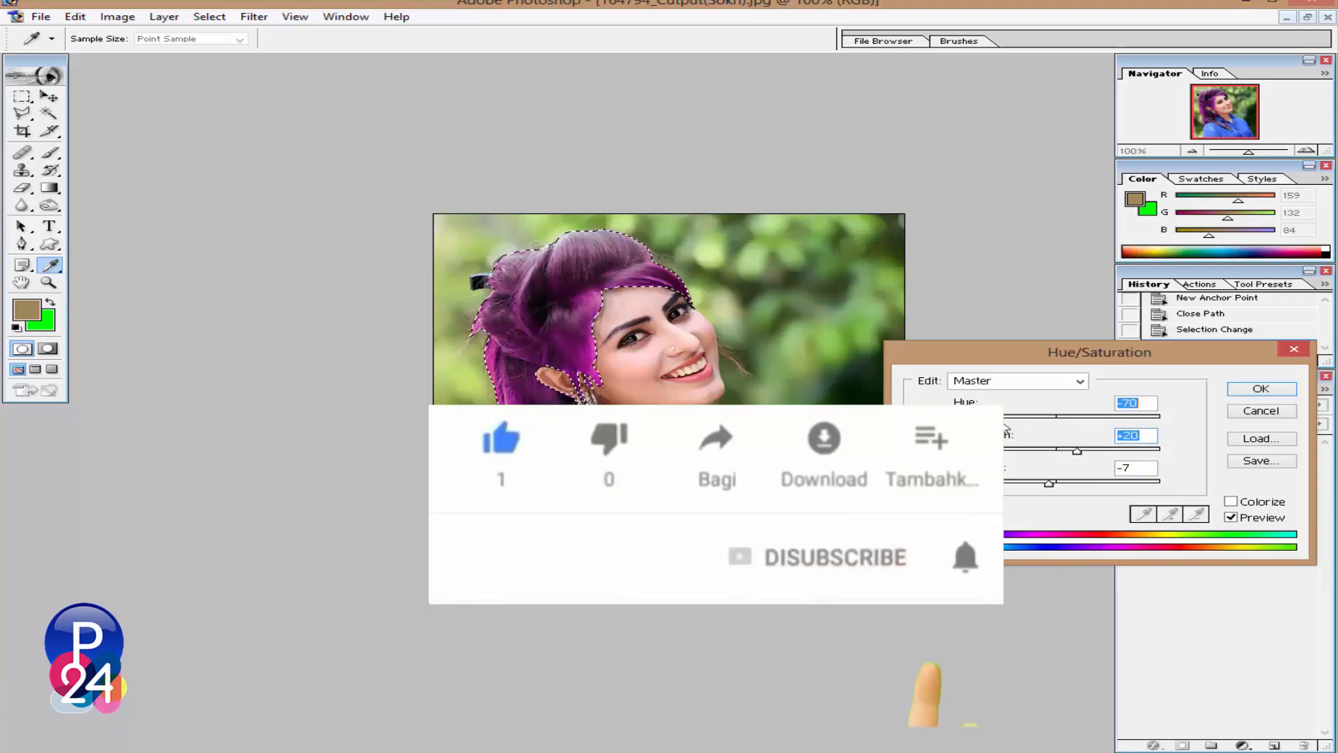
click(1262, 389)
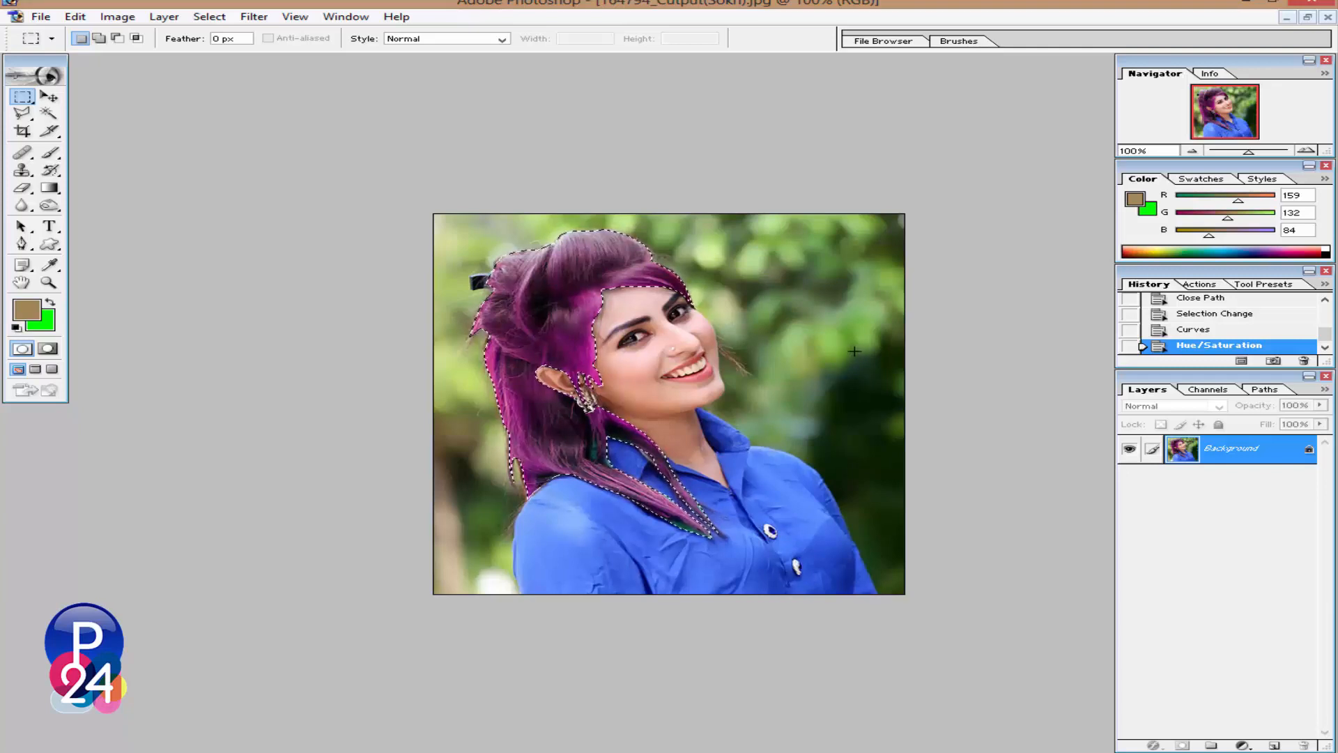
key(ctrl+d)
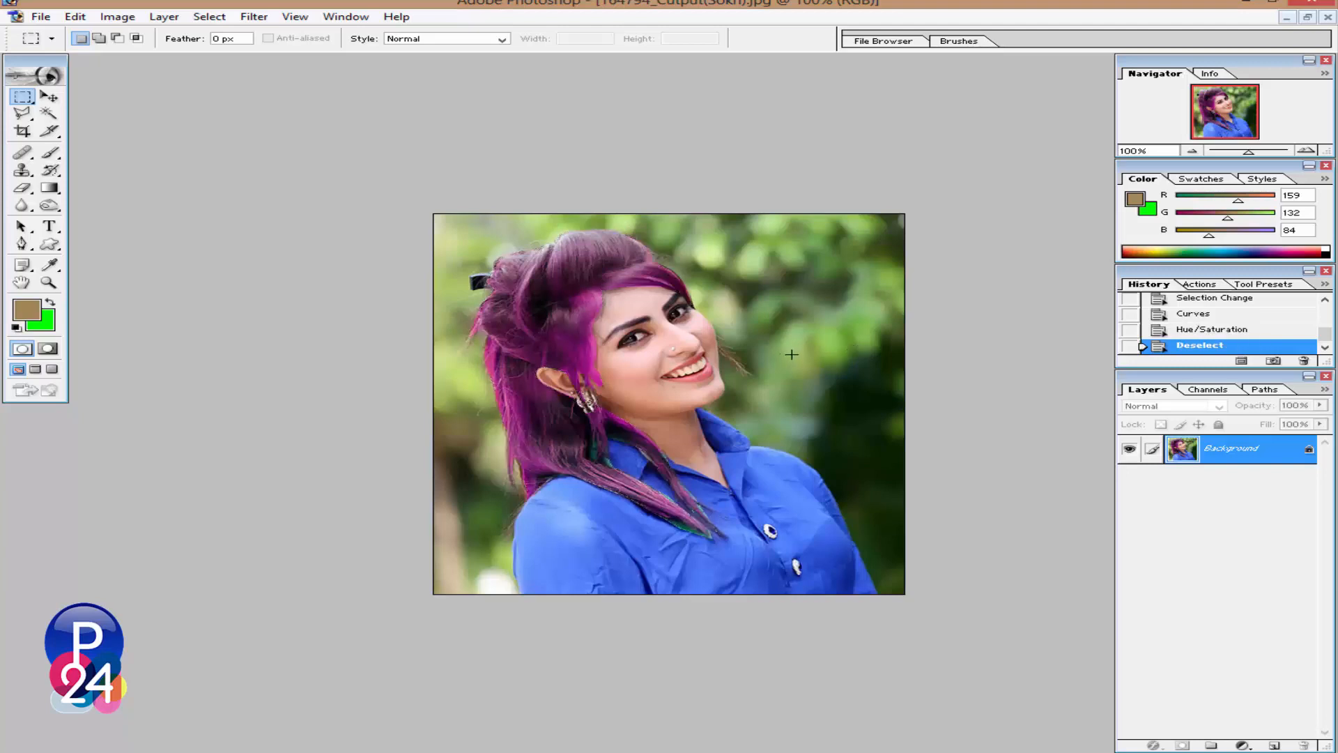
Soften the hair's edge along the forehead and temple using the Blur tool with brush size 20 and 50% strength
alt+click(701, 376)
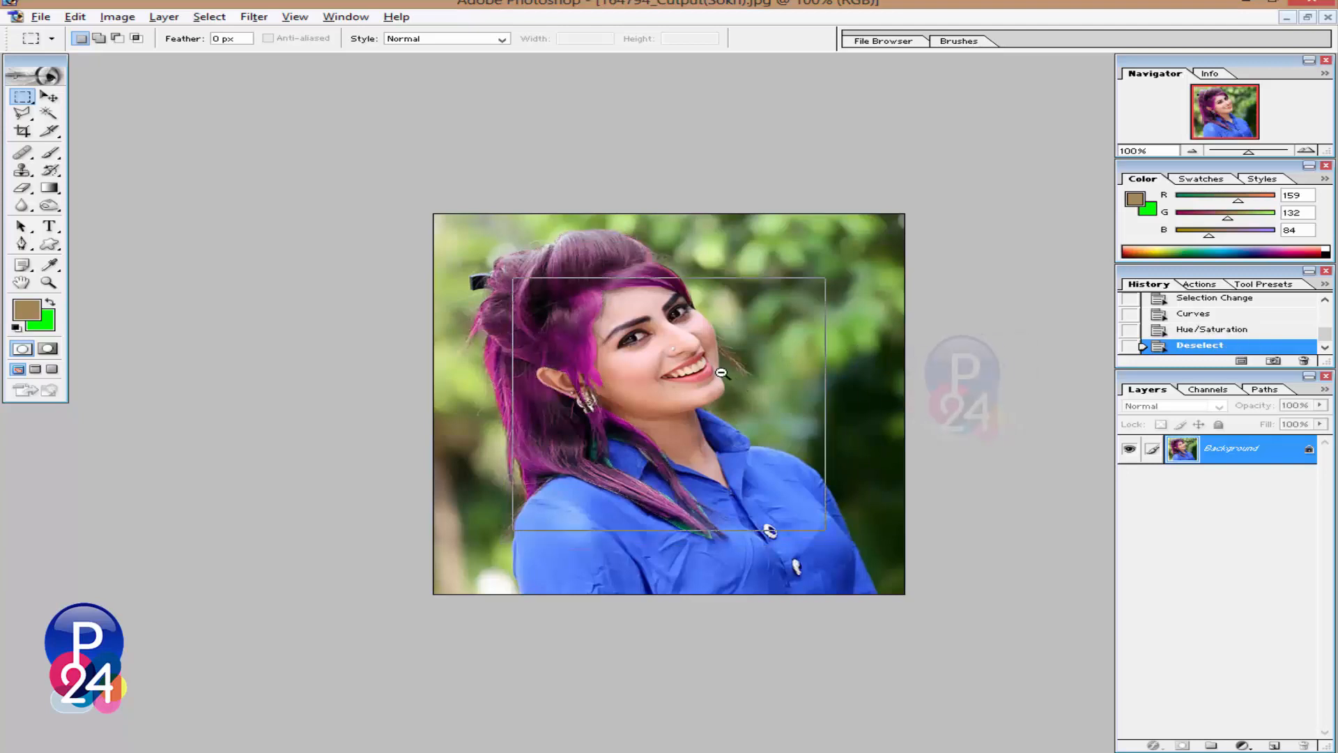
alt+click(699, 376)
alt+click(698, 376)
ctrl+click(698, 399)
ctrl+click(698, 400)
ctrl+click(698, 399)
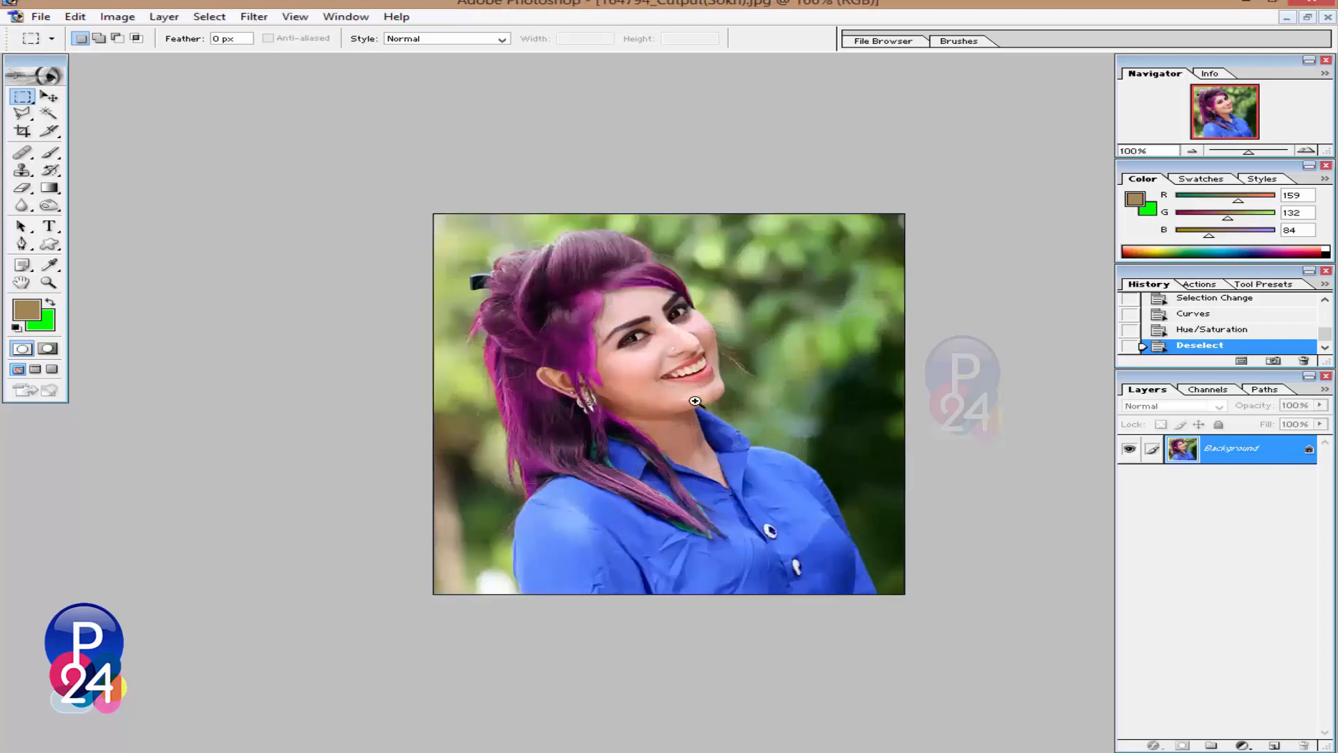
ctrl+click(698, 400)
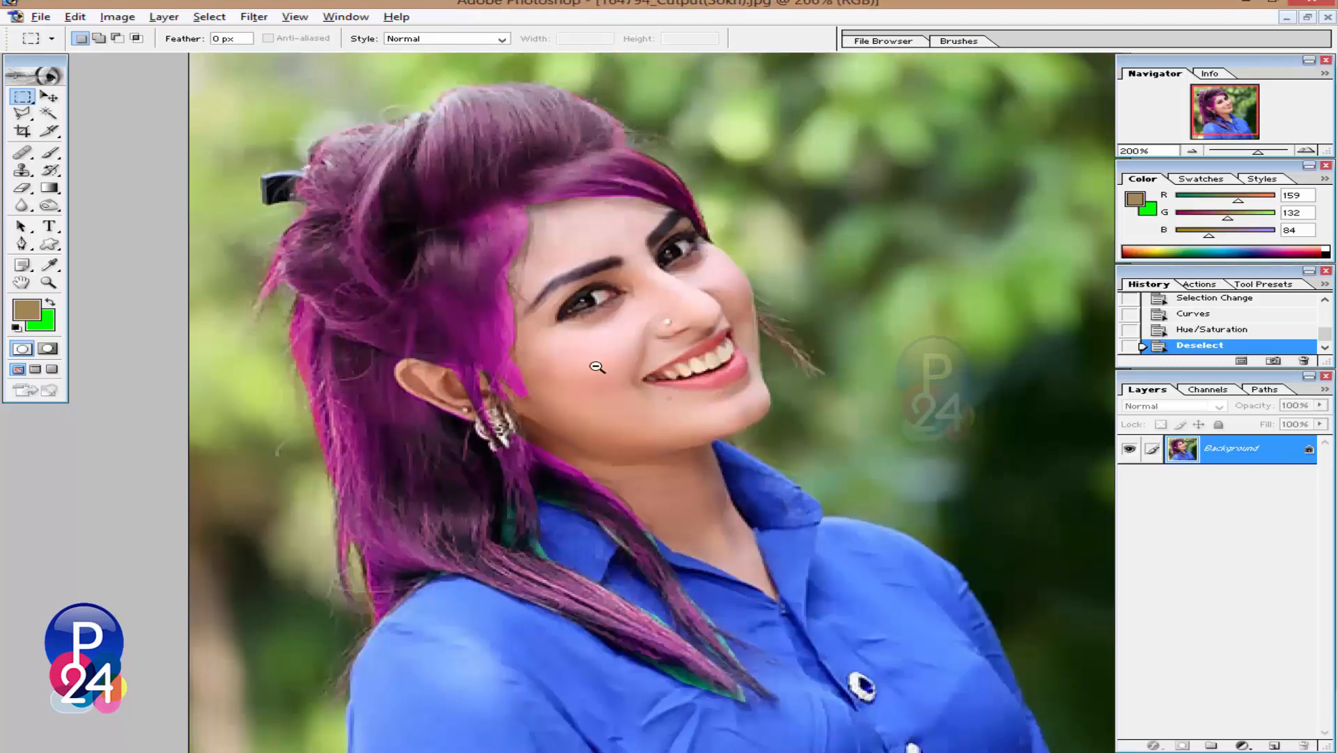
click(22, 205)
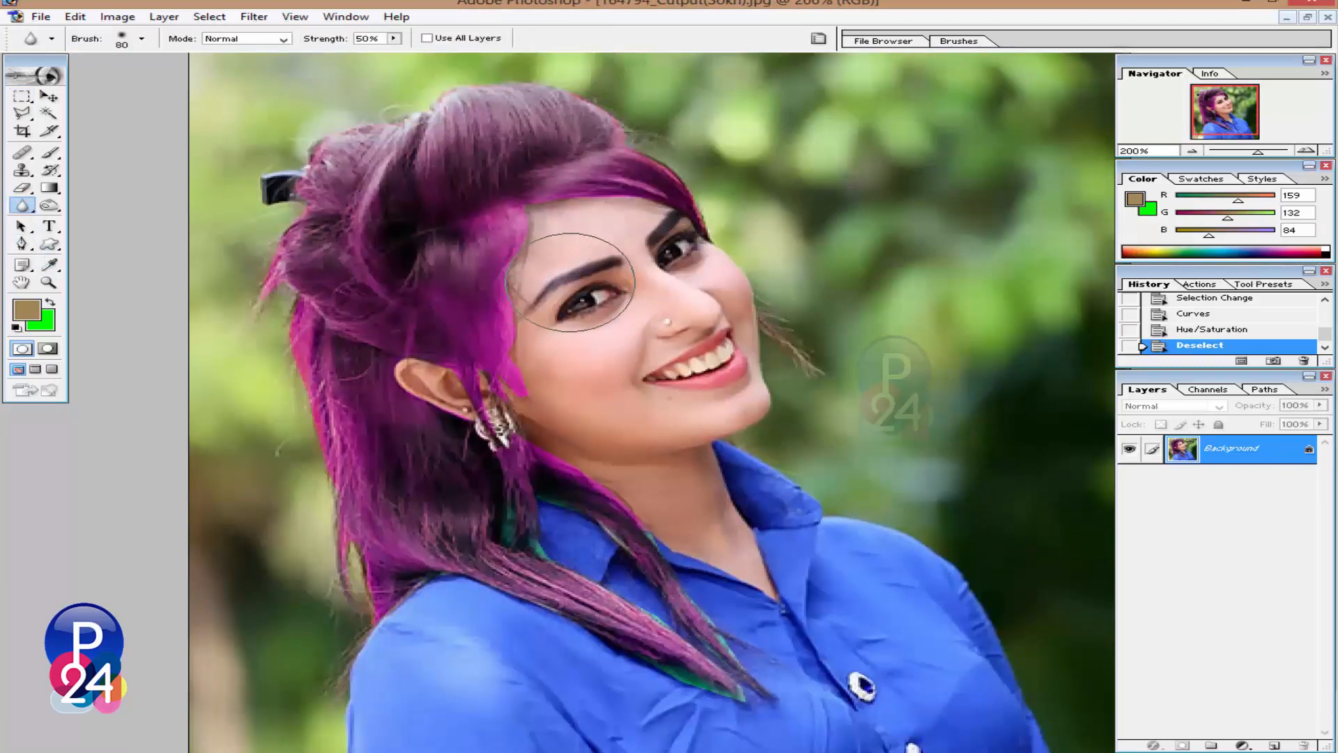
key(bracketleft)
key(bracketleft)
key(bracketleft)
key(bracketleft)
key(bracketleft)
drag(532, 239, 511, 286)
mouse_move(540, 211)
mouse_down()
mouse_move(525, 262)
mouse_move(531, 220)
mouse_up()
drag(532, 218, 583, 209)
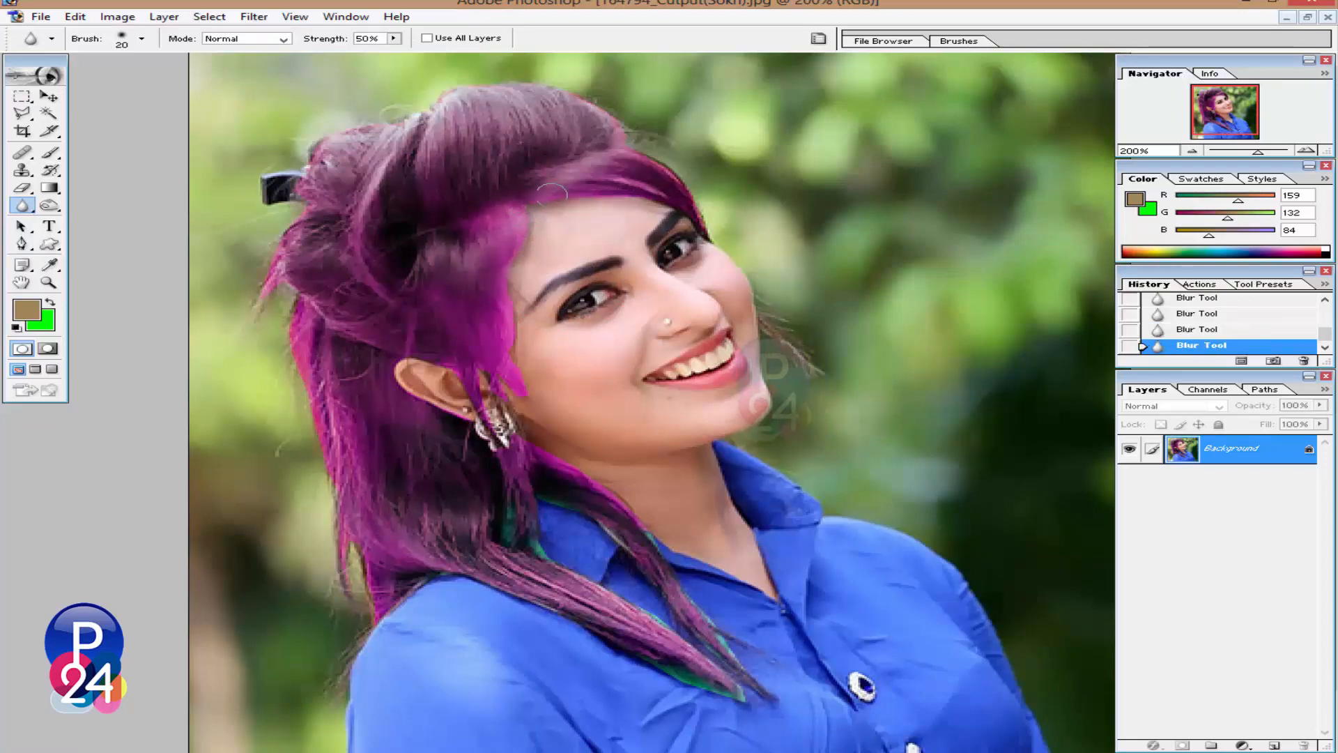
click(24, 191)
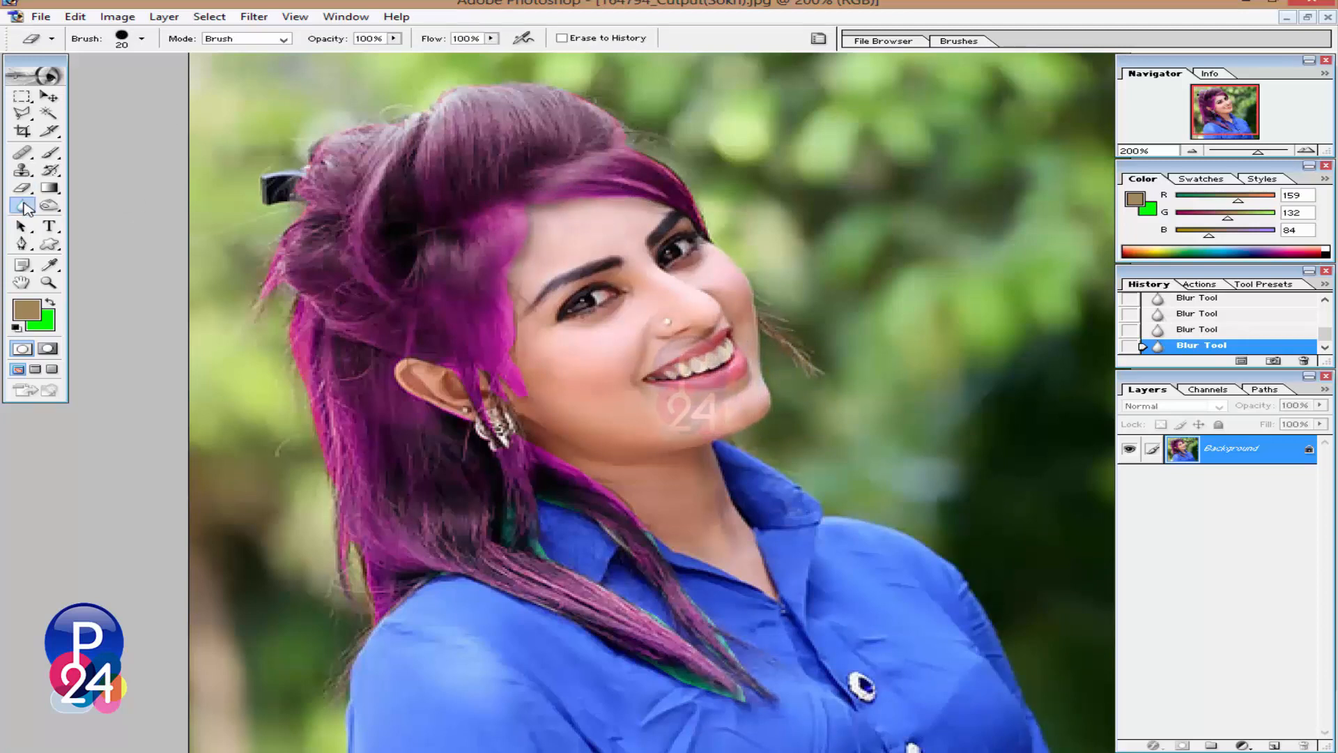
click(26, 207)
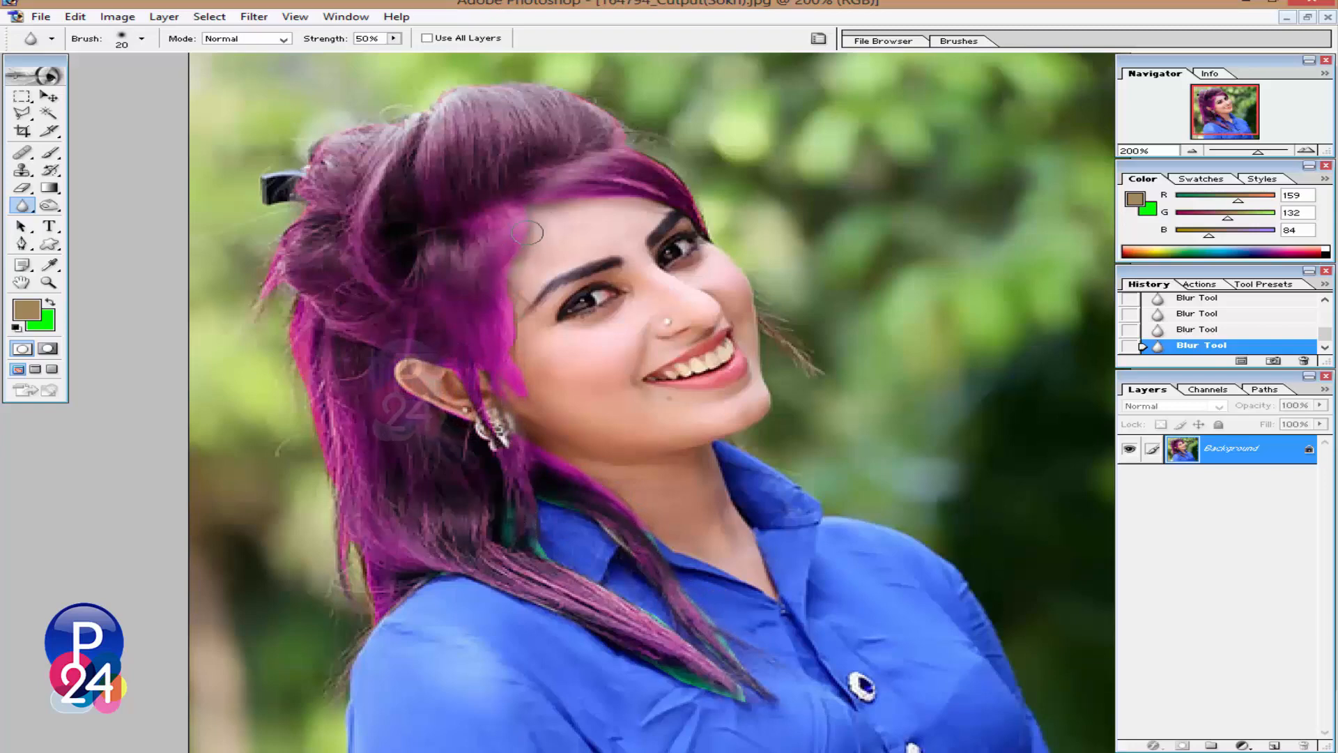
Select the purple hair with the Magic Wand at tolerance 52, adding the front, upper and lower hair areas to the selection
alt+click(541, 416)
alt+click(541, 416)
alt+click(541, 416)
ctrl+click(541, 416)
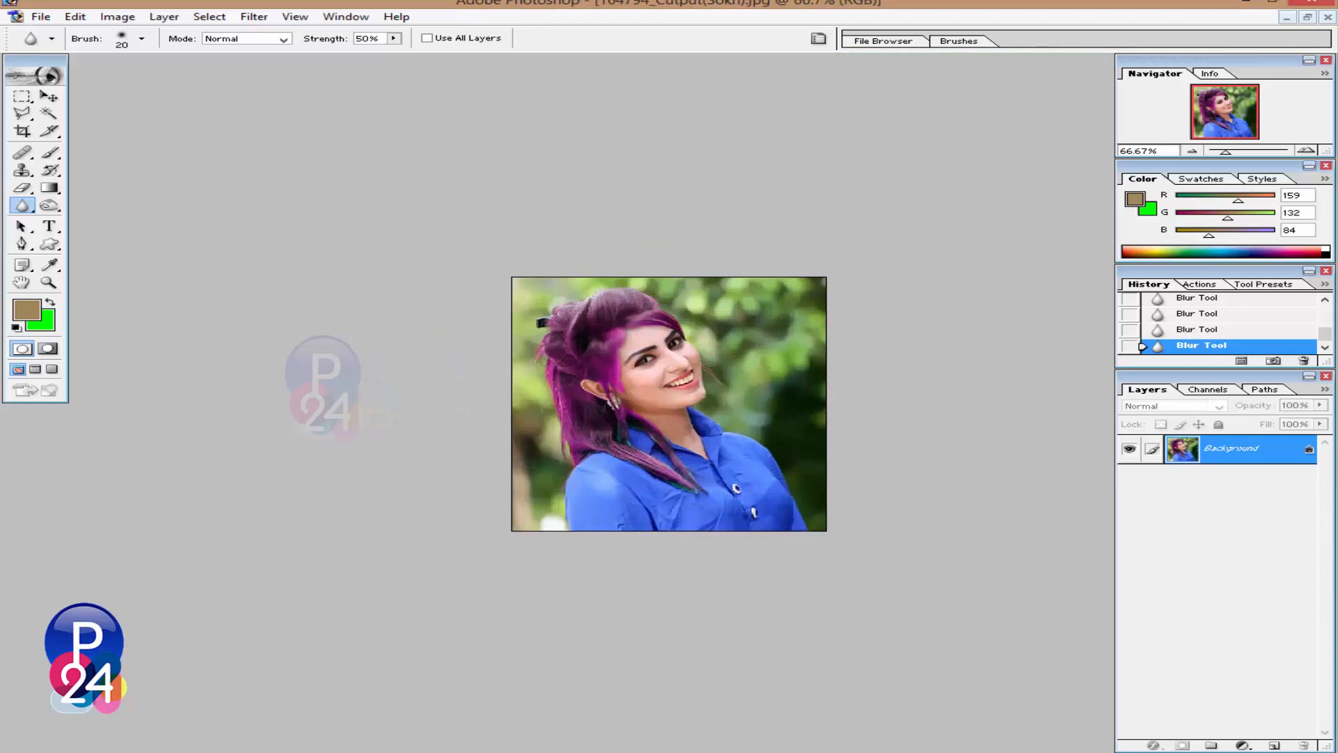
click(50, 113)
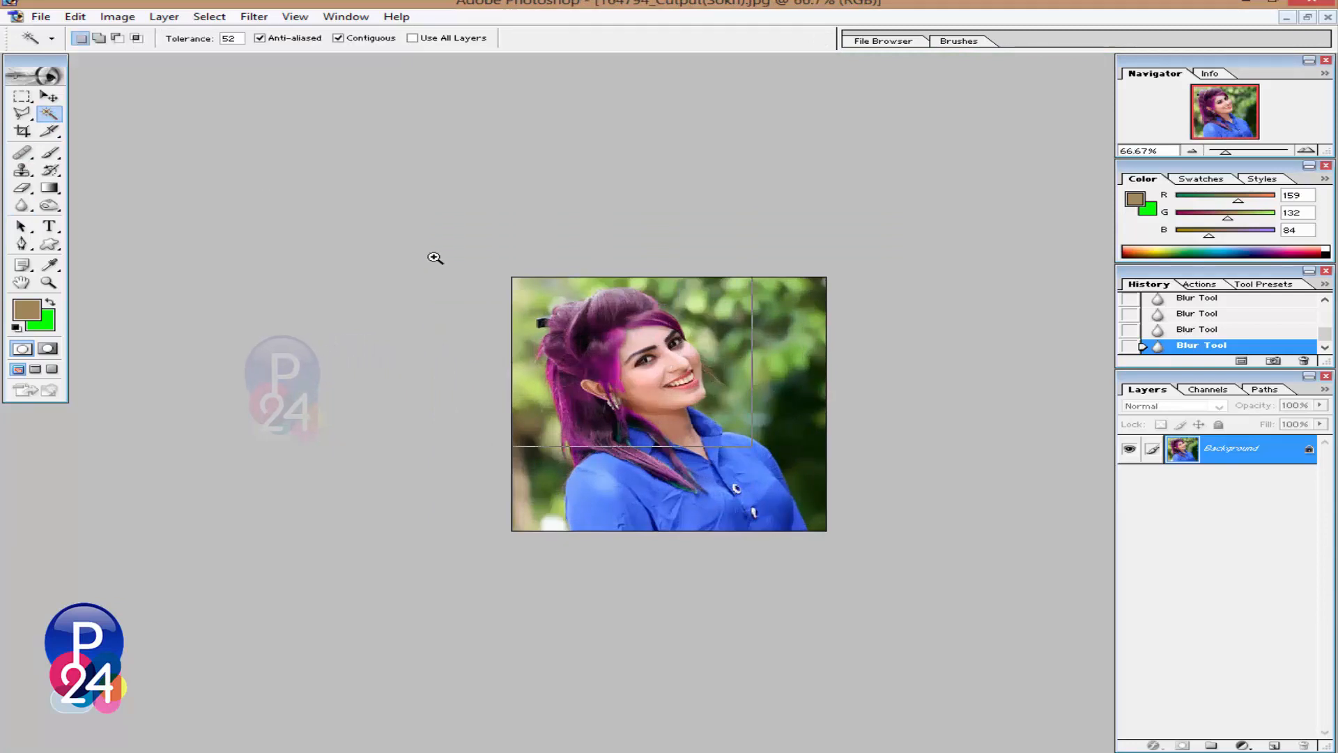
ctrl+click(433, 257)
click(566, 312)
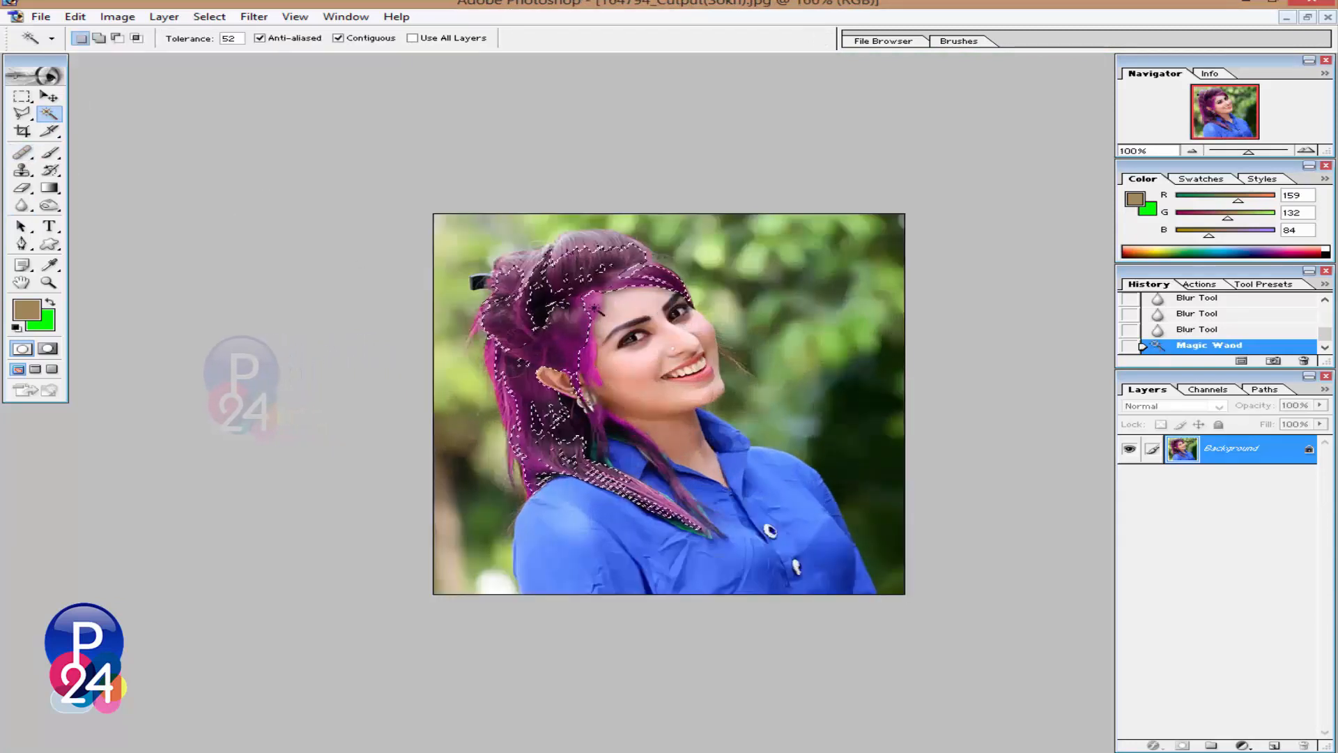
shift+click(592, 296)
shift+click(592, 322)
shift+click(516, 296)
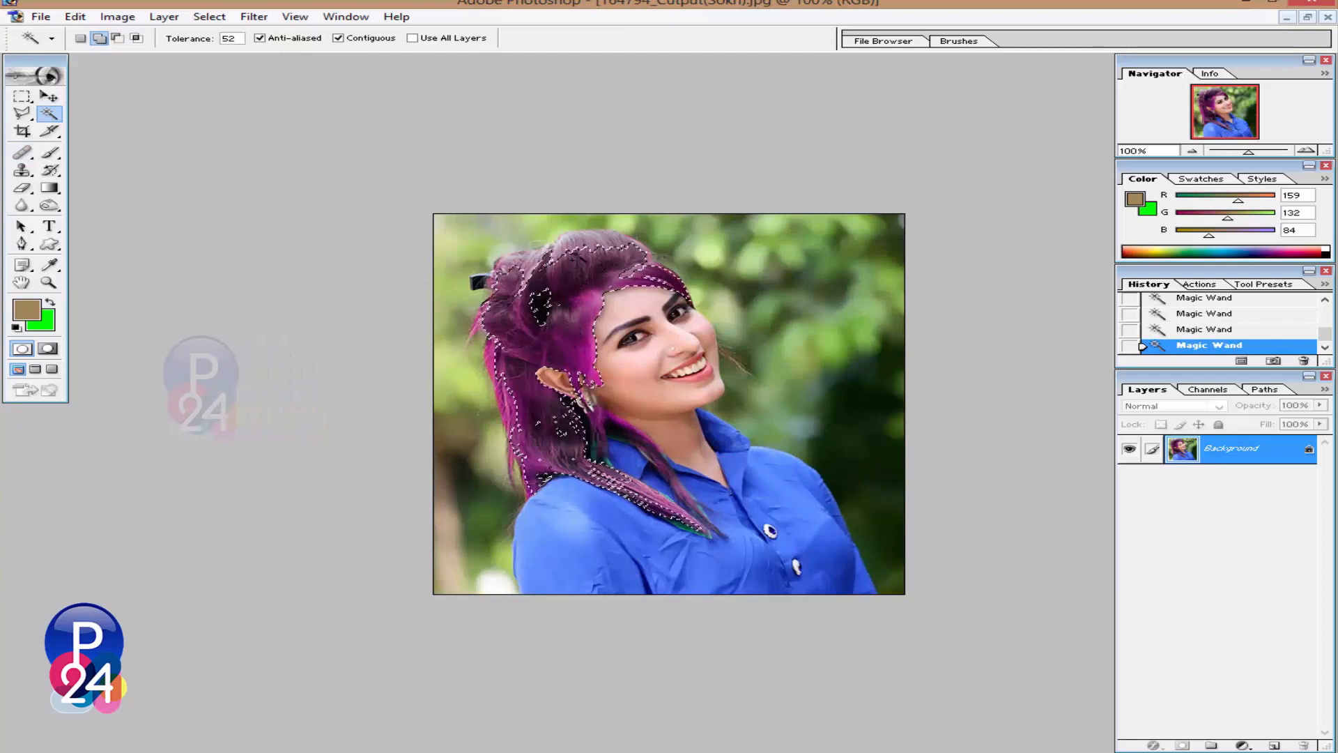
shift+click(577, 250)
key(ctrl+z)
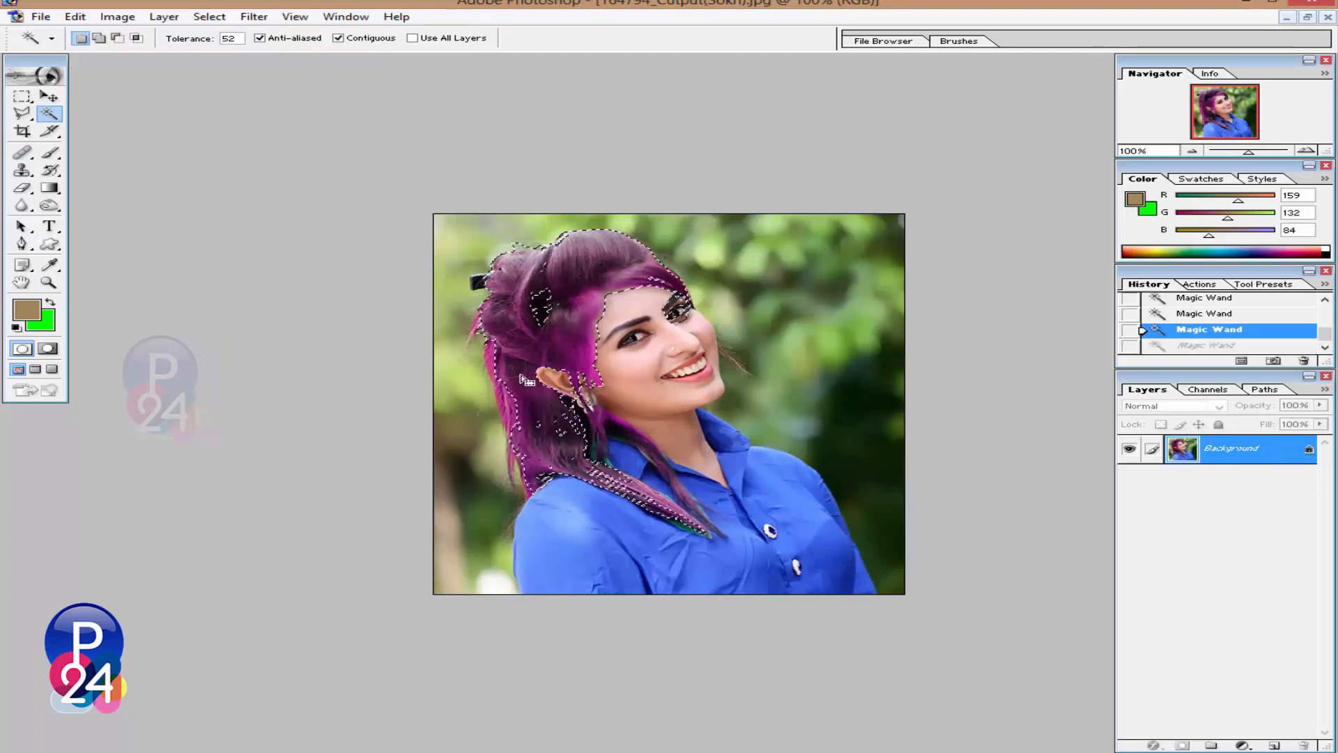
shift+click(542, 421)
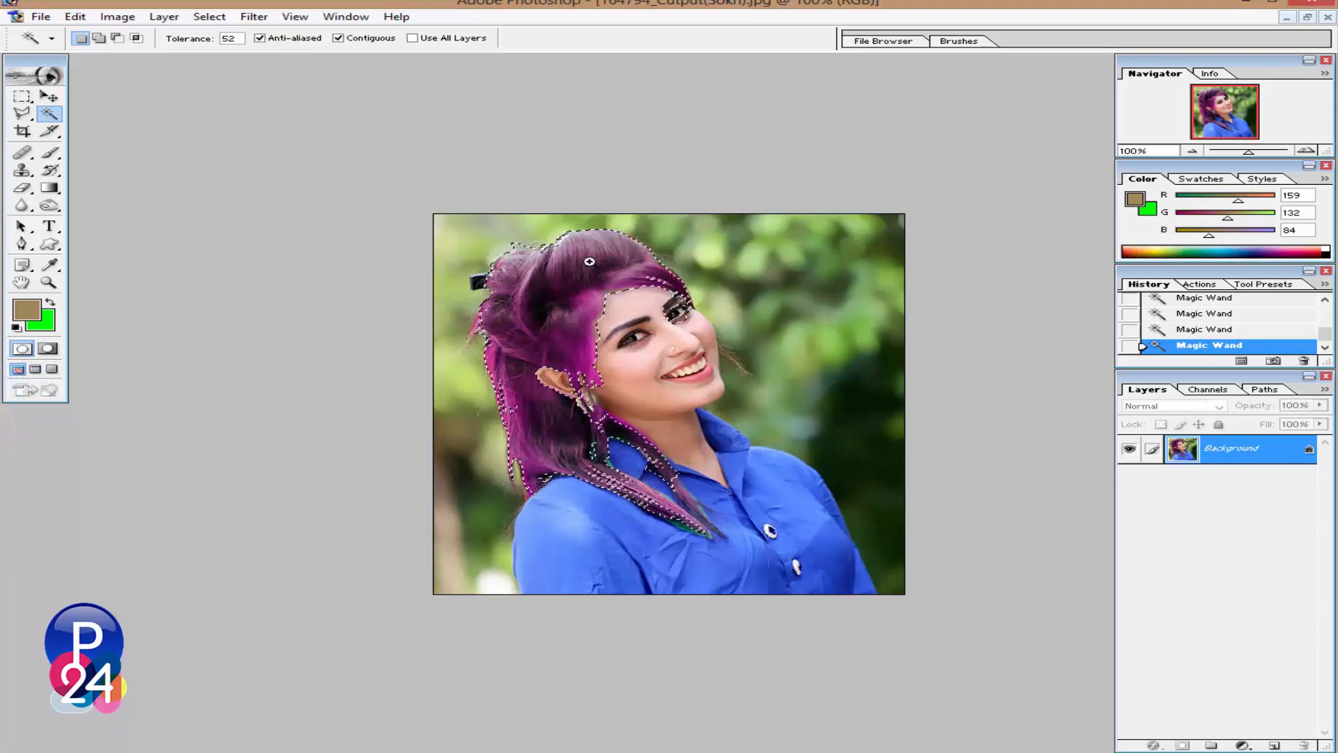
Subtract the stray areas above the hair, around the eye and along the forehead from the selection with the Polygonal Lasso
key(ctrl+plus)
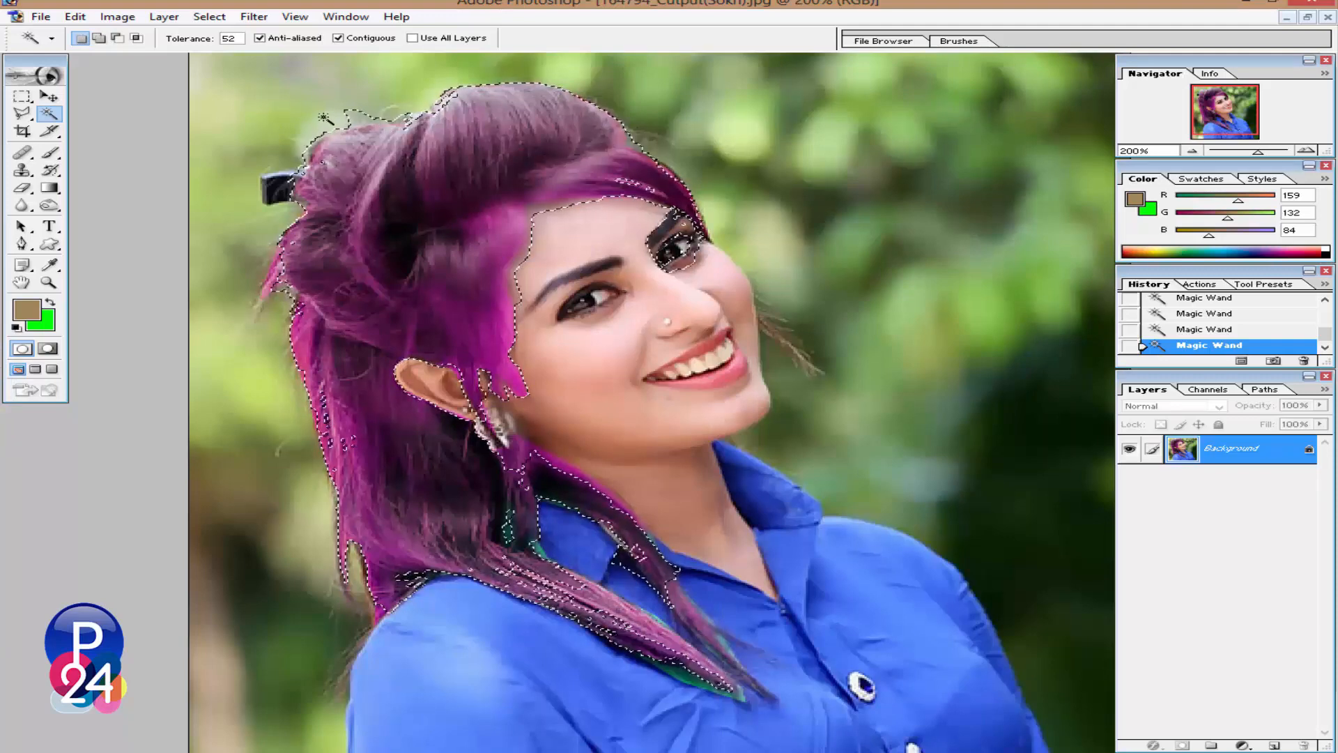
click(23, 115)
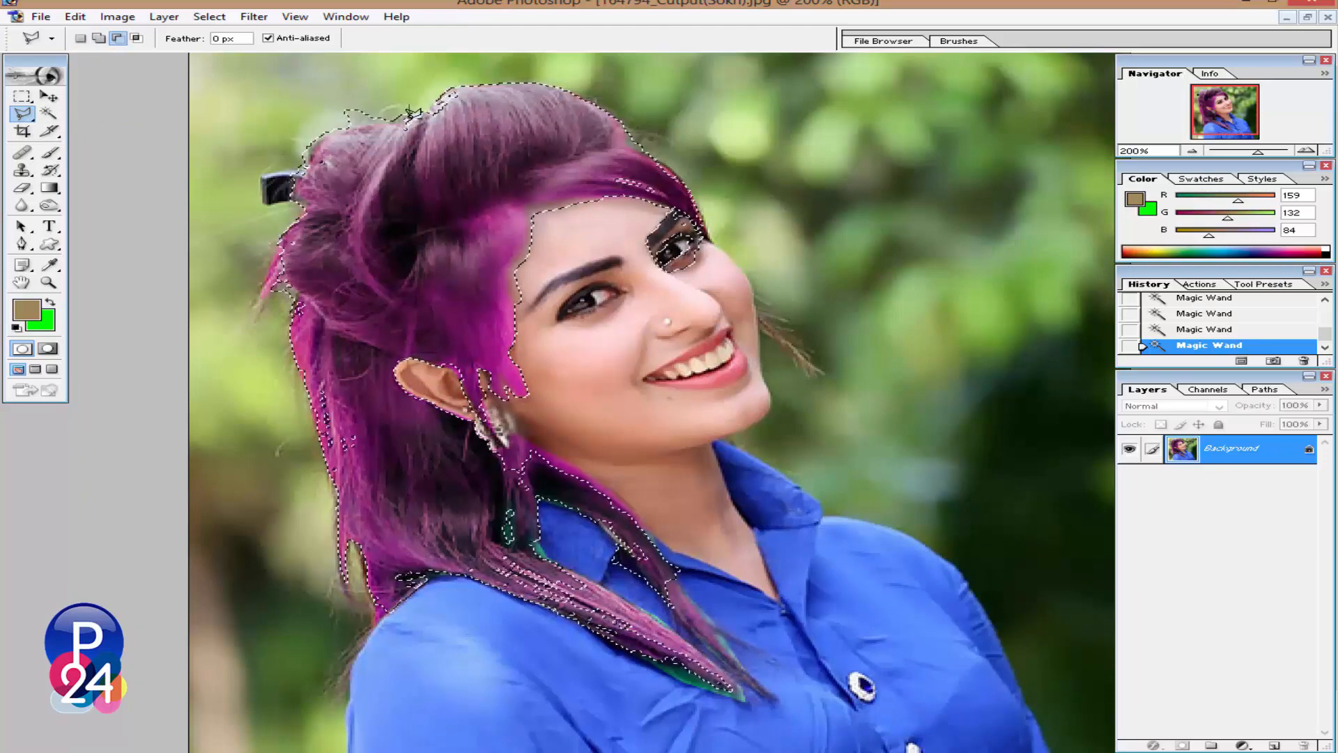
double_click(327, 92)
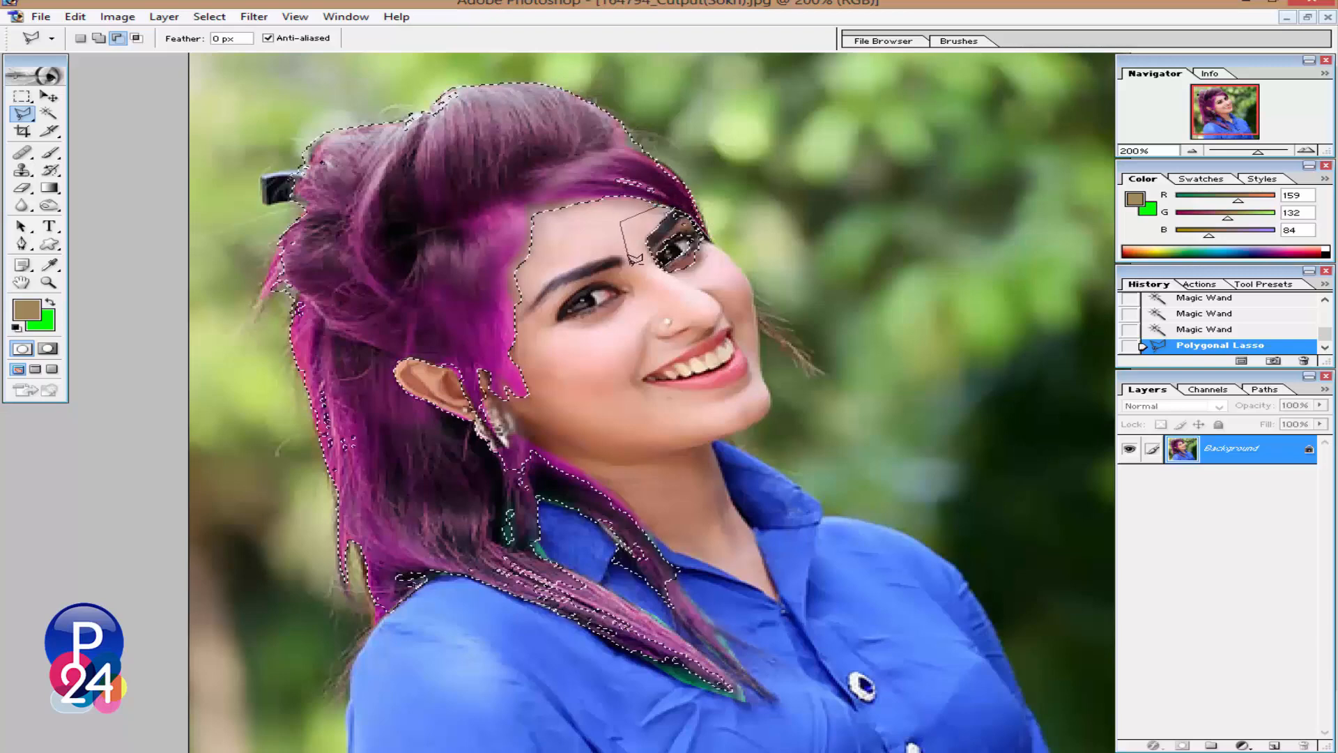
double_click(725, 251)
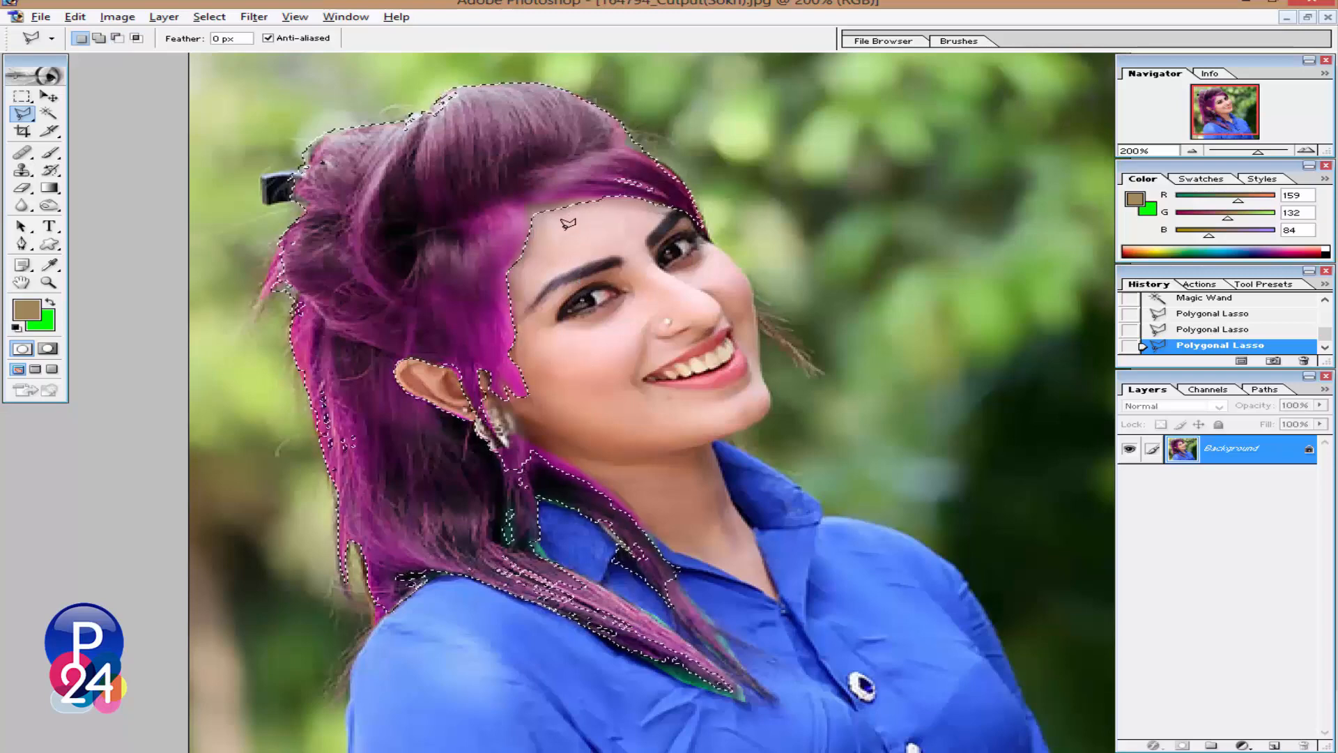
double_click(613, 200)
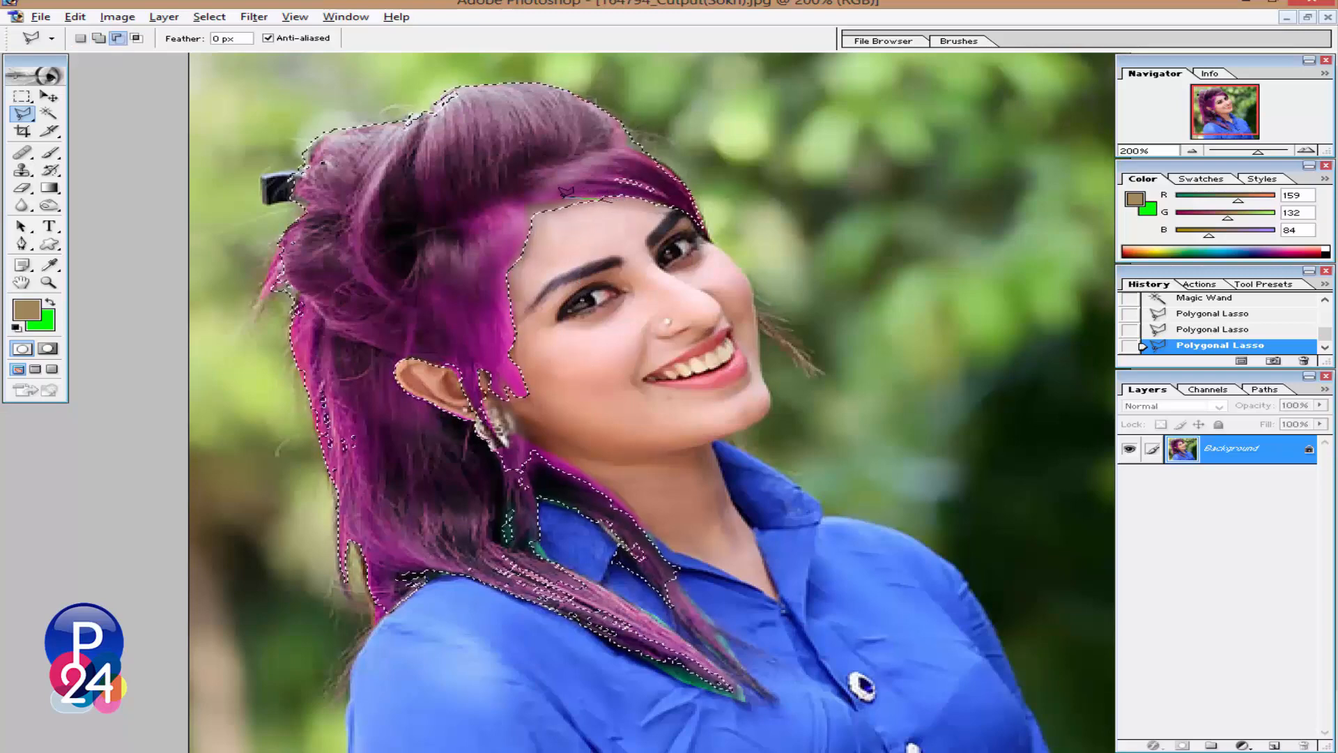
double_click(596, 219)
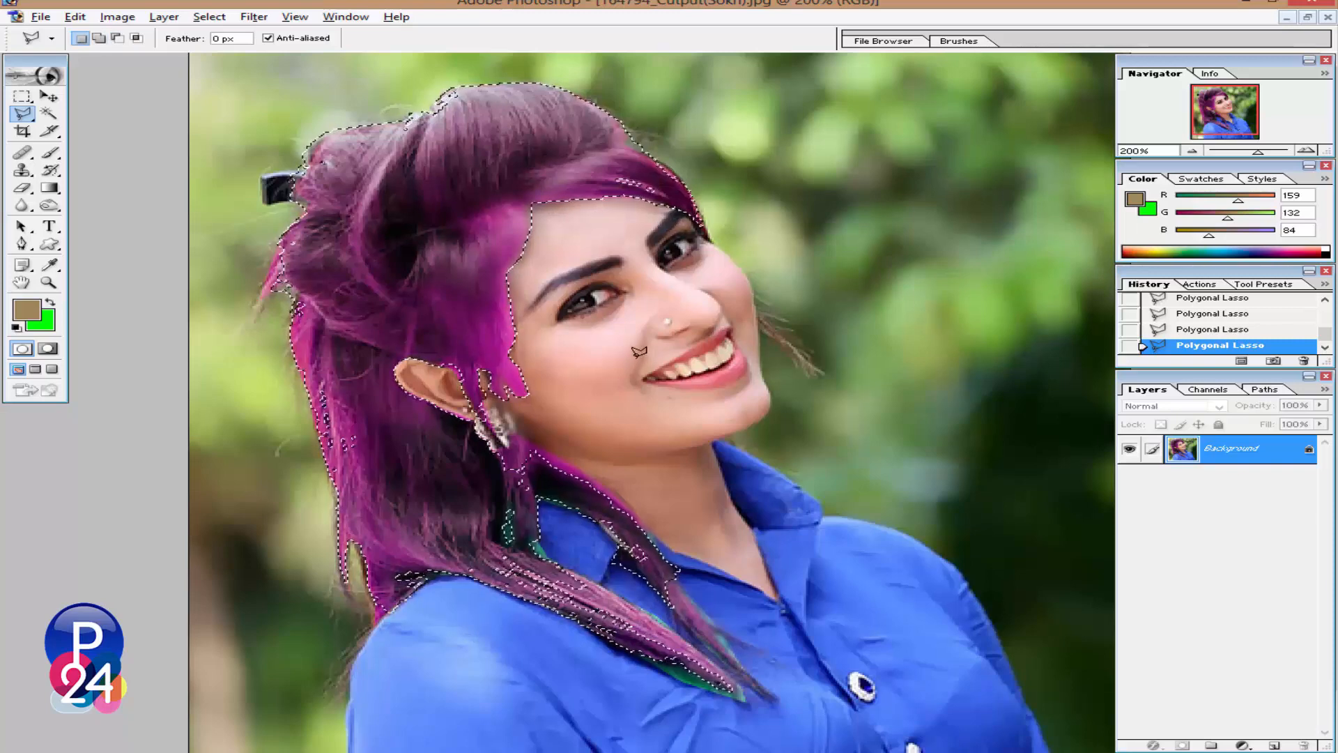
Apply Hue/Saturation to the selected hair with Hue at about -37 to shift it to violet
key(ctrl+minus)
key(ctrl+minus)
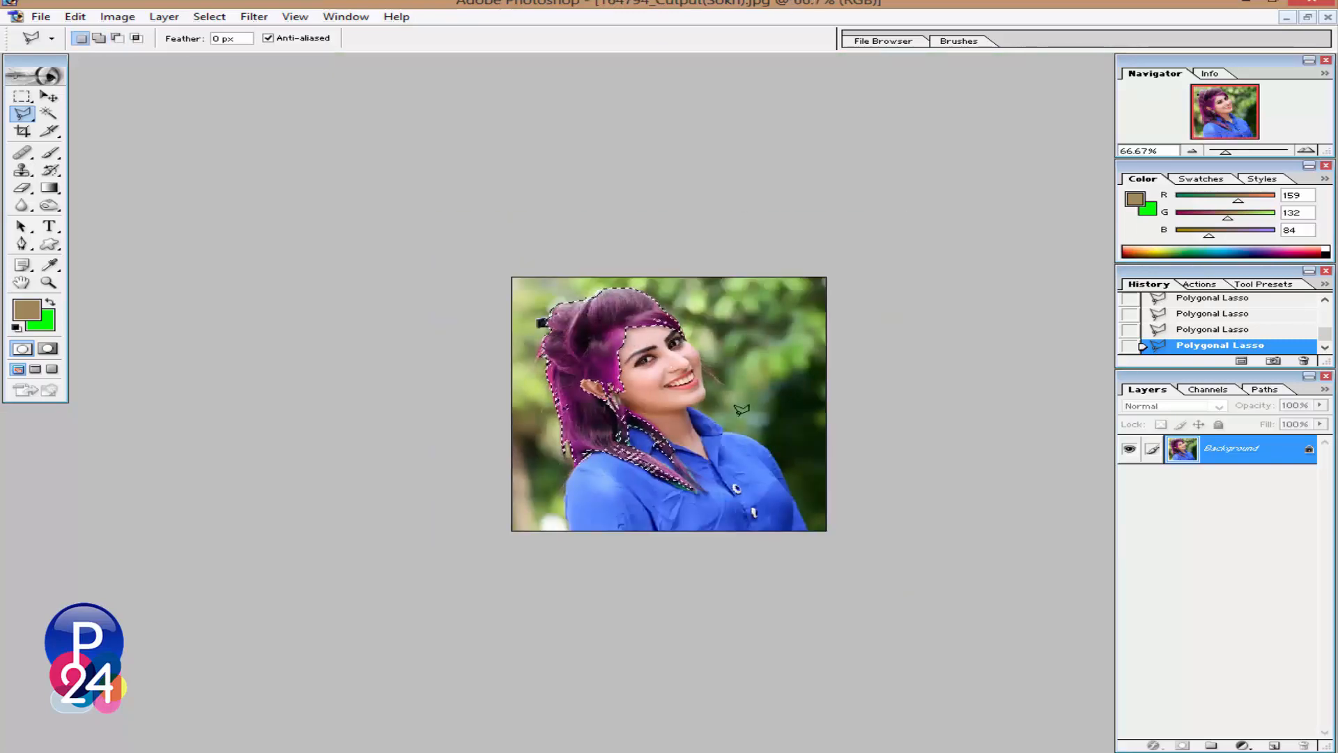
click(117, 16)
mouse_move(165, 63)
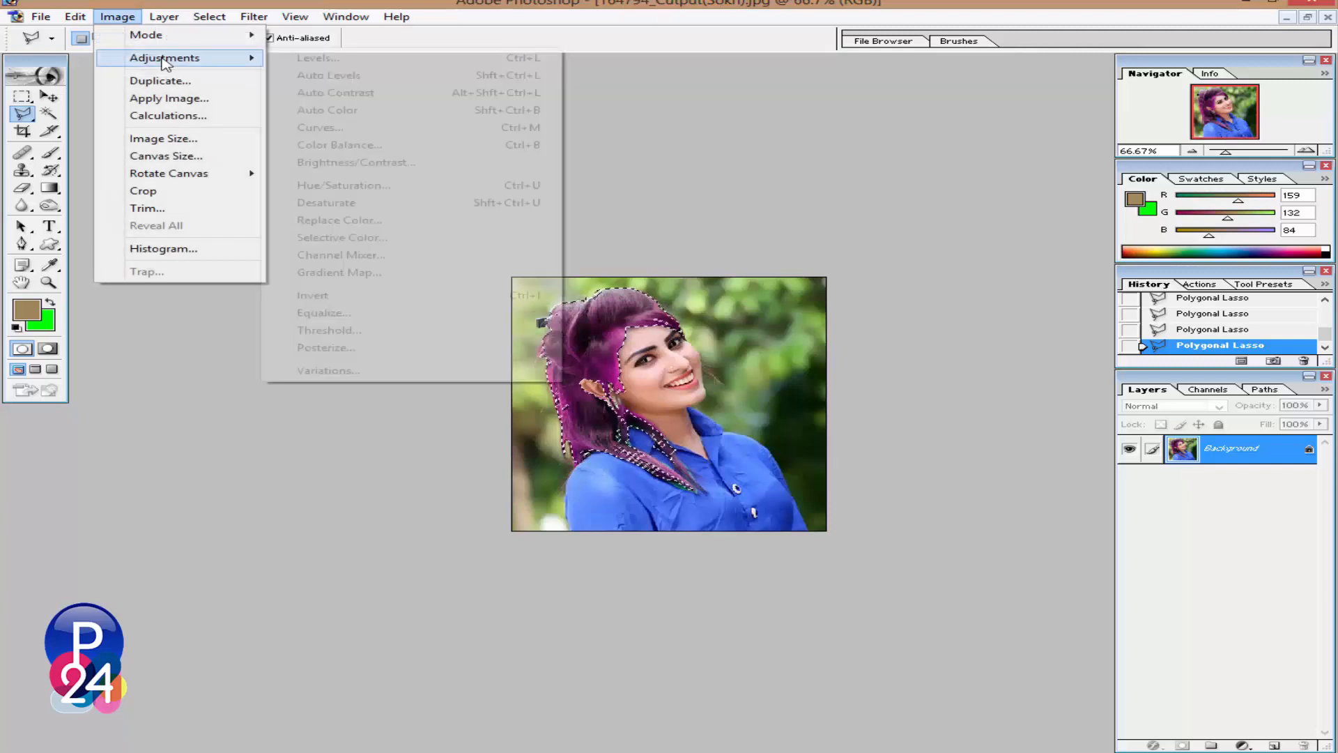
click(389, 186)
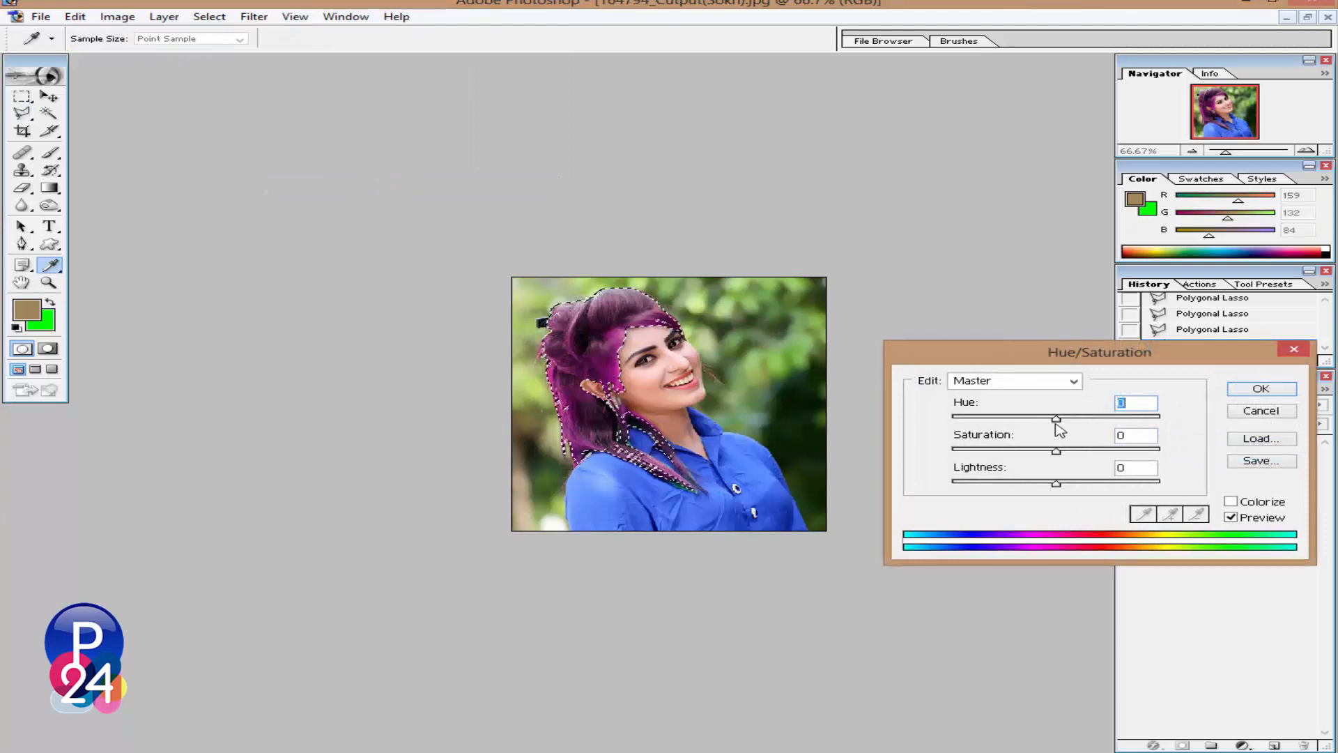
drag(1060, 420, 1003, 424)
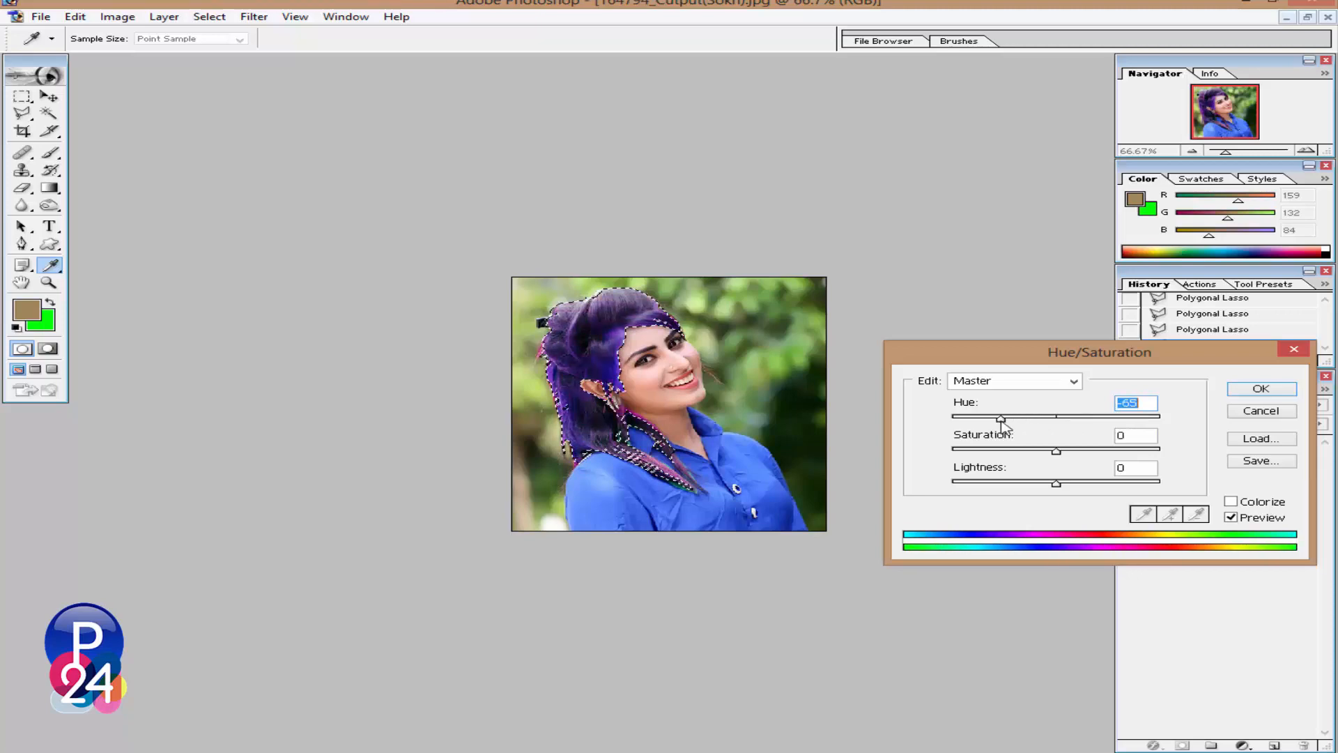
key(Return)
key(super+d)
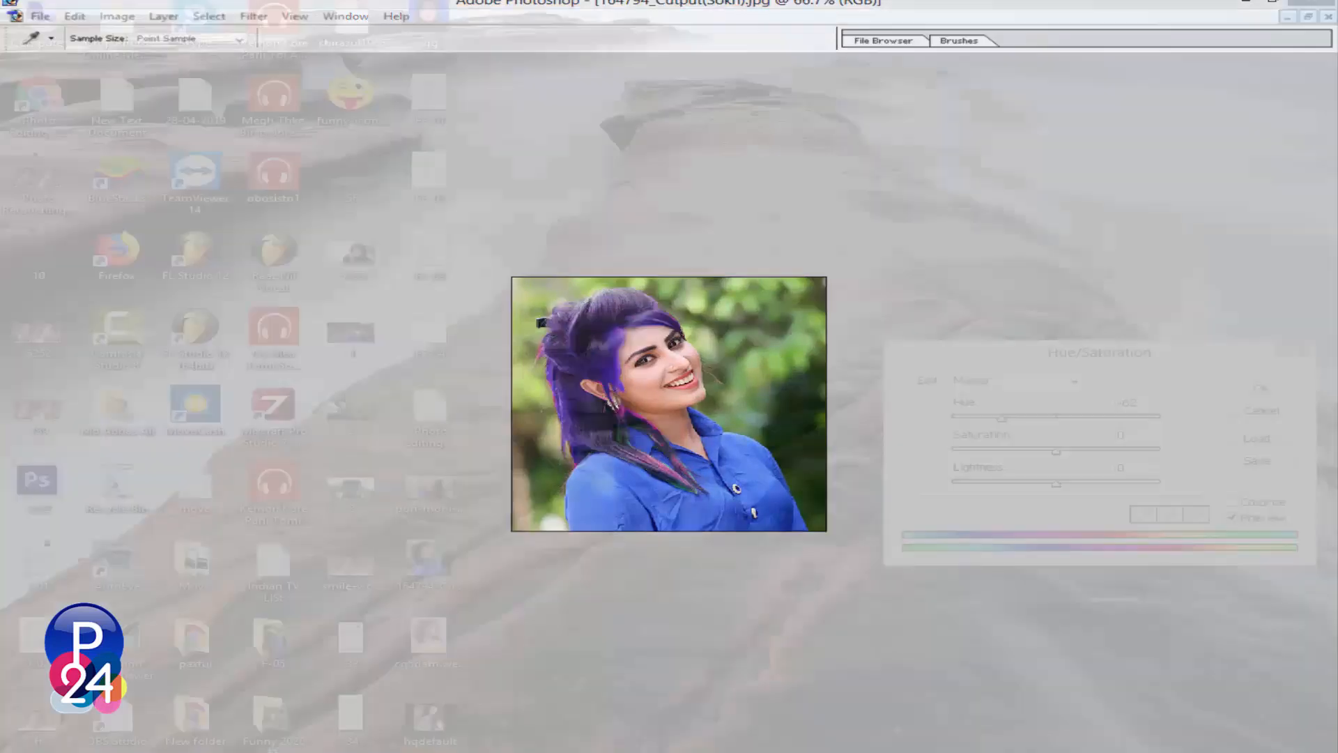
key(super+d)
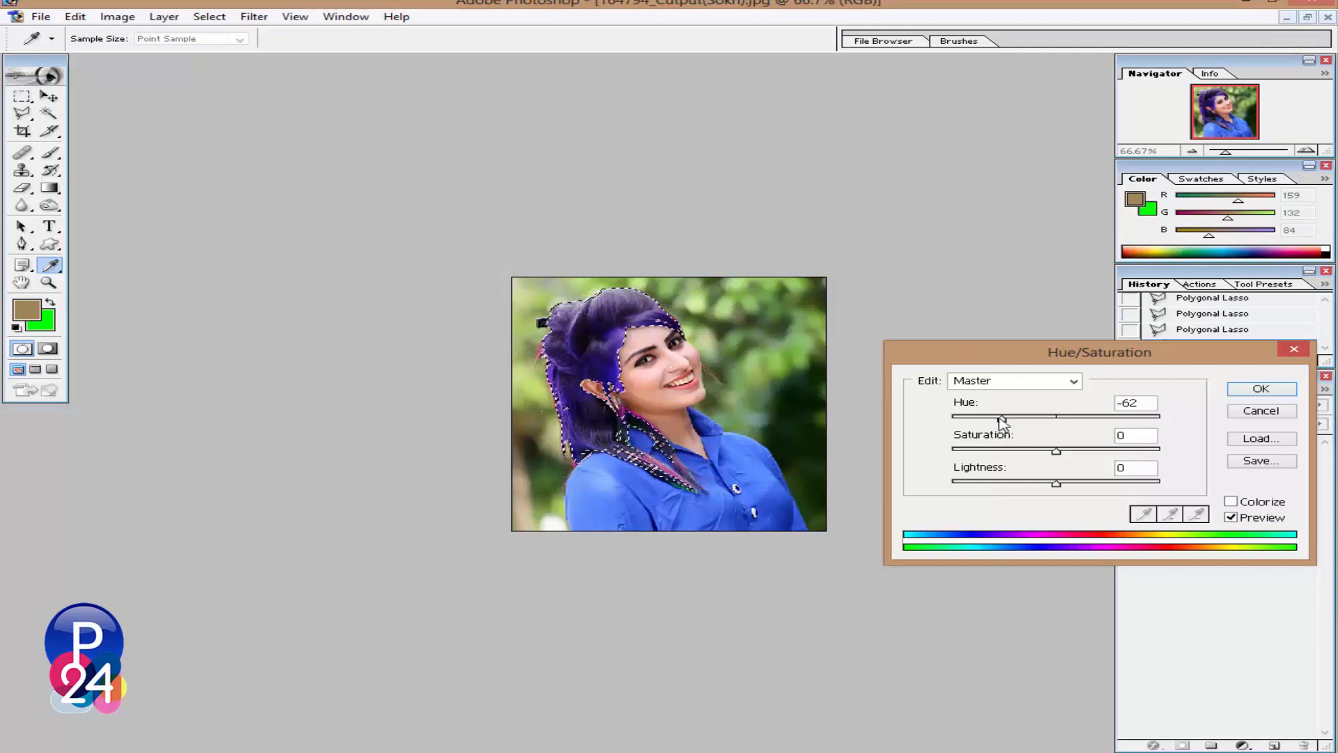
mouse_move(1002, 421)
mouse_down()
mouse_move(992, 422)
mouse_move(1013, 424)
mouse_up()
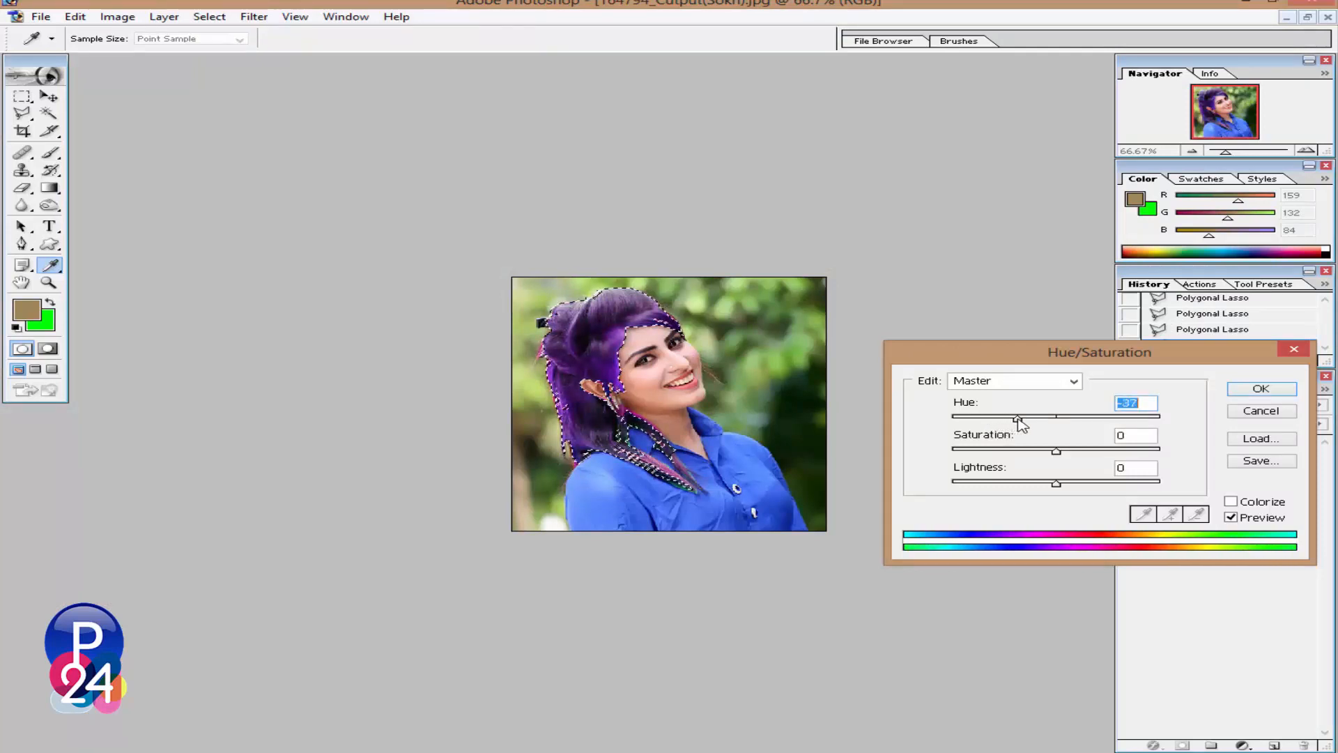
click(1261, 388)
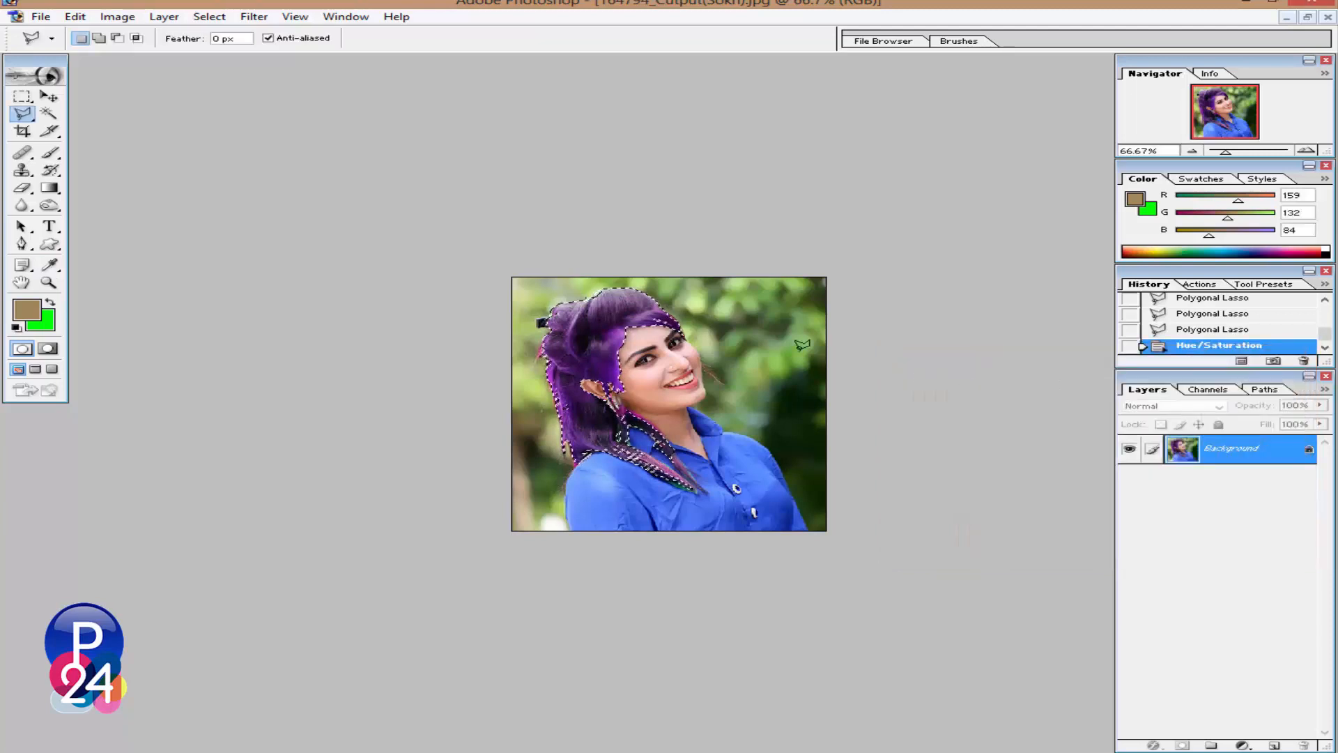
ctrl+click(736, 334)
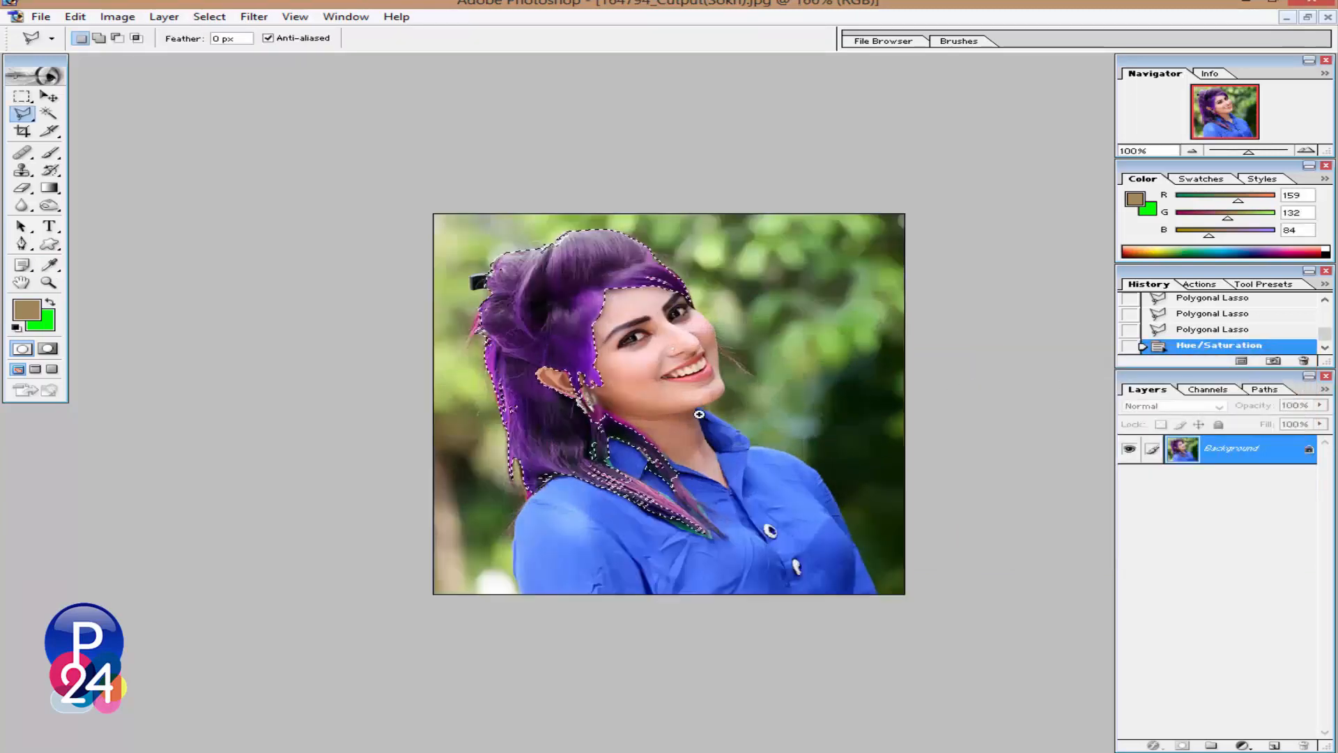
Deselect the recolored hair
ctrl+click(698, 321)
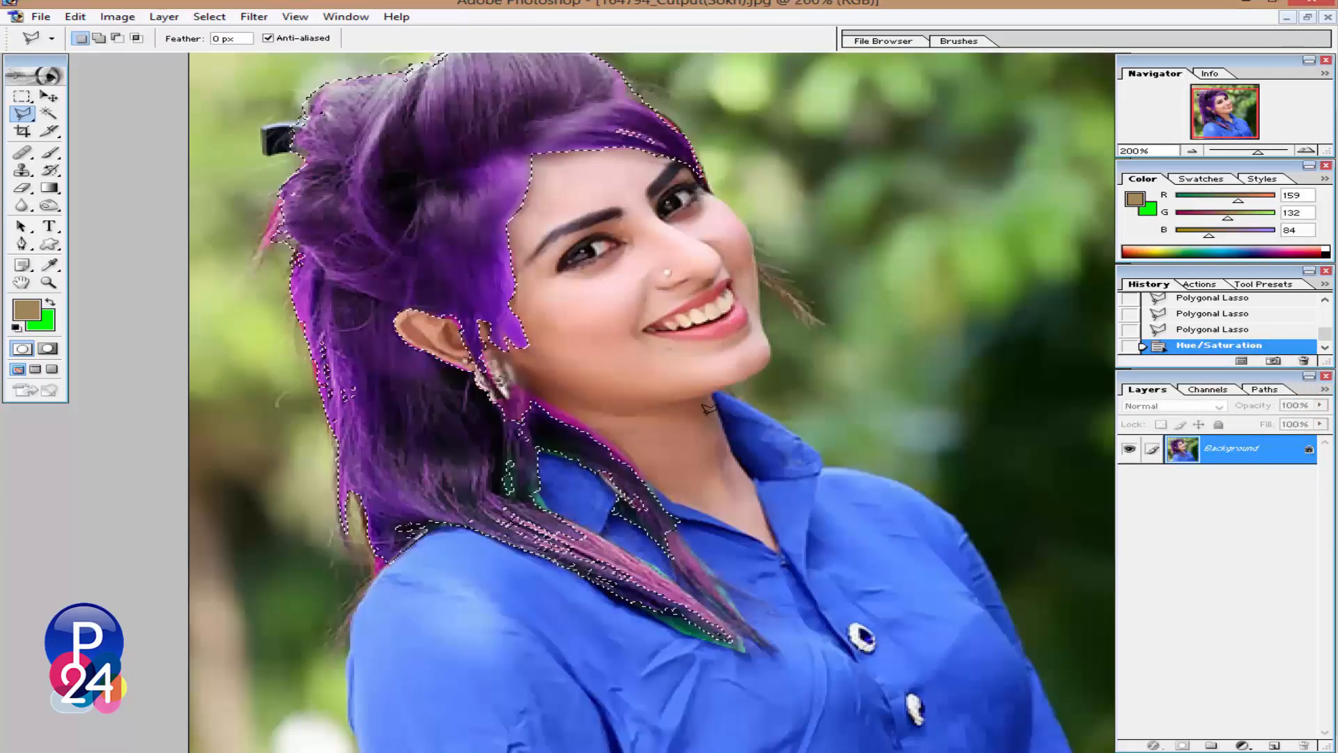
right_click(654, 288)
click(666, 302)
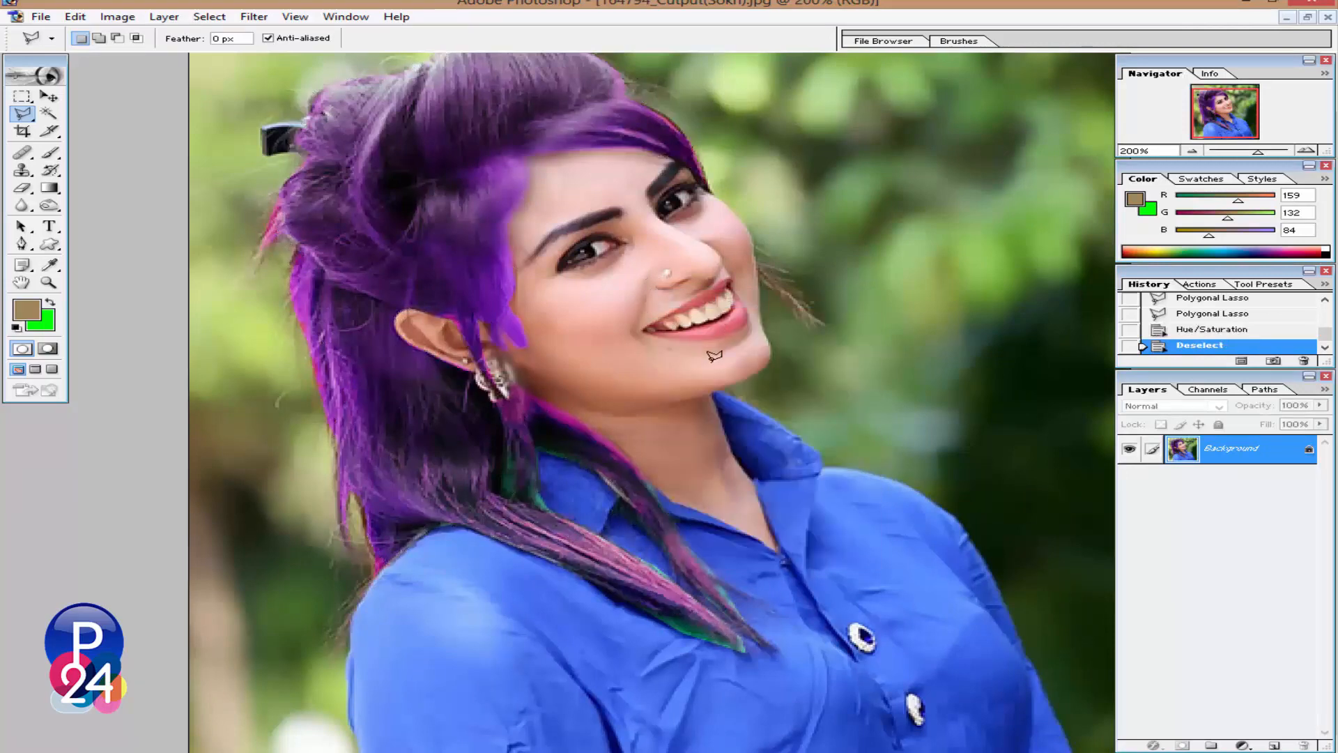
Cover the green fringe below the hair tips on the shirt using the Clone Stamp with brush size 20
ctrl+click(377, 344)
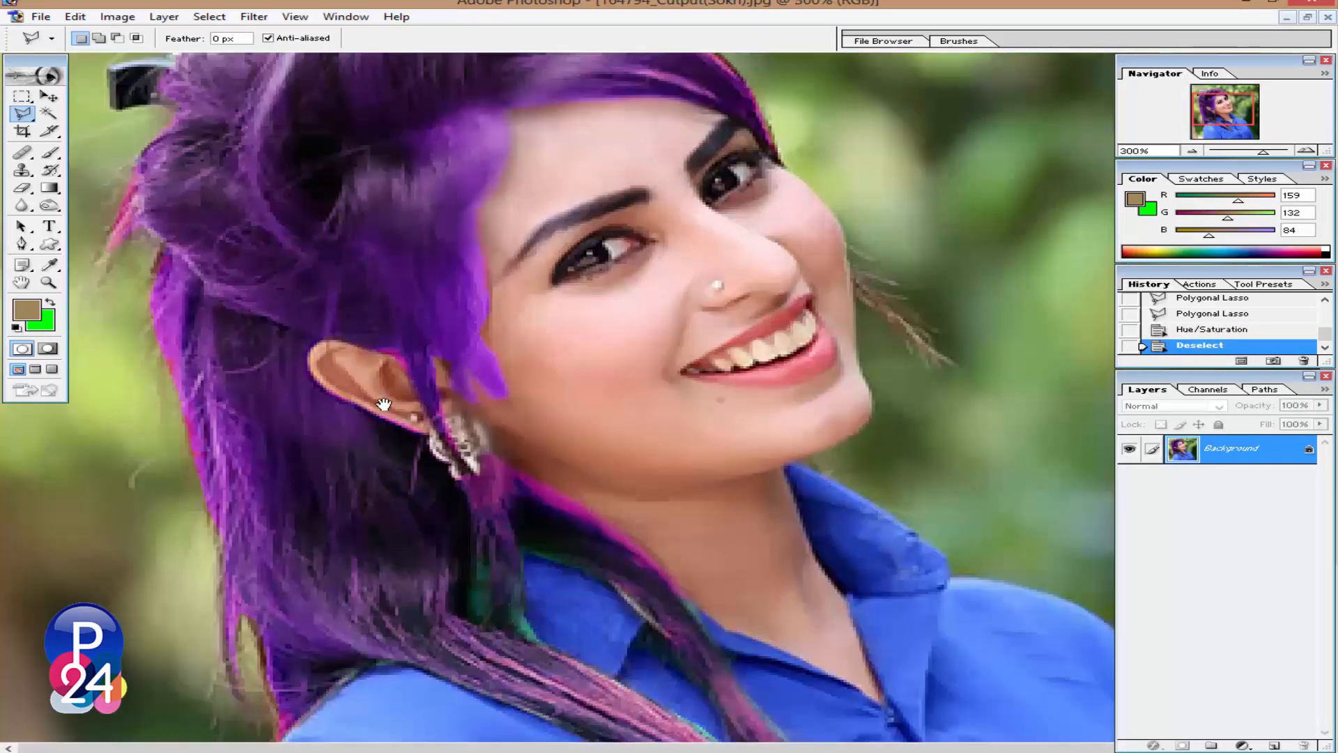
drag(349, 432, 275, 274)
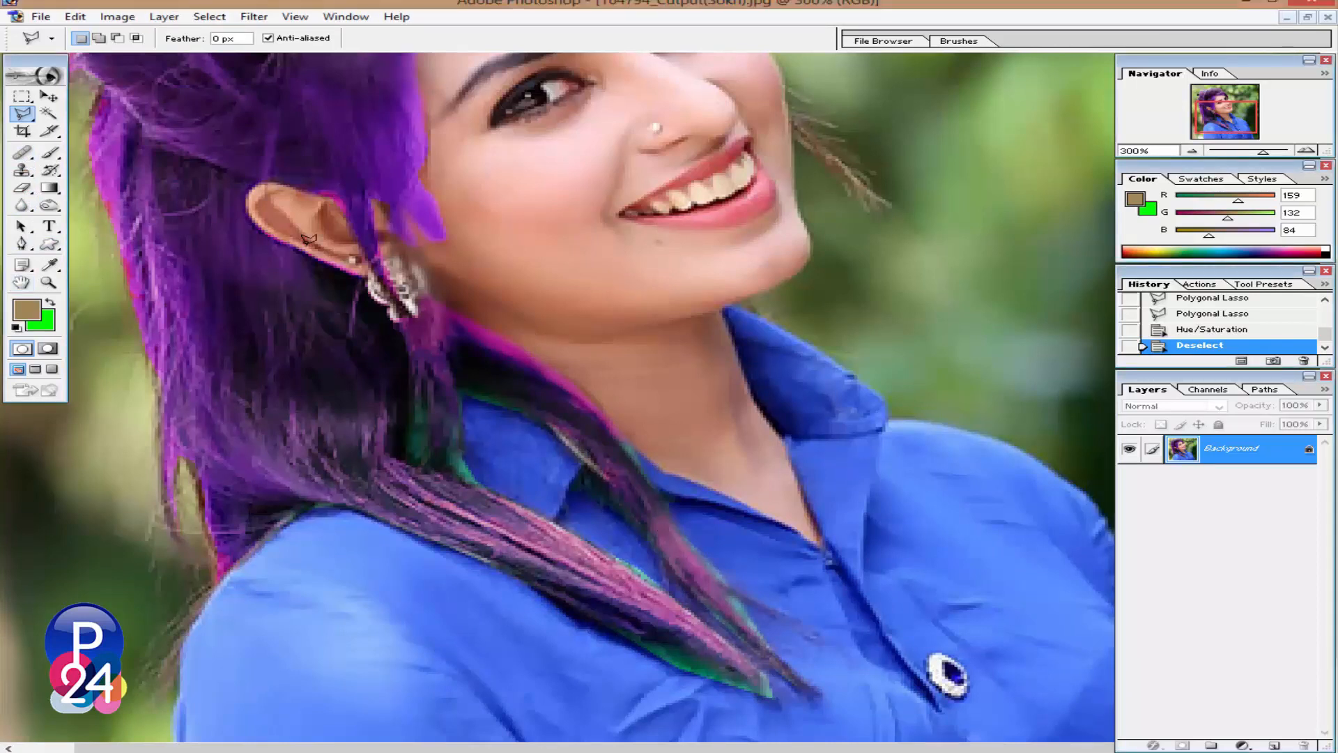
scroll(681, 445, up, 3)
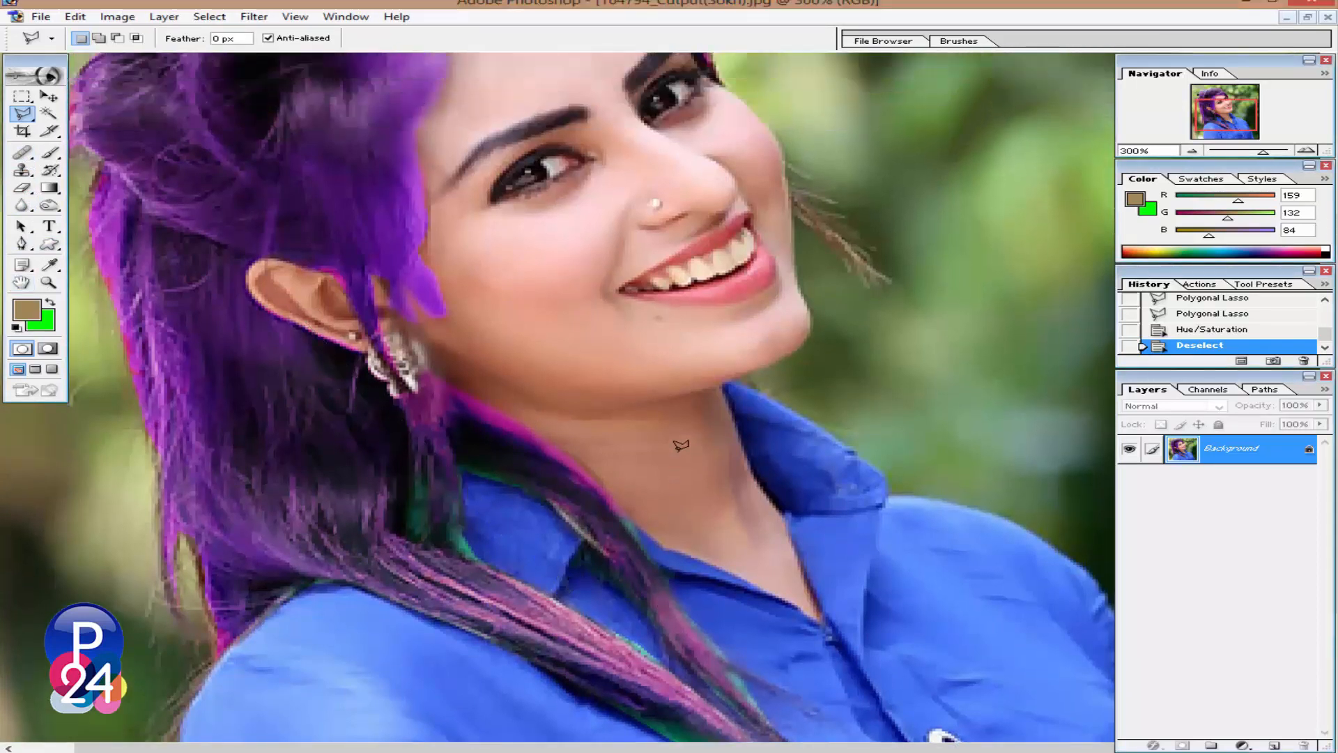
scroll(682, 445, up, 1)
scroll(682, 448, down, 5)
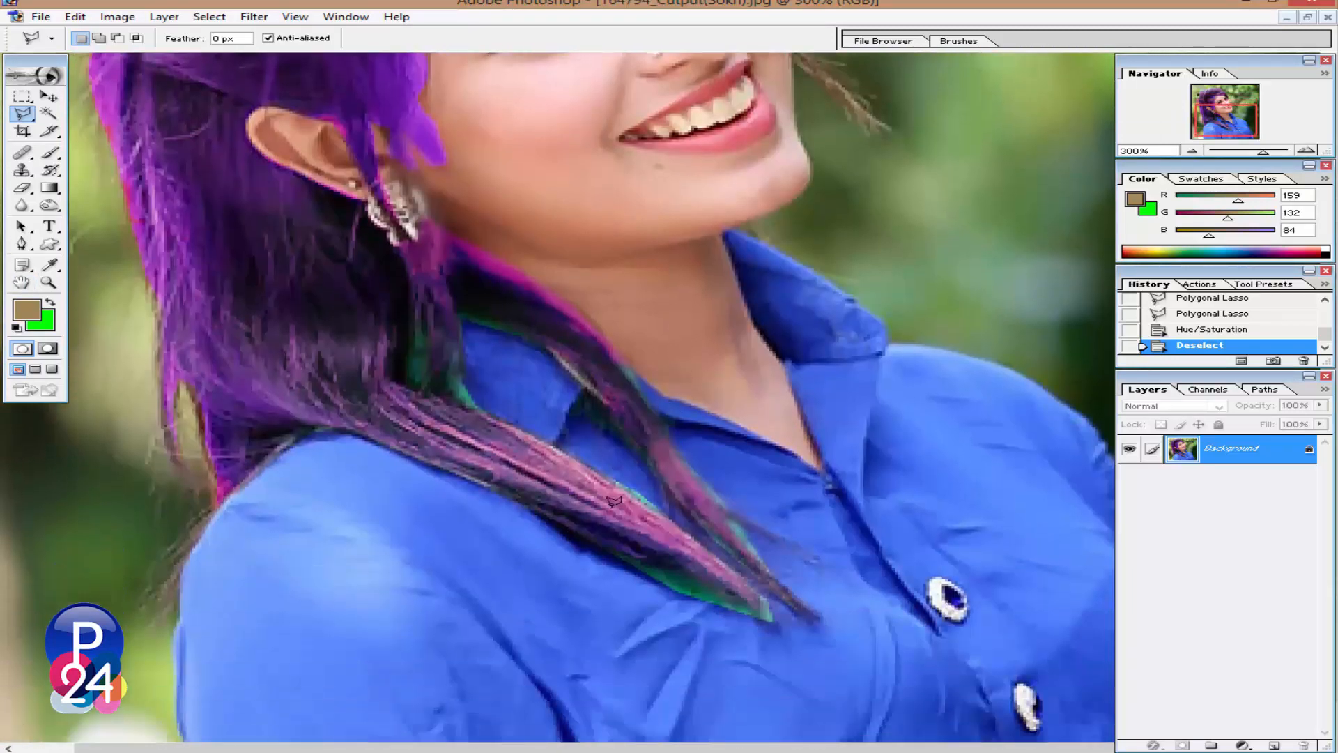
scroll(613, 501, down, 2)
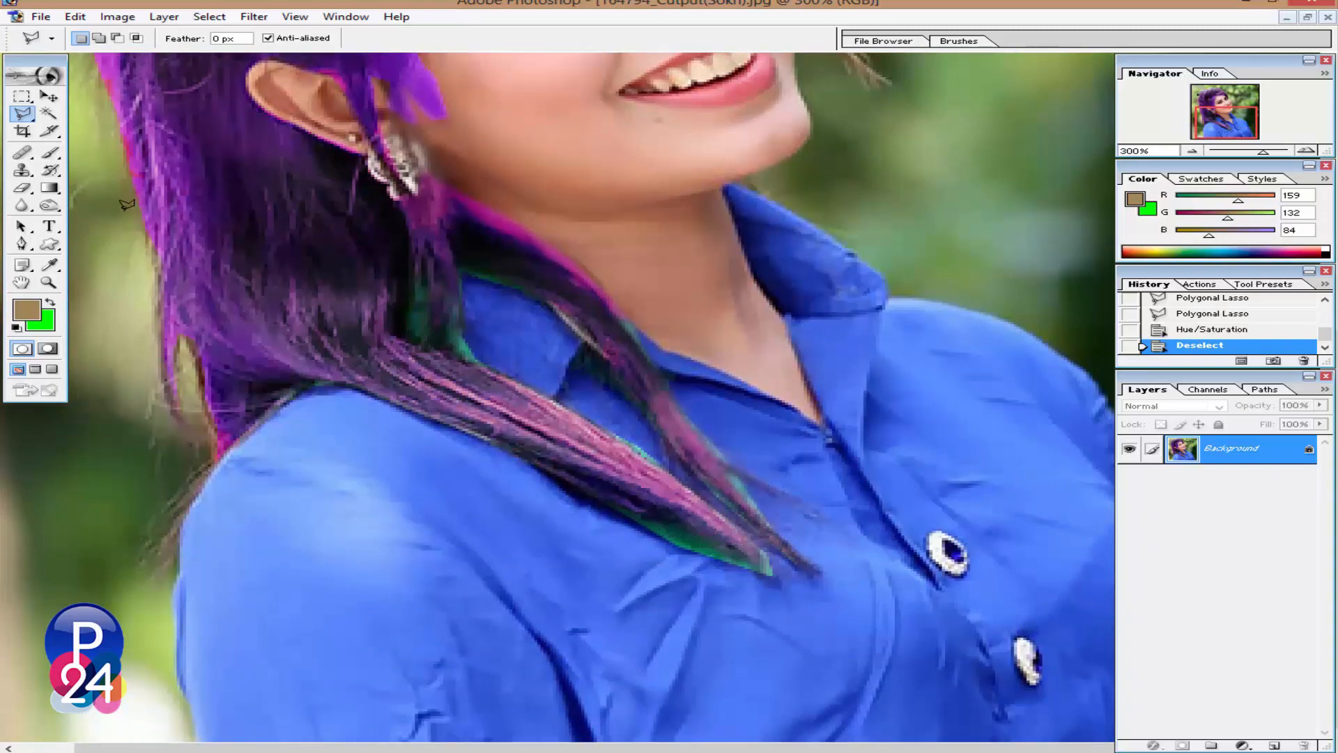
click(22, 170)
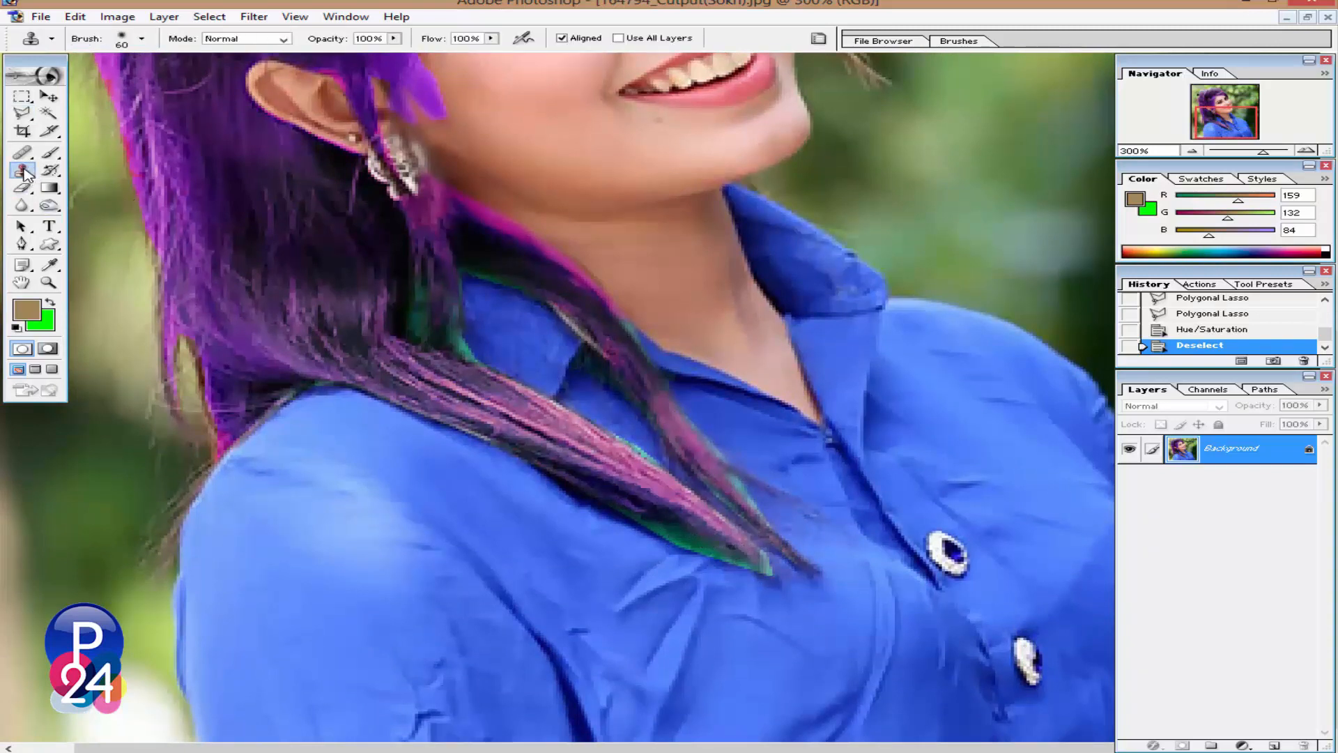
key(bracketleft)
key(bracketleft)
click(22, 153)
click(23, 170)
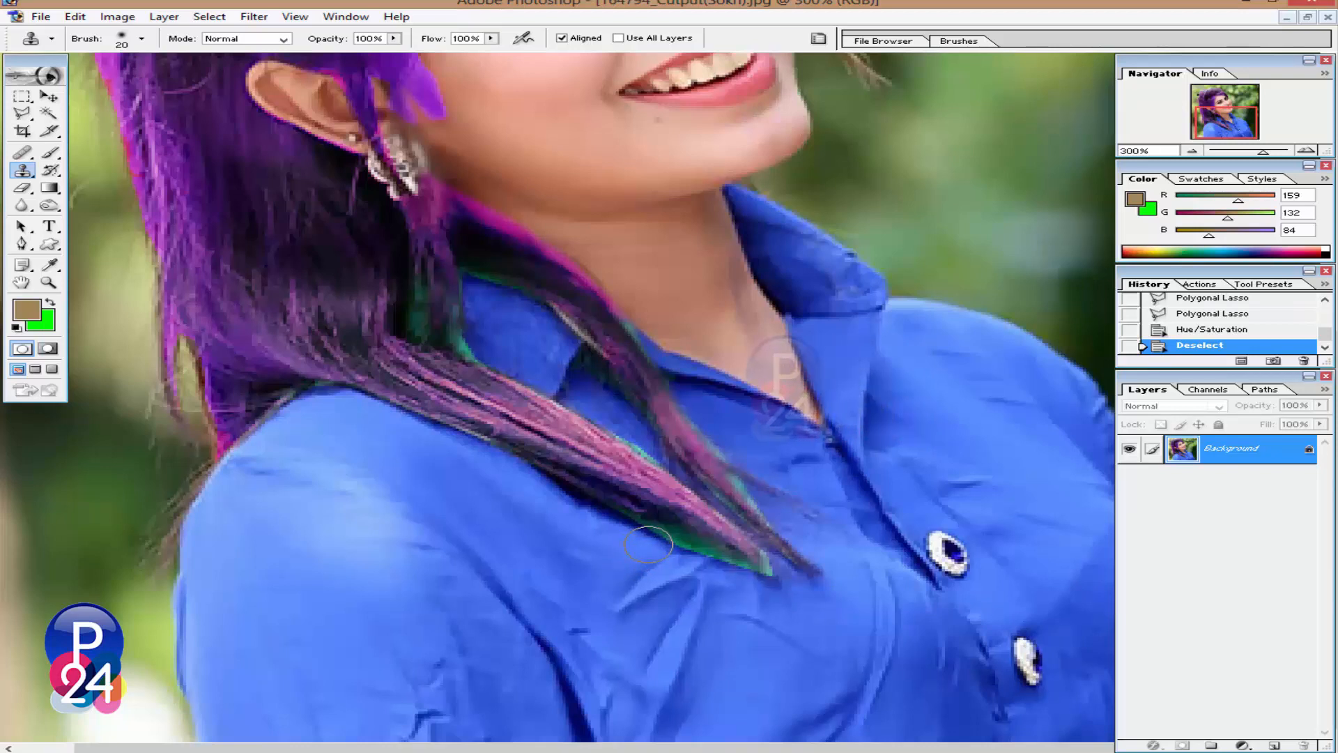
click(649, 544)
click(665, 544)
click(670, 546)
click(677, 548)
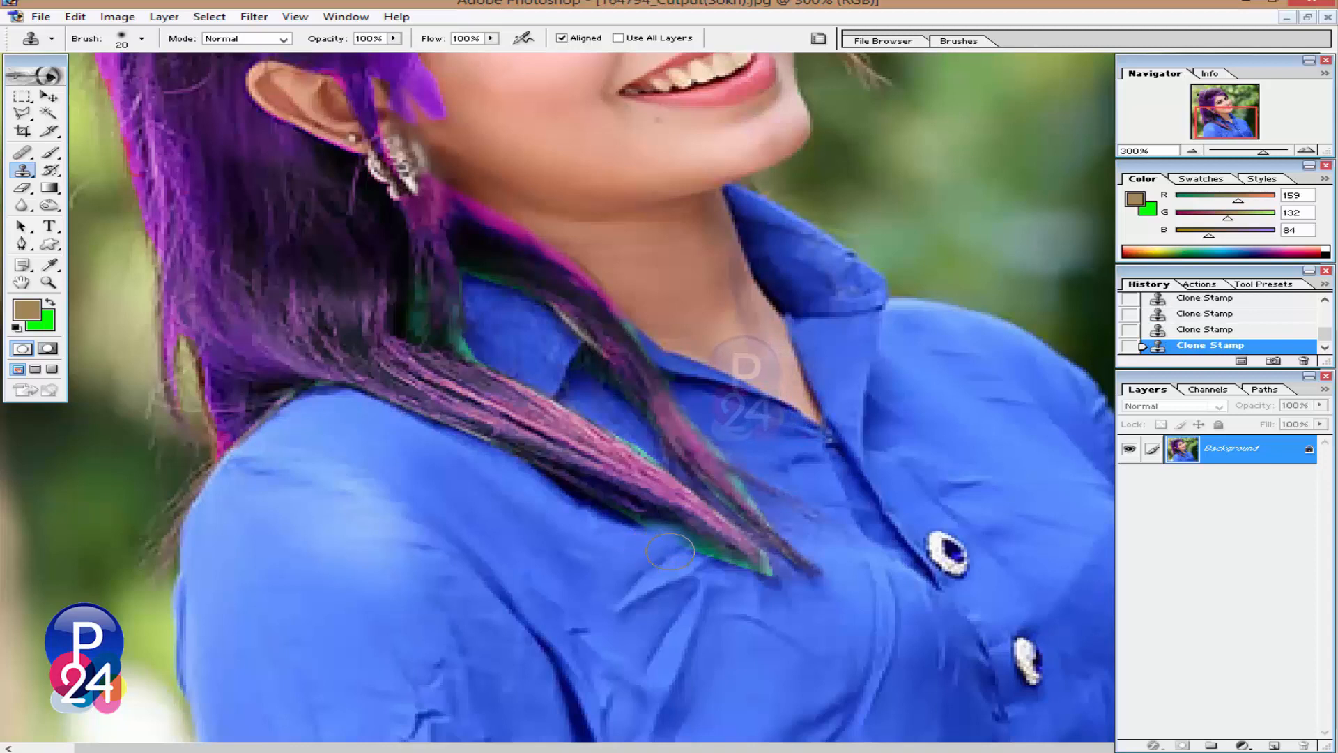
click(688, 548)
click(691, 556)
click(703, 558)
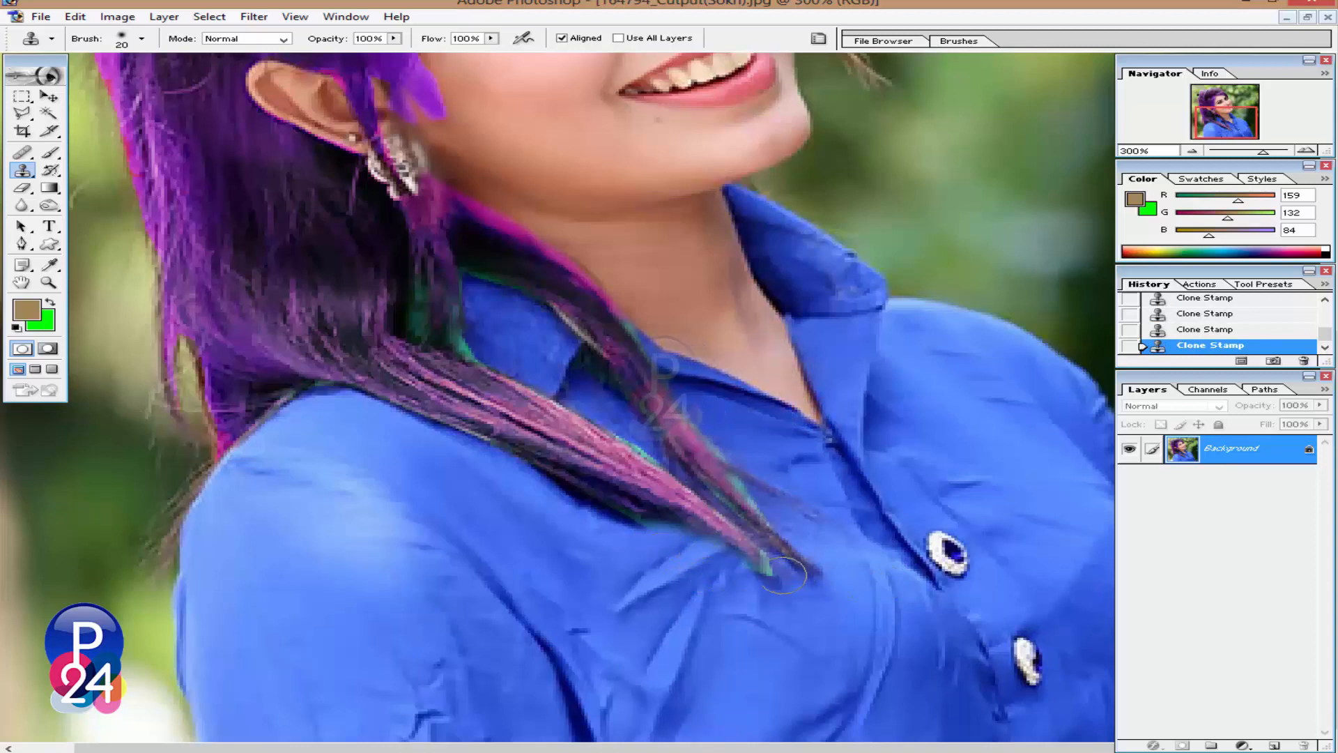
click(760, 575)
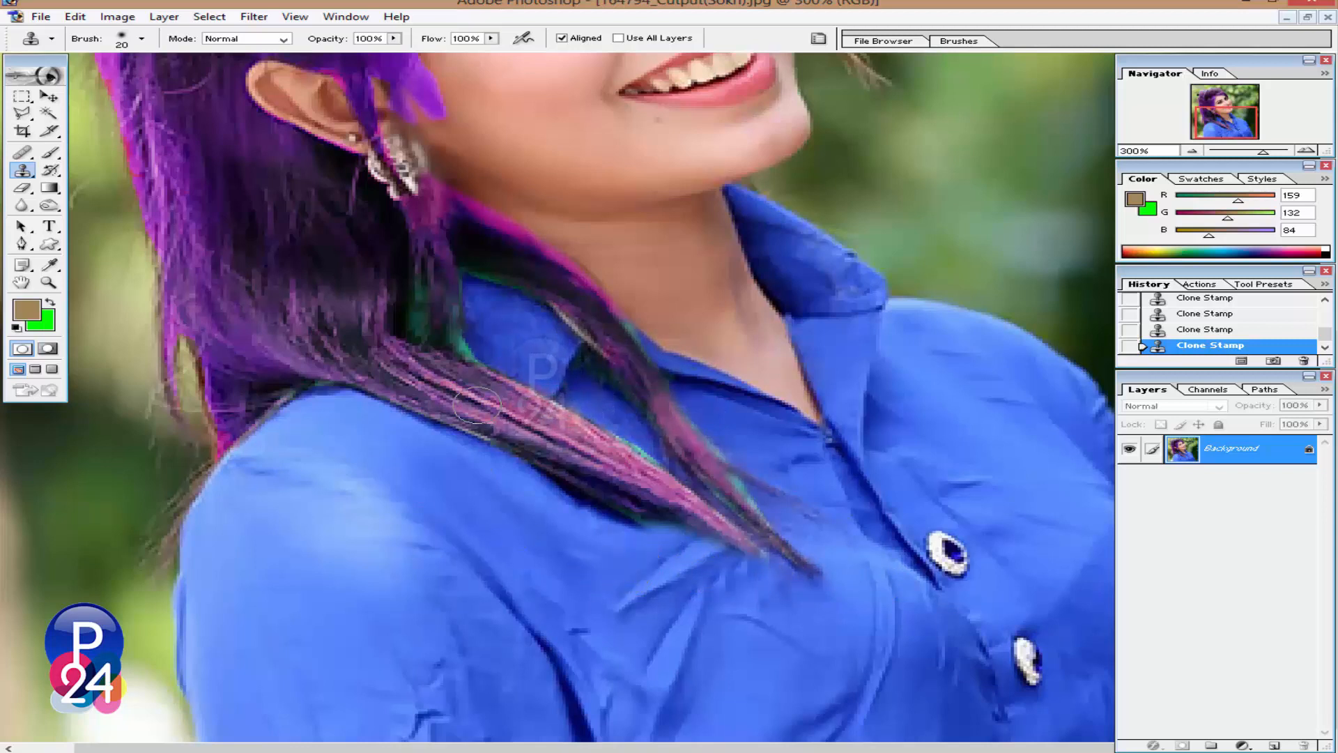
Clean the green fringe where the hair meets the shirt collar using the Clone Stamp with brush size 10
key(bracketleft)
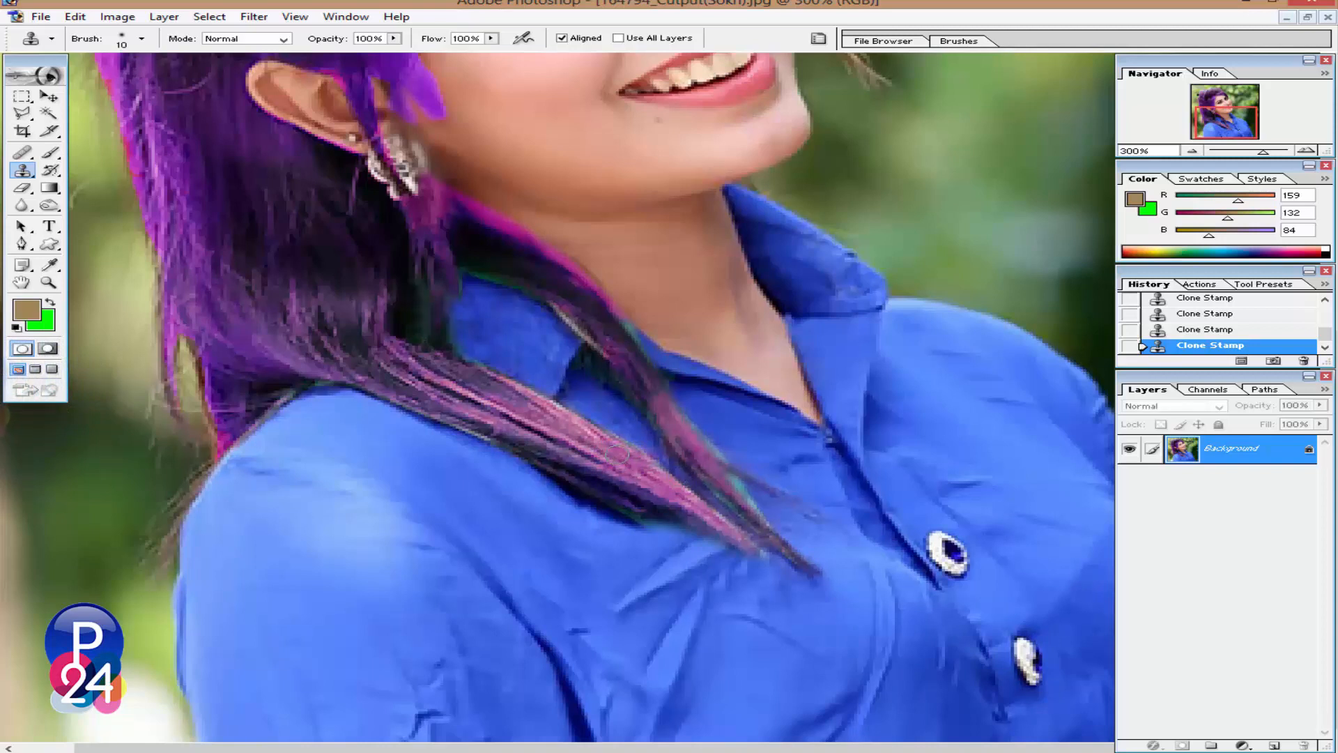
scroll(609, 428, up, 3)
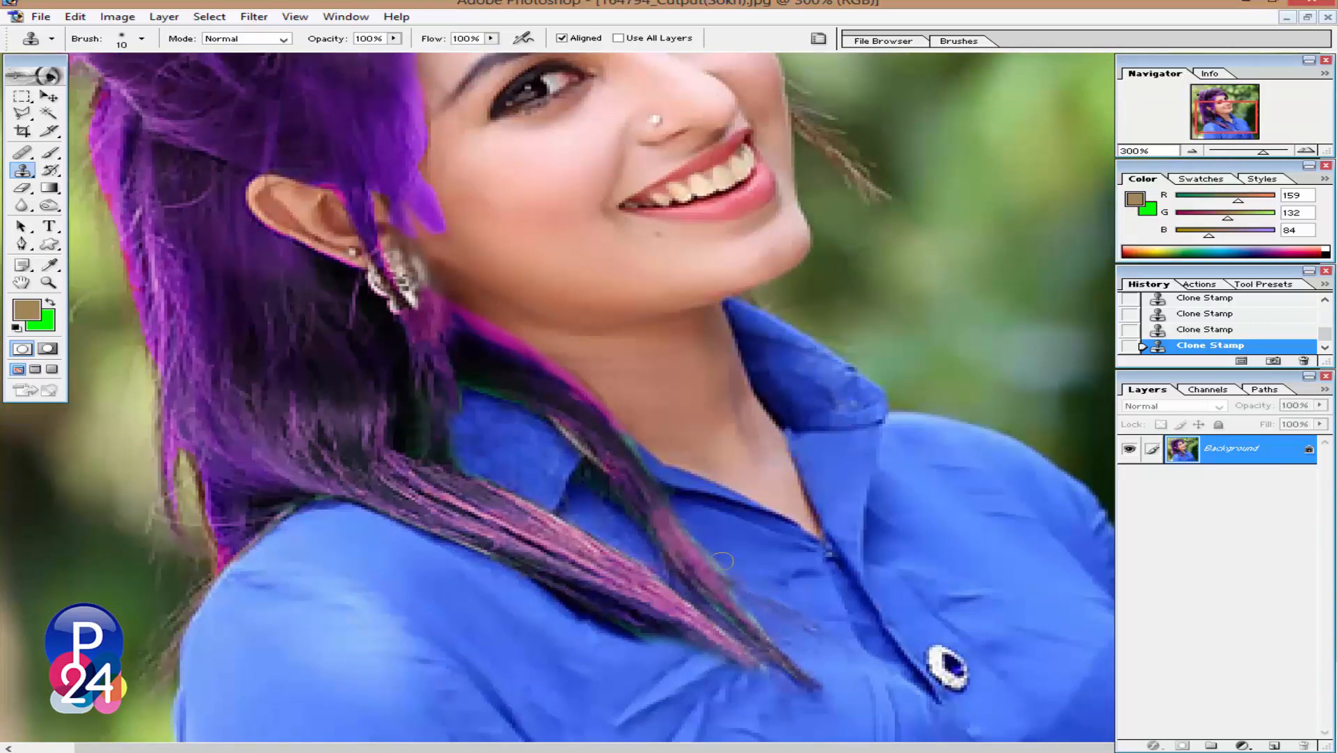
scroll(703, 544, up, 2)
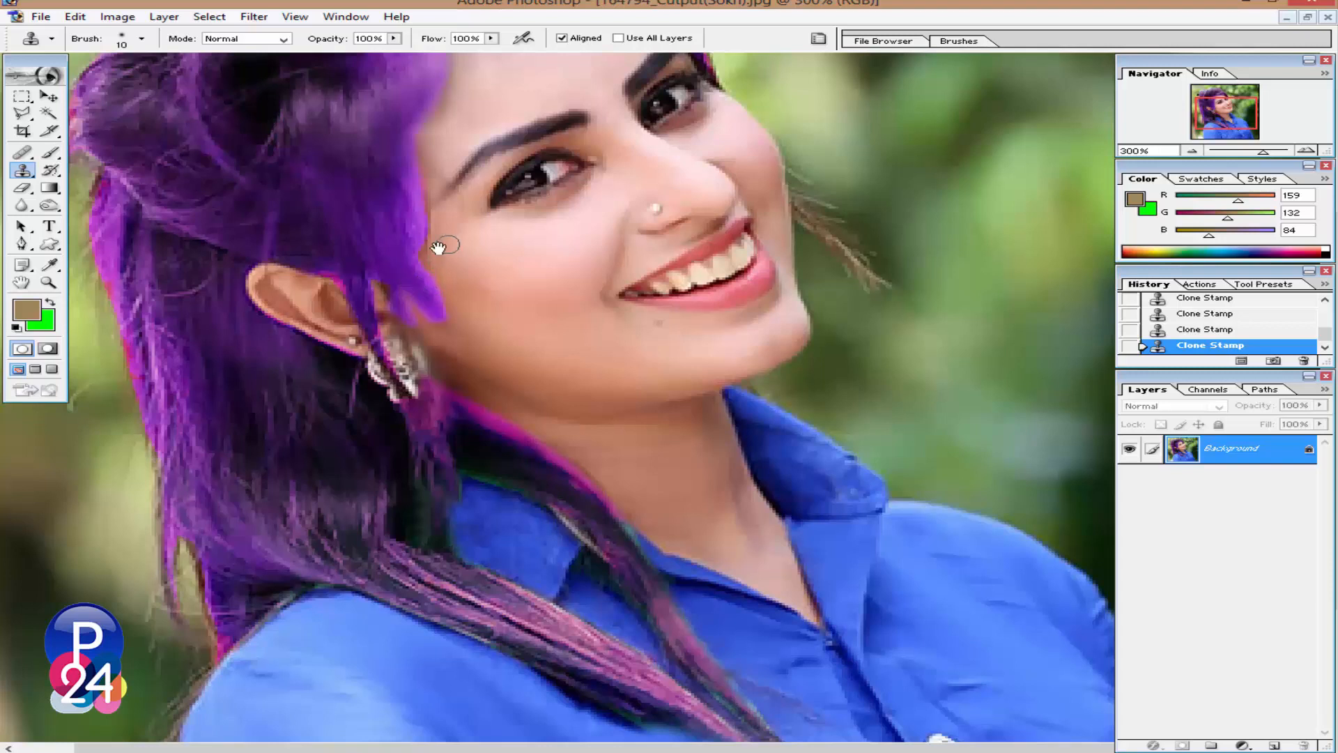
Clone purple hair over the hair area beside the temple with the Clone Stamp at brush size 10
drag(437, 248, 455, 304)
alt+click(451, 220)
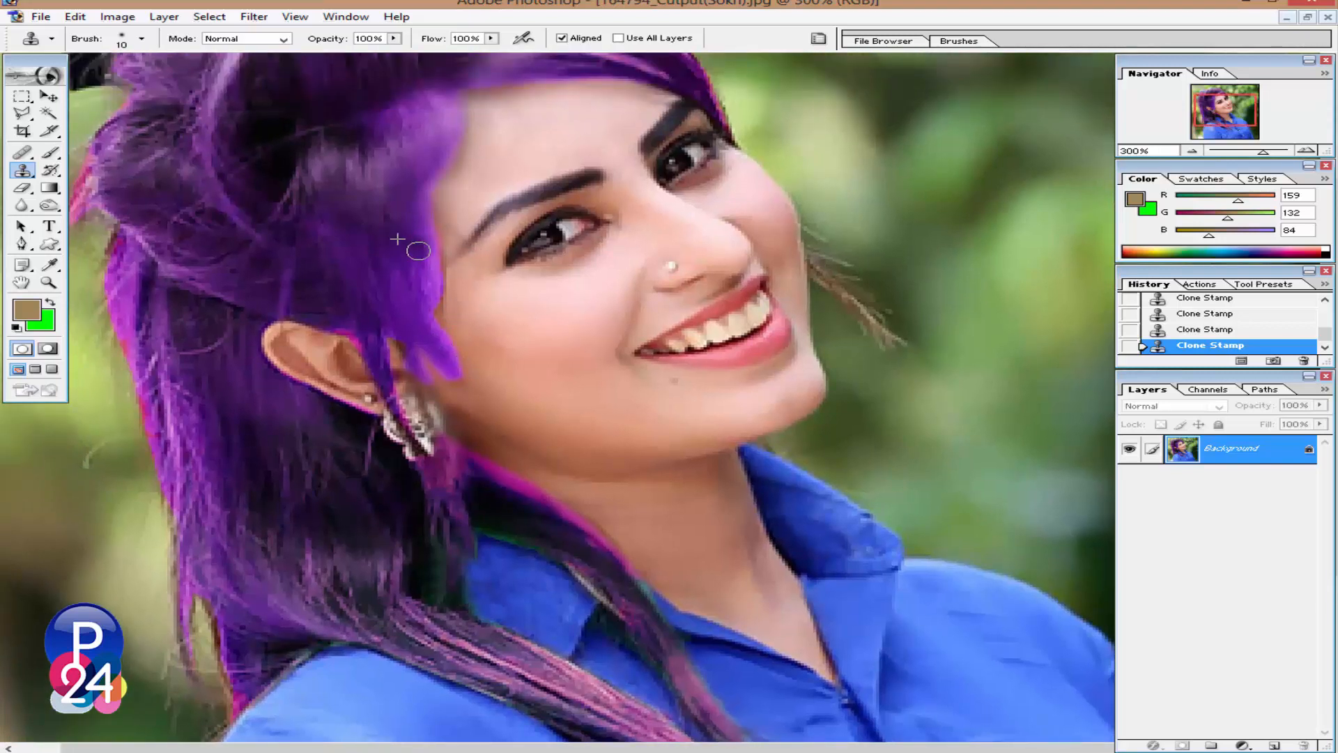
drag(421, 244, 426, 274)
Clone dark hair over the magenta edge of the strand along the neck with the Clone Stamp
scroll(368, 265, up, 4)
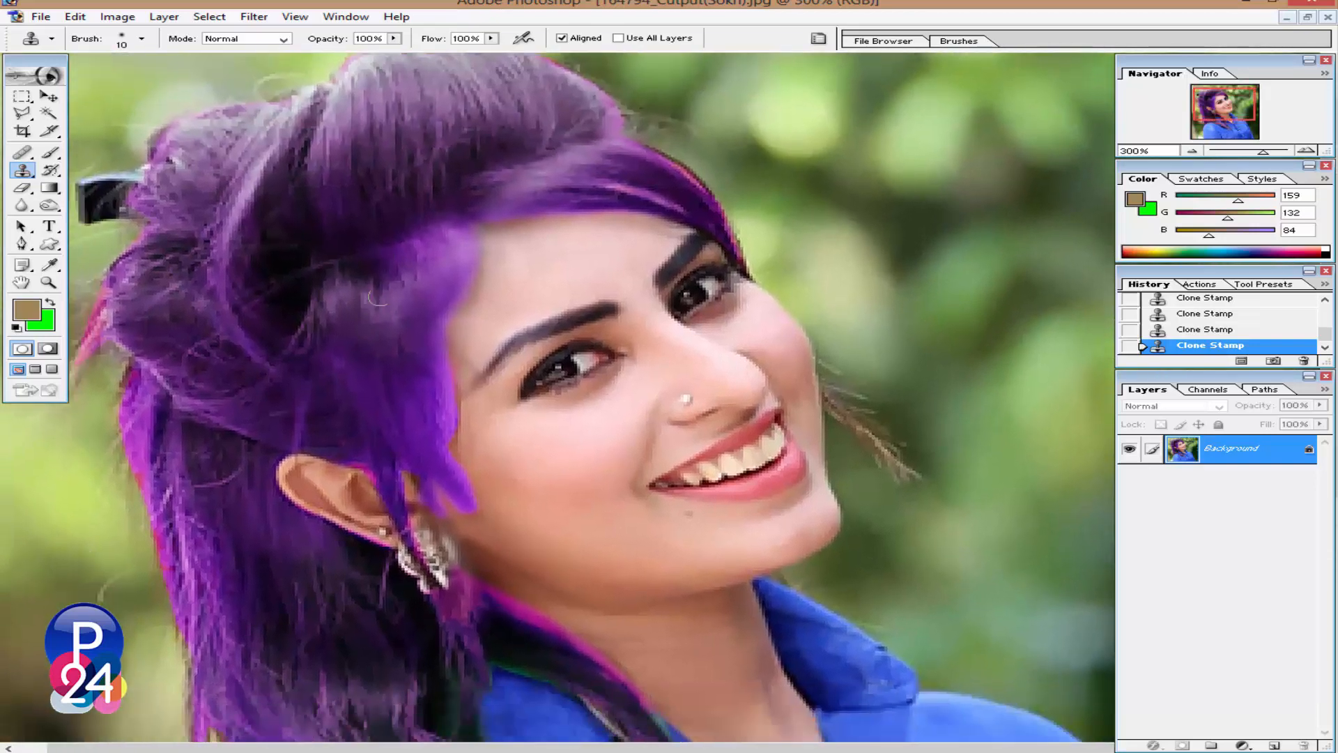
scroll(400, 428, down, 2)
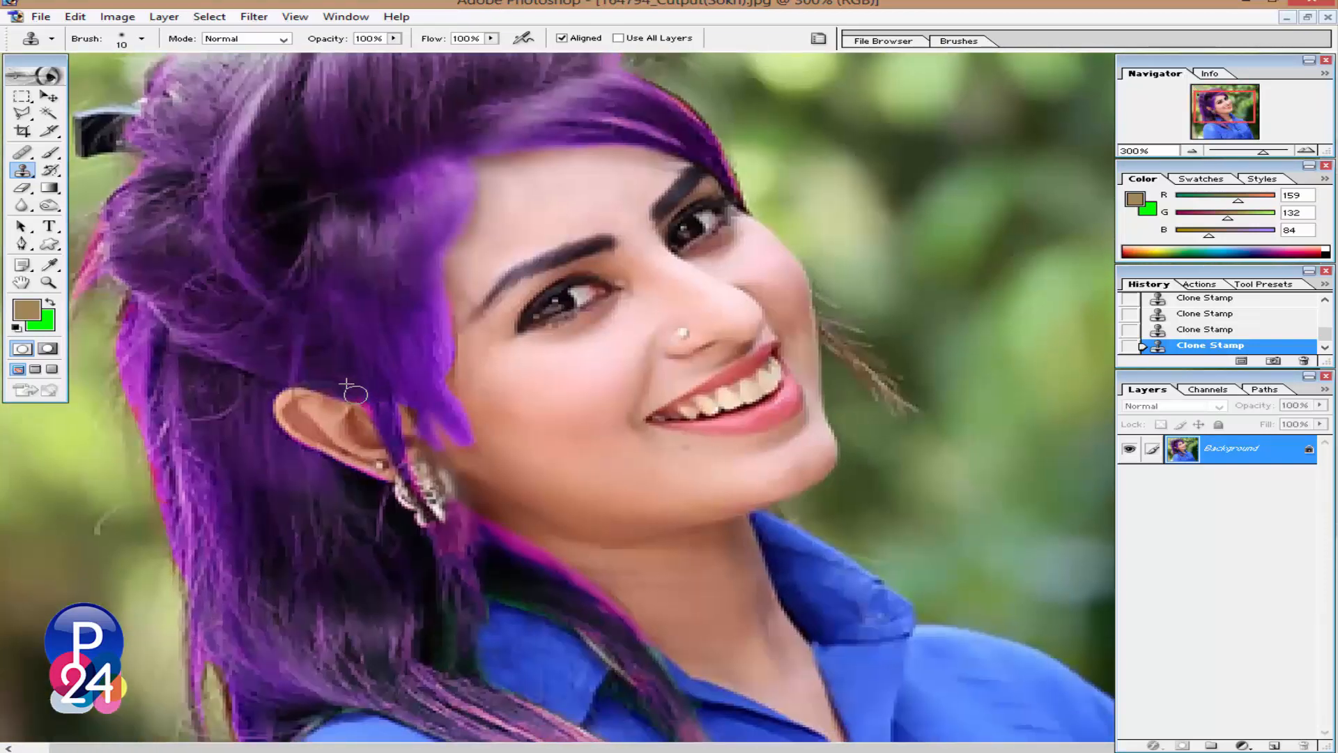
scroll(402, 396, down, 1)
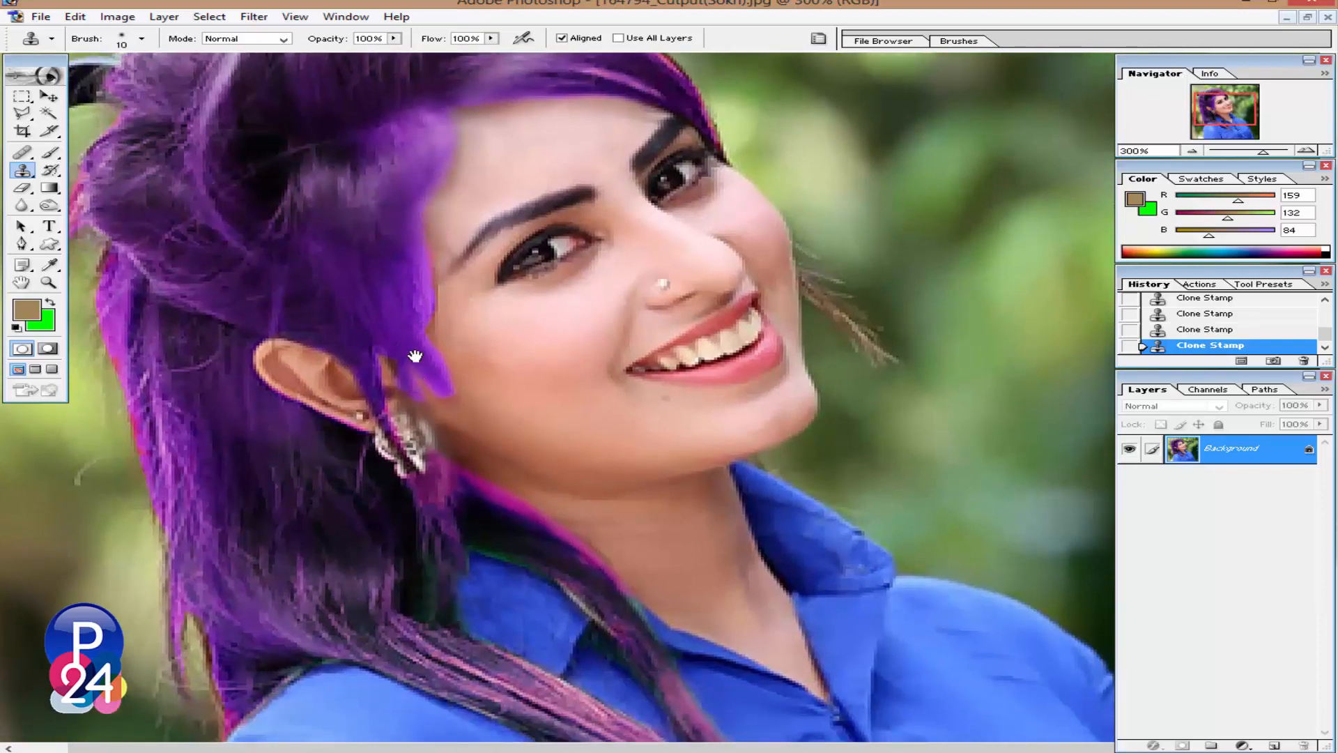
scroll(412, 363, down, 1)
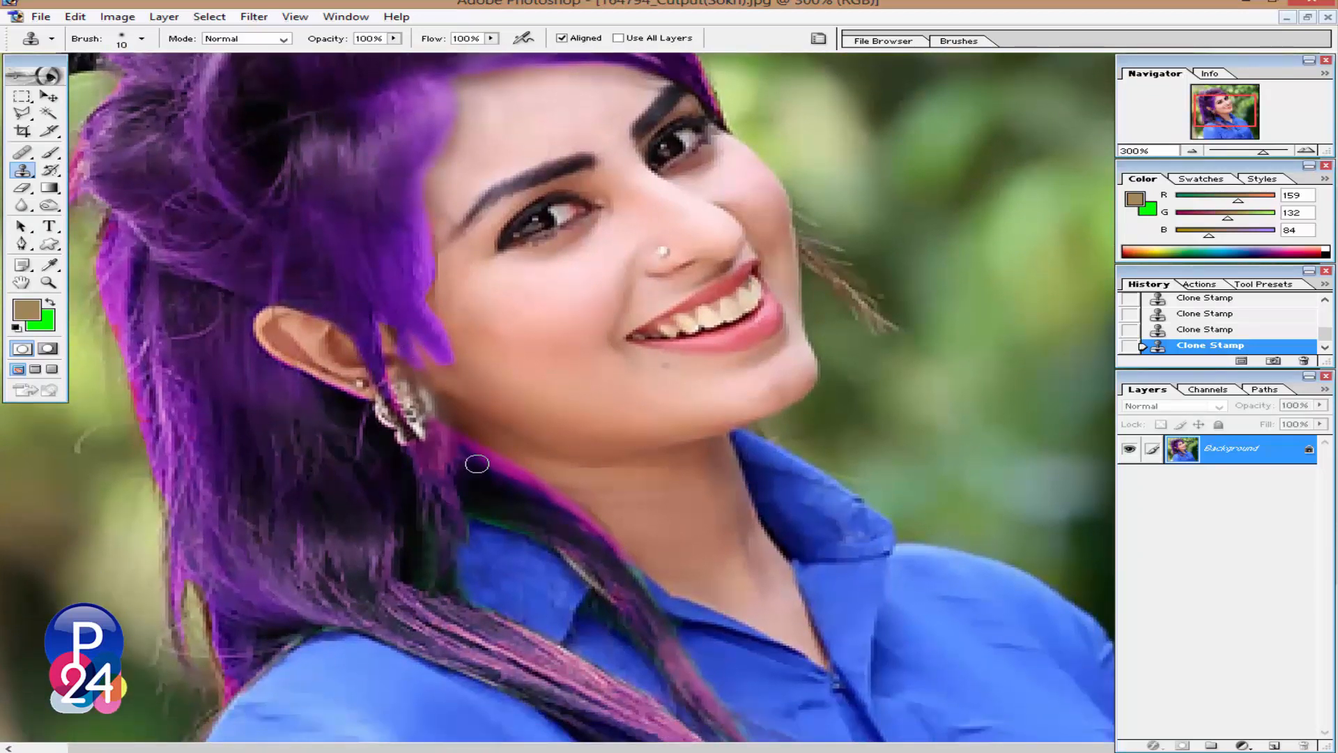
mouse_move(477, 463)
mouse_down()
mouse_move(507, 473)
mouse_move(468, 456)
mouse_up()
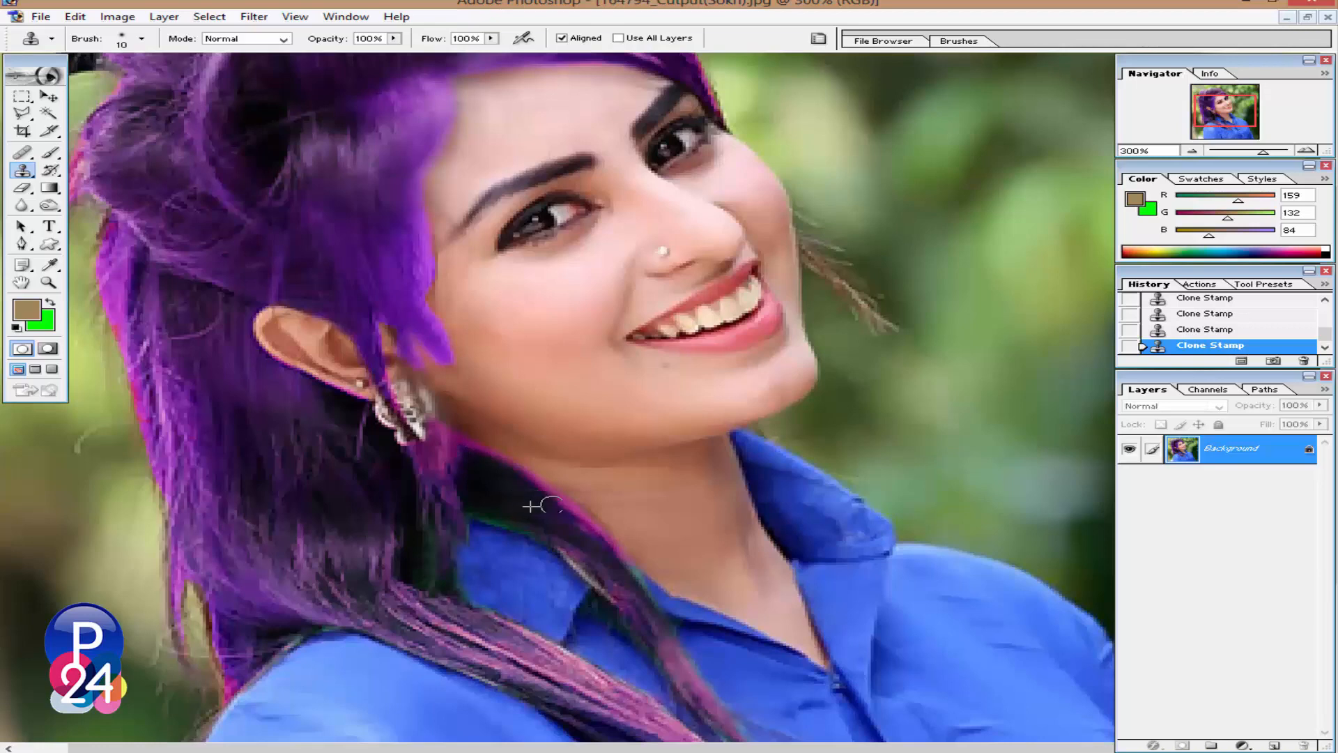
drag(551, 504, 567, 512)
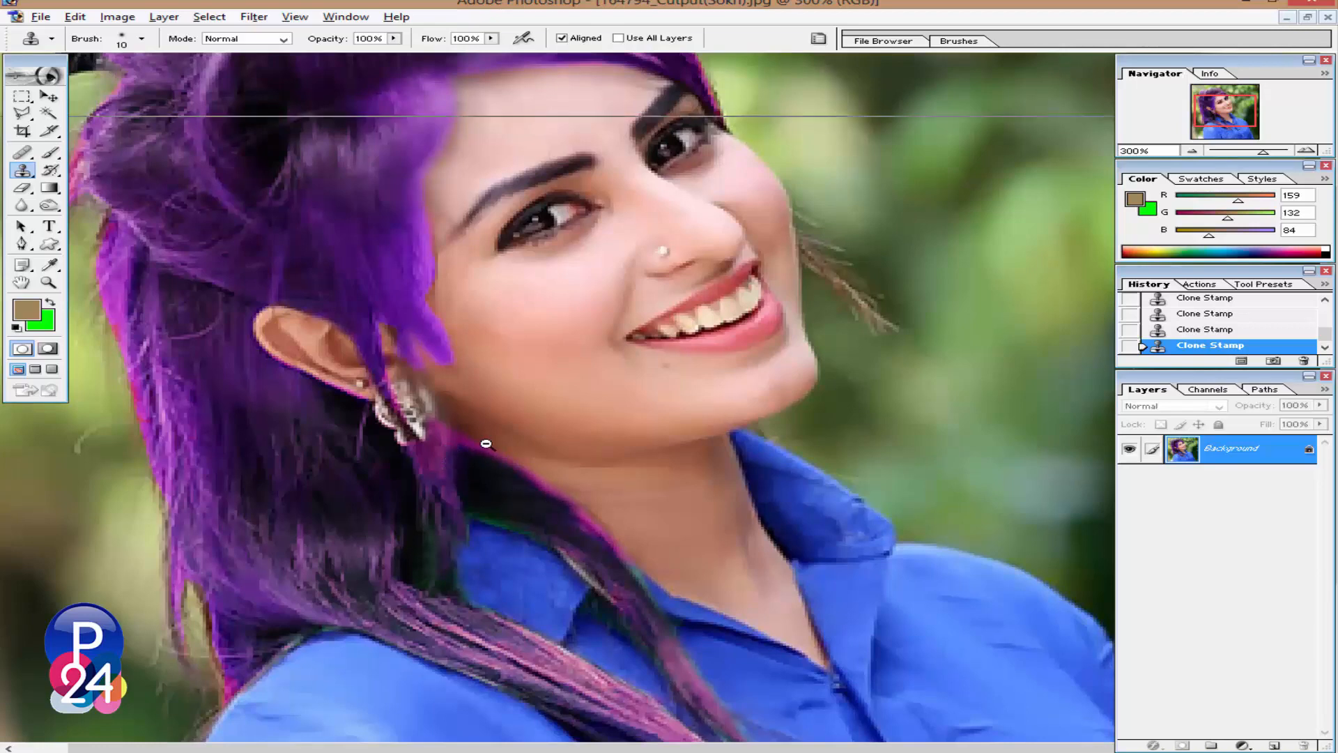
Examine the retouched hair in the whole image at 50% and 100% zoom
alt+click(485, 444)
alt+click(485, 444)
alt+click(485, 444)
alt+click(485, 444)
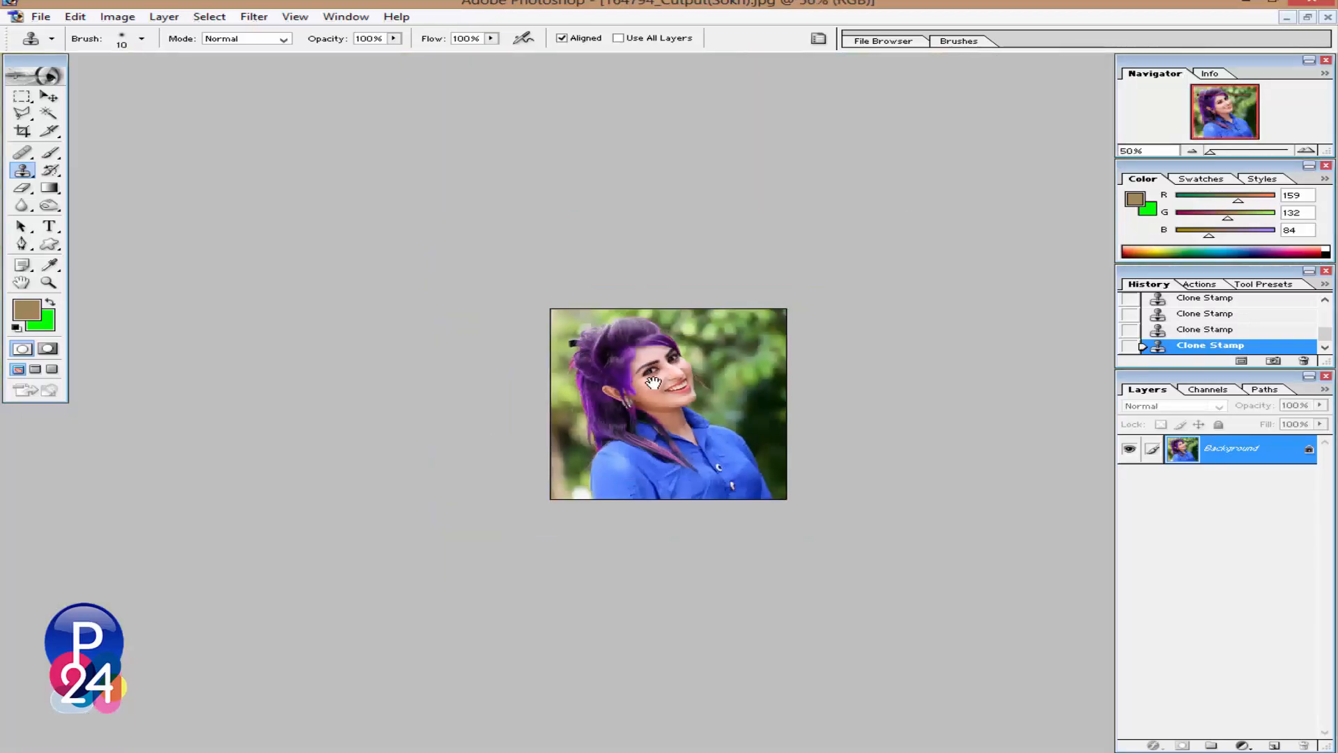
ctrl+click(741, 317)
ctrl+click(726, 385)
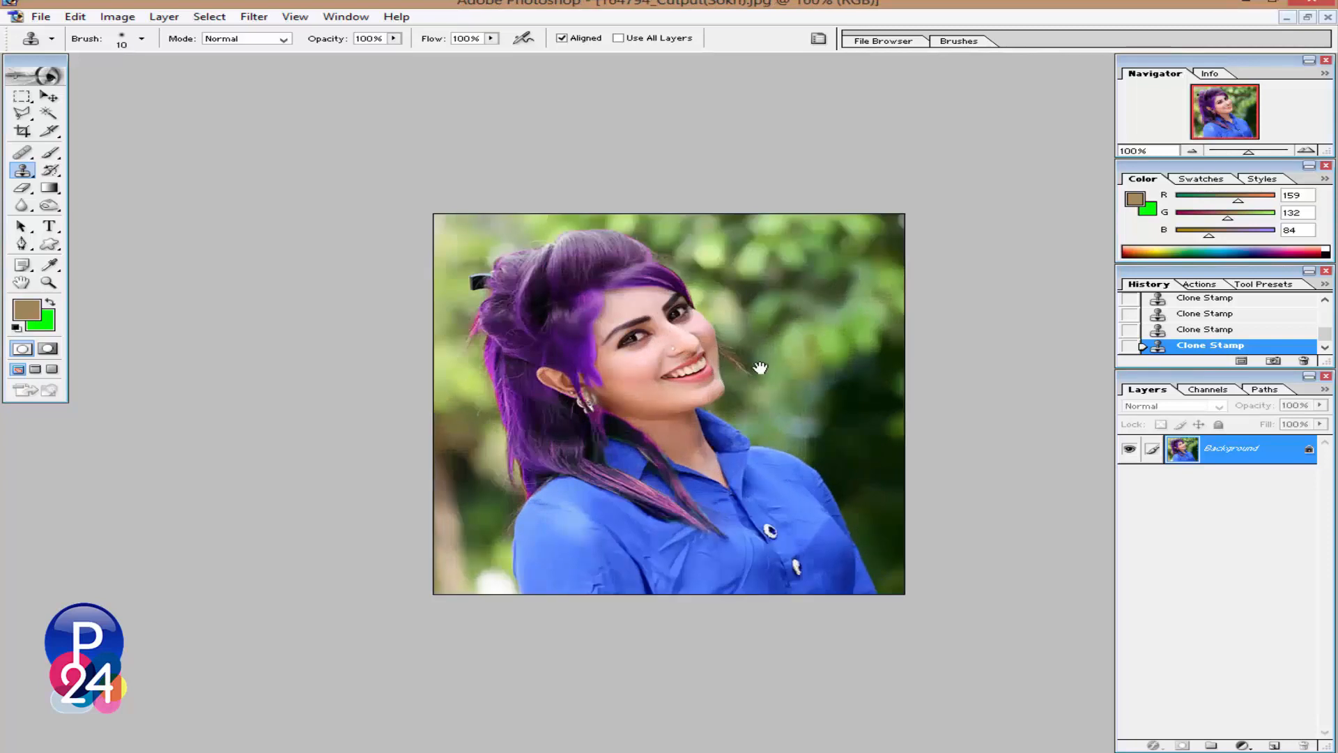
alt+click(744, 386)
alt+click(744, 385)
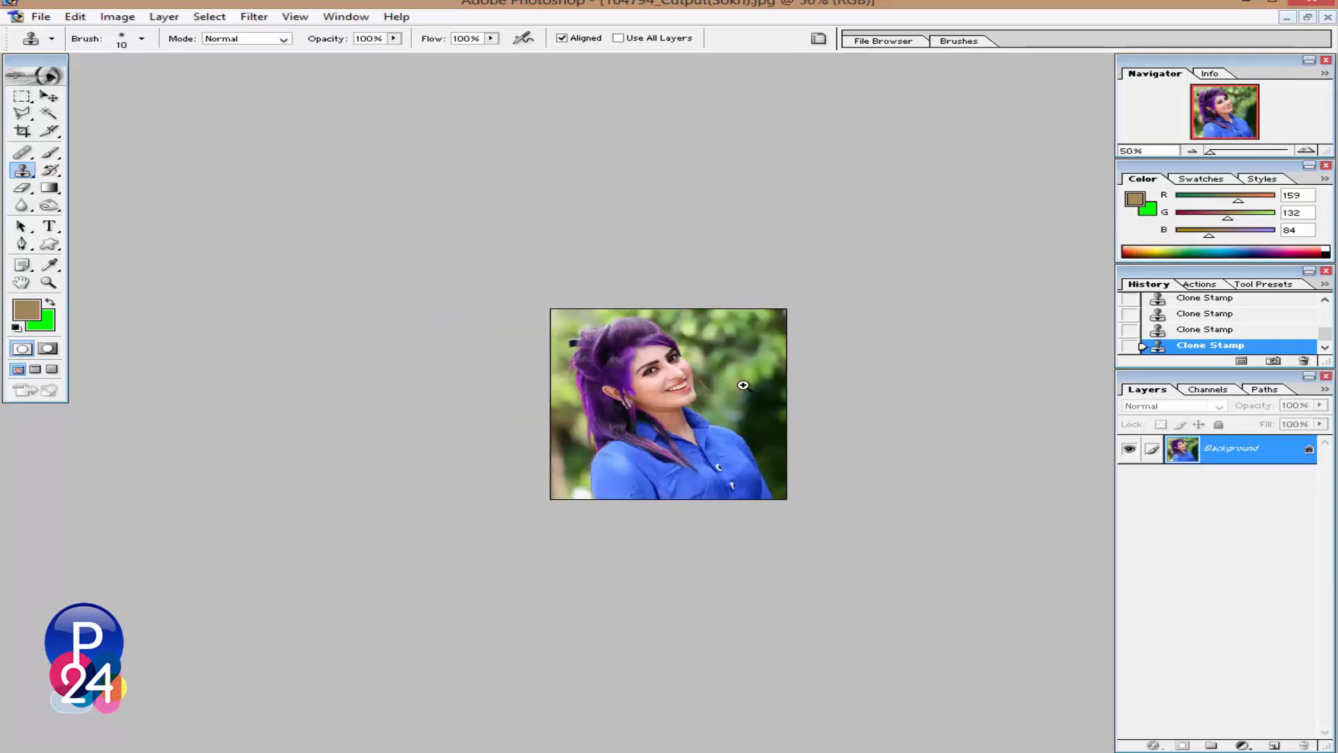
ctrl+click(744, 385)
ctrl+click(751, 386)
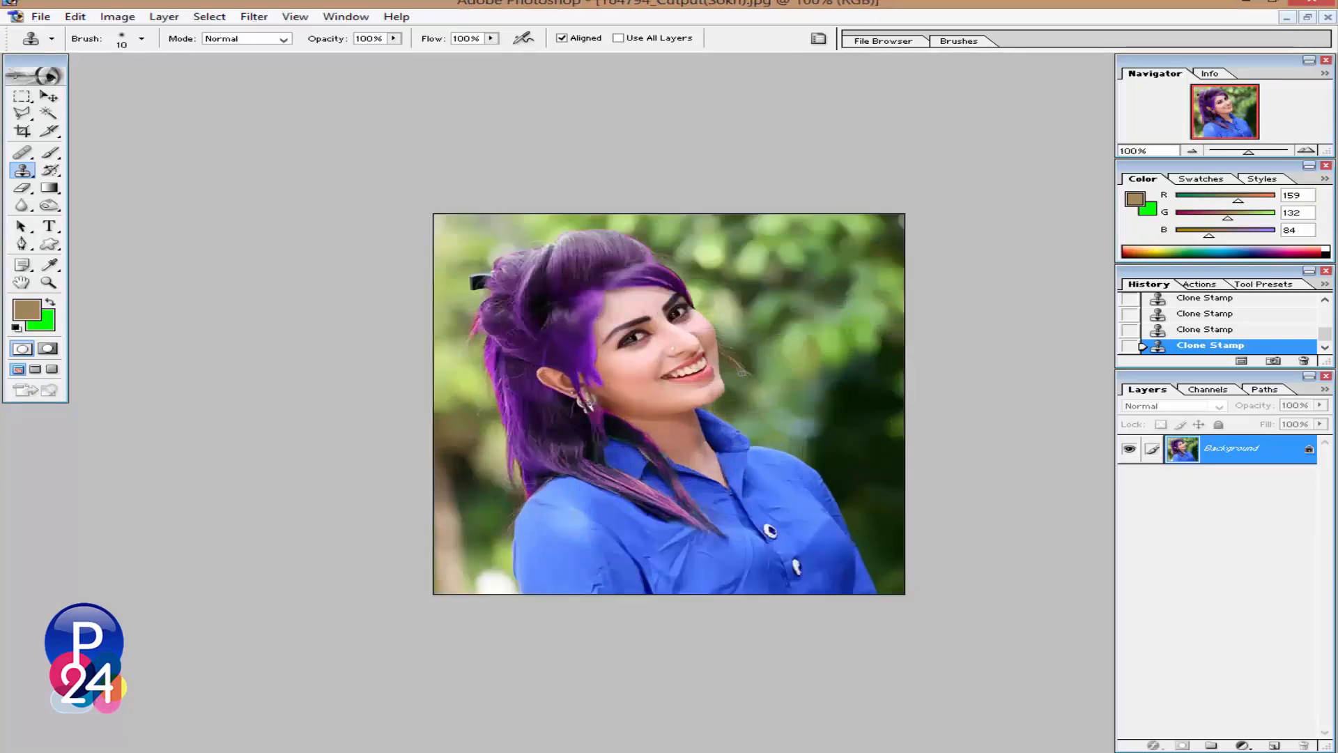
Select the blue shirt with the Magic Wand at tolerance 52, adding the missed areas and the collar
click(48, 112)
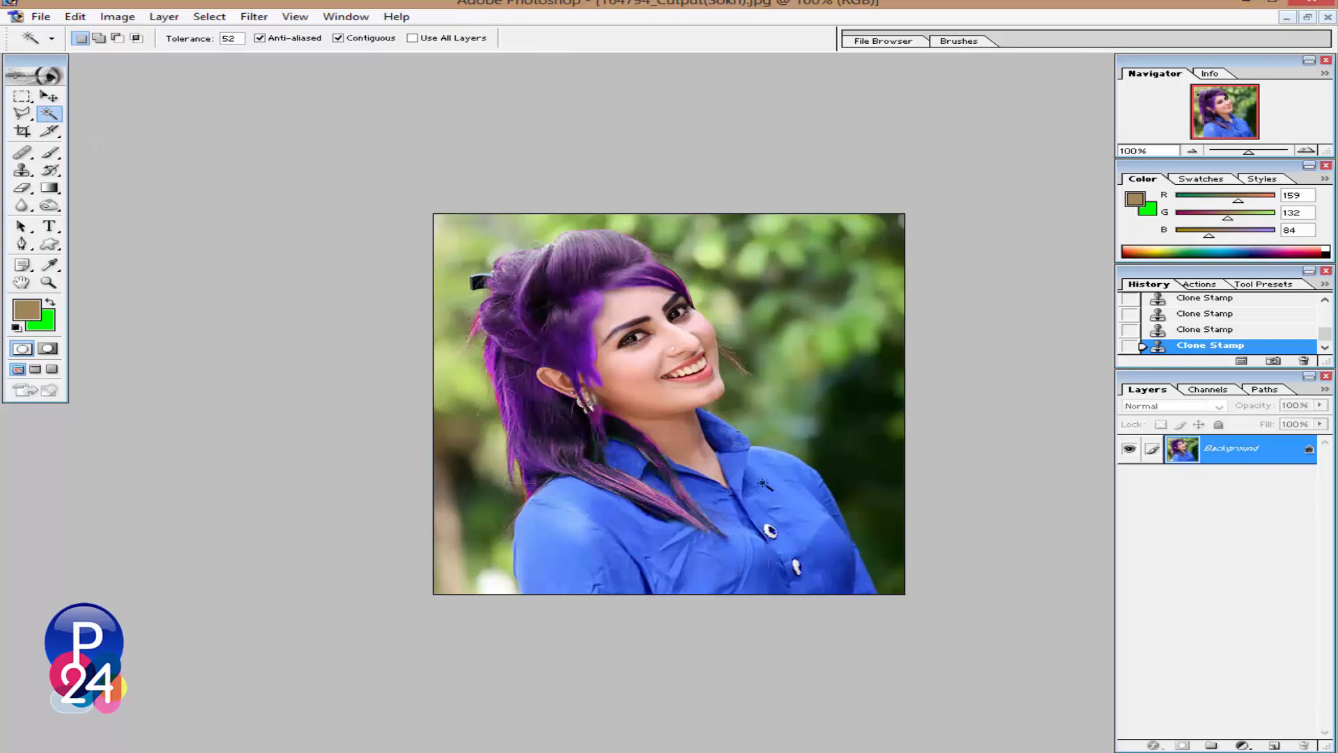
click(775, 499)
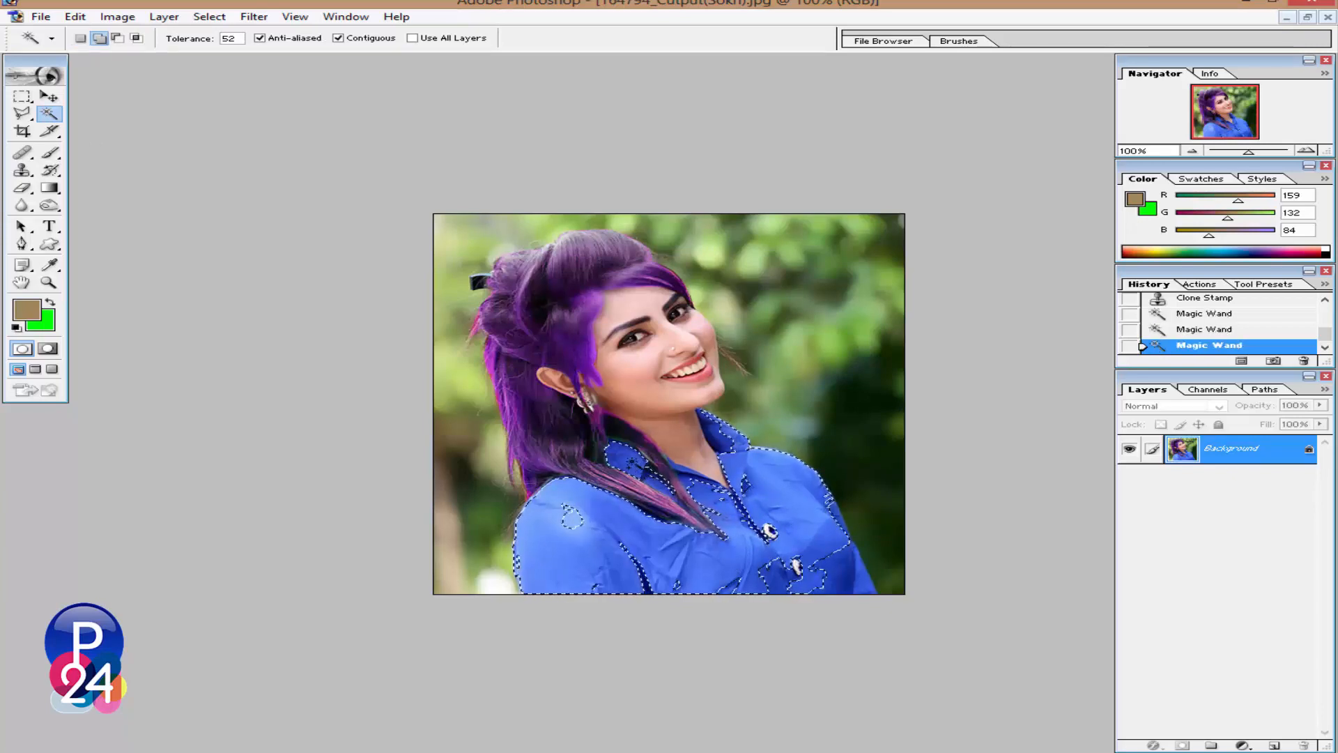
click(633, 464)
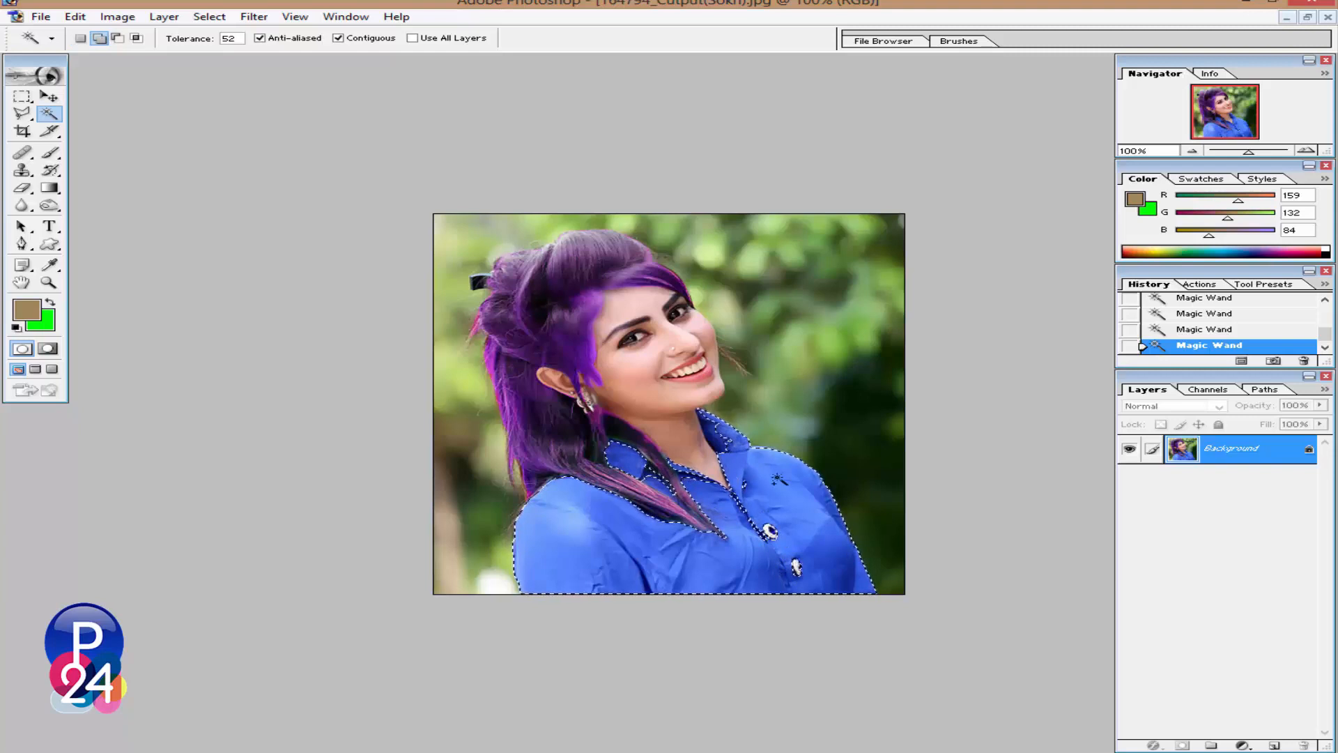
Feather the shirt selection by 15 pixels
right_click(732, 415)
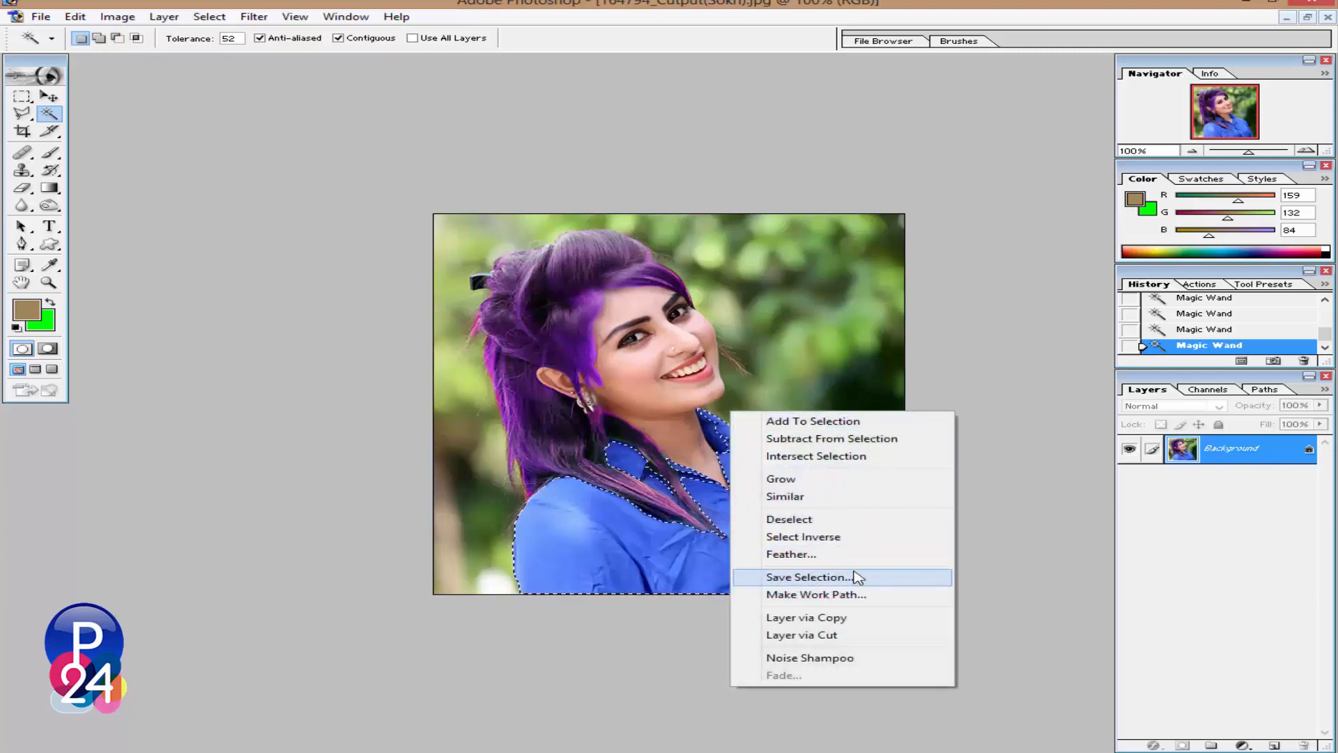
click(851, 555)
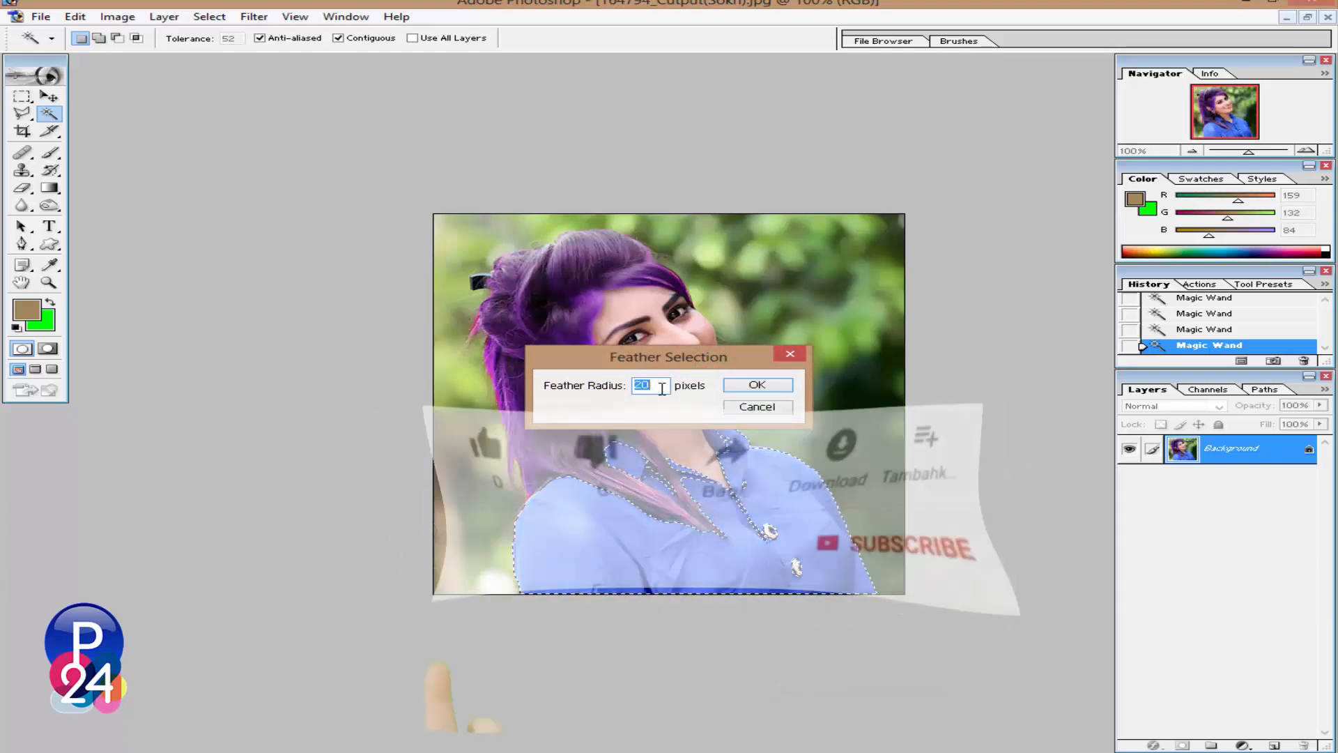
text(15)
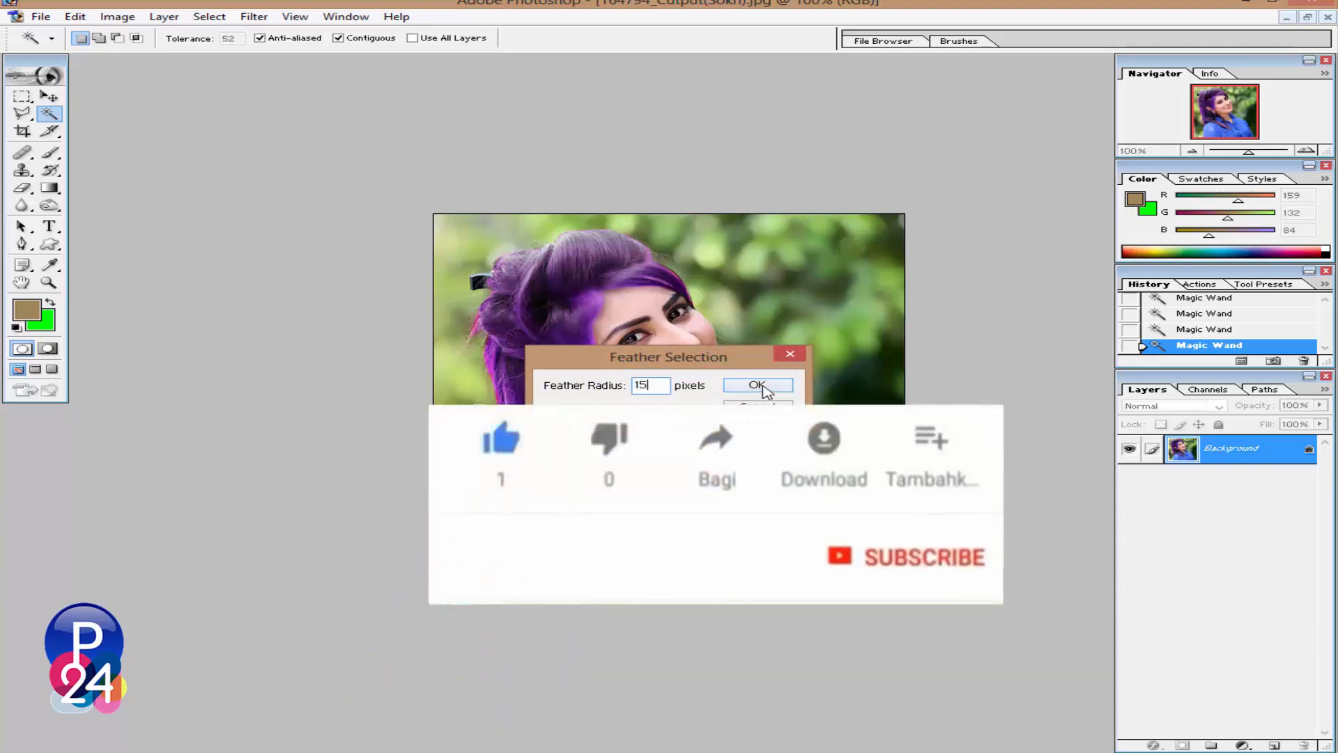
click(760, 385)
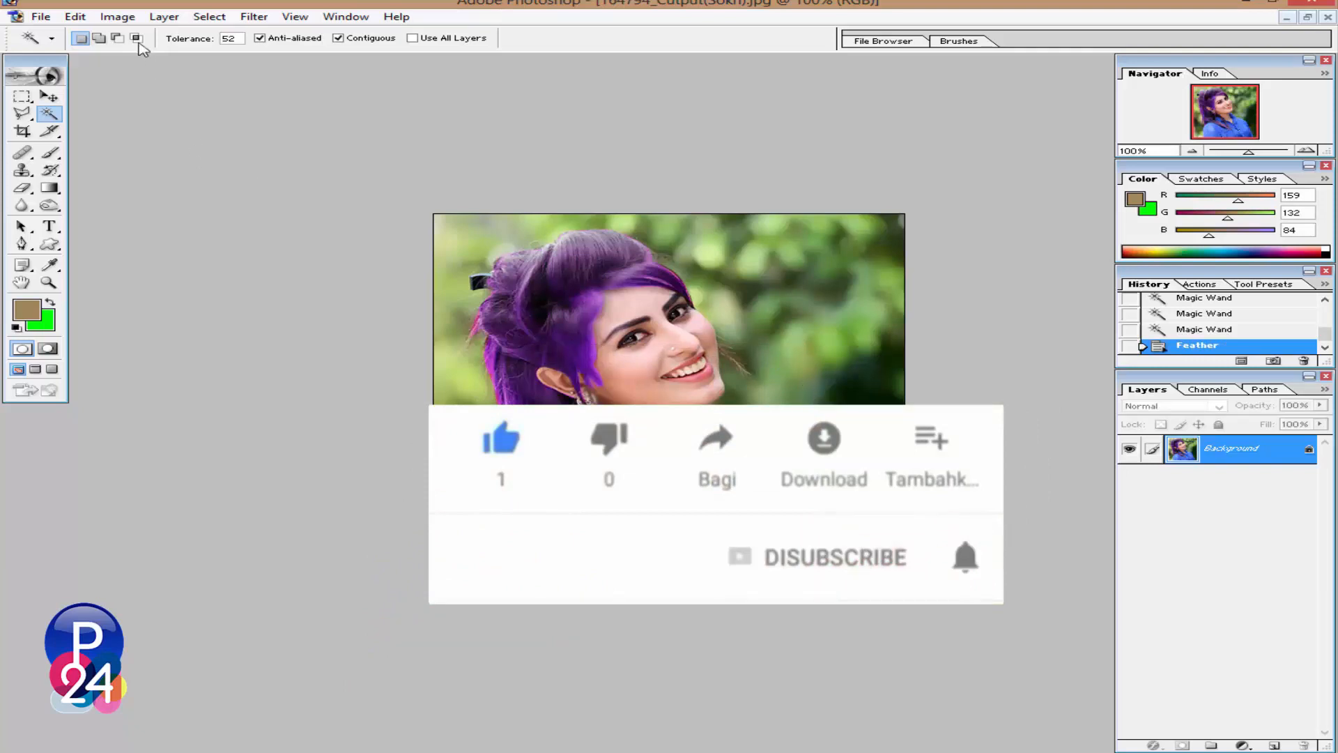
Adjust the selected shirt's Blue and RGB channels with Curves, moving the RGB midpoint to about input 139, output 125
click(117, 16)
mouse_move(216, 63)
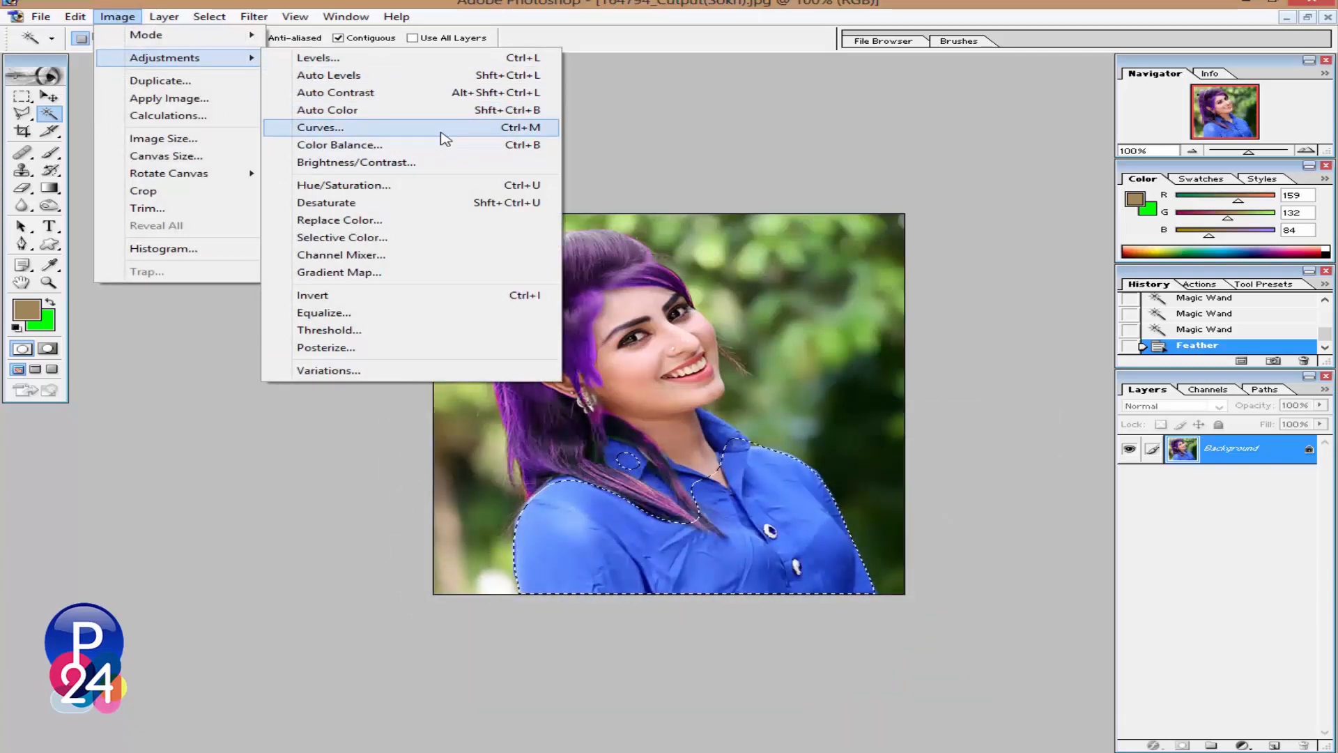
click(441, 132)
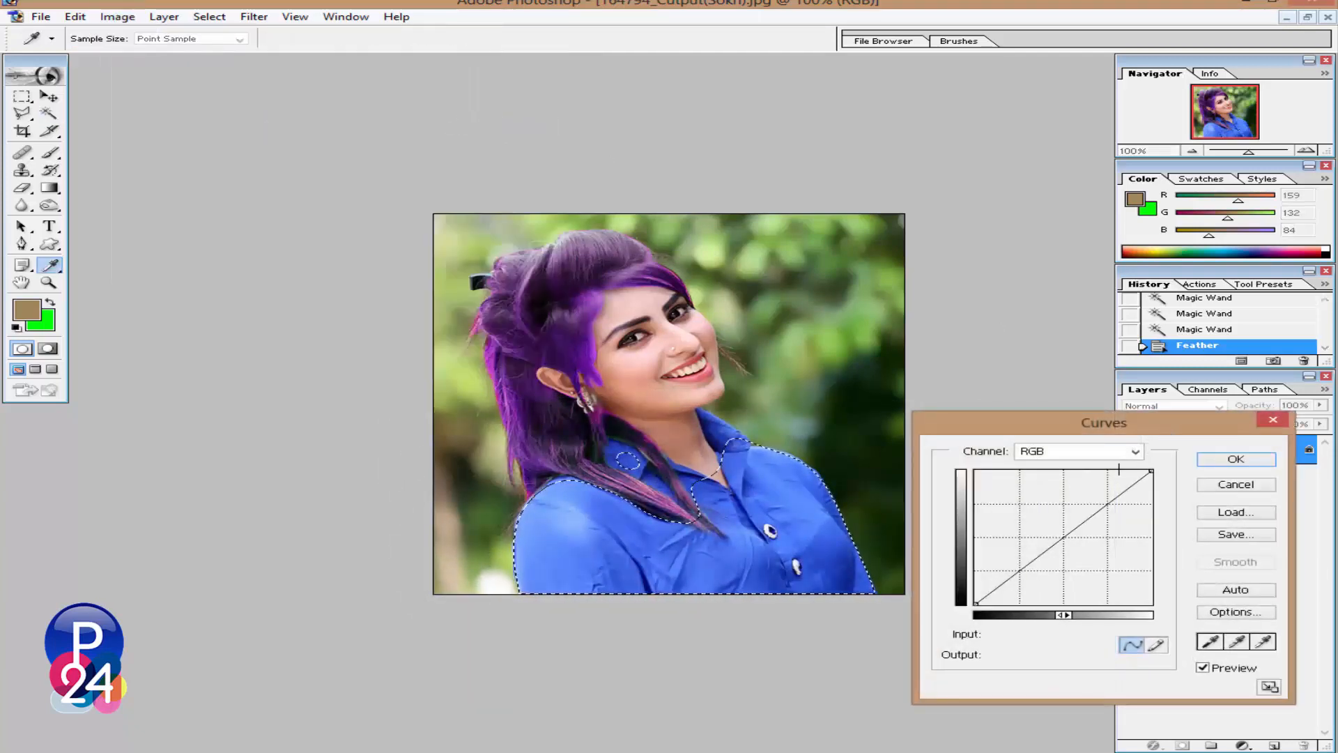
click(1083, 451)
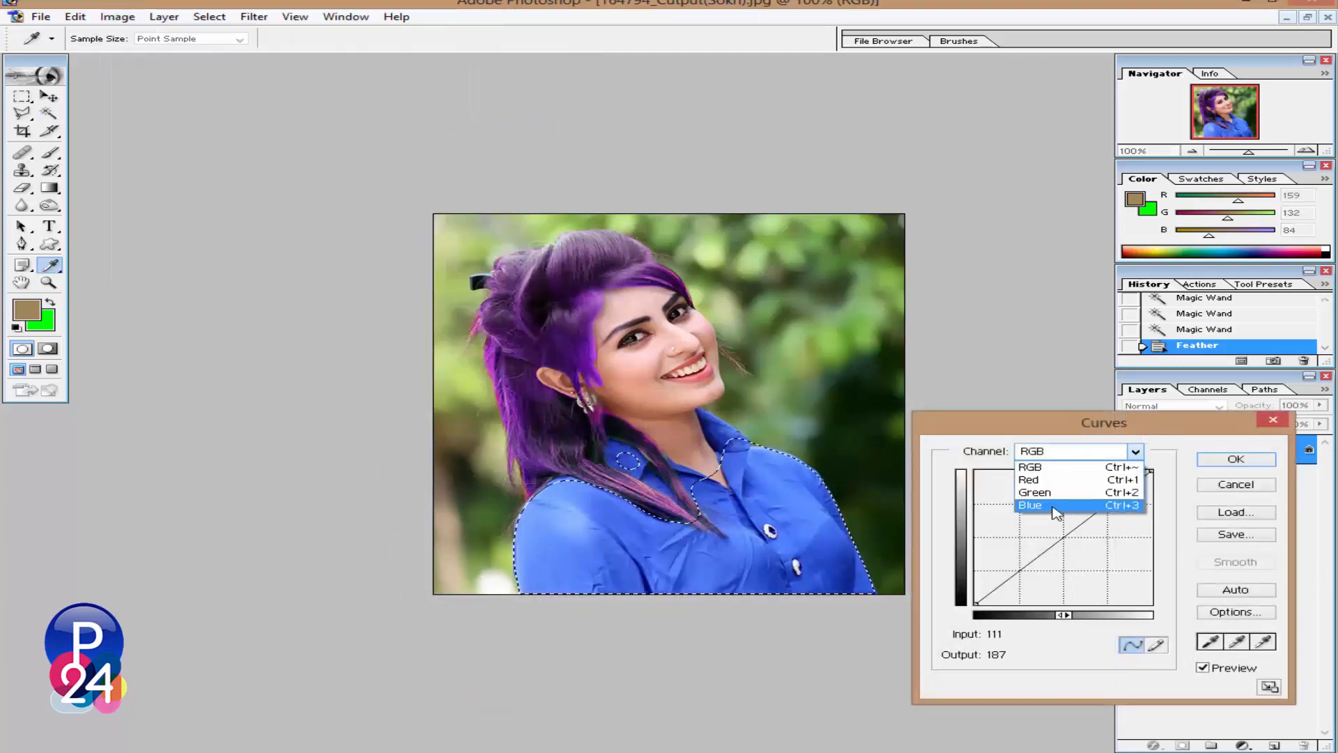
click(1058, 508)
mouse_move(1058, 537)
mouse_down()
mouse_move(1040, 521)
mouse_move(1071, 538)
mouse_up()
click(1061, 455)
click(1061, 467)
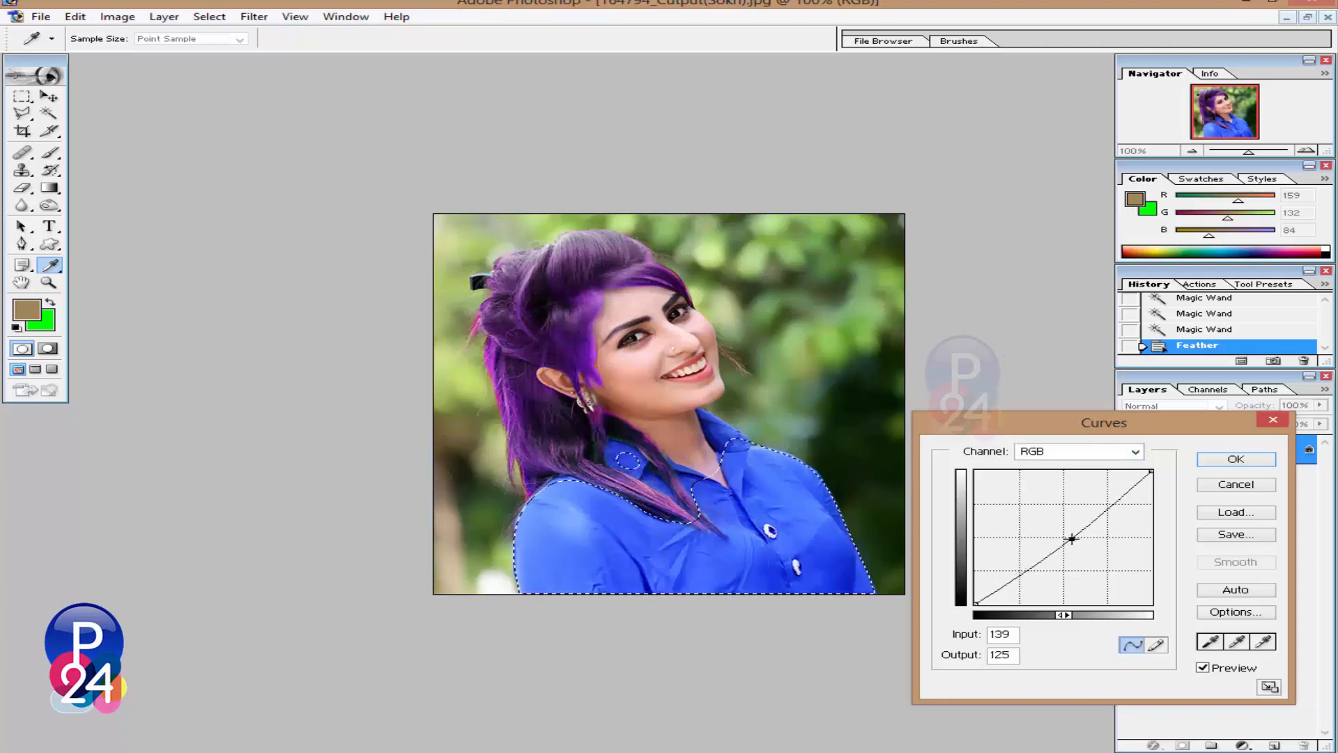
click(1236, 459)
key(w)
right_click(624, 293)
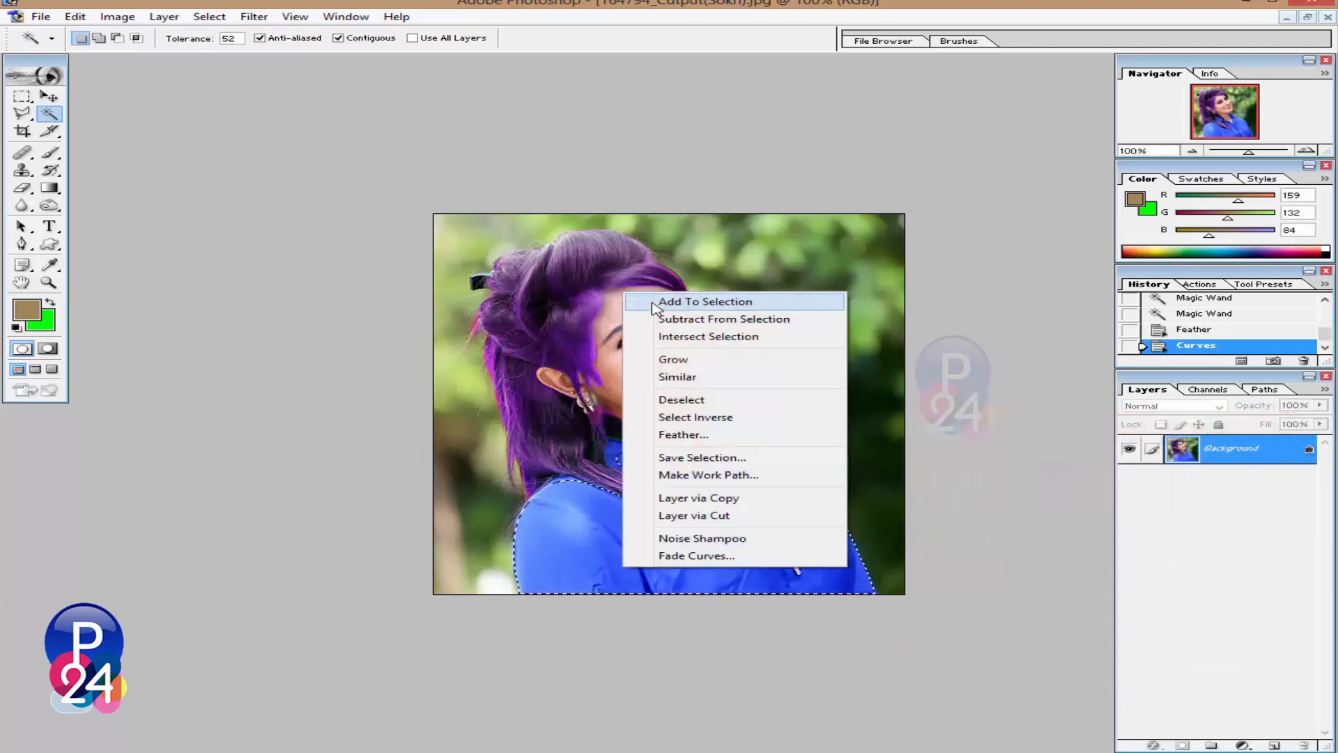
click(723, 421)
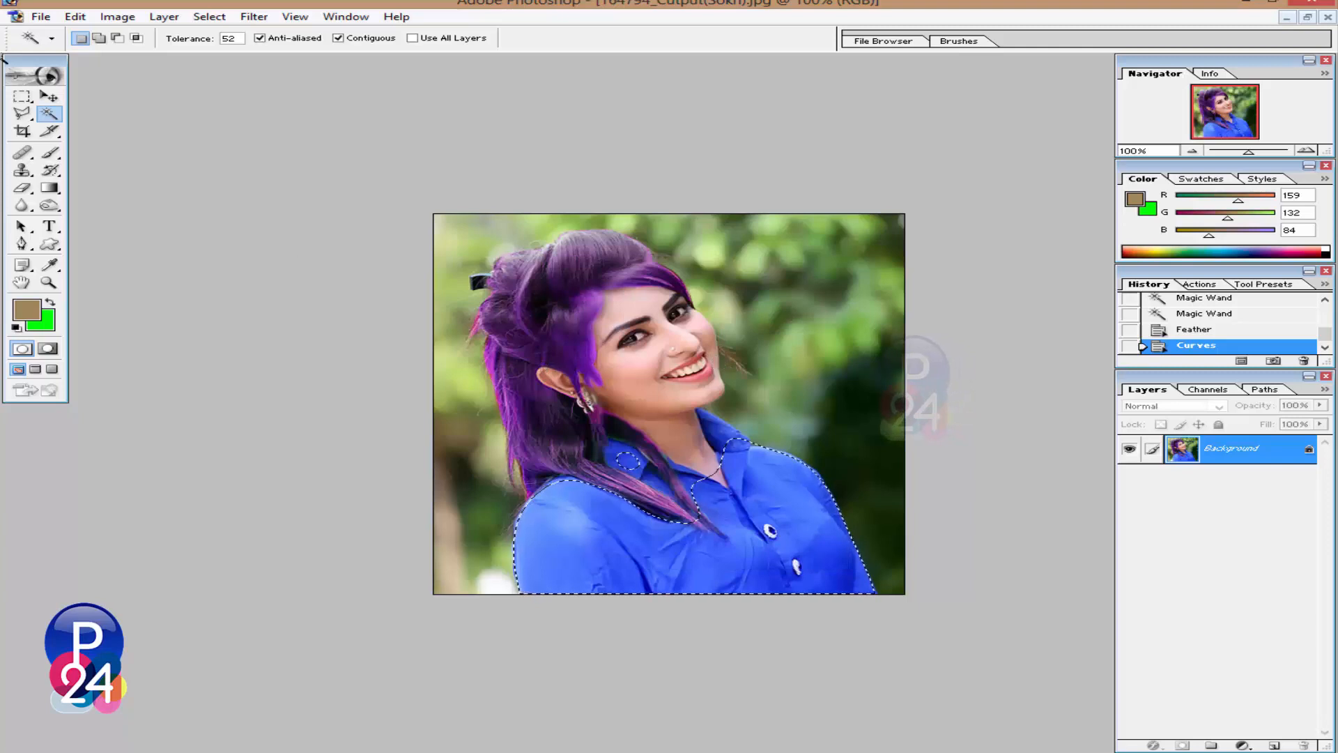
Darken the shirt slightly and set its contrast to +11 with Brightness/Contrast
click(117, 16)
mouse_move(167, 64)
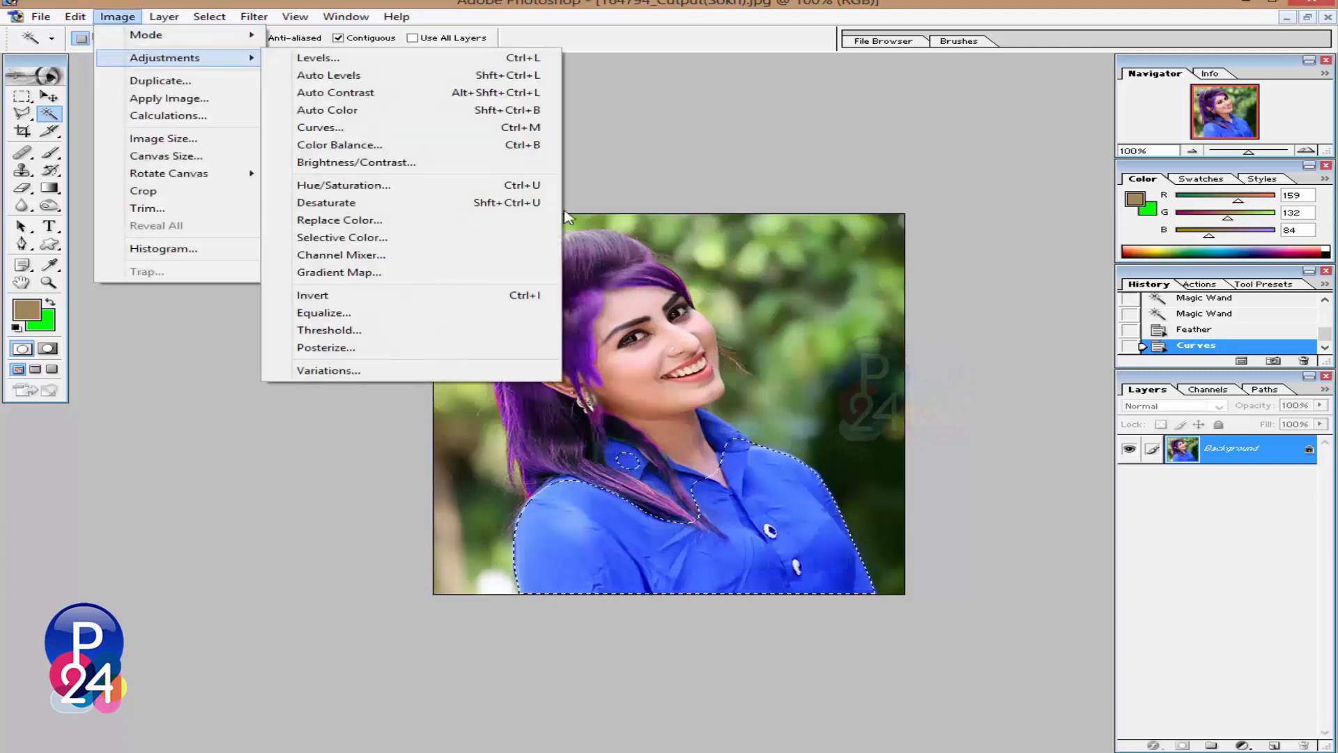
click(493, 165)
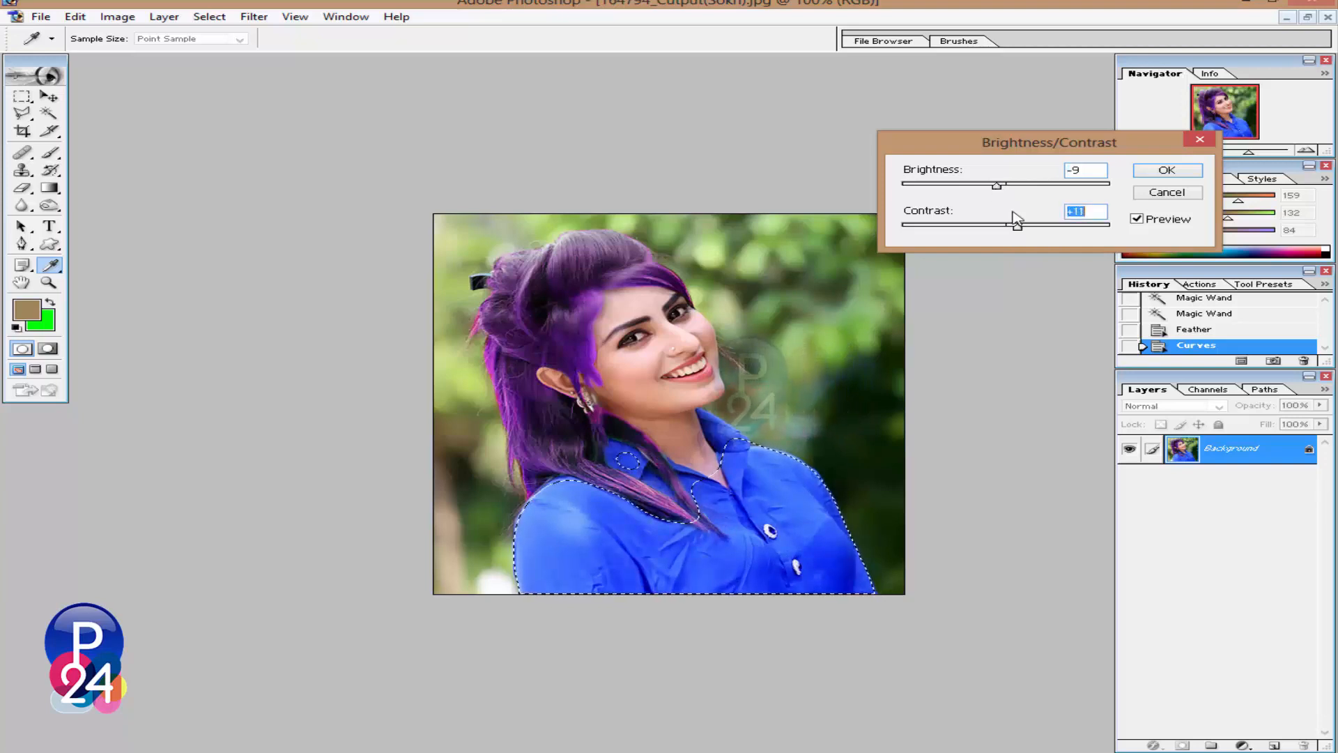
click(1171, 172)
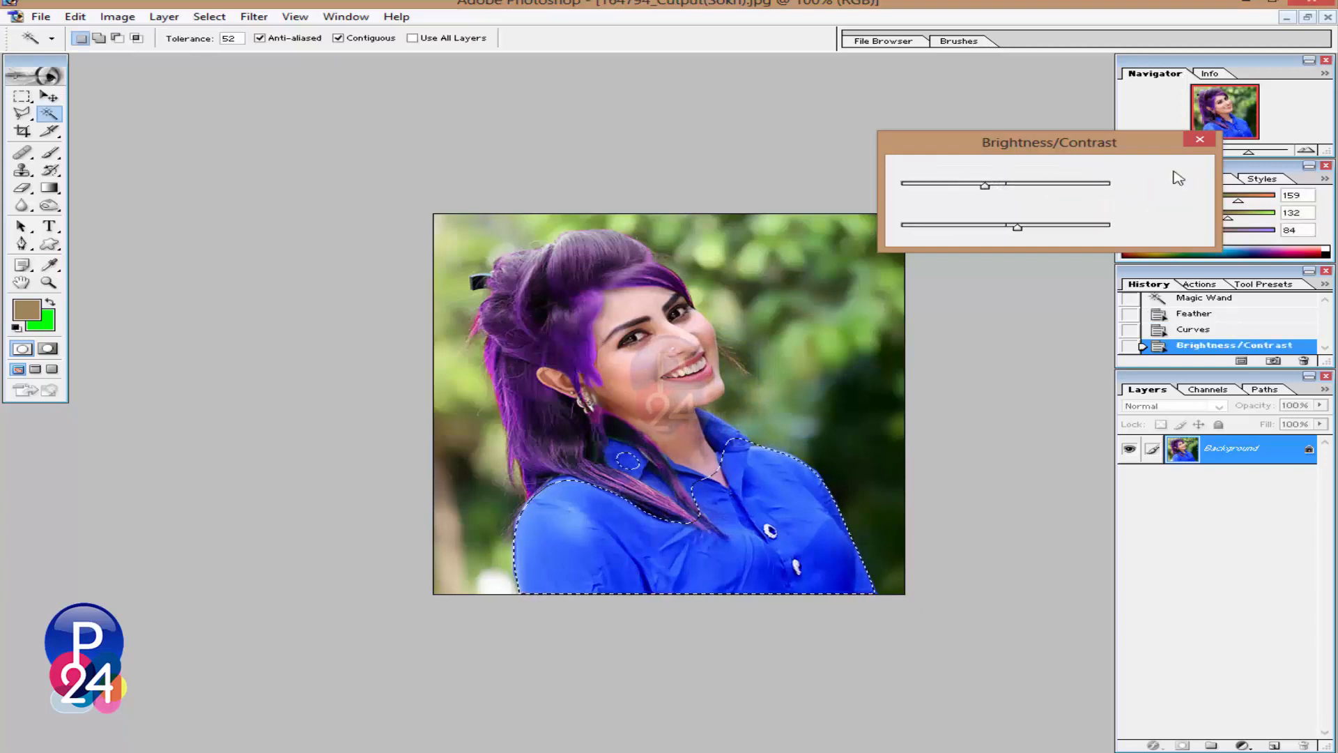
Set the shirt's saturation to +37 with Hue/Saturation and clear the selection
click(117, 16)
mouse_move(178, 56)
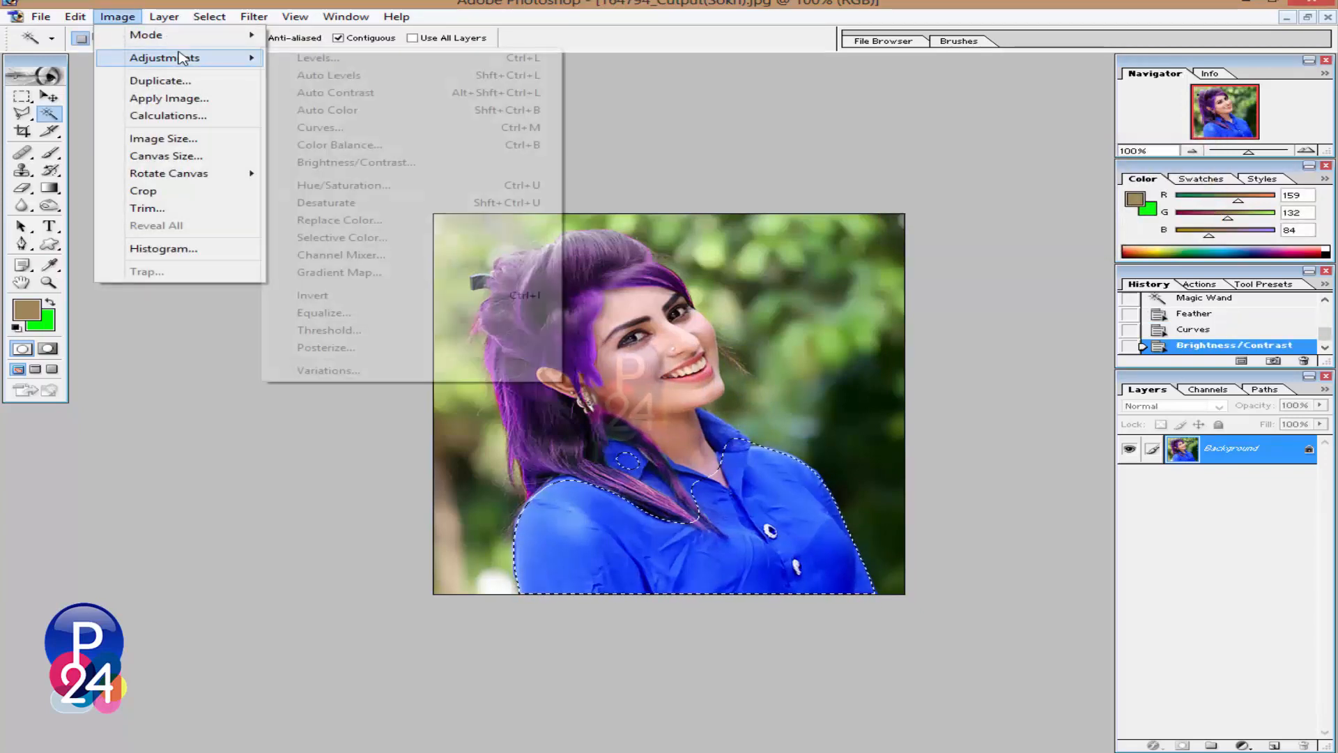
click(425, 190)
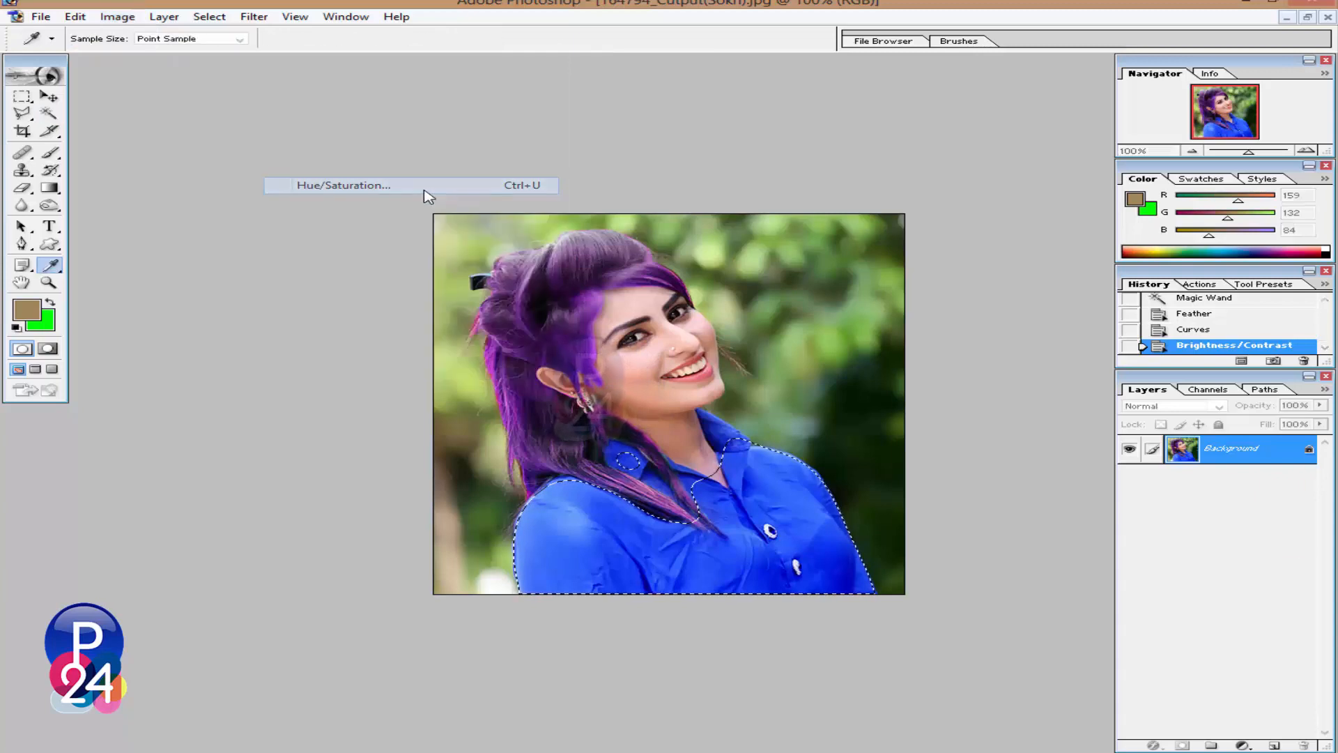
drag(1010, 368, 925, 554)
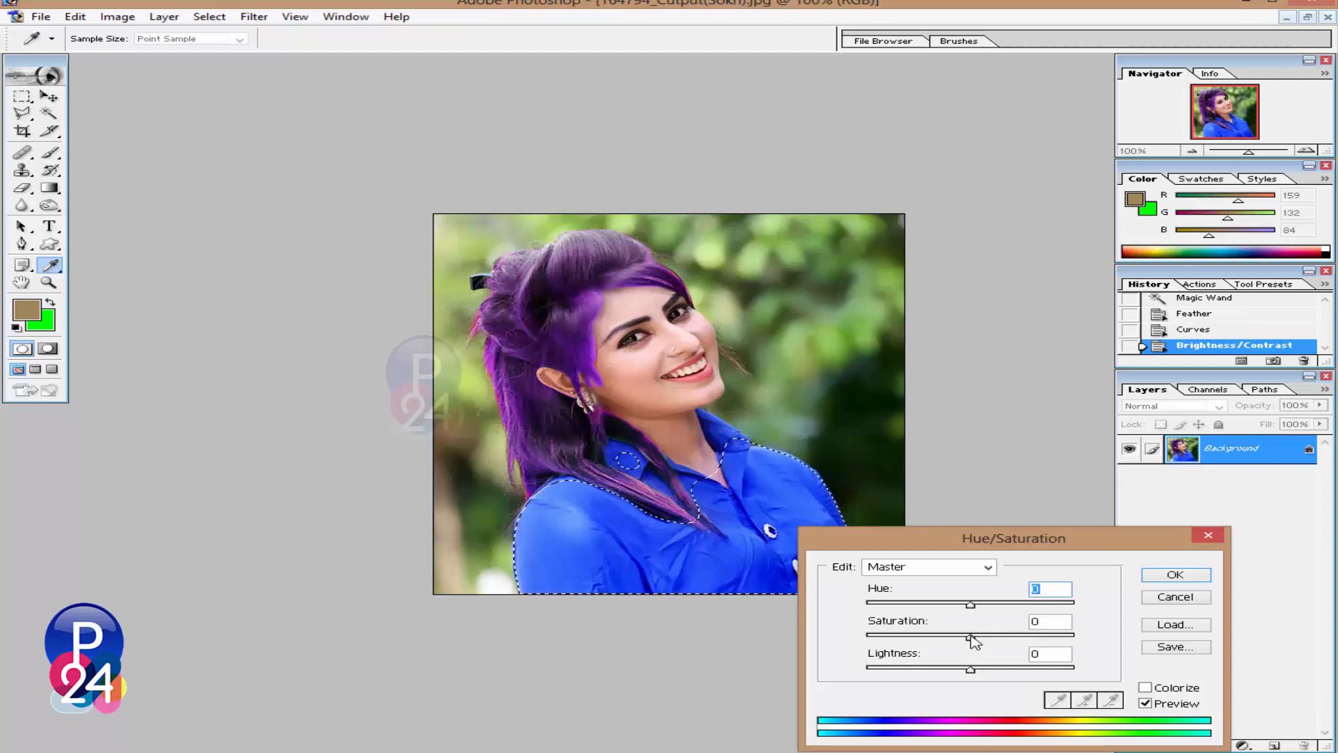
drag(970, 636, 1042, 637)
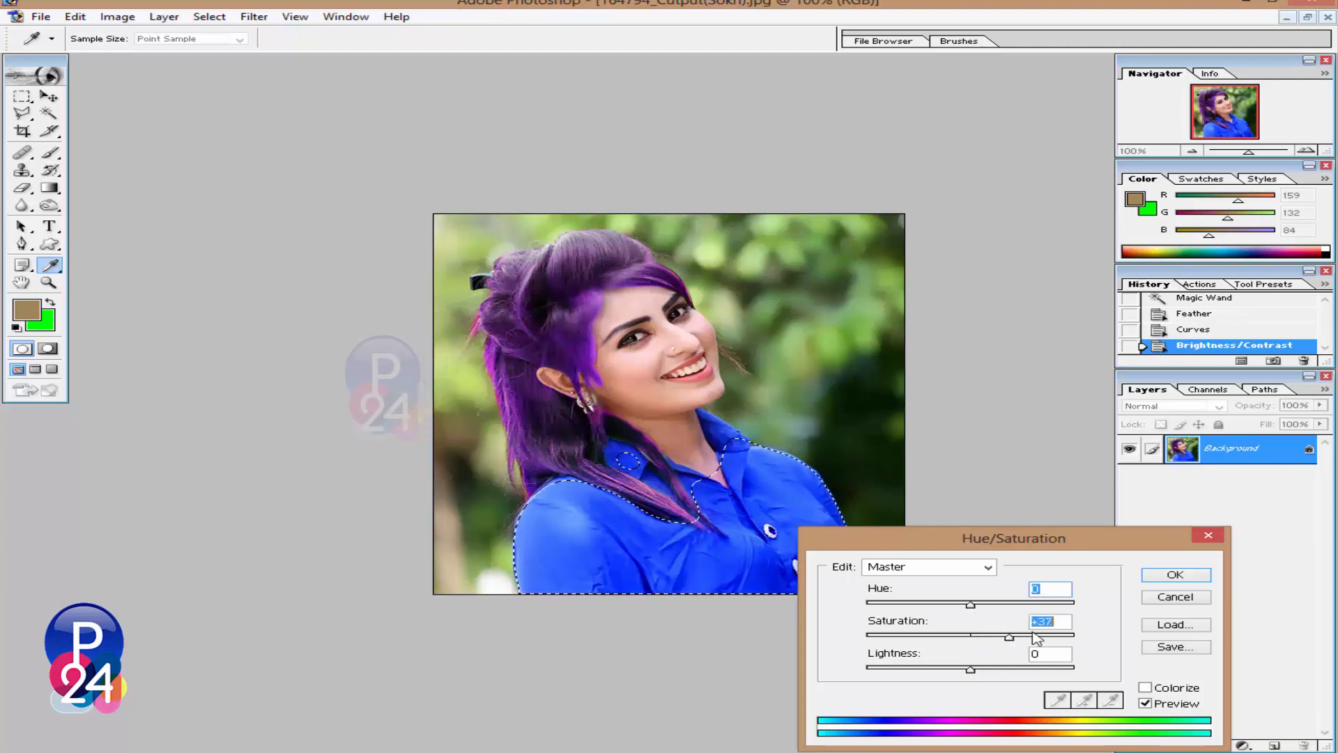
click(1178, 575)
right_click(722, 363)
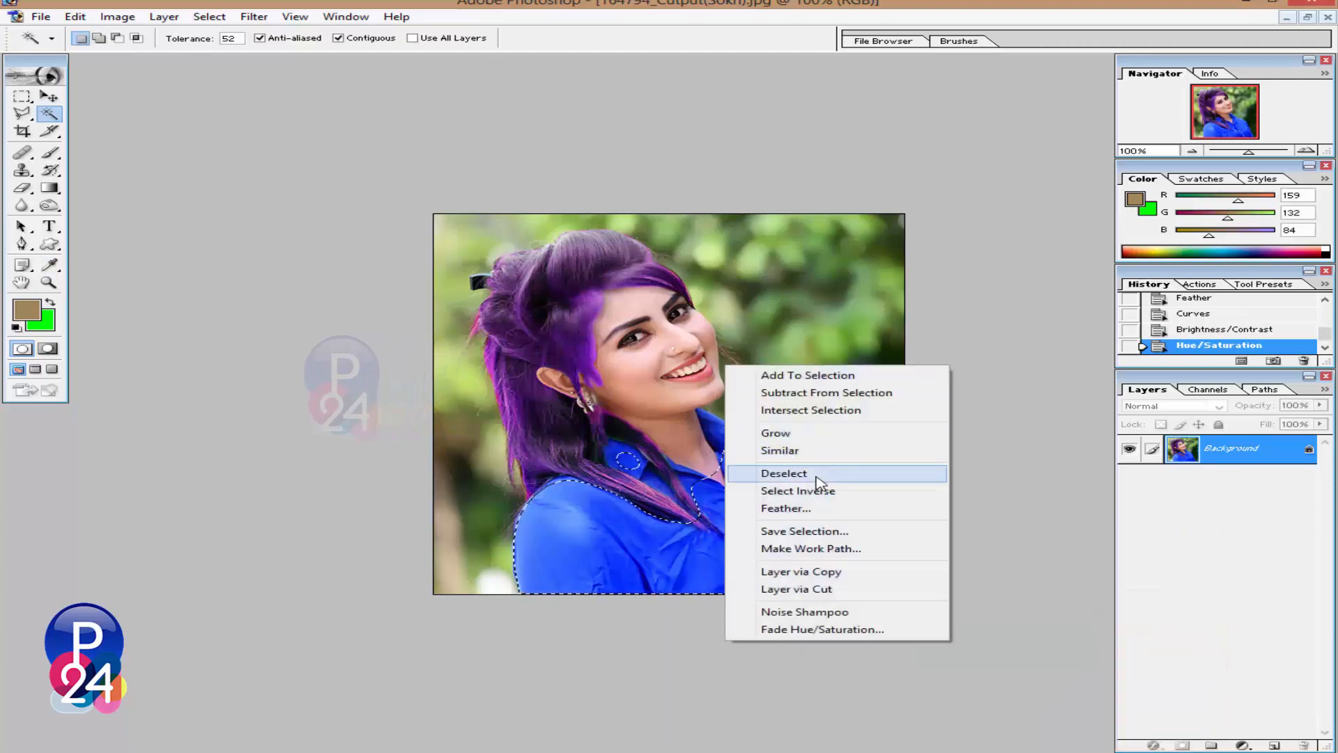
click(763, 473)
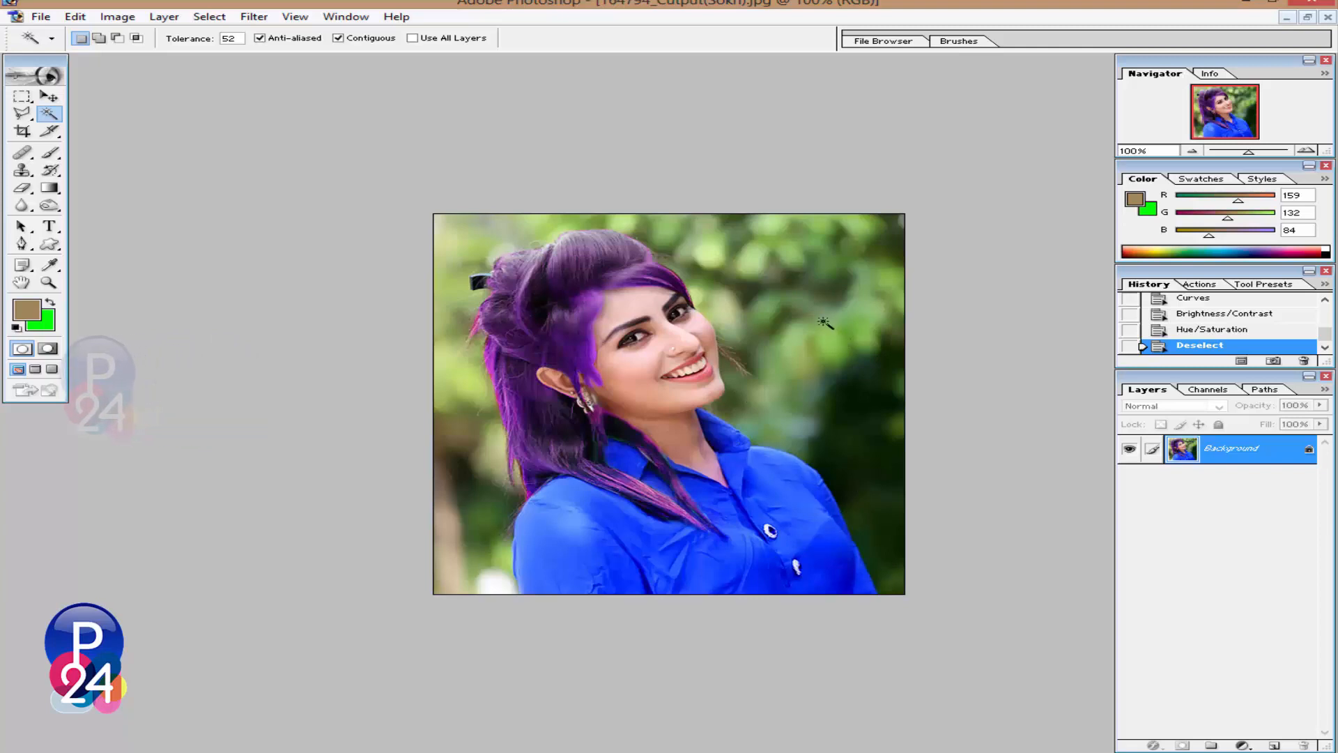
Select the green background around the woman with the Magic Wand at tolerance 52, adding the missed areas
click(816, 250)
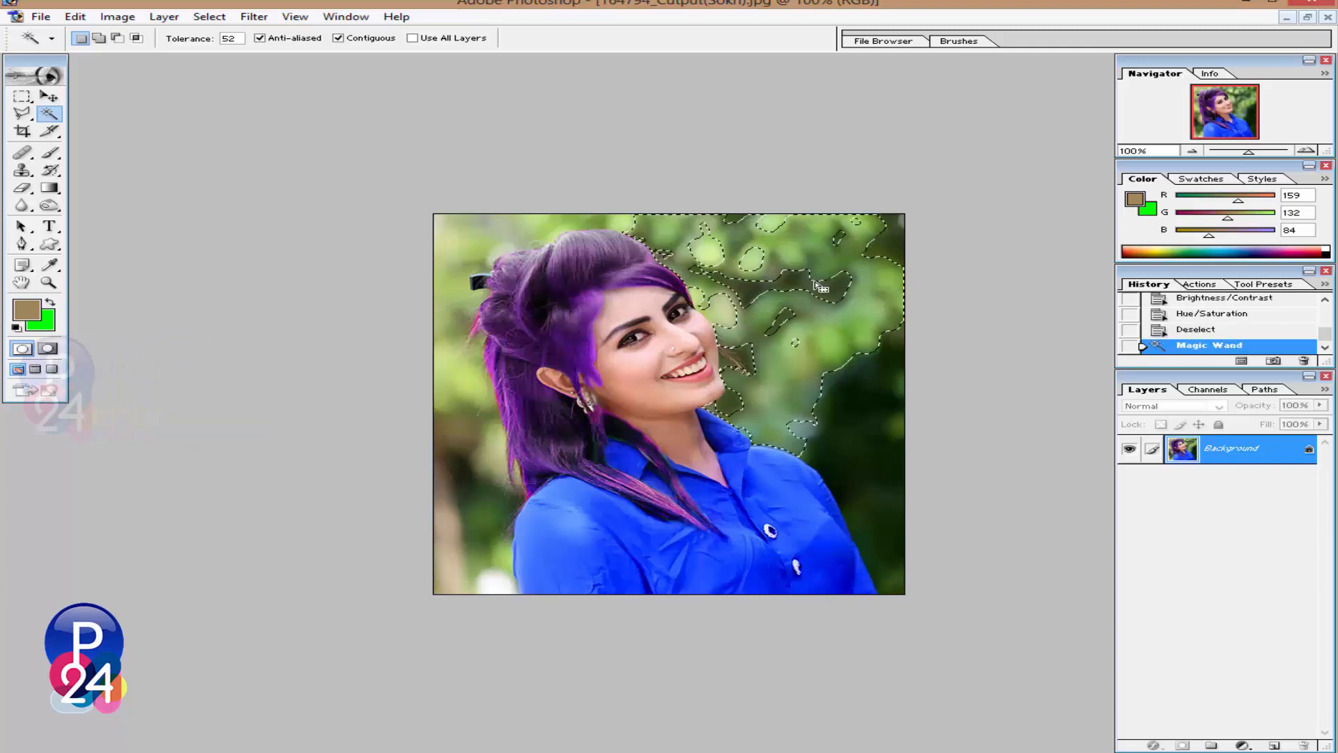
click(847, 326)
click(828, 292)
click(780, 279)
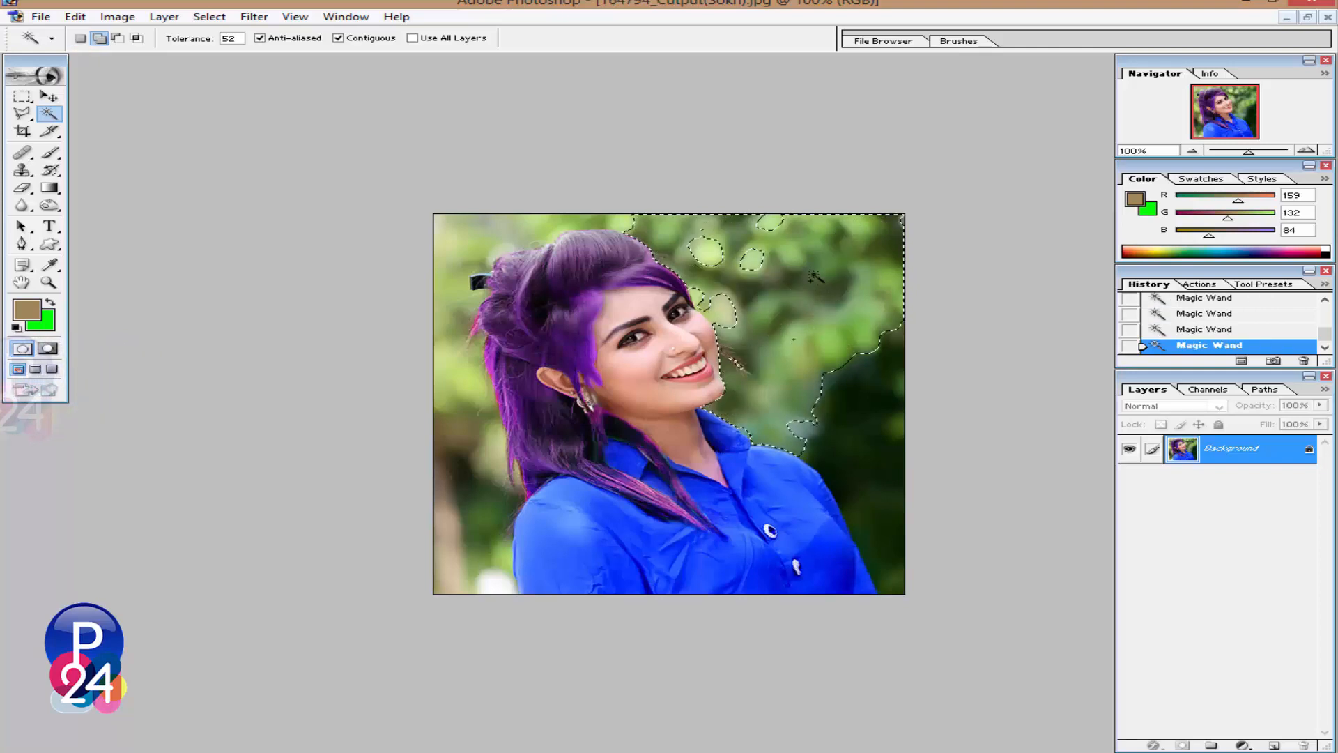
click(721, 244)
click(659, 231)
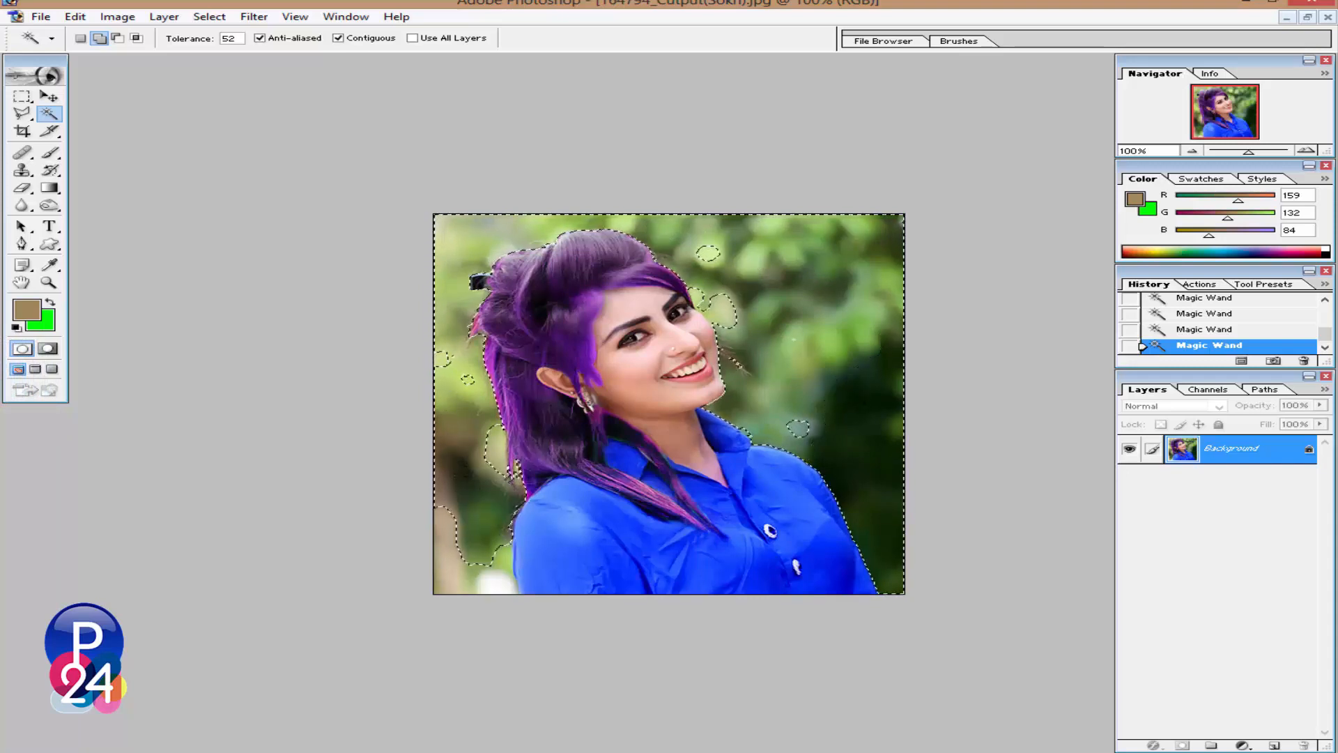
Feather the background selection by 25 pixels
right_click(788, 282)
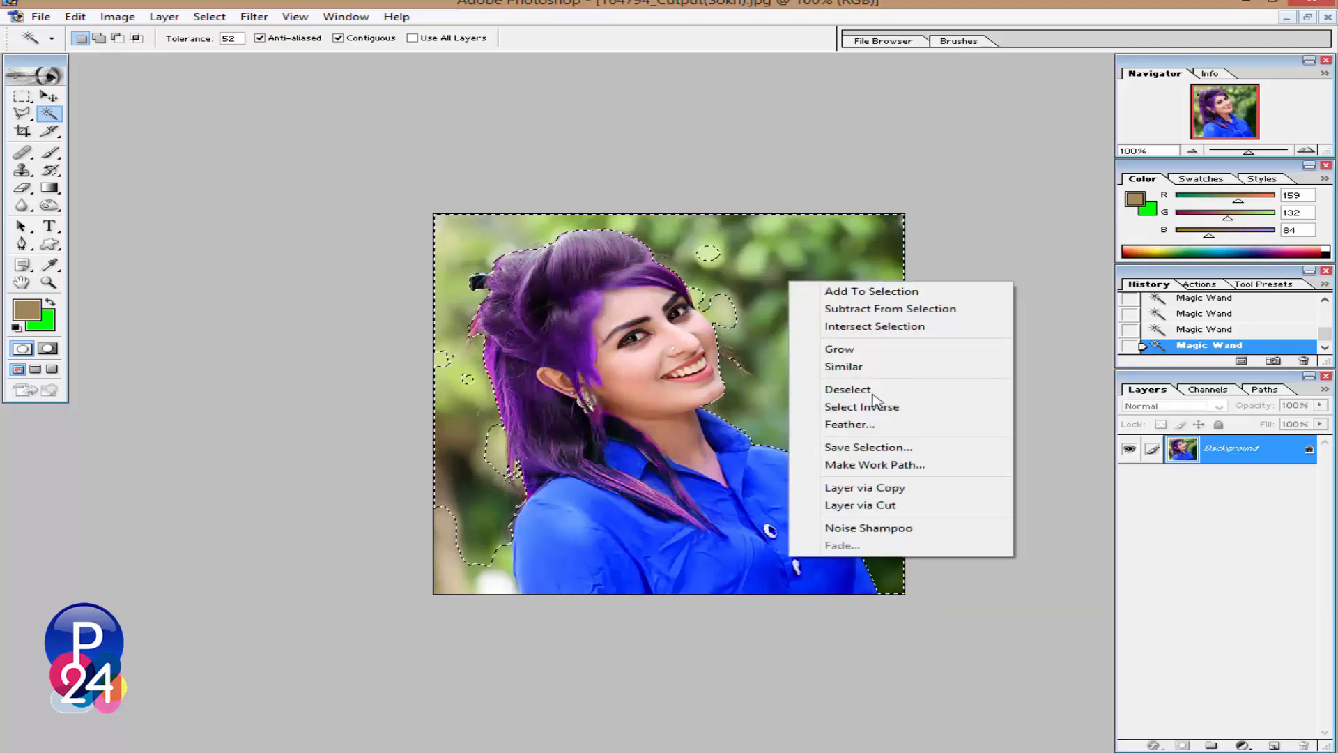
click(906, 430)
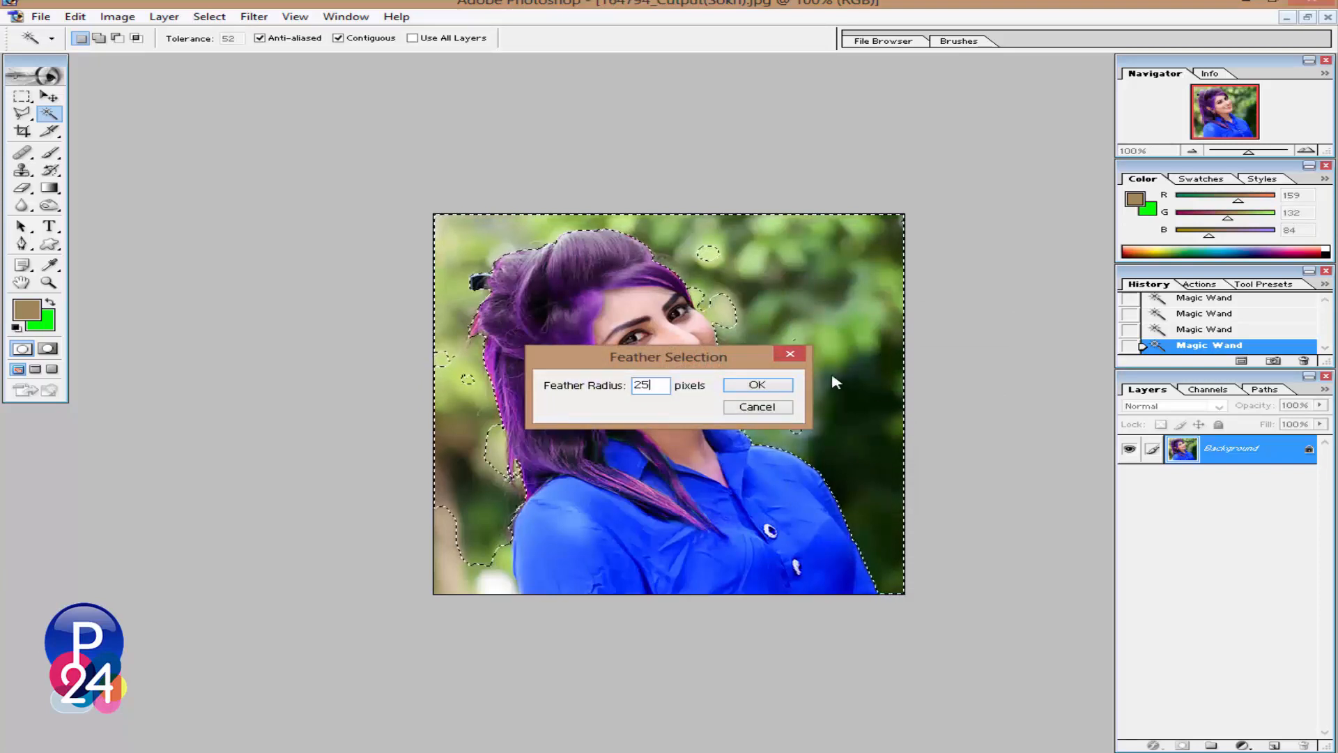
click(756, 385)
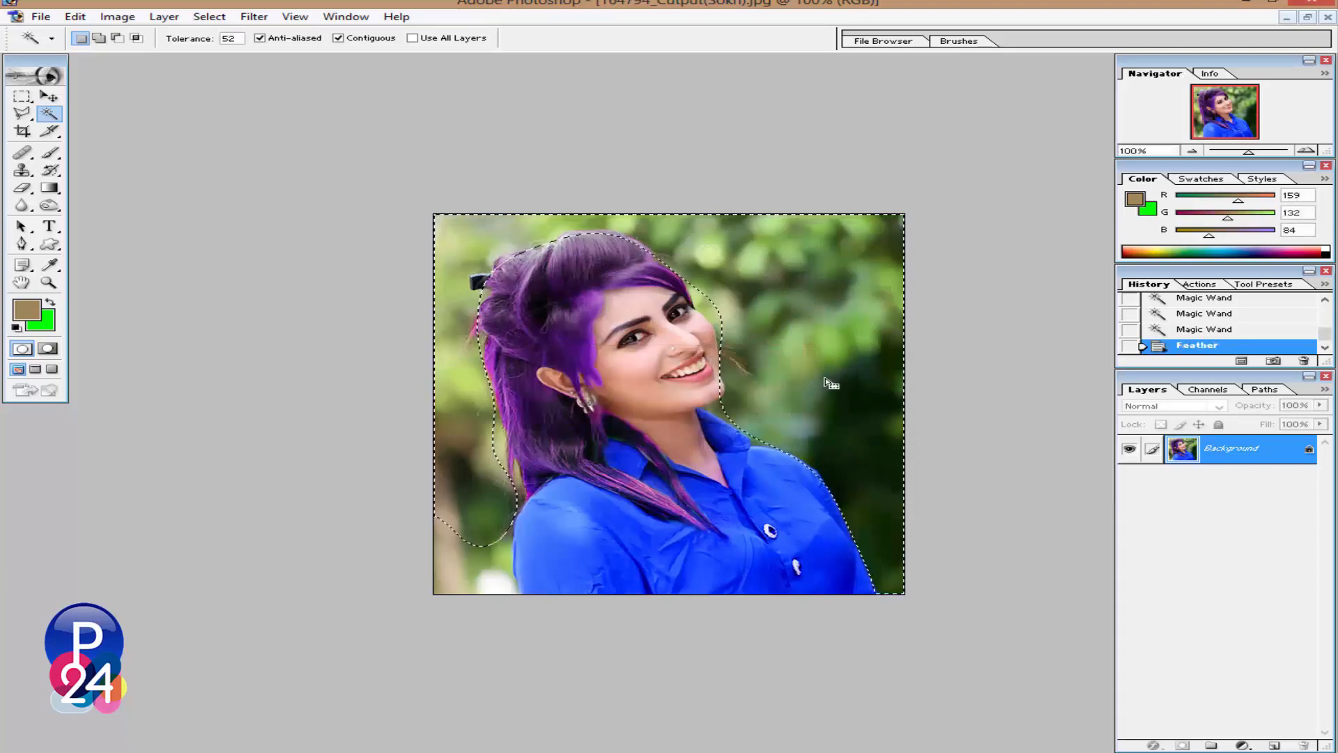
Lower the background's Blue channel in Curves, moving the midpoint to about input 140, output 118
click(117, 16)
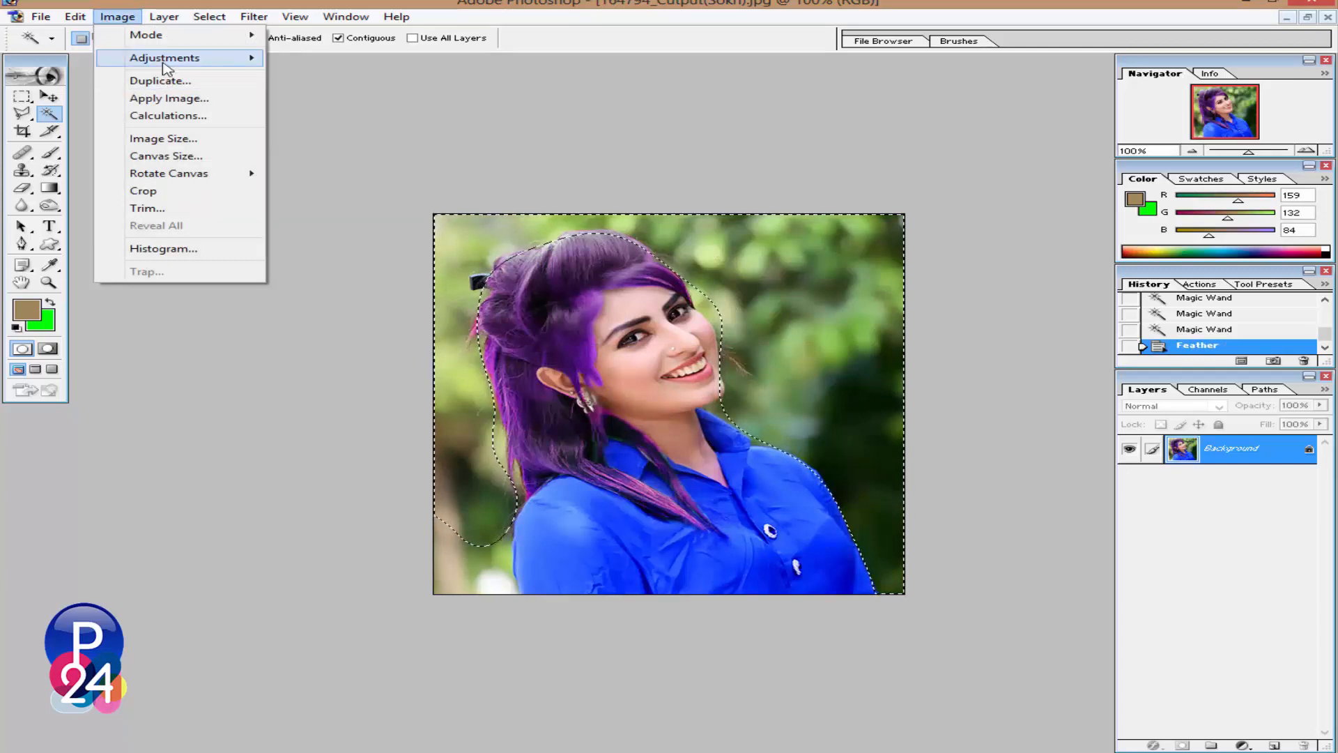
mouse_move(167, 59)
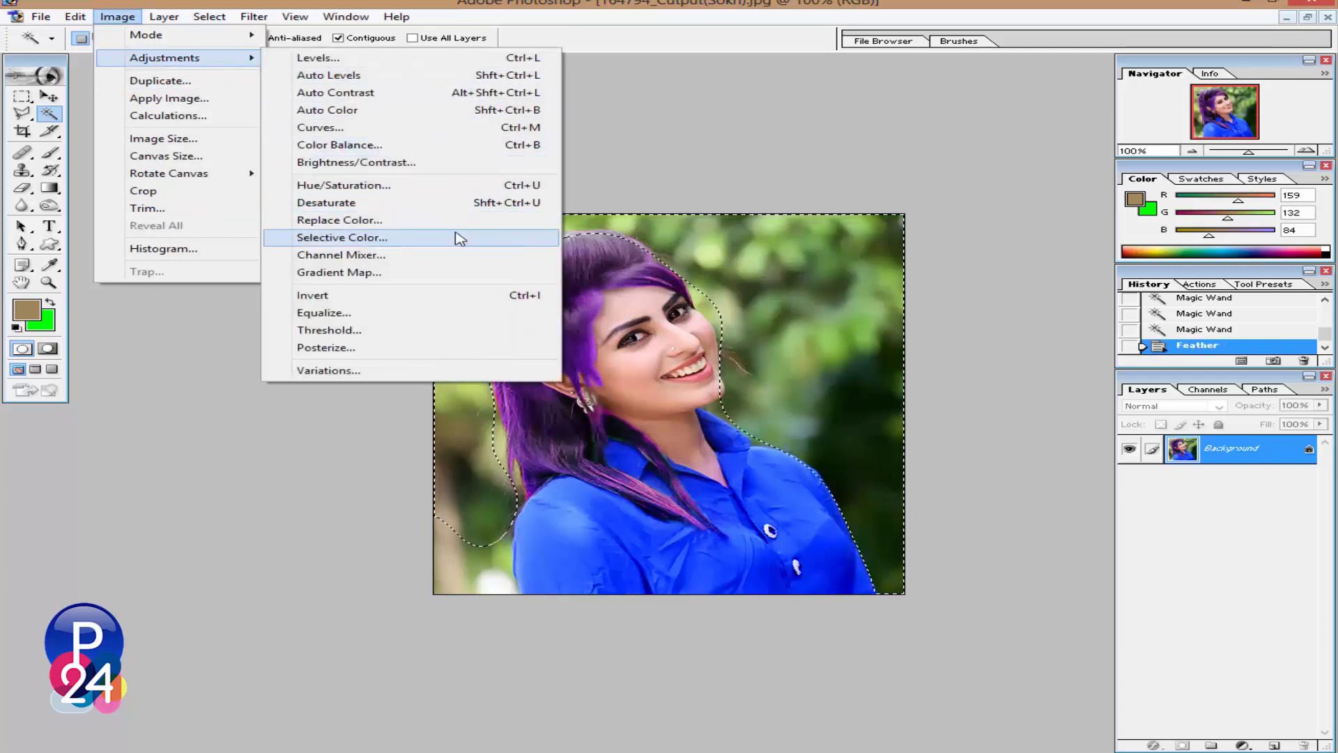
click(434, 128)
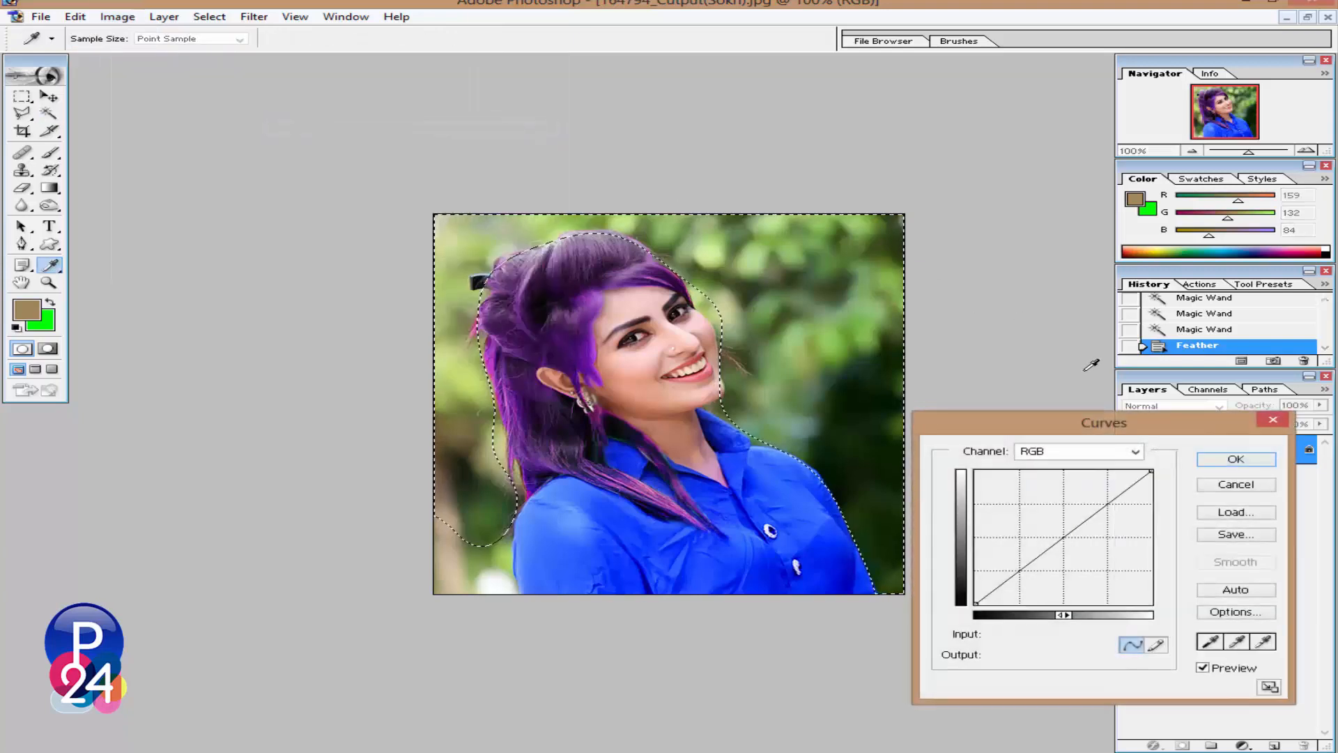
drag(1079, 435, 1187, 417)
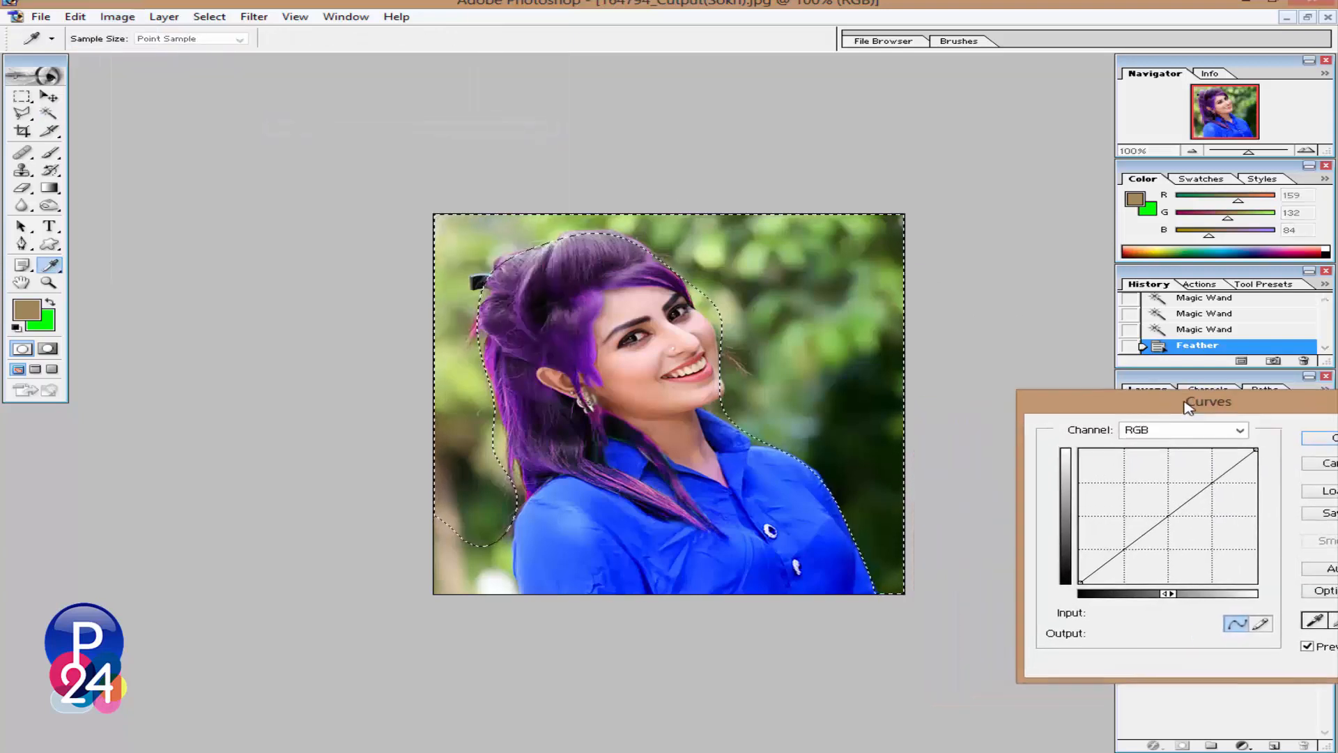
click(1154, 435)
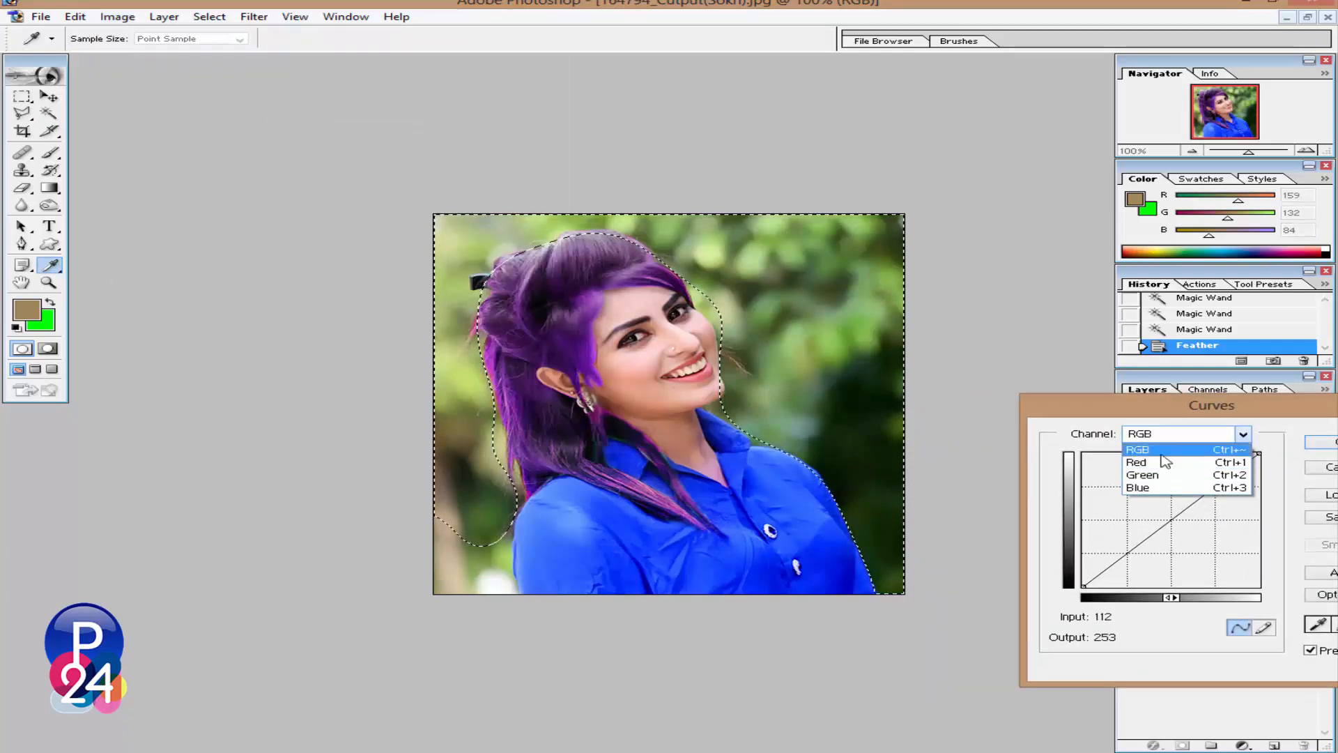
click(1163, 450)
drag(1165, 514, 1180, 524)
click(1160, 433)
click(1160, 487)
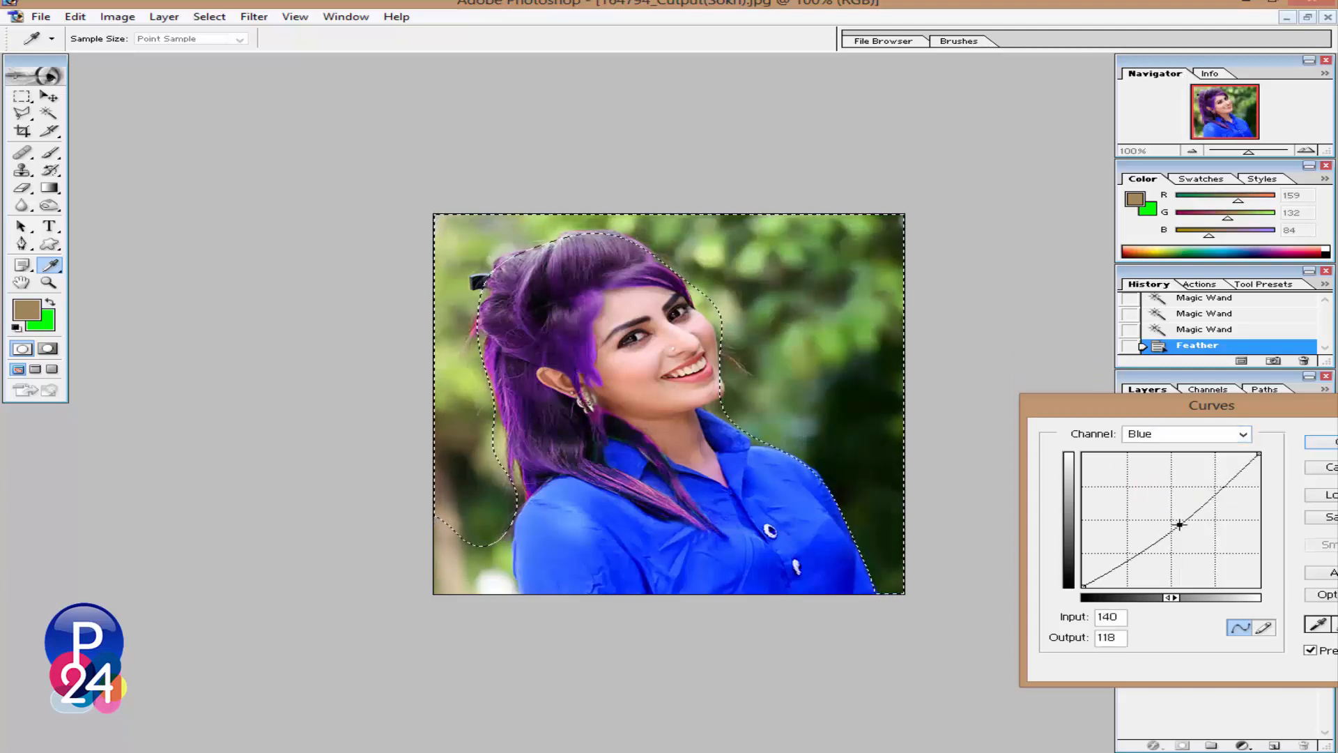
Raise the background's Green channel curve to about input 112, output 149
click(1169, 437)
click(1172, 475)
drag(1171, 519, 1158, 507)
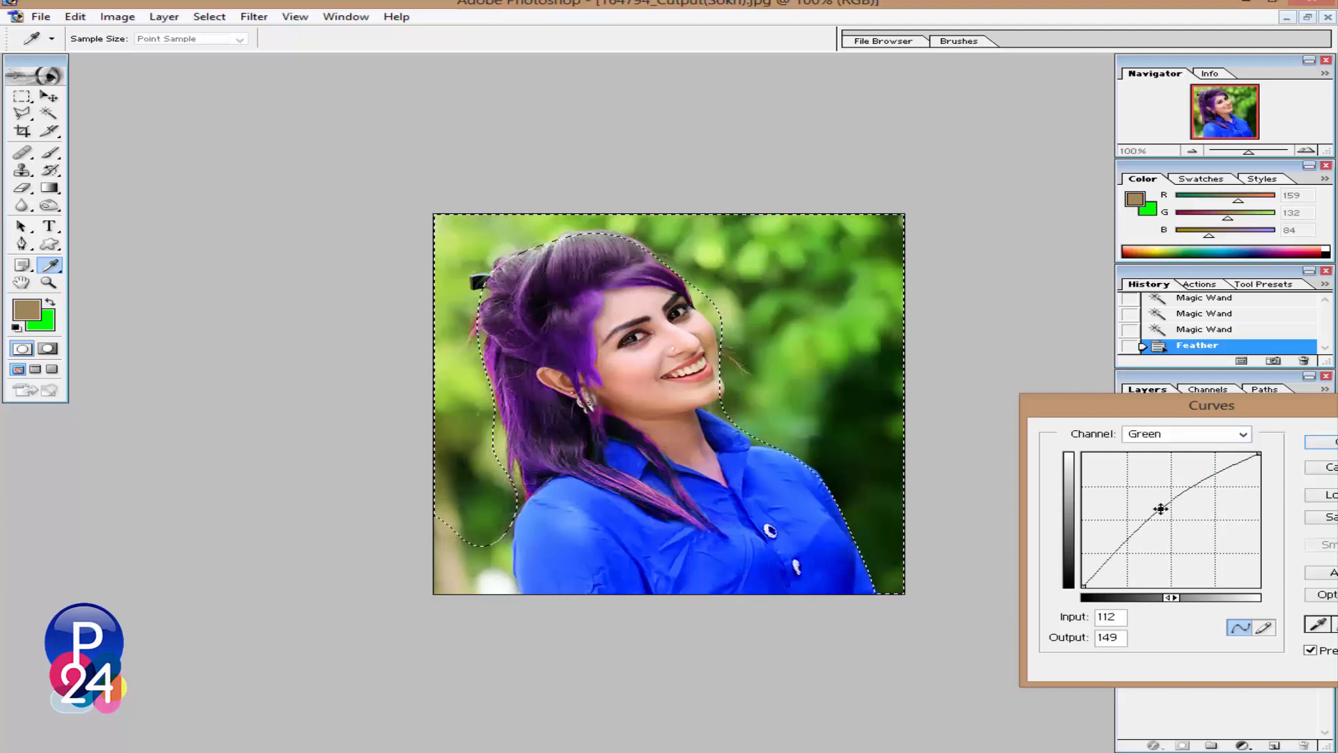
Lower the background's RGB curve to input 142, output 126, apply Curves, and clear the selection
click(1168, 435)
click(1170, 448)
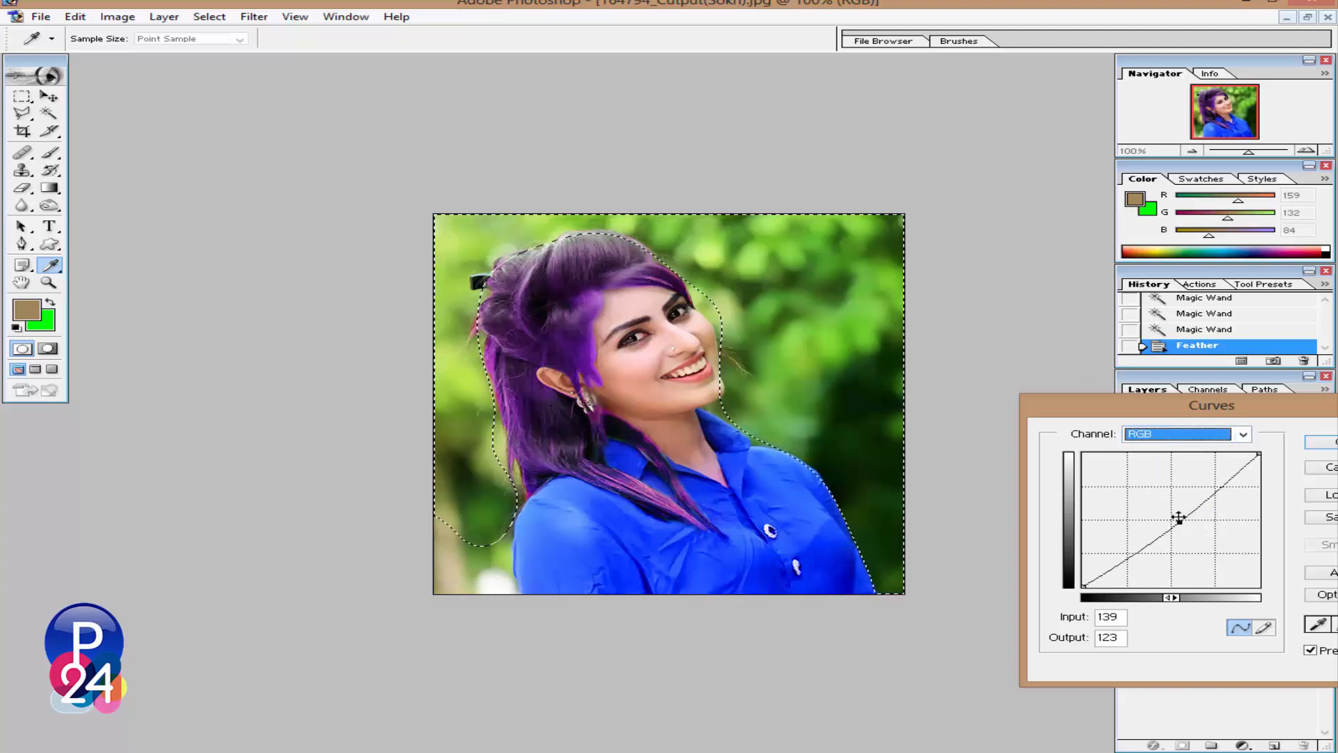
click(1315, 442)
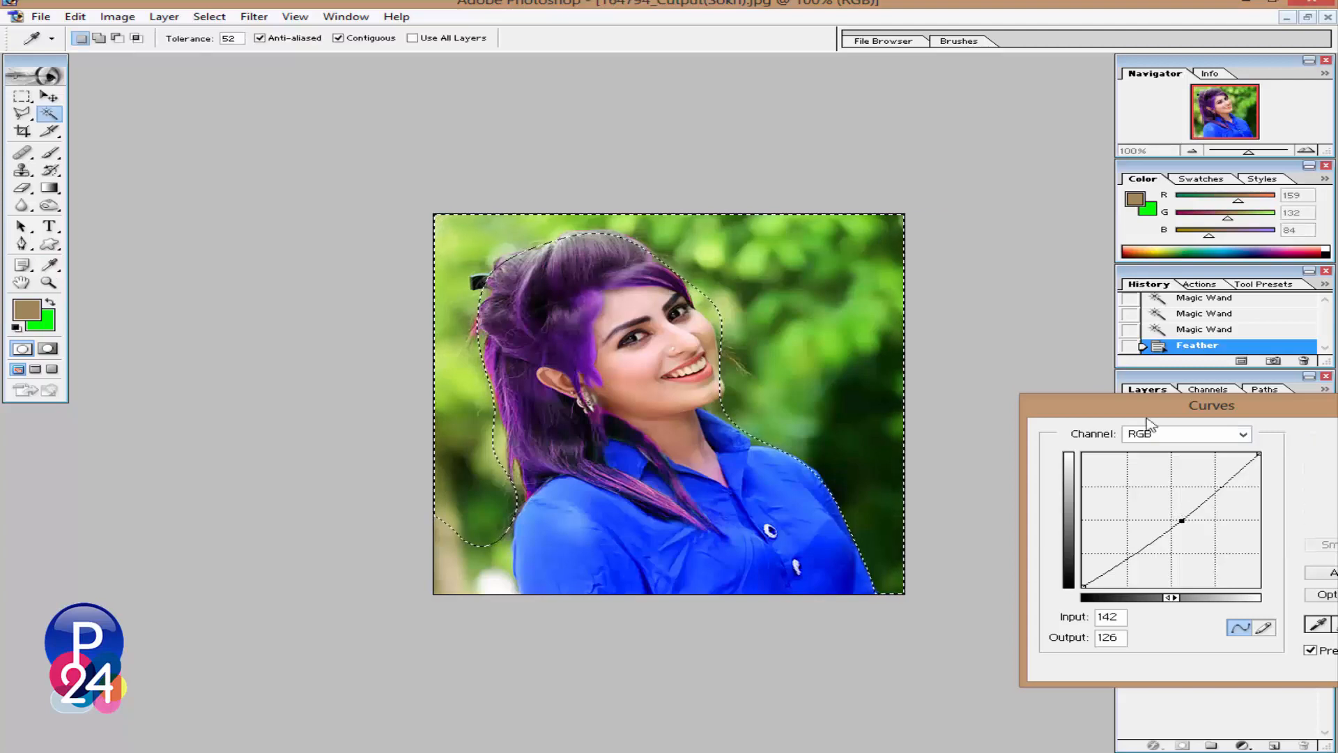
right_click(738, 286)
click(843, 397)
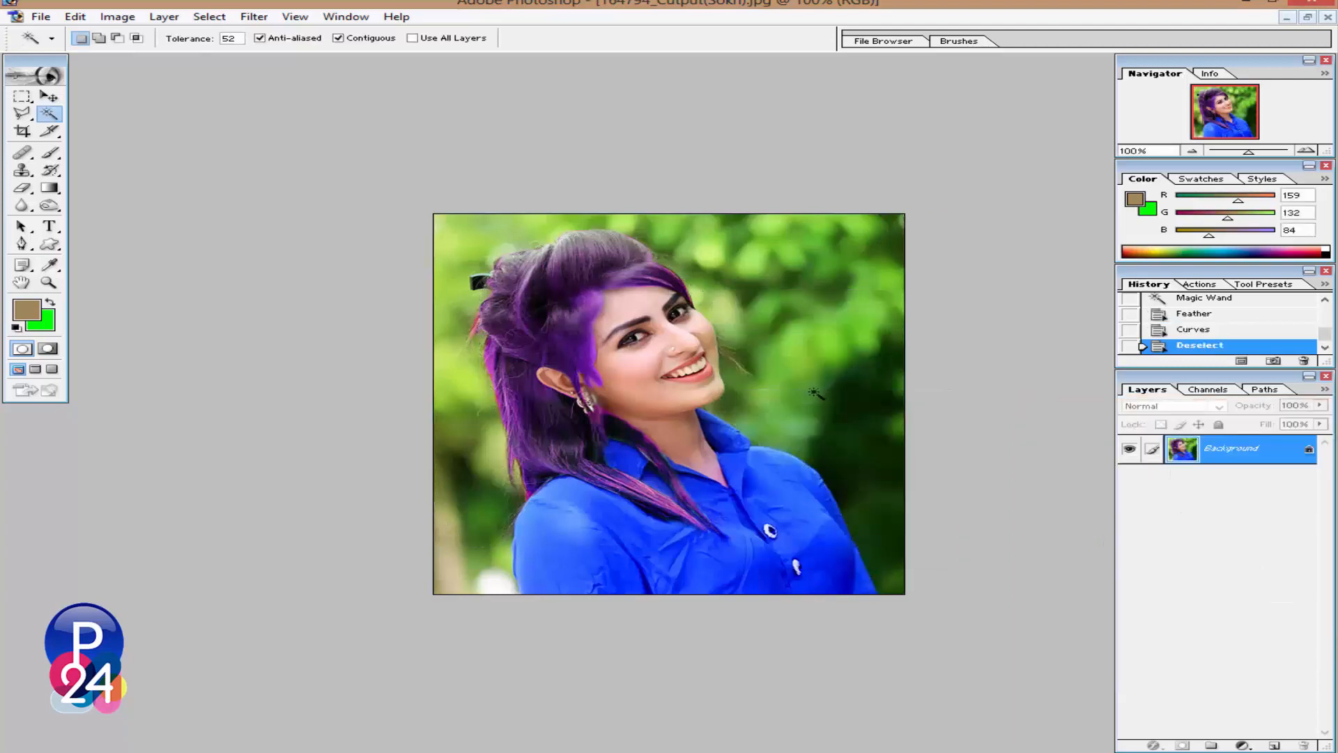
Examine the recolored hair, shirt and background in the whole image at 25% and 100% zoom
key(ctrl+minus)
key(ctrl+minus)
key(ctrl+minus)
key(ctrl+minus)
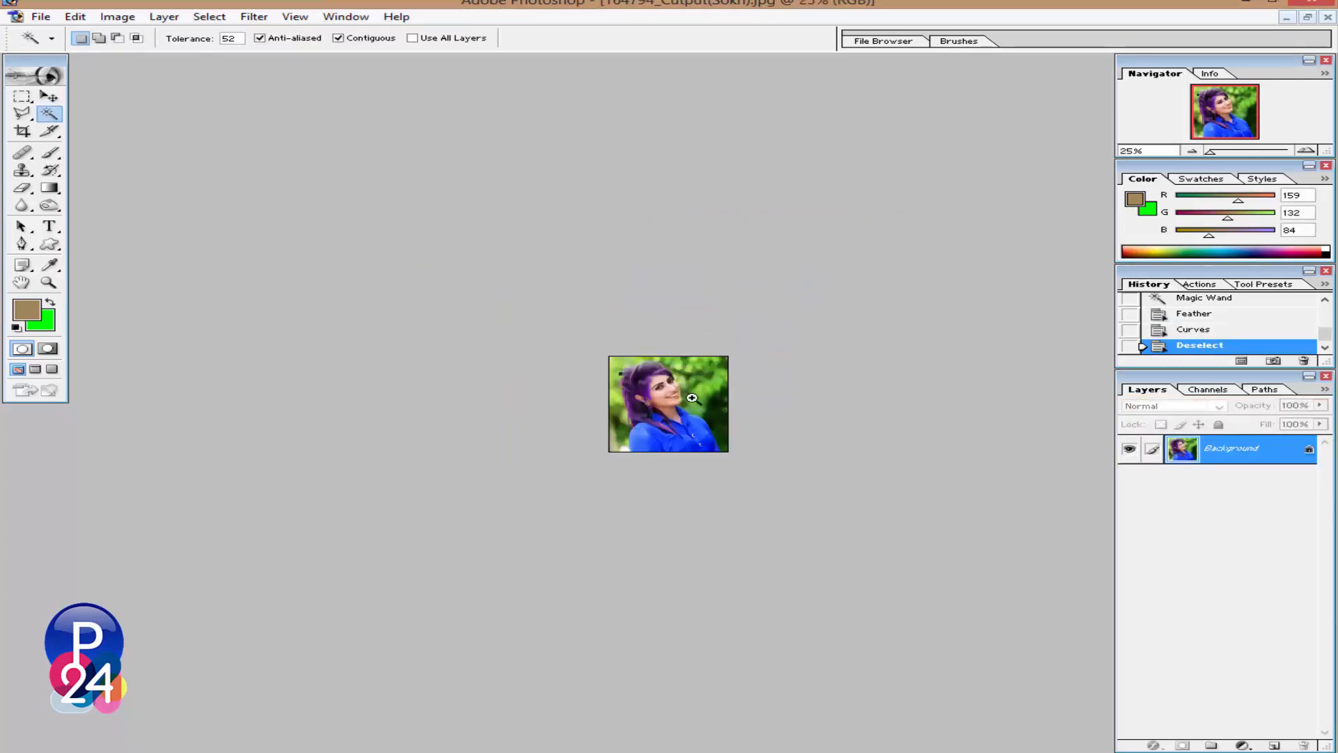
ctrl+click(692, 398)
ctrl+click(692, 397)
ctrl+click(691, 397)
ctrl+click(692, 395)
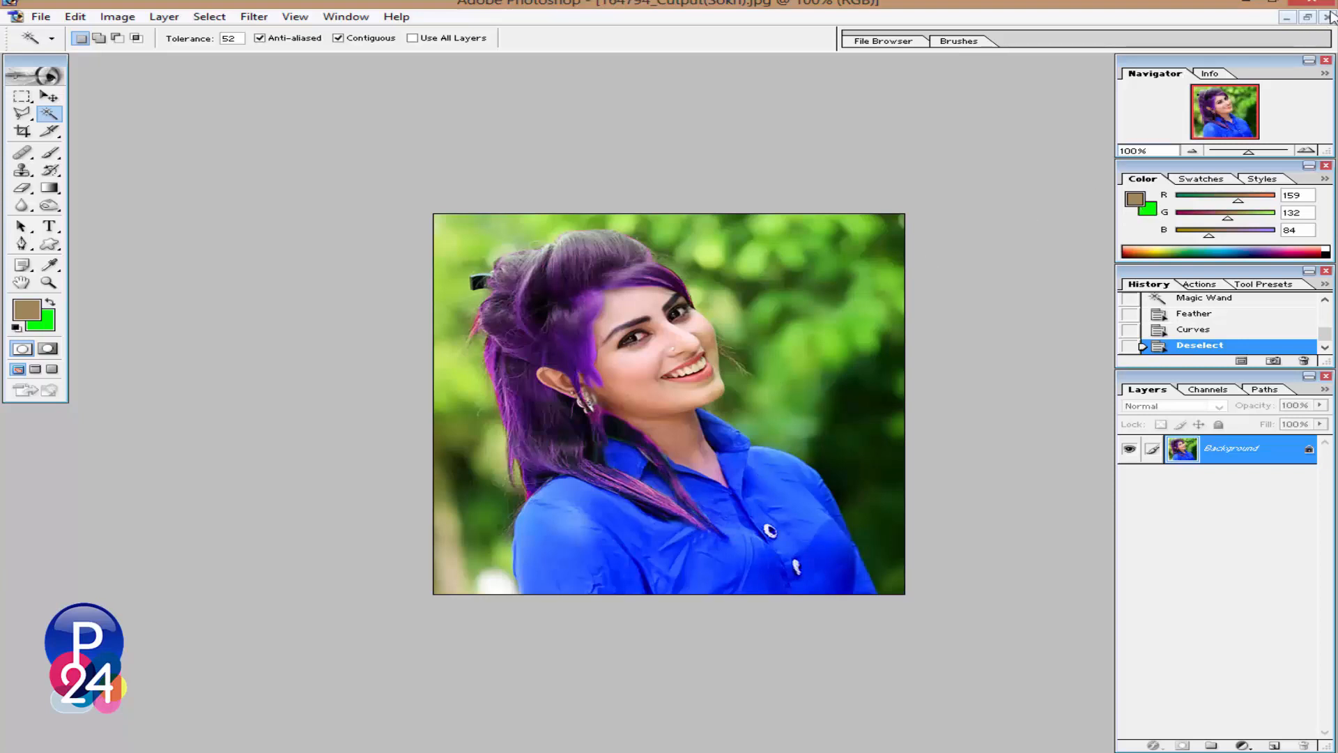
Restore the finished portrait to a floating window and make the hqdefault.jpg document active
click(1309, 18)
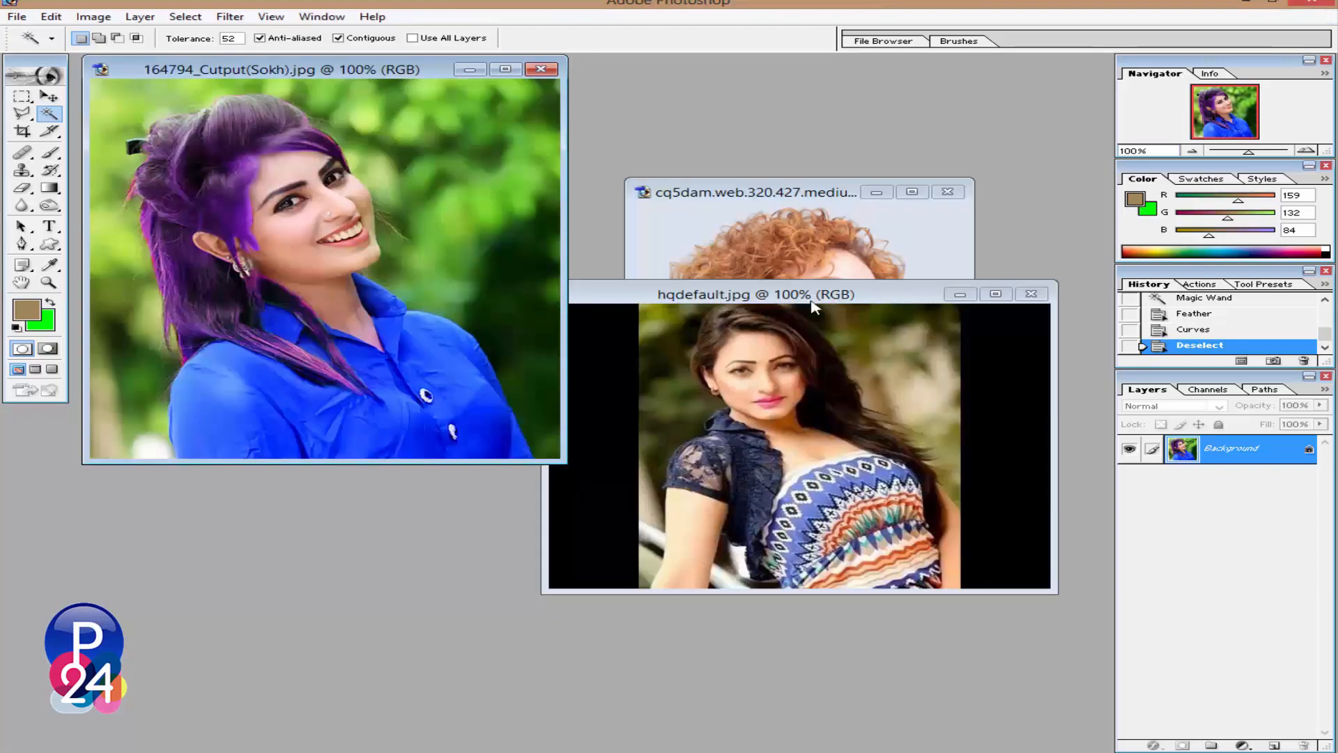
click(785, 299)
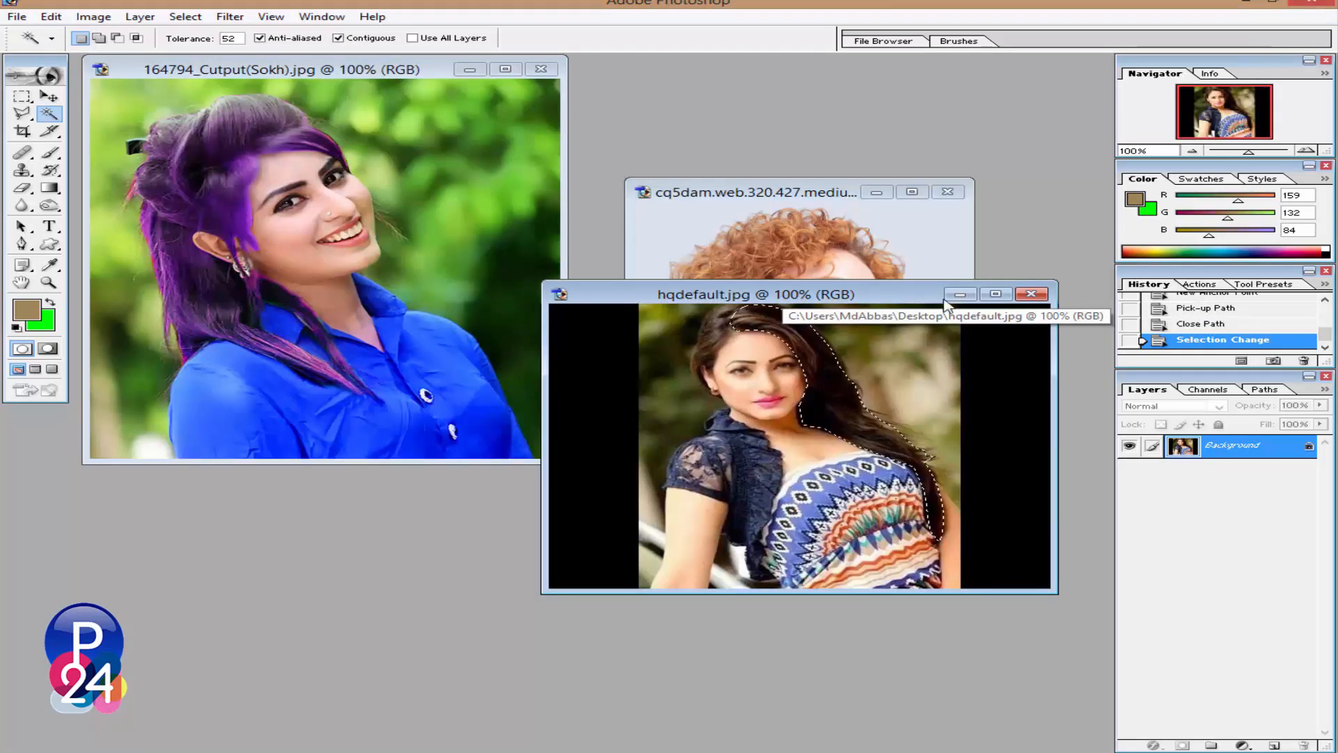
Replace the old selection in hqdefault.jpg with a Magic Wand selection of the long dark hair, trimming stray background with the Polygonal Lasso
click(996, 295)
right_click(722, 280)
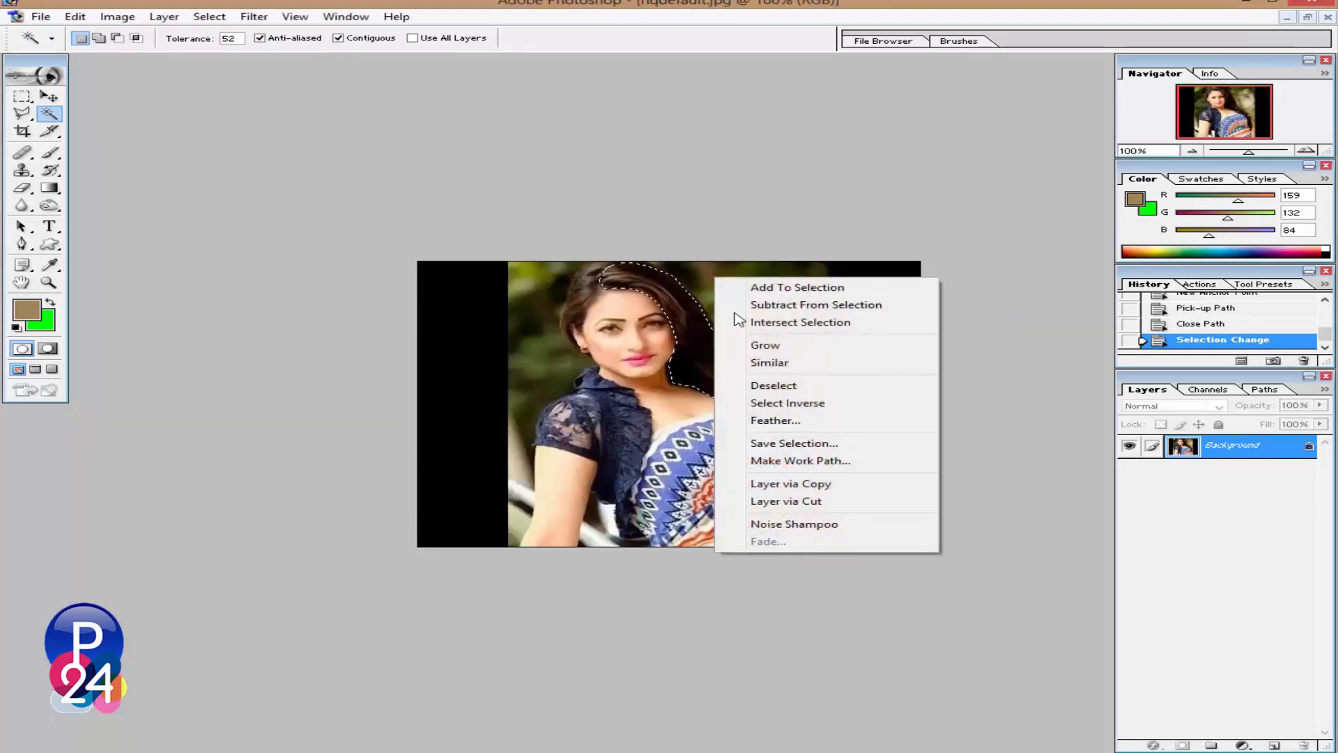
click(802, 381)
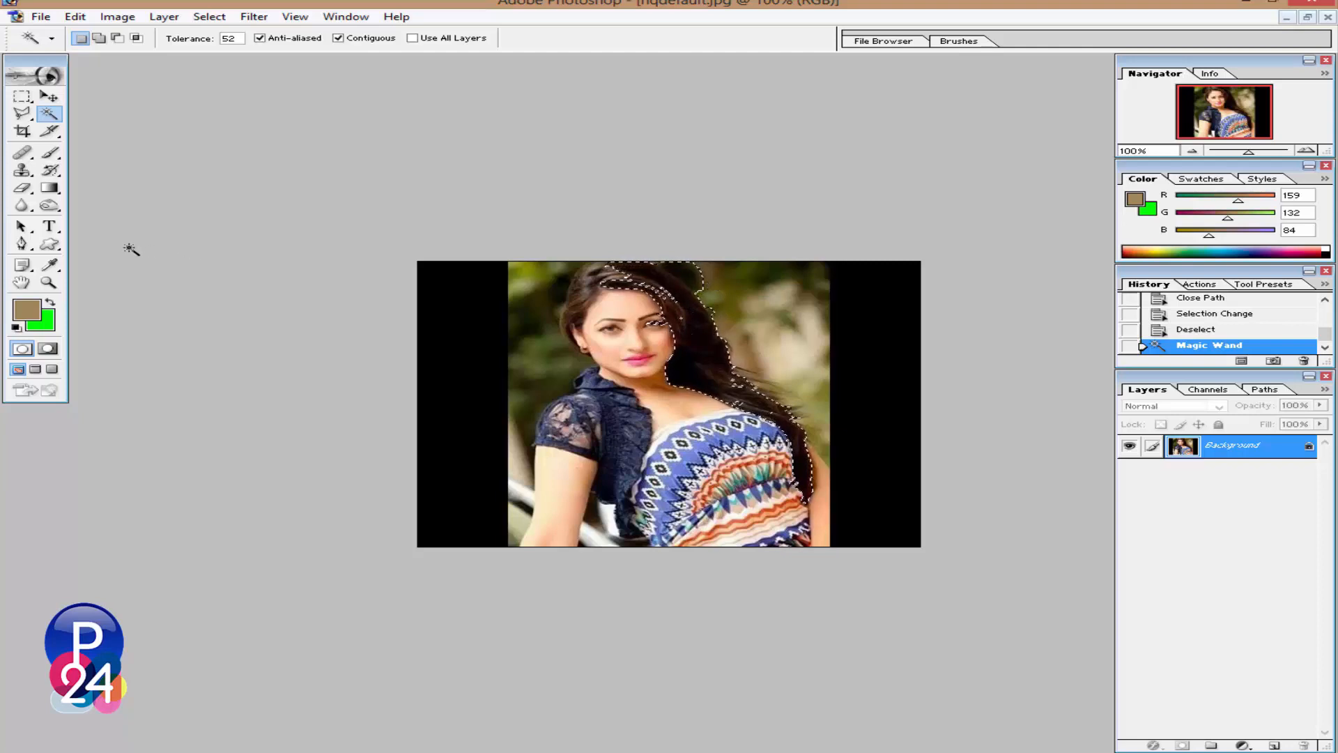
click(22, 116)
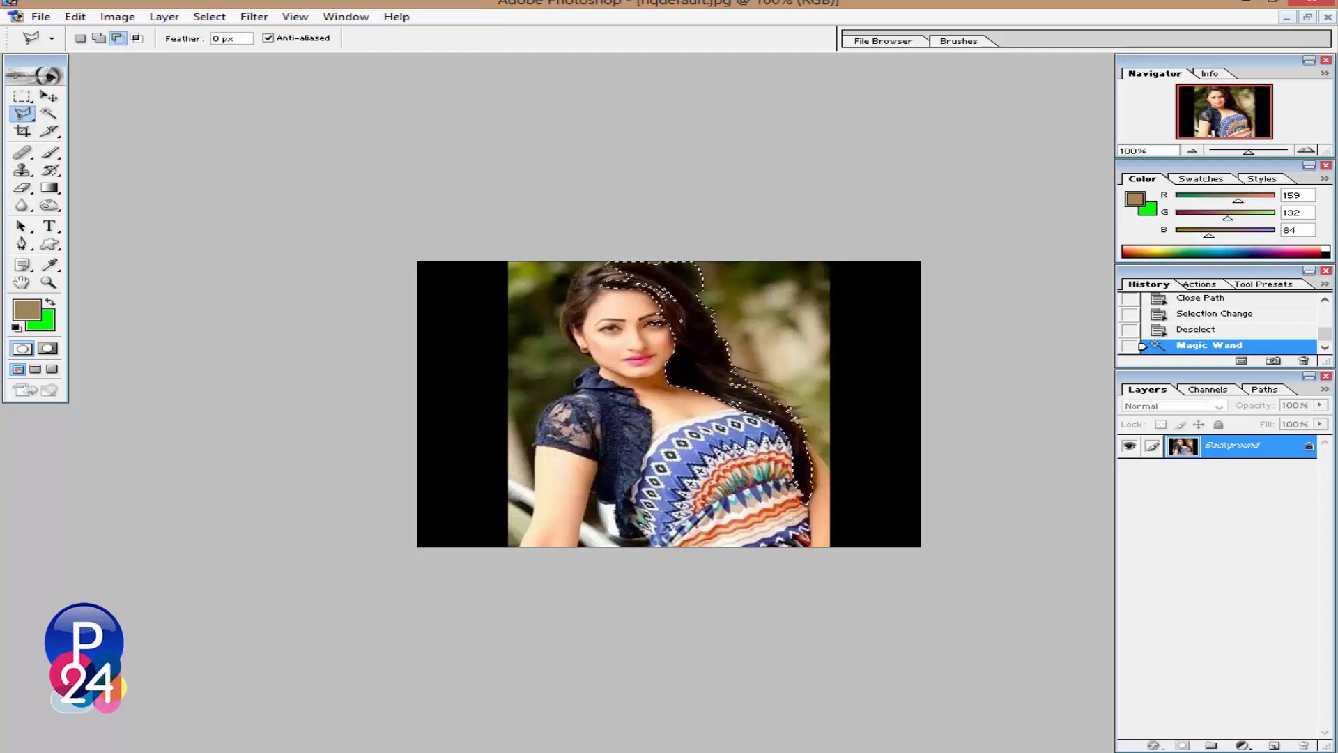
click(636, 302)
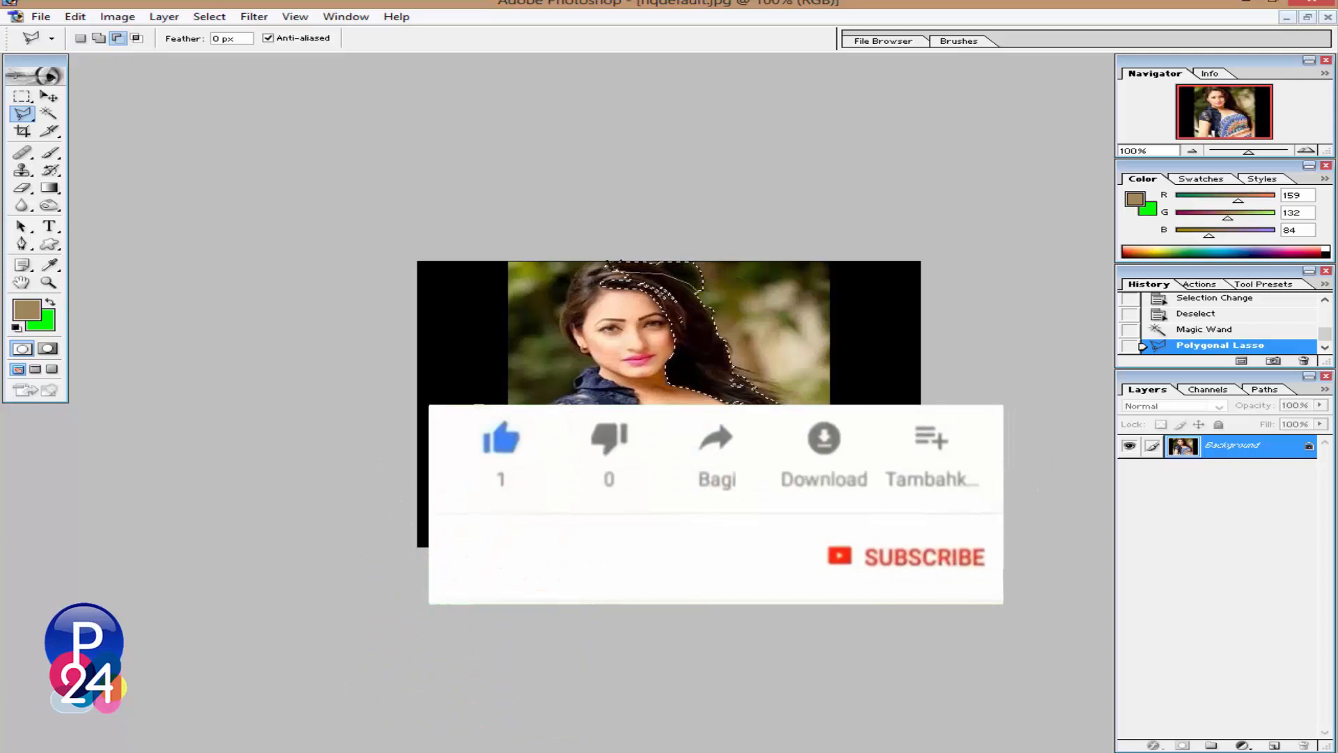
double_click(762, 253)
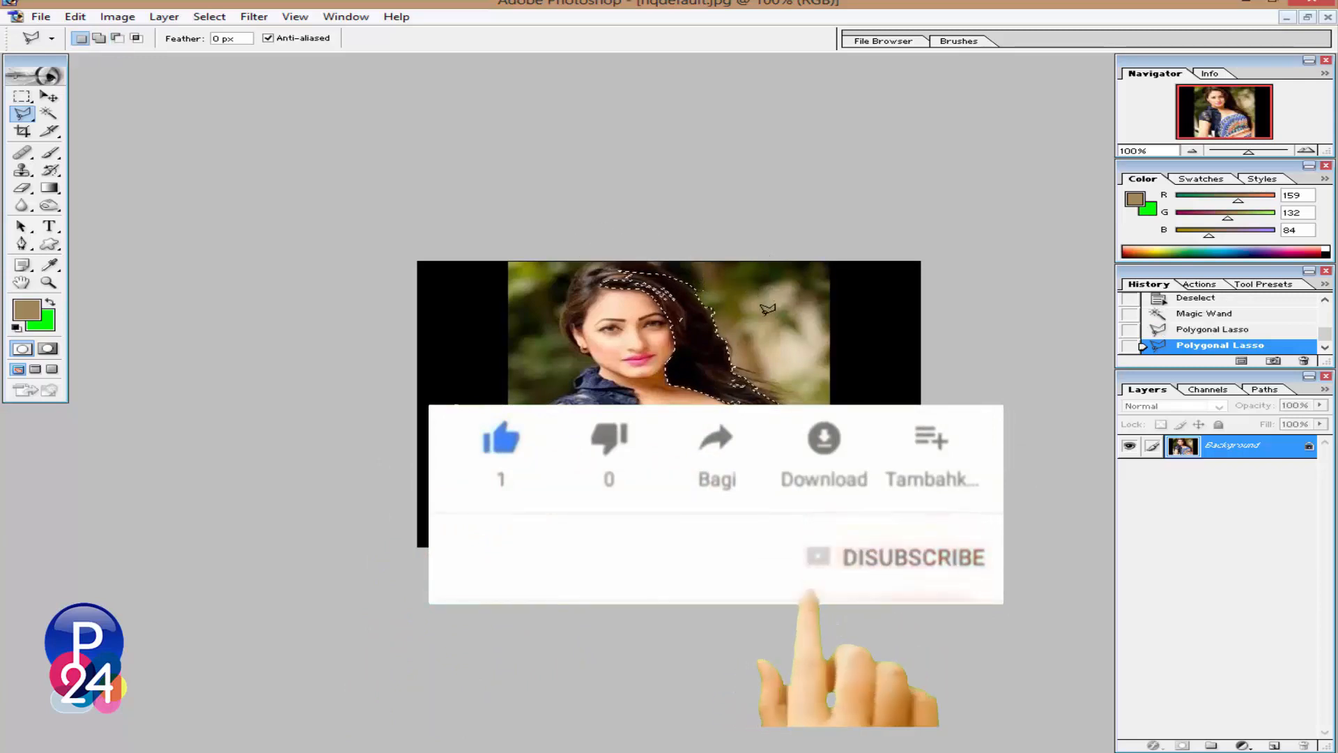
Try feathering the hair selection by 15 pixels, and undo the feather
right_click(718, 313)
click(779, 350)
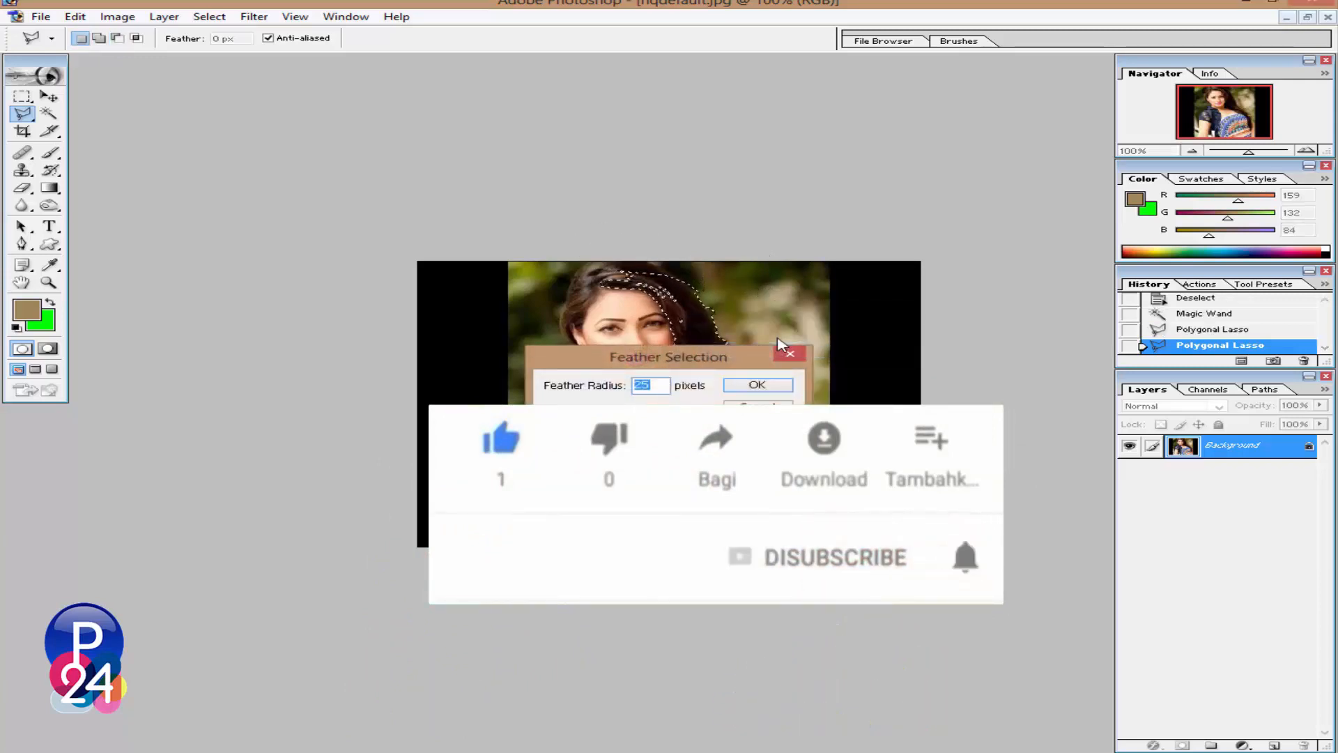
text(1)
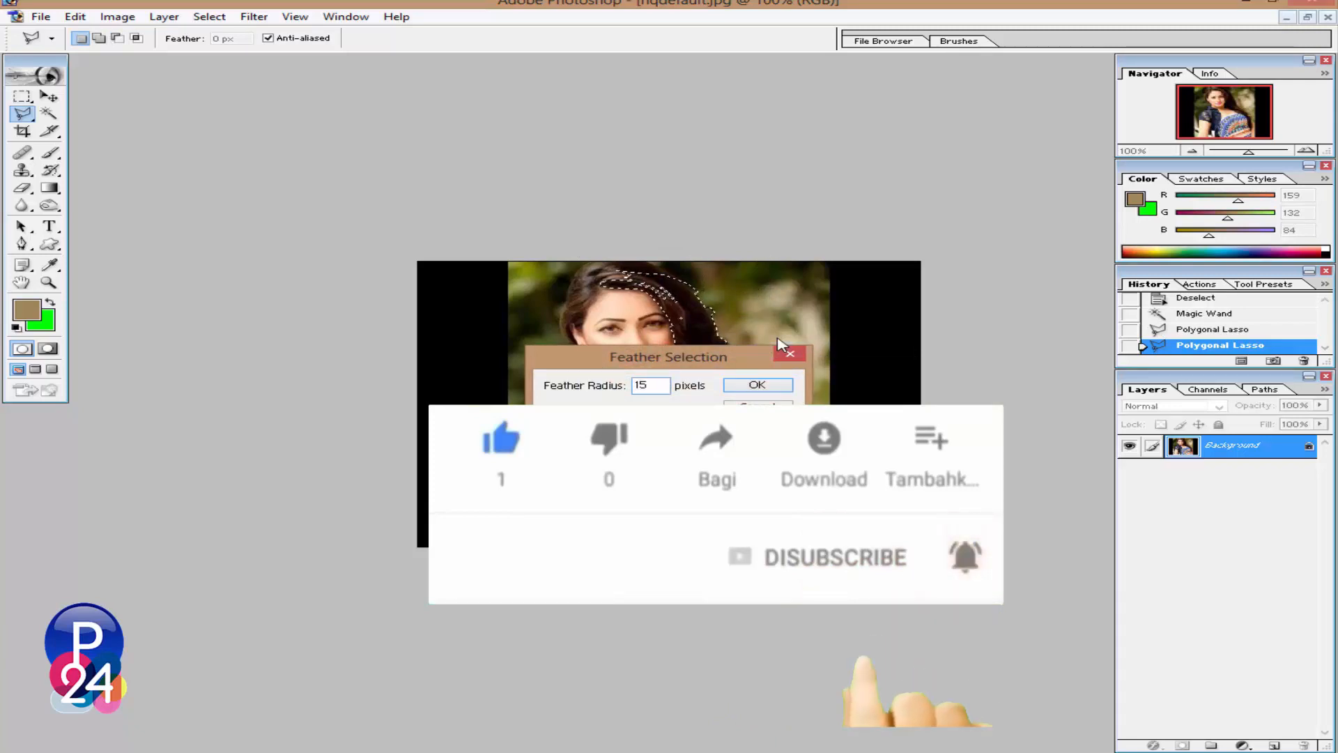
key(Return)
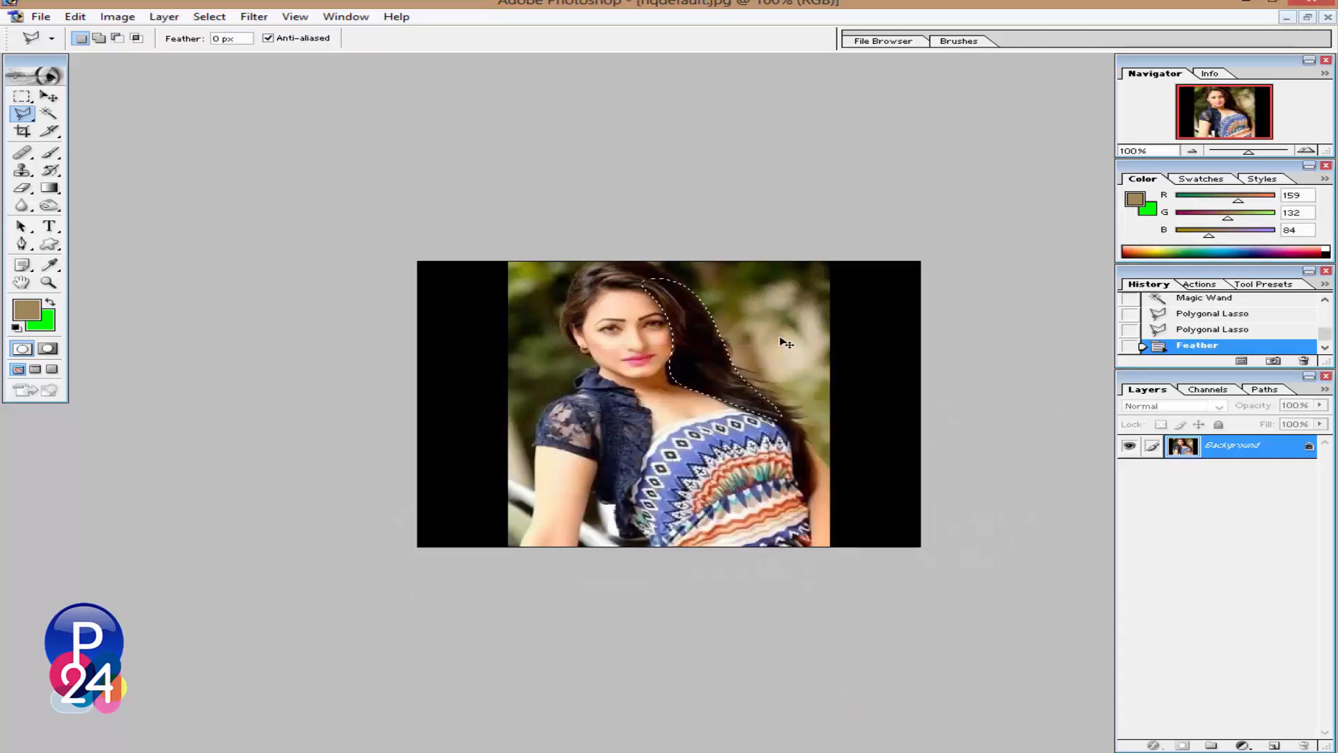
key(ctrl+z)
Feather the hair selection by 7 pixels
right_click(731, 331)
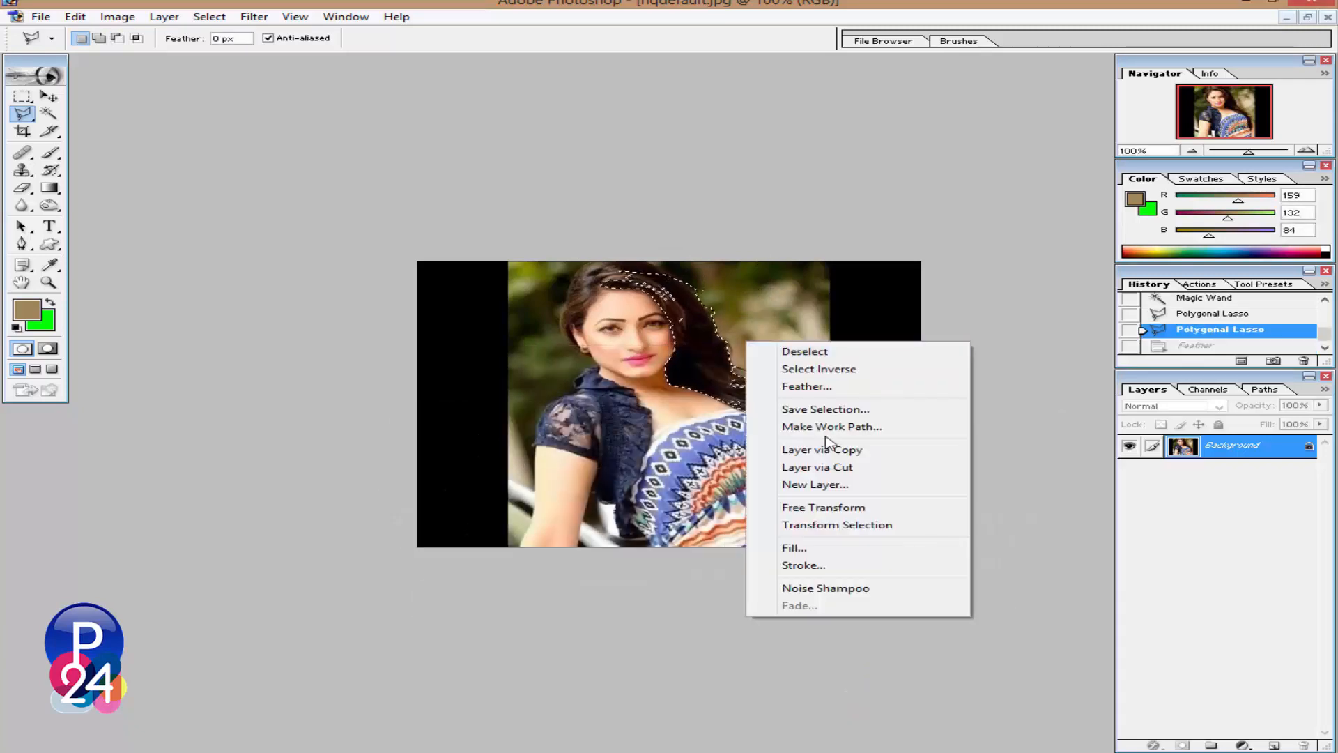
click(823, 389)
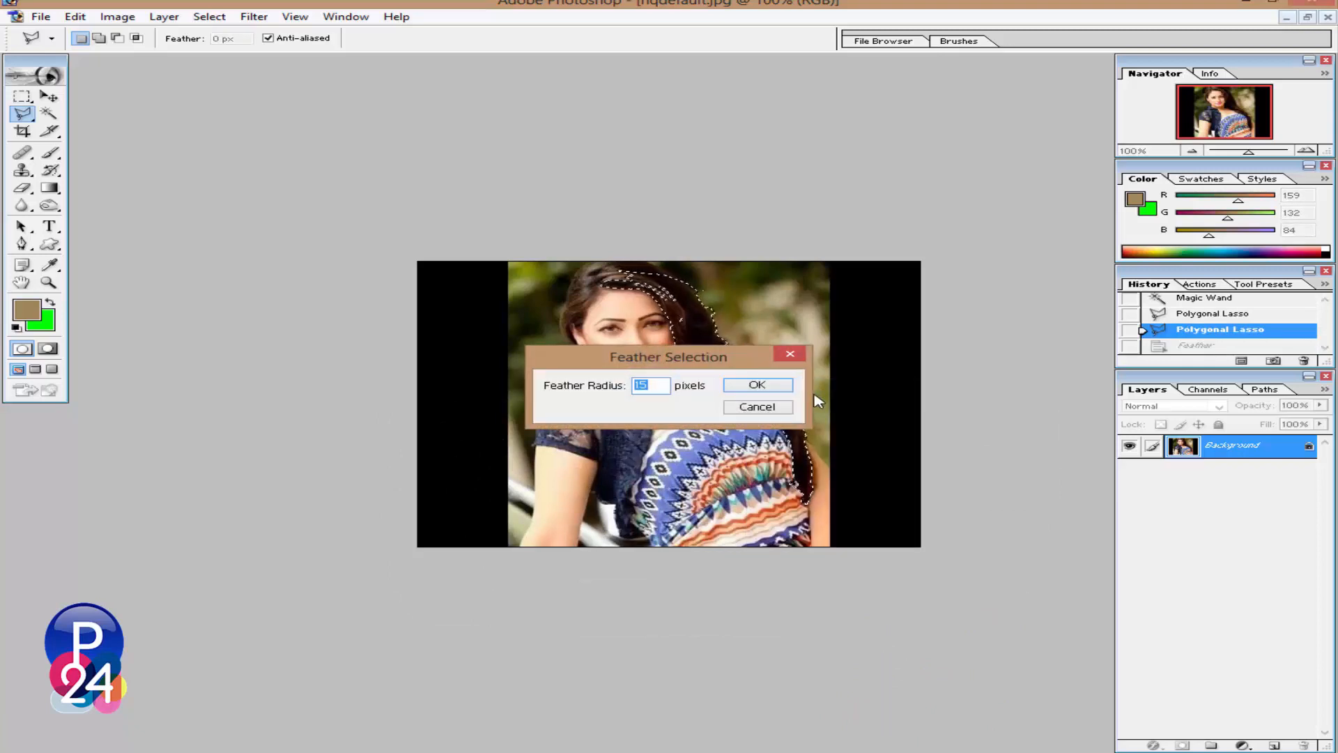
text(7)
key(Return)
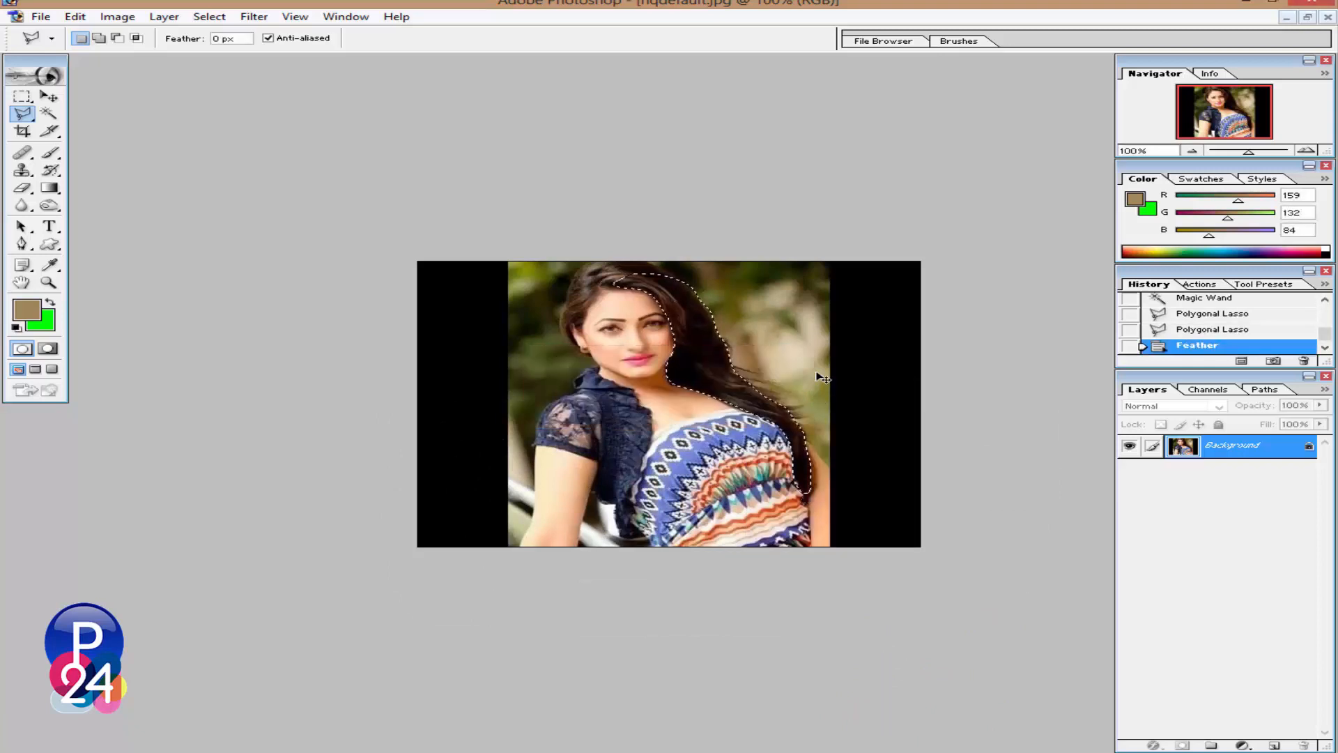
Paste the copied hair into 164794_Cutput(Sokh).jpg and place it from beside the woman's ear down over her shoulder
click(1289, 20)
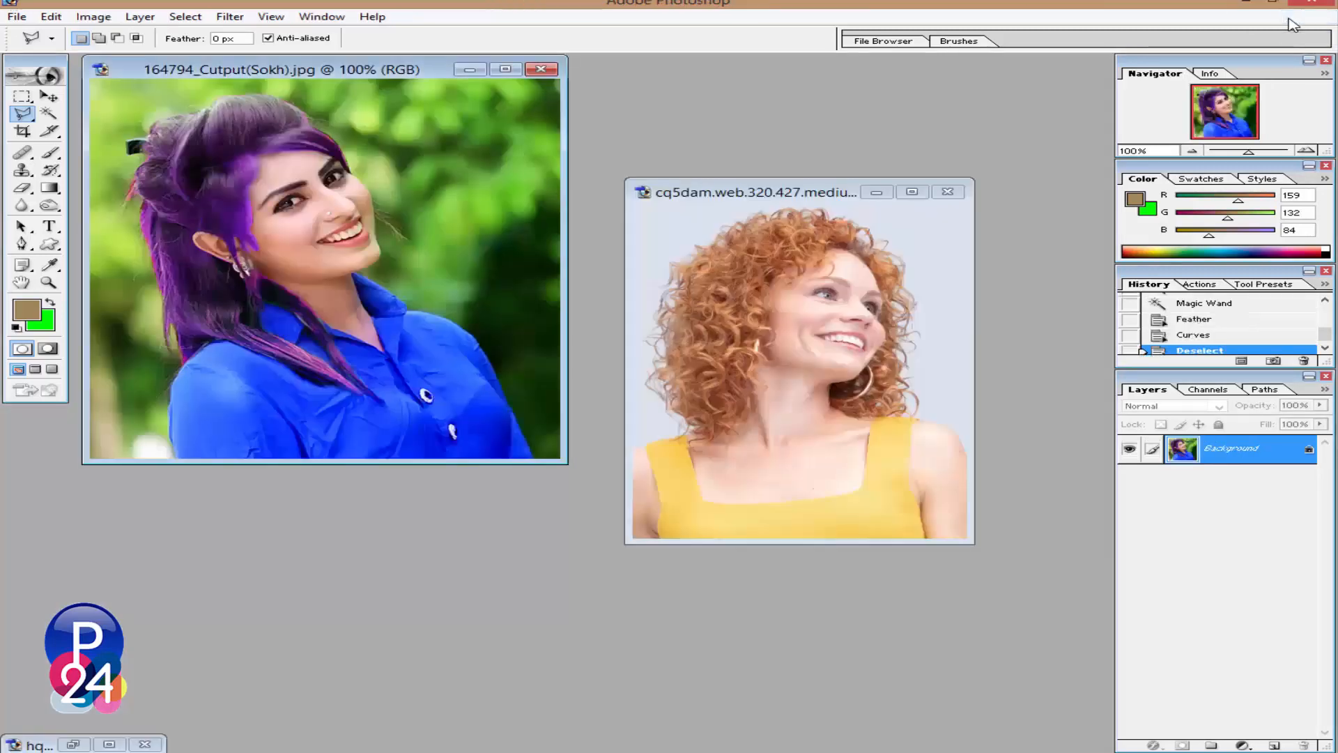
click(504, 69)
click(49, 97)
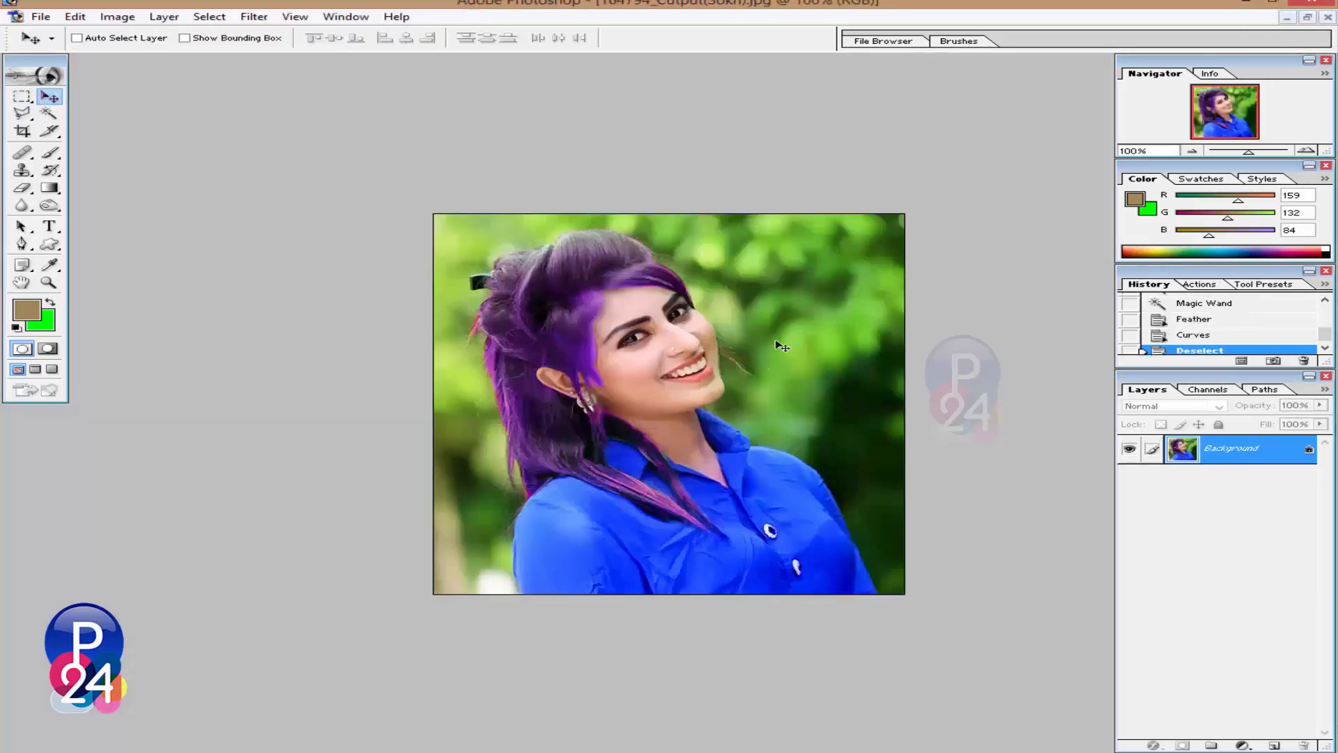
key(ctrl+v)
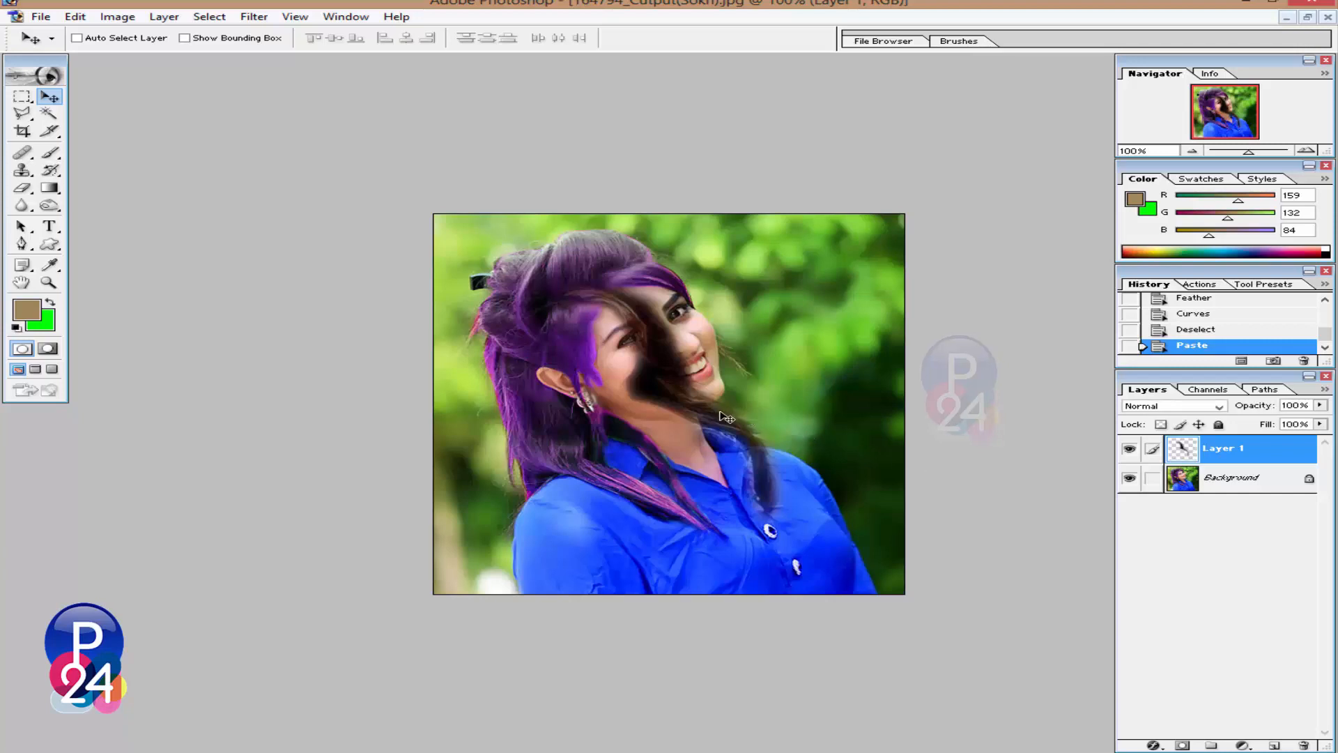
drag(726, 417, 670, 468)
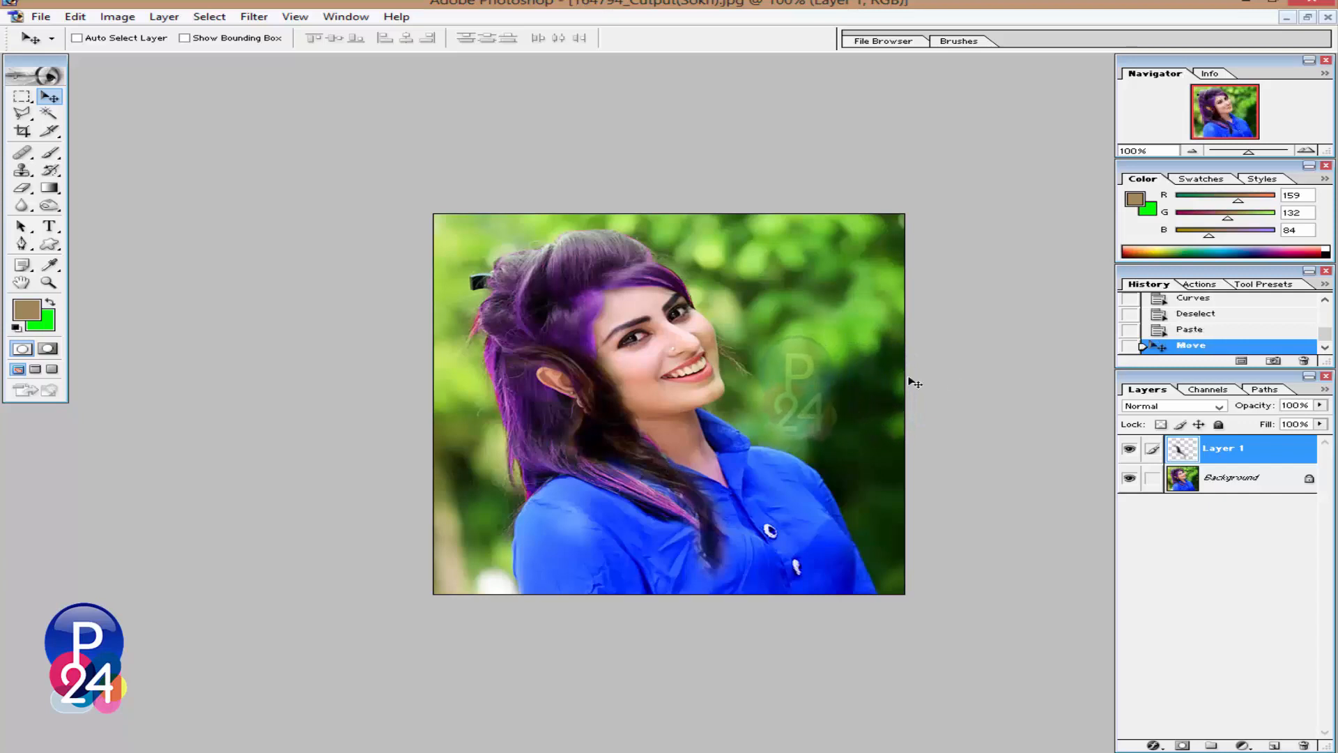
click(119, 19)
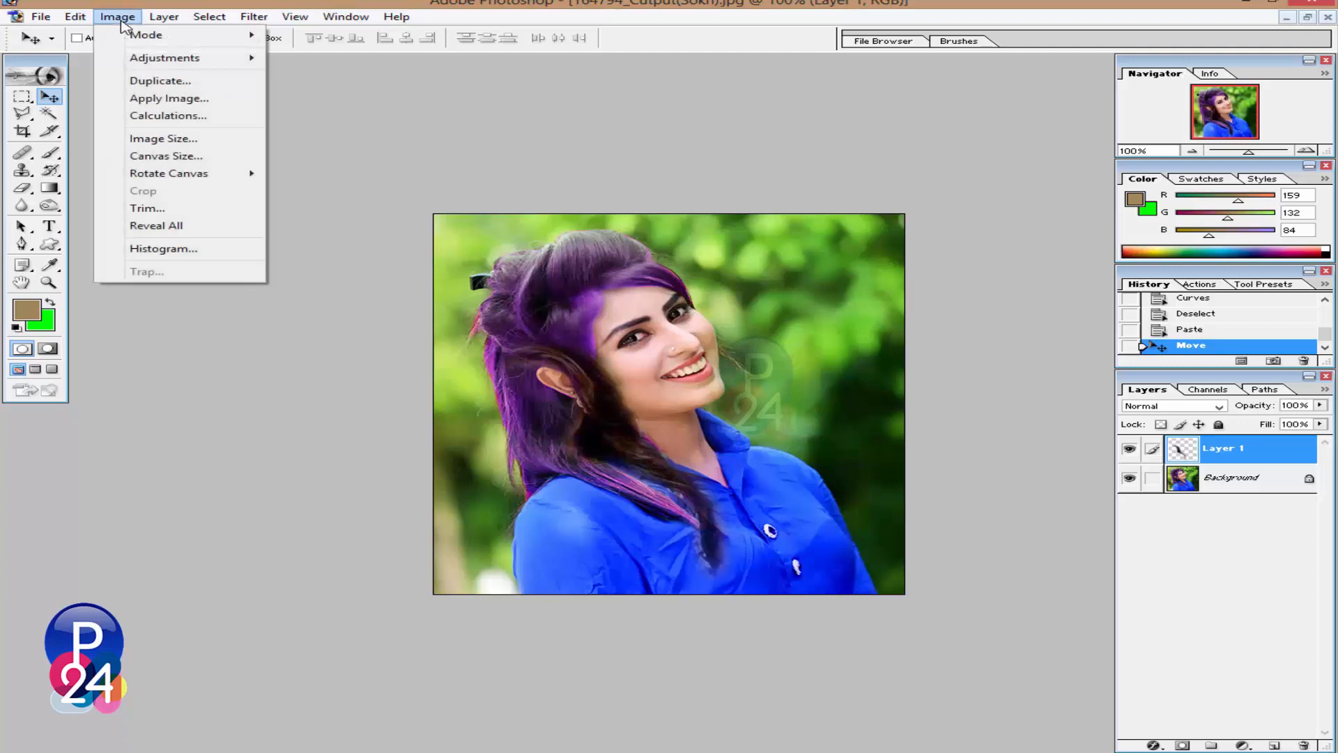
mouse_move(196, 60)
click(346, 59)
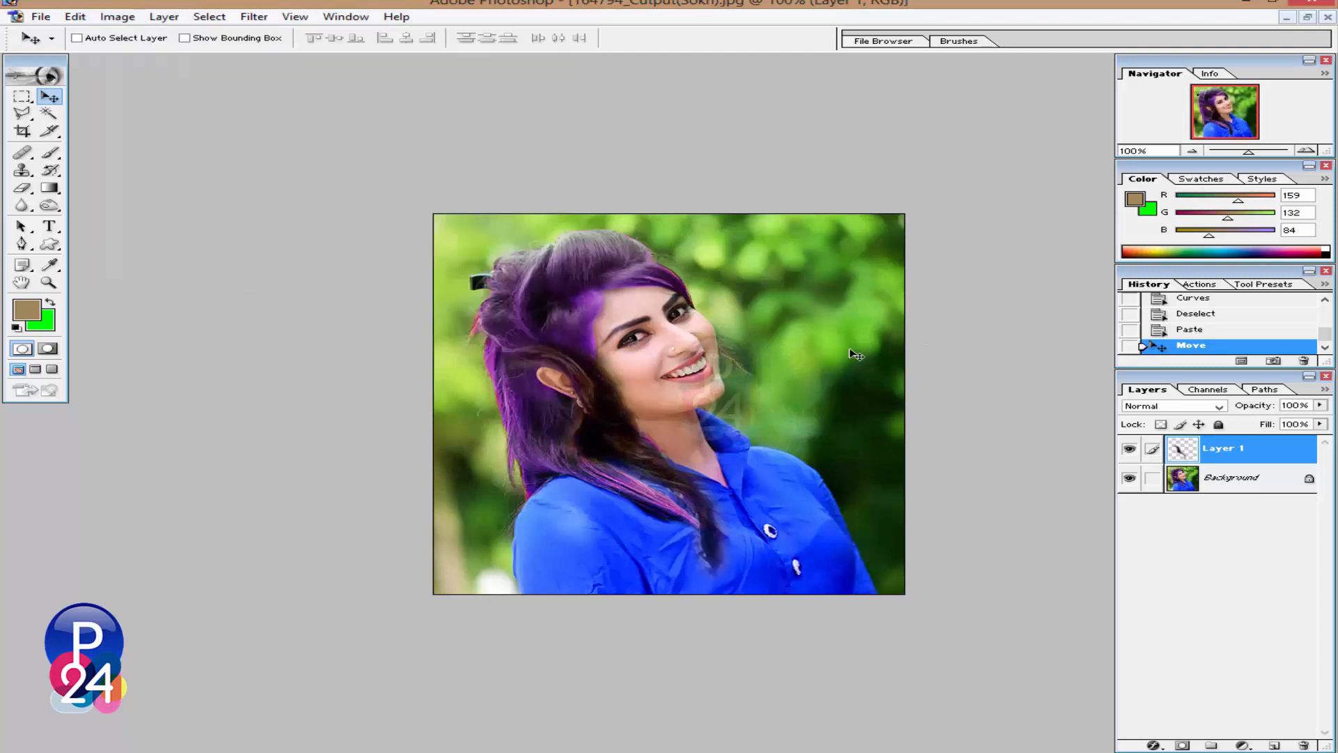
Enlarge the pasted hair slightly with Free Transform and reposition it along the woman's neck and shirt front
key(ctrl+t)
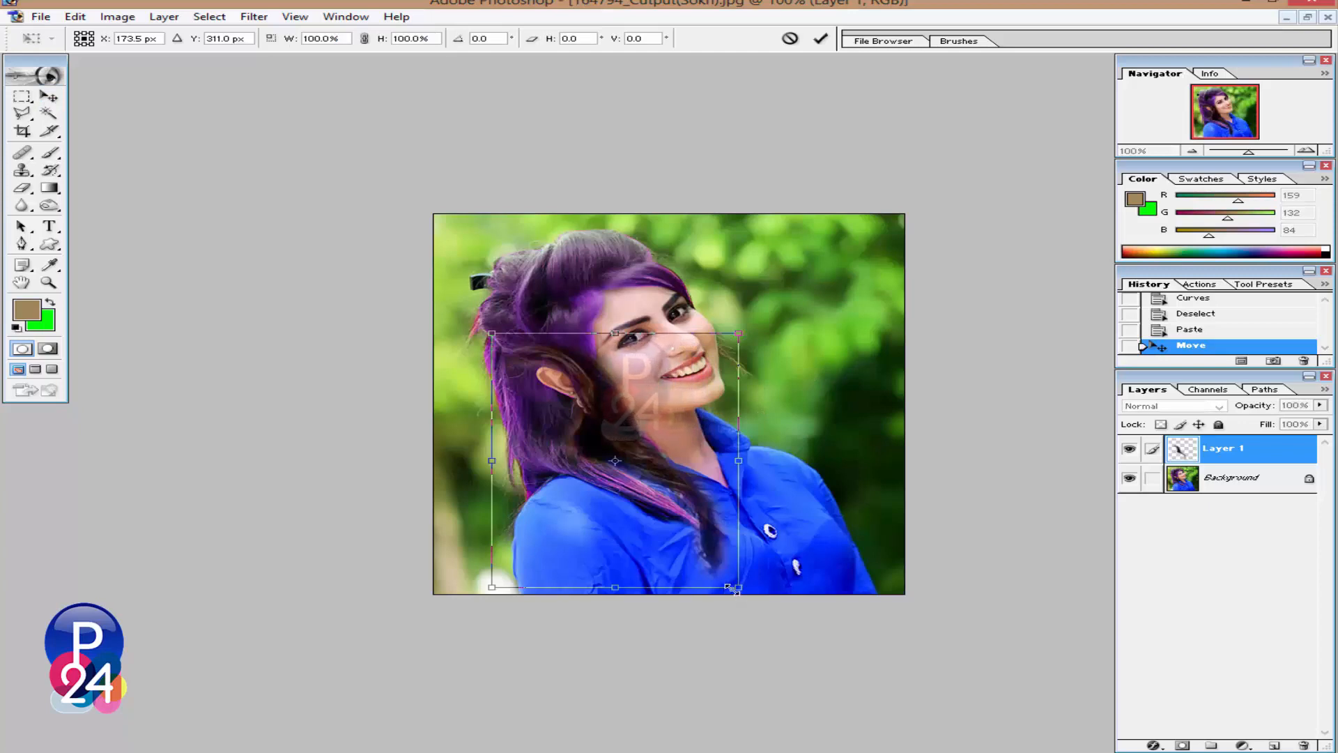
drag(738, 587, 769, 619)
key(Return)
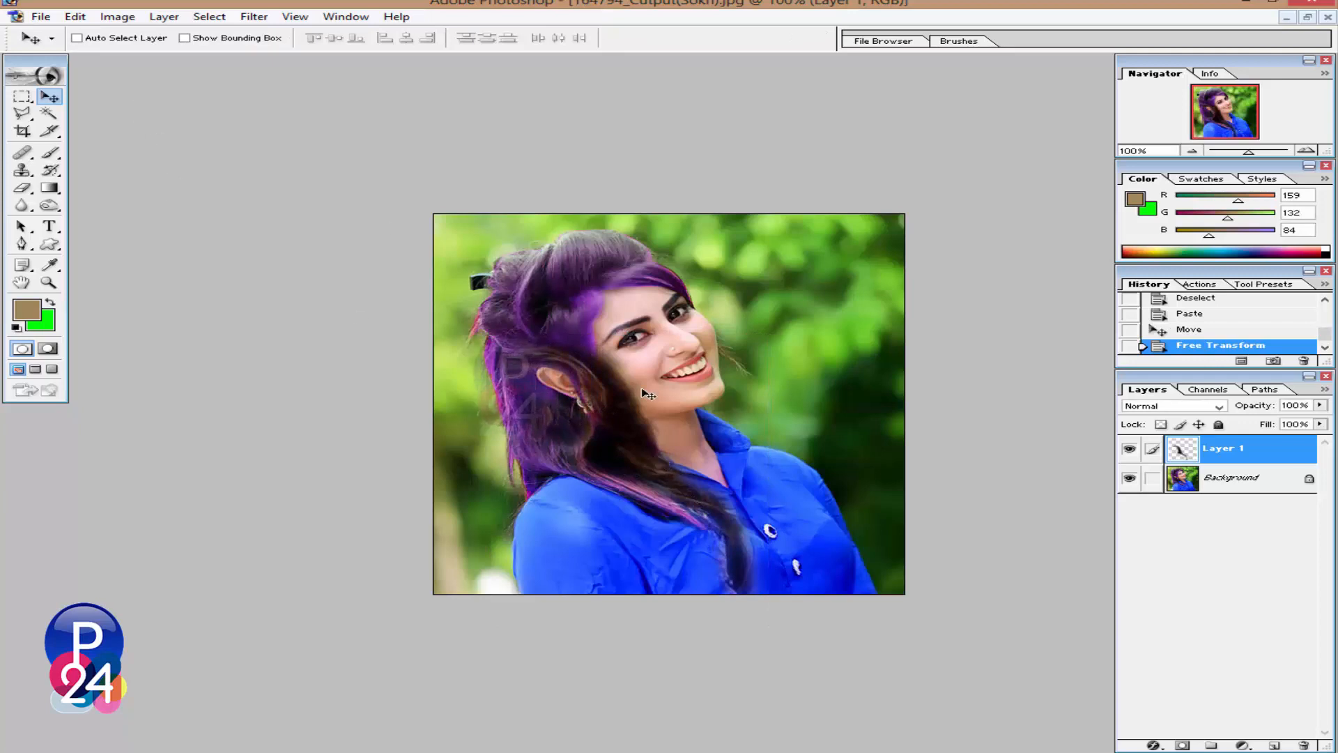
mouse_move(644, 445)
mouse_down()
mouse_move(593, 460)
mouse_move(627, 457)
mouse_up()
Erase stray edges of the pasted hair near the shoulder and along the shirt with a 20-pixel Eraser brush
click(22, 187)
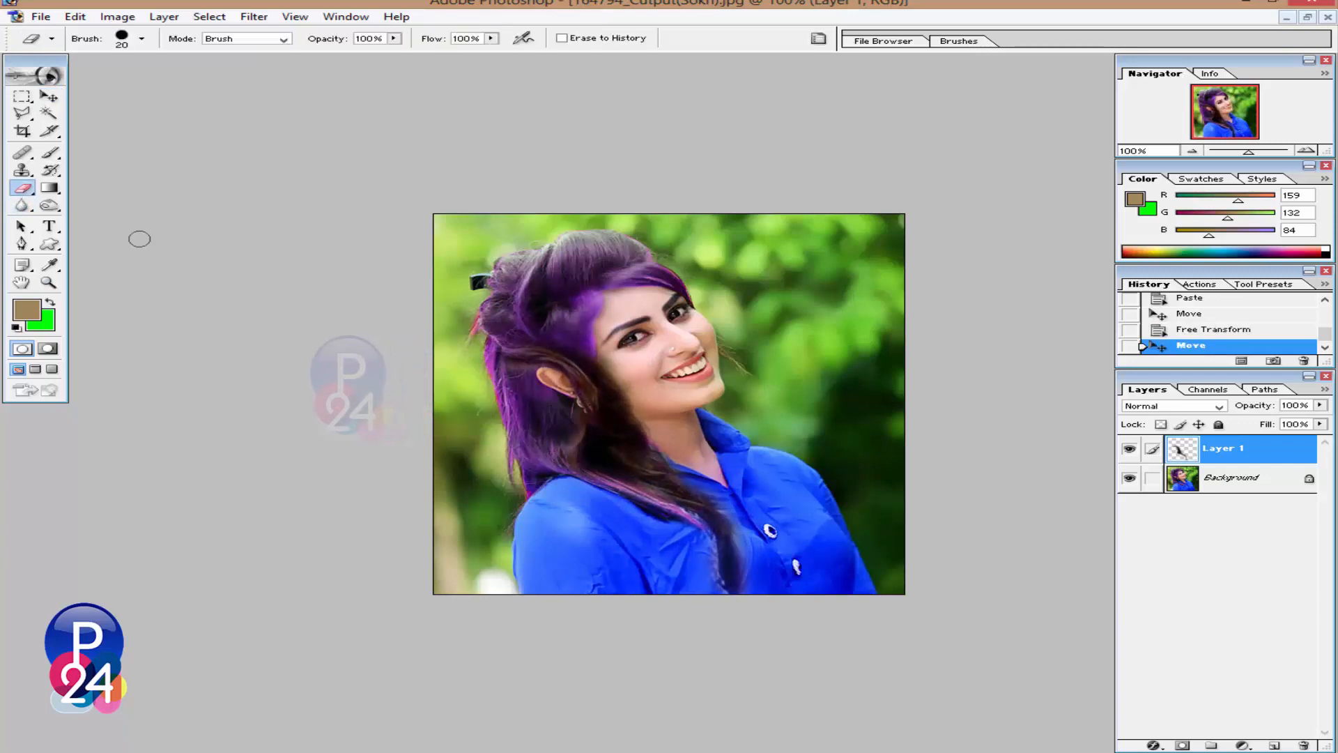
drag(566, 446, 572, 466)
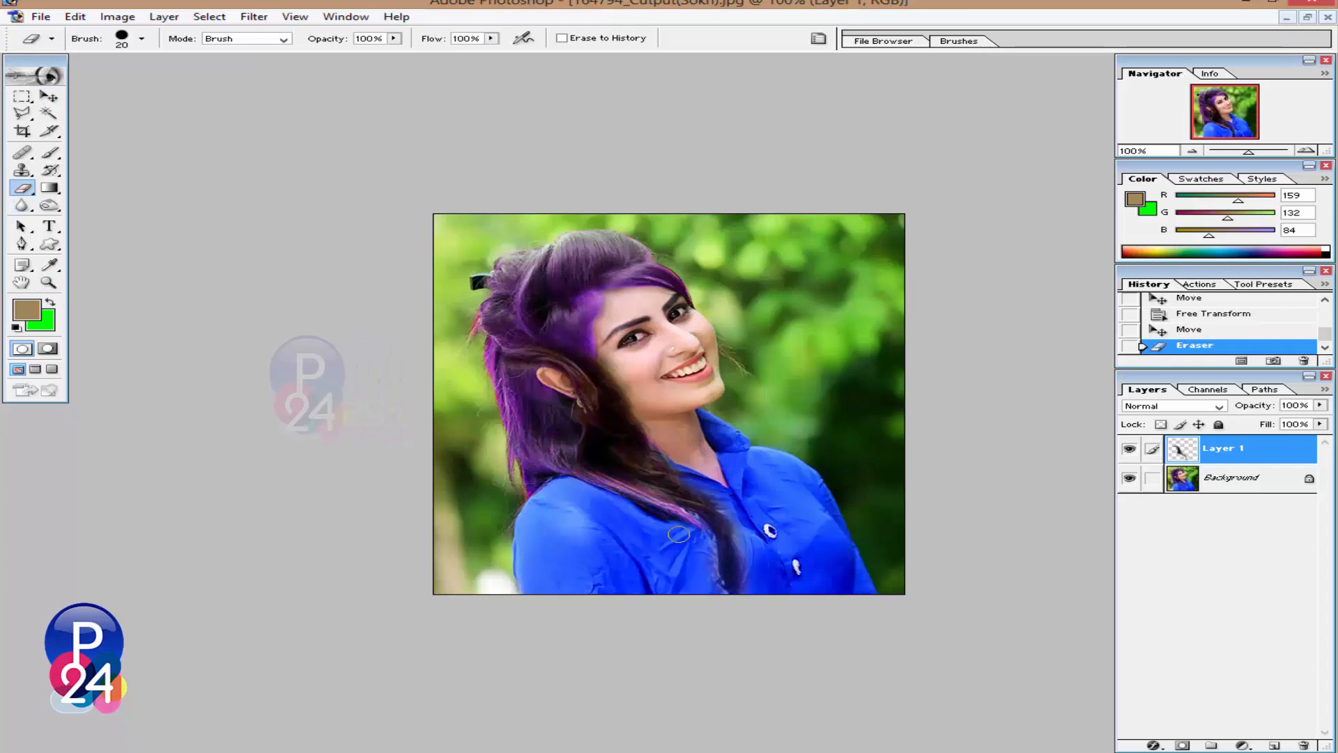
drag(695, 534, 729, 604)
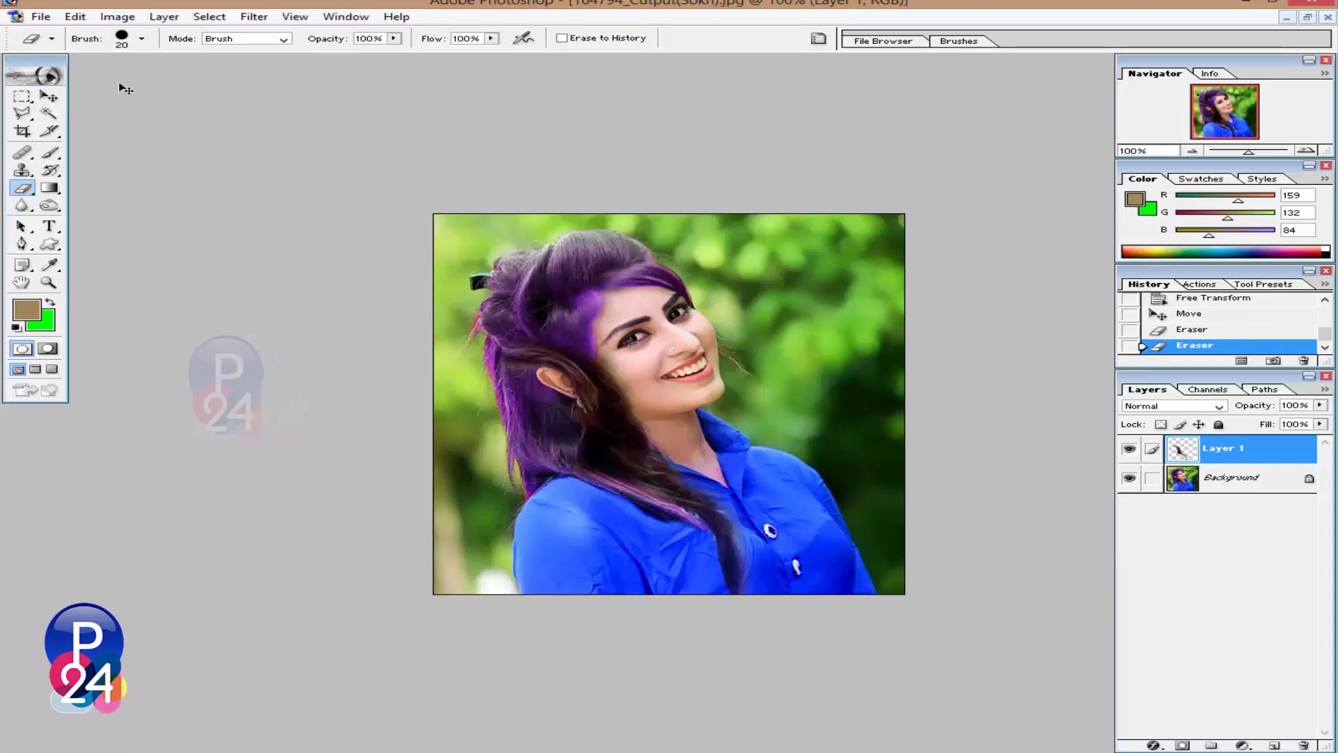
Open Curves for the pasted hair layer and raise its Red channel curve
click(117, 16)
mouse_move(159, 59)
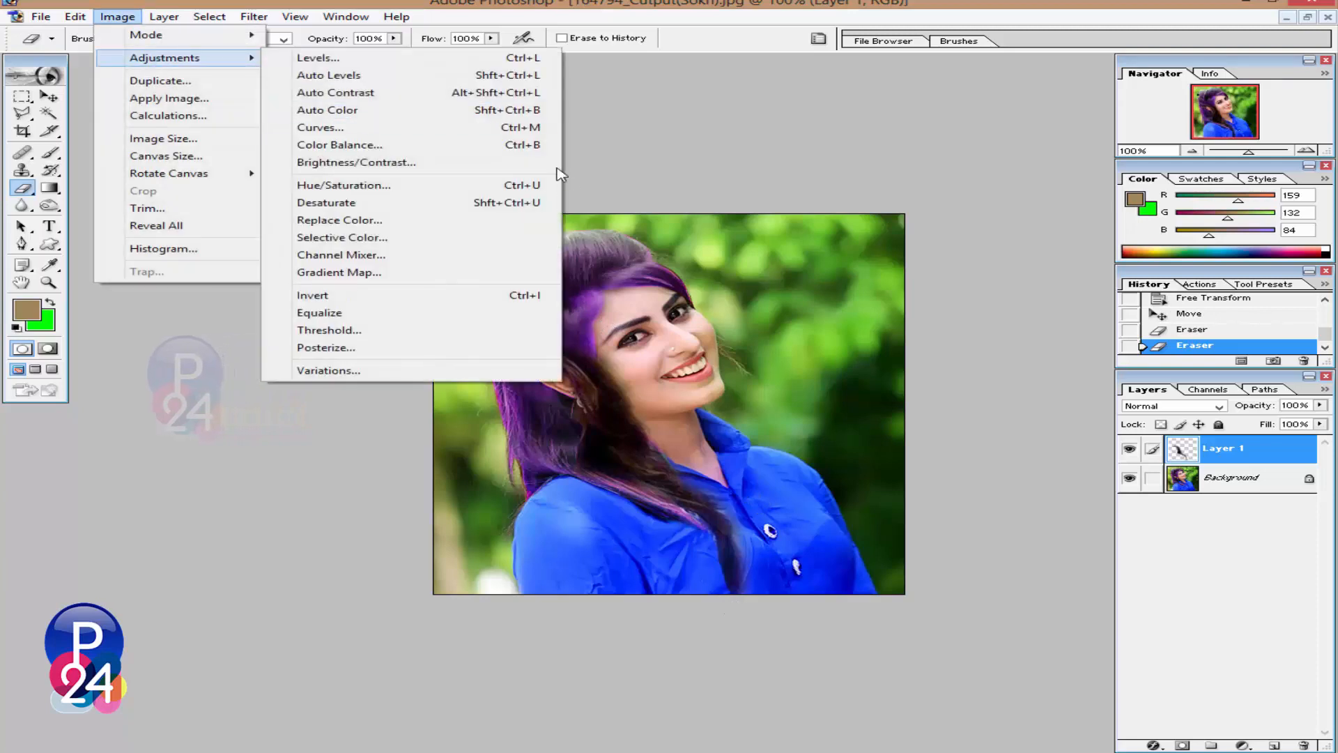
click(521, 130)
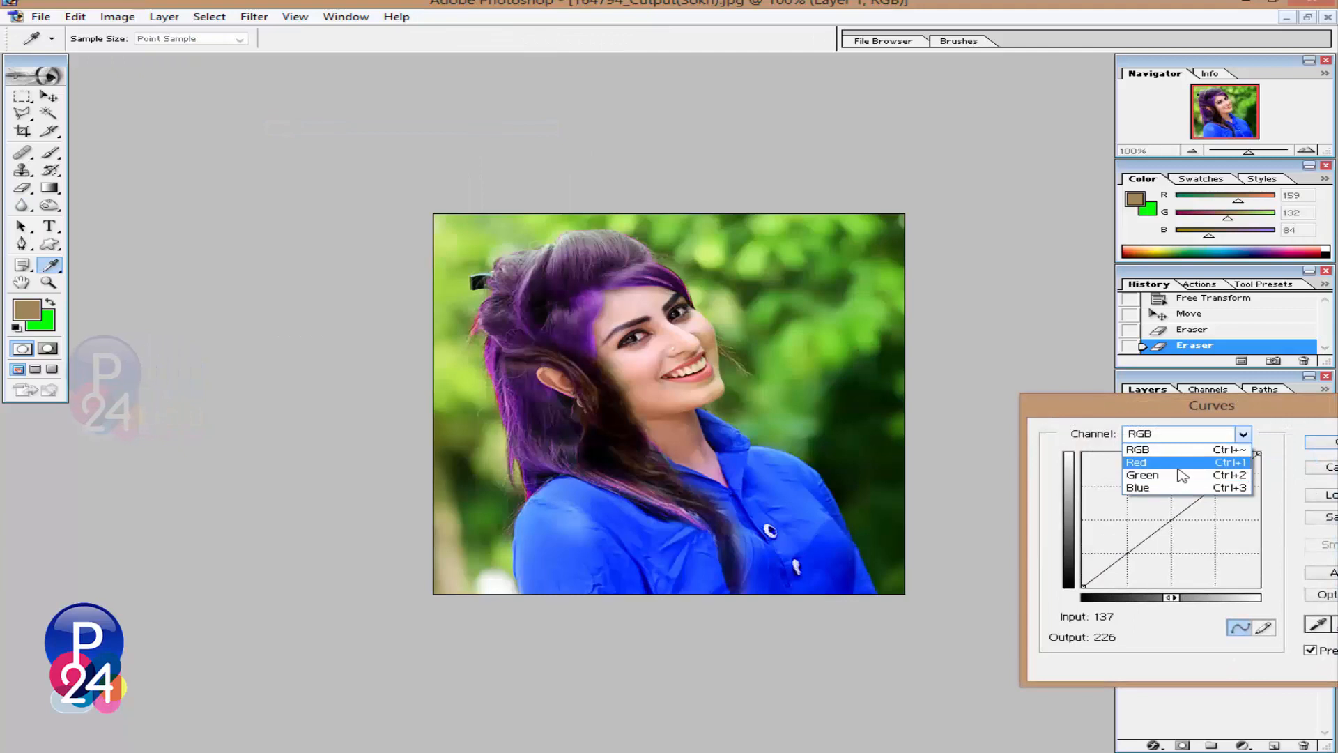
click(1178, 459)
drag(1166, 522, 1148, 495)
Raise the pasted hair's Blue channel curve to about input 95, output 175
click(1185, 434)
click(1150, 466)
click(1178, 433)
click(1143, 488)
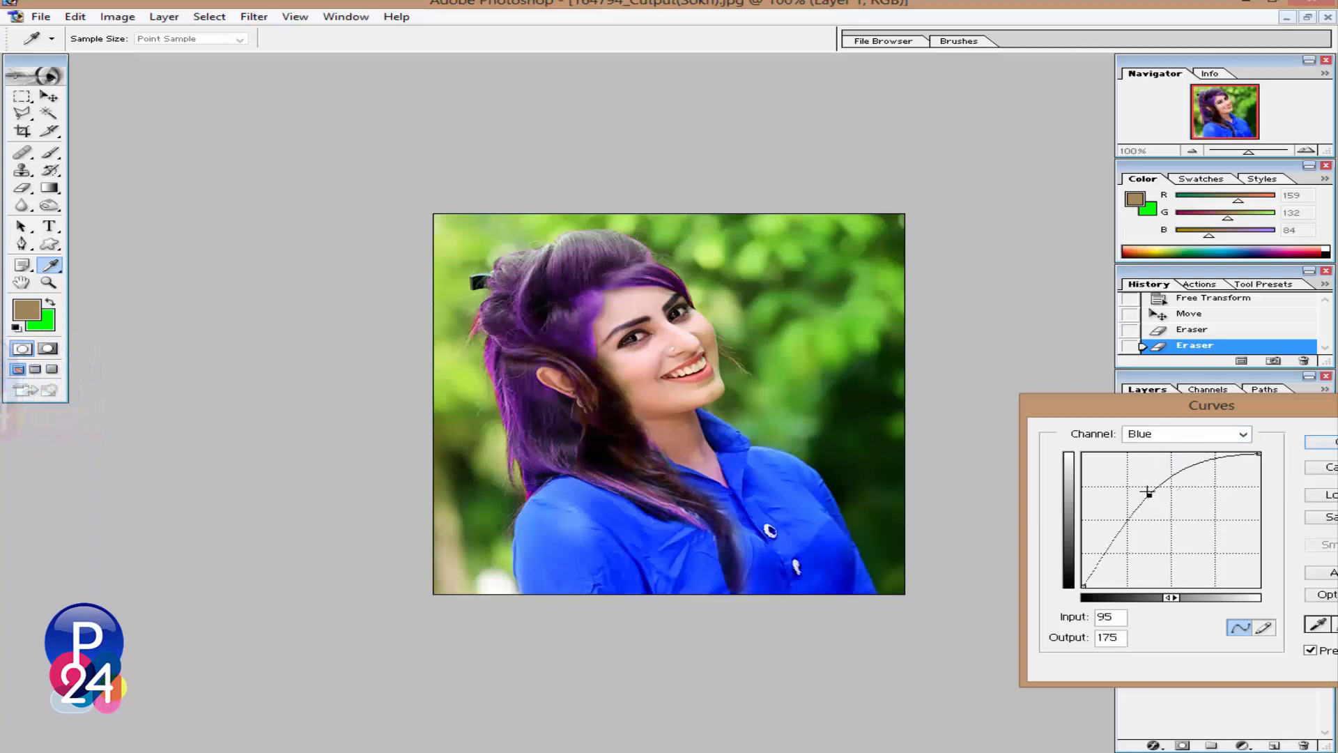
Lower the pasted hair's RGB curve slightly to input 137, output 129
click(1171, 435)
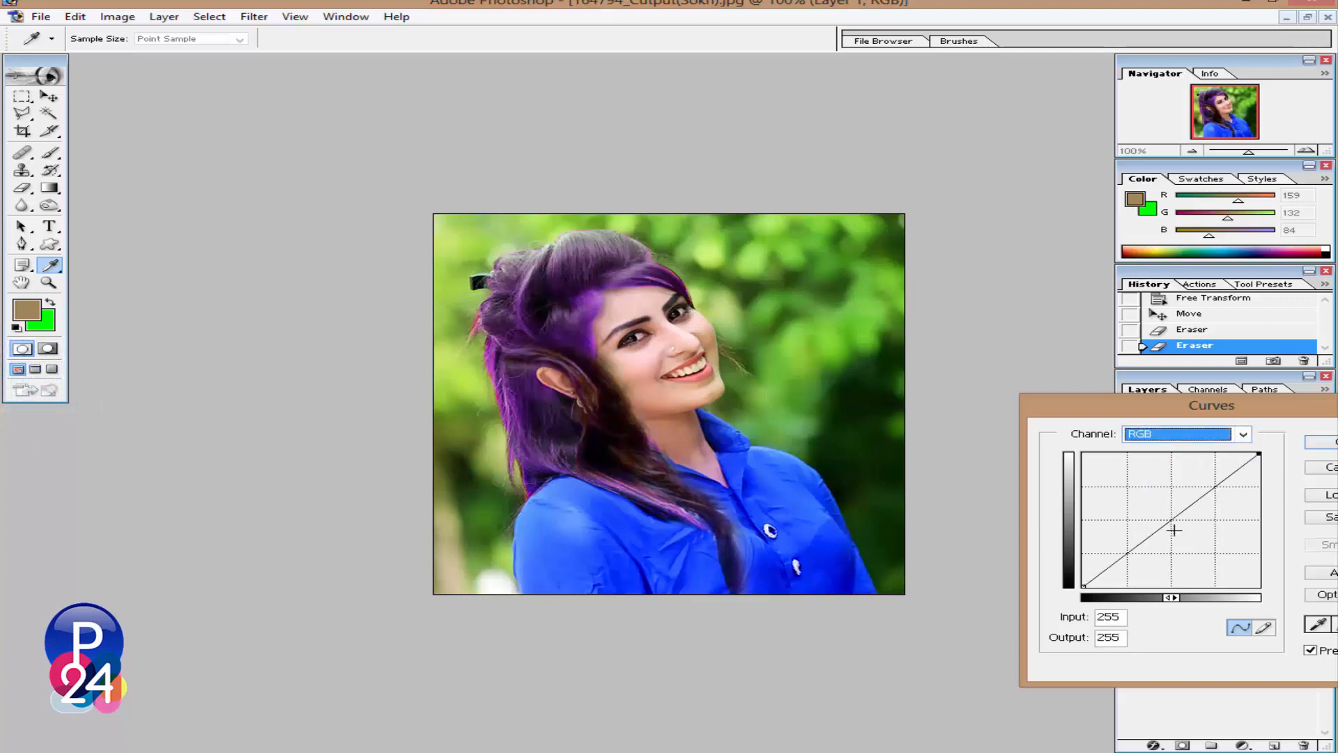
click(1178, 527)
mouse_move(1177, 527)
mouse_down()
mouse_move(1155, 503)
mouse_move(1177, 519)
mouse_up()
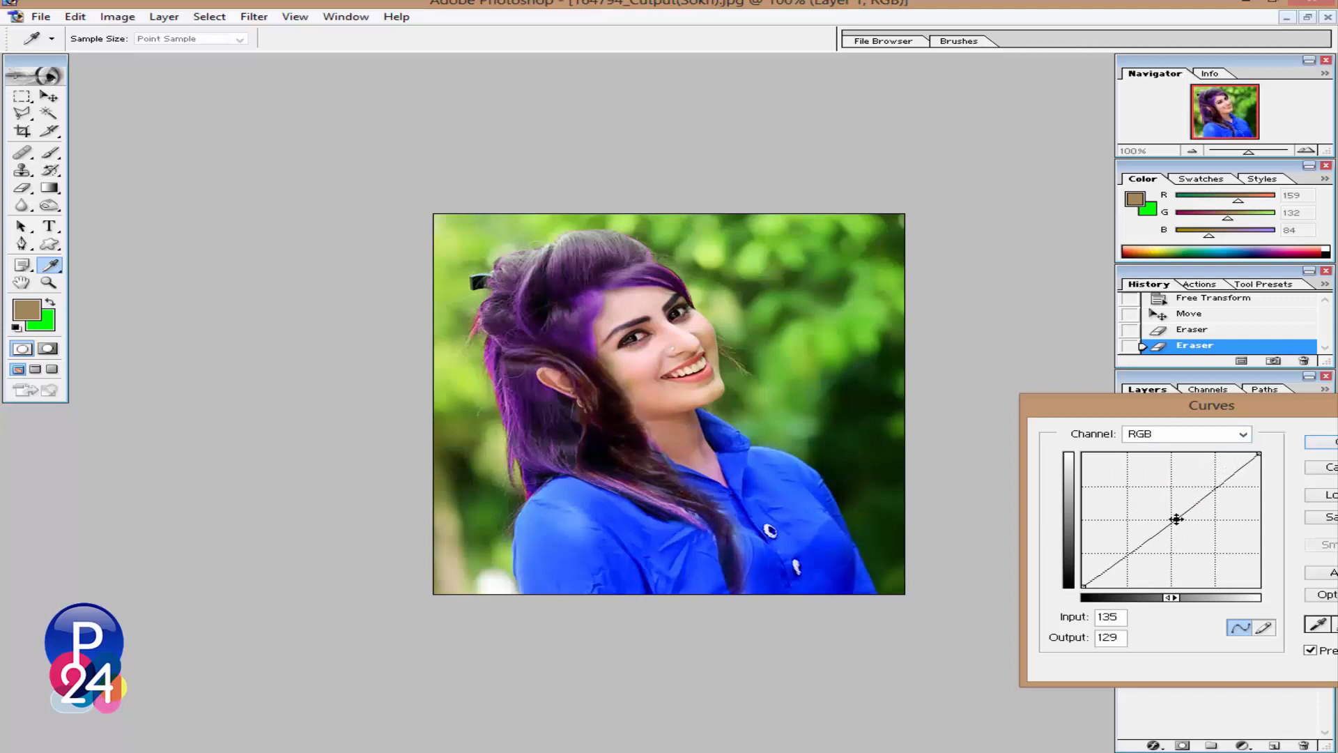
Set the hair's Red curve to about input 115, output 137, raise its Blue curve through input 99, output 215, and apply Curves
click(1164, 434)
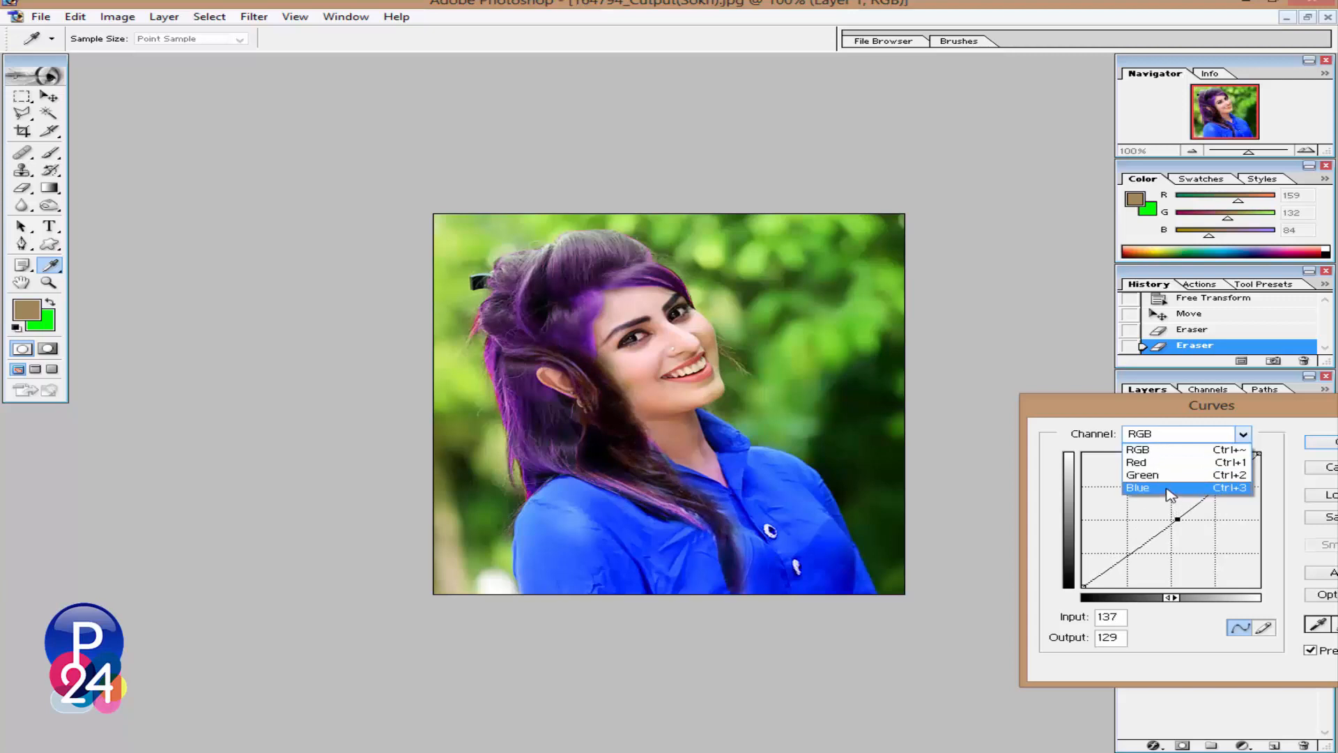
click(1158, 462)
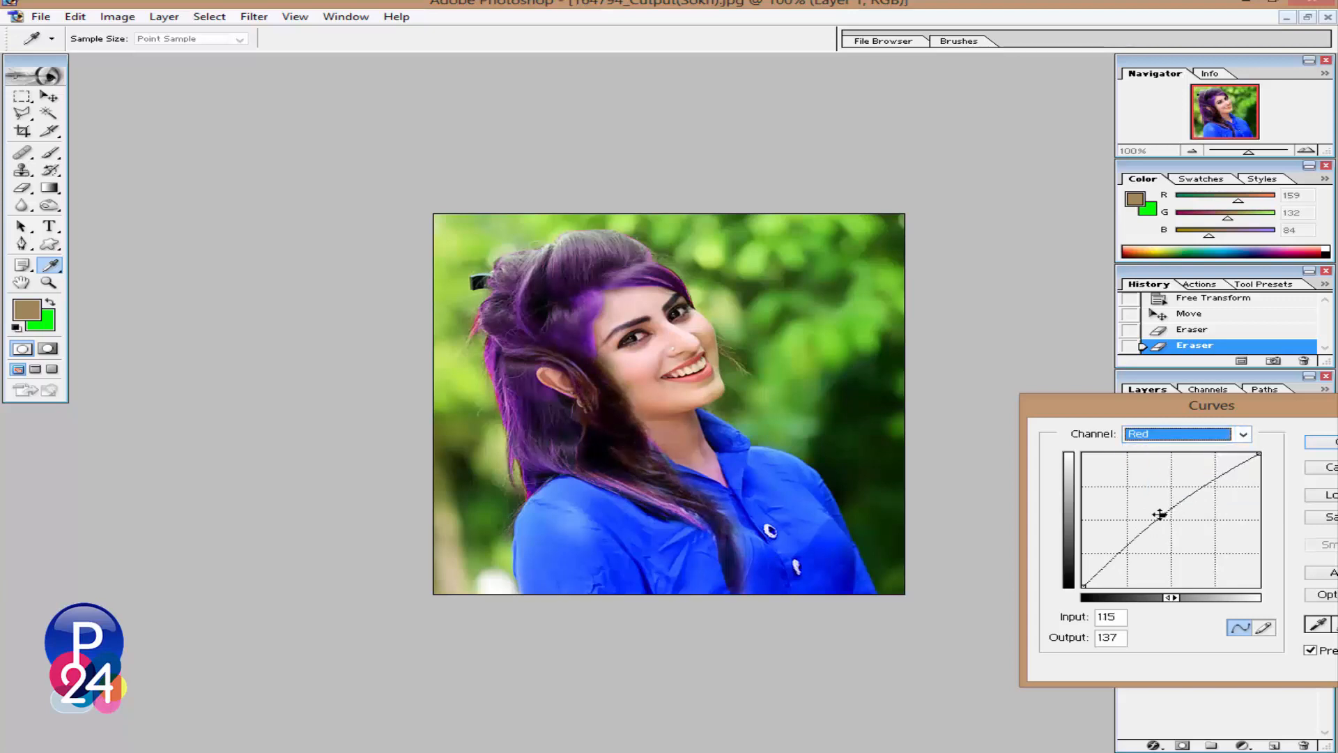
drag(1160, 514, 1153, 475)
click(1185, 433)
click(1173, 487)
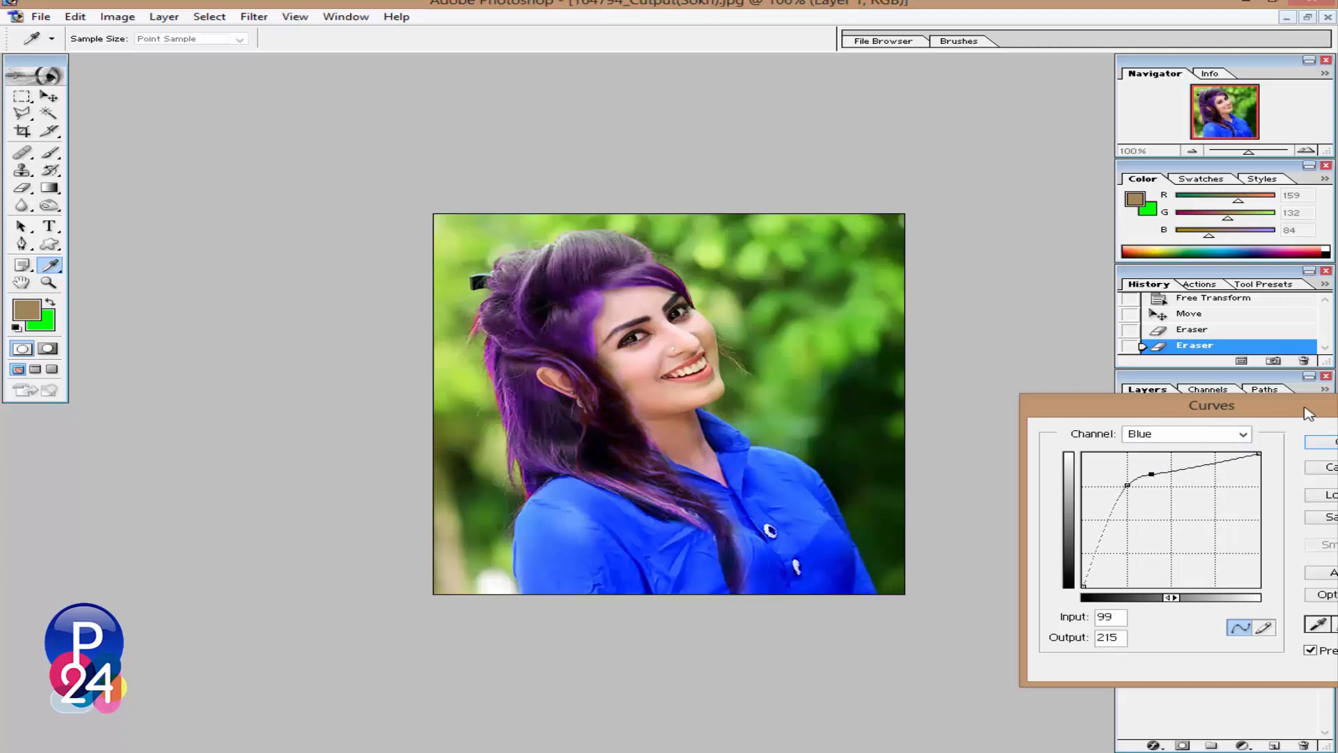
click(1326, 443)
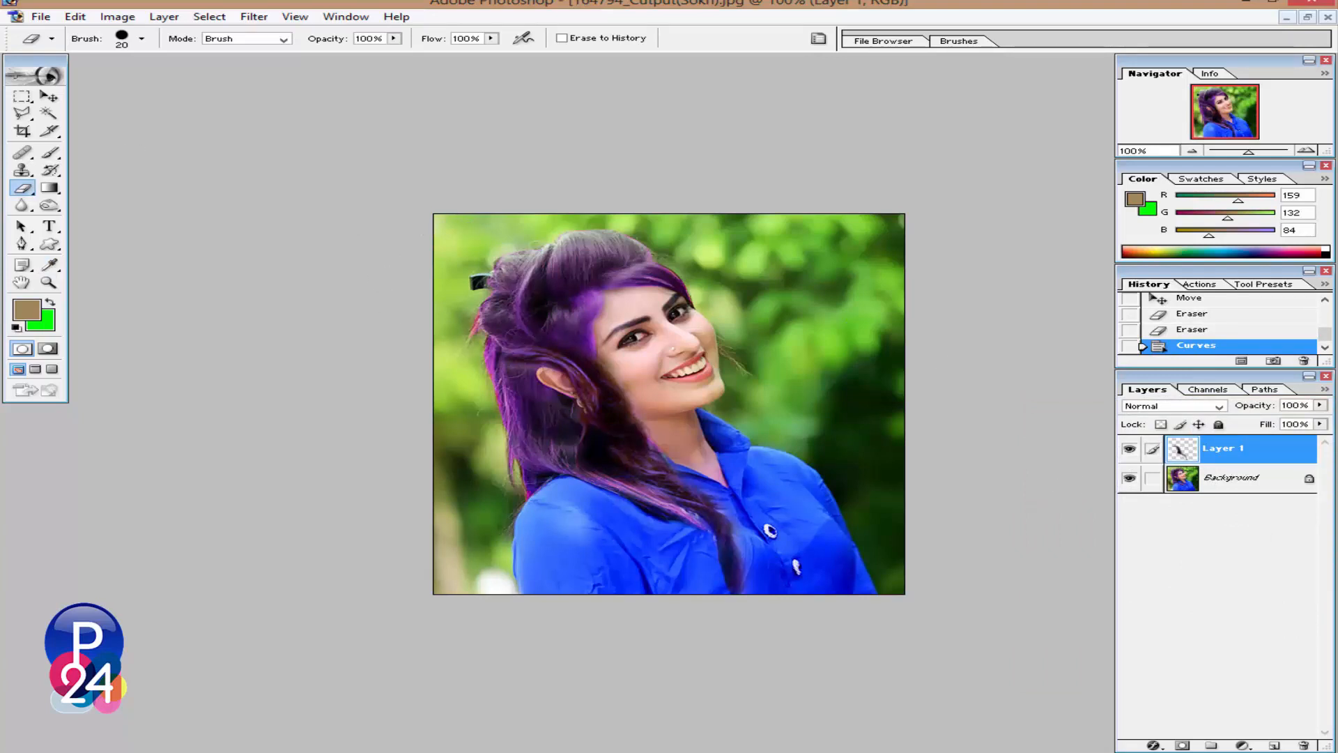
Copy the recolored hair layer into a new document
key(ctrl+a)
key(ctrl+n)
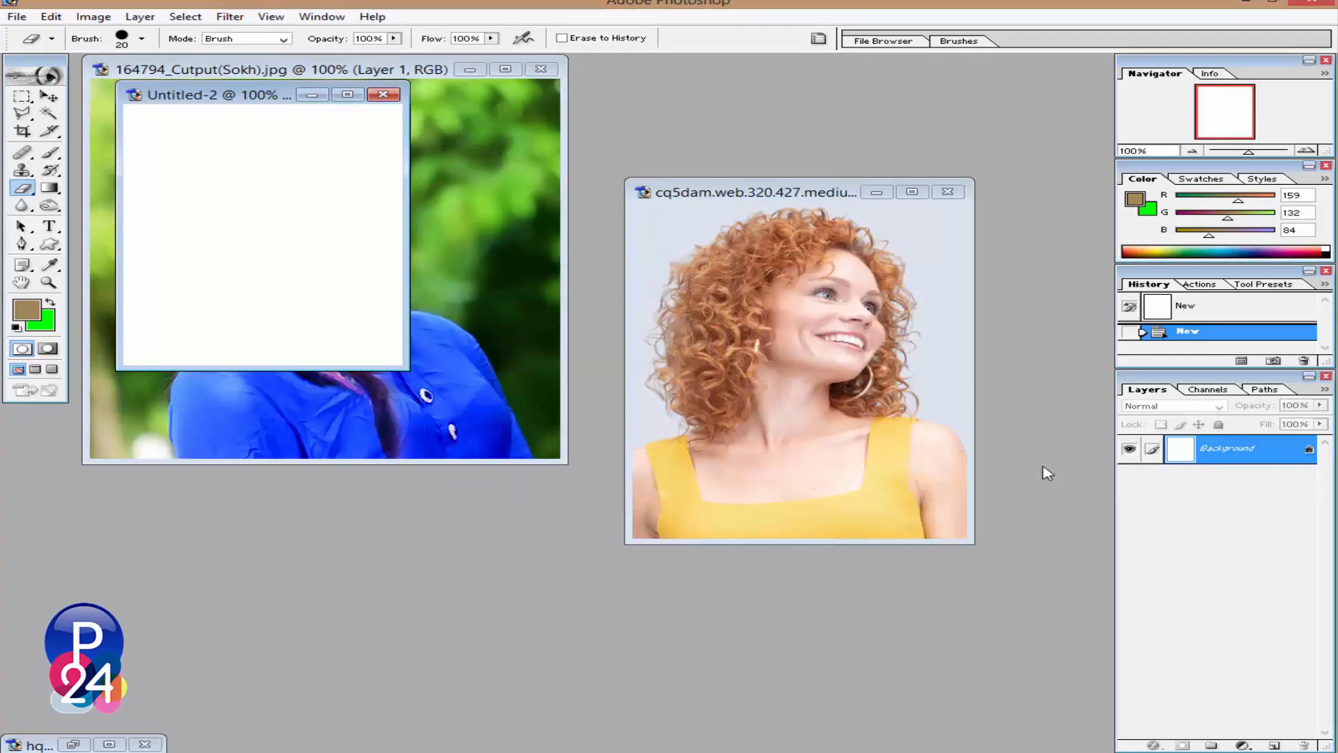
key(ctrl+v)
Flip the new document's canvas horizontally and select the whole hair layer area
click(93, 16)
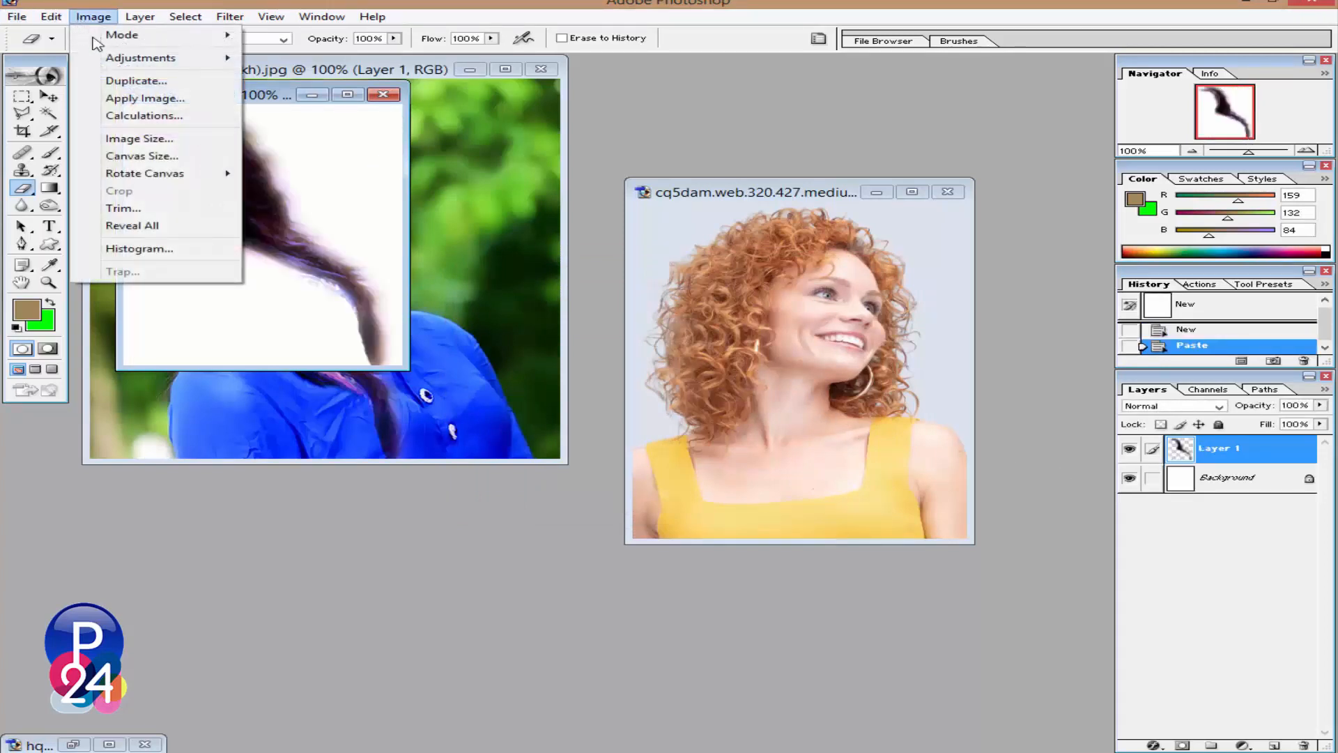
mouse_move(221, 177)
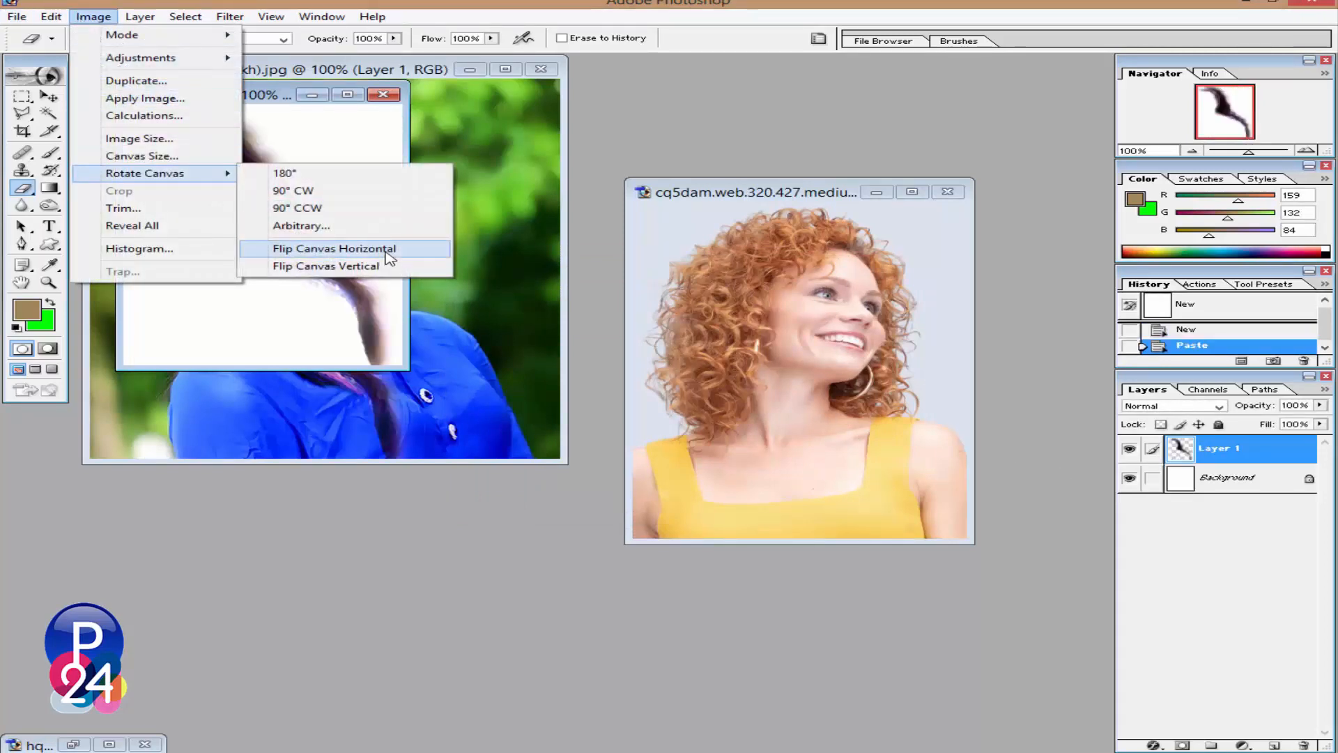
click(335, 249)
key(ctrl+a)
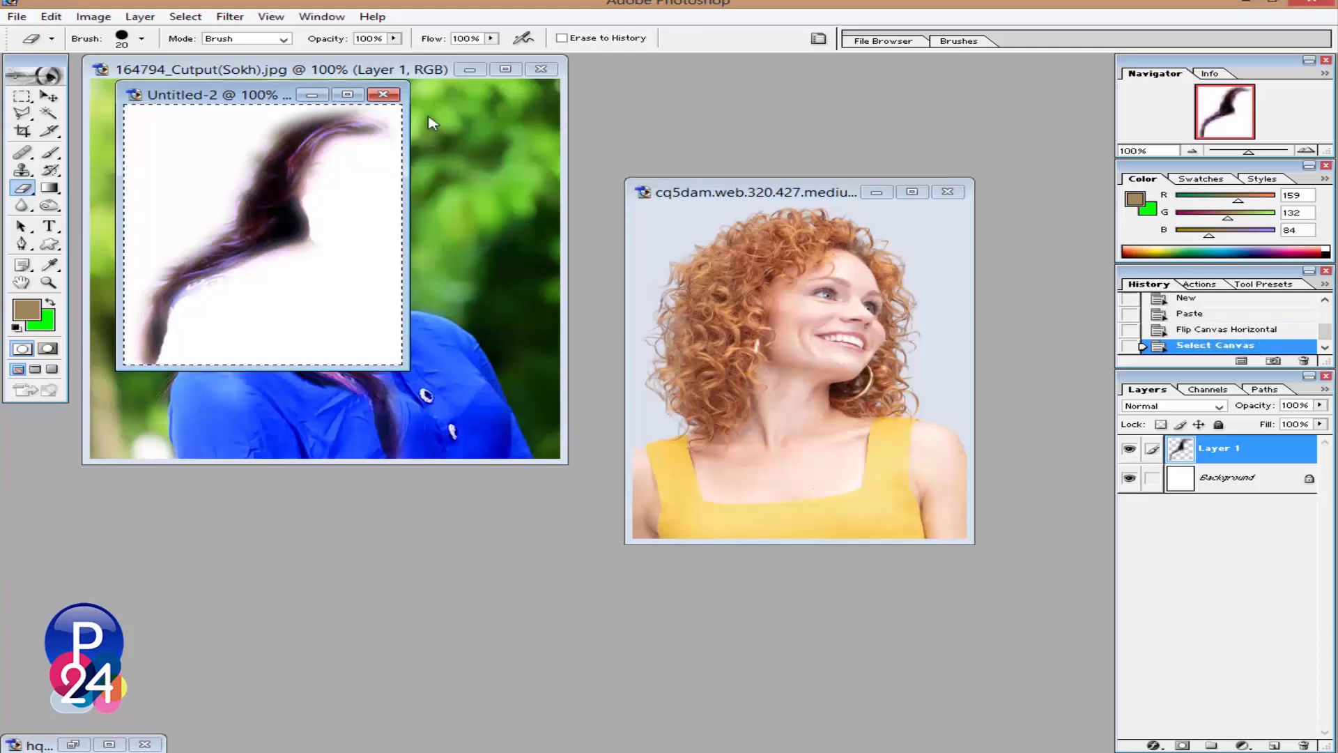
Return to the purple-haired portrait in a maximized window, clear its selection and delete the pasted hair layer
click(502, 70)
click(505, 69)
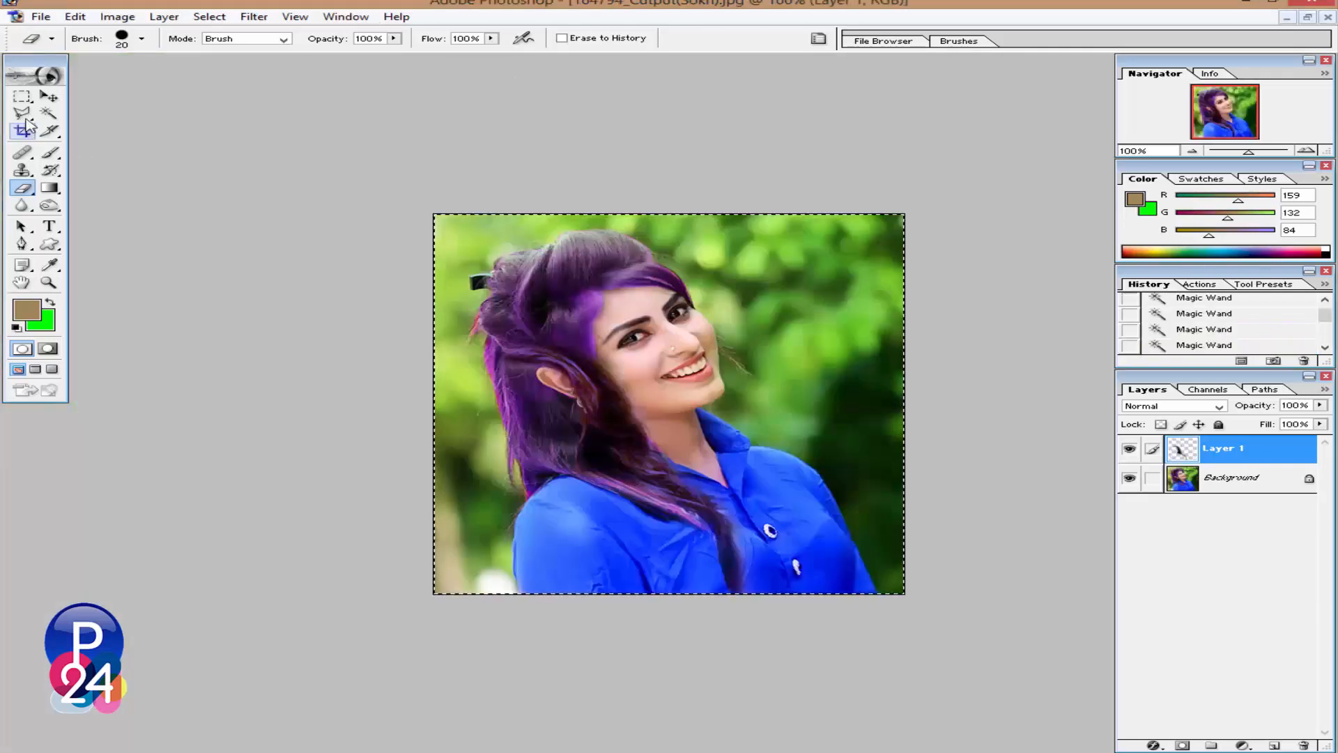
key(m)
key(ctrl+d)
drag(1223, 469, 1309, 744)
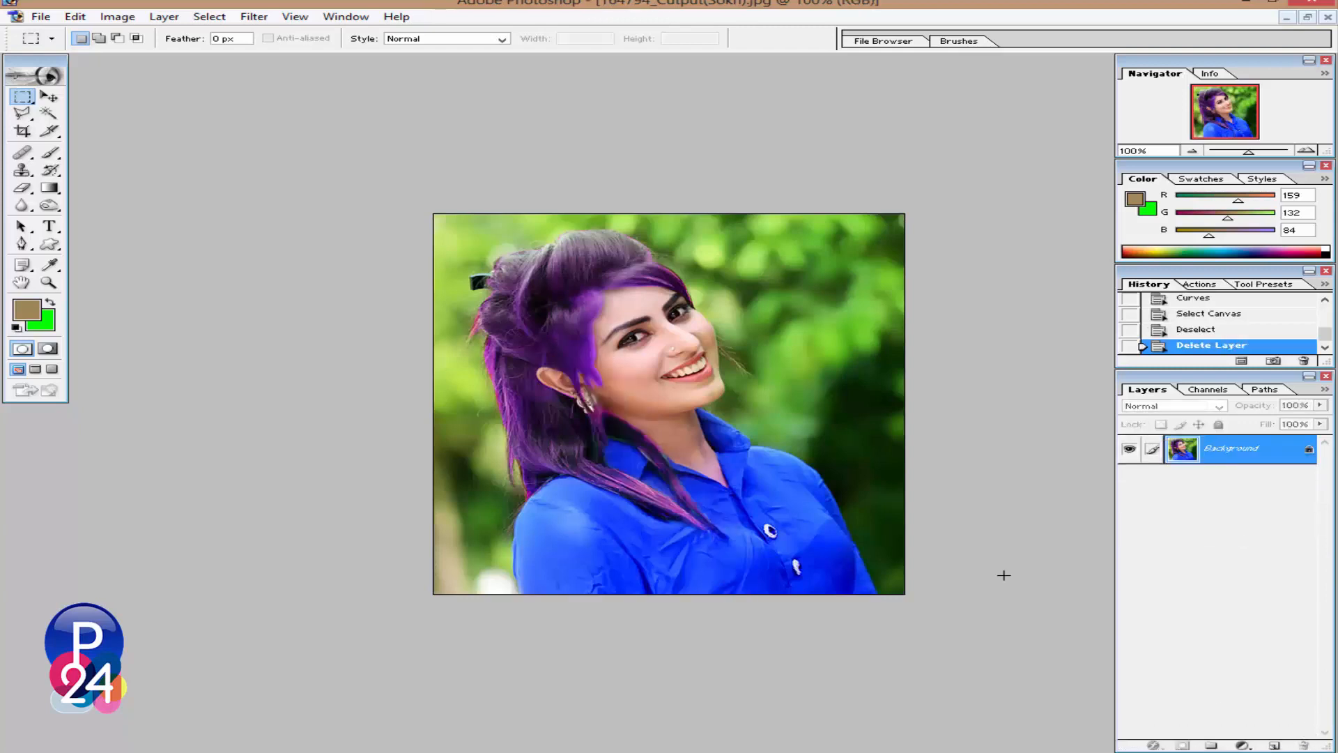
Paste the mirrored hair into the portrait and rotate it to -73.5 degrees
key(ctrl+v)
key(ctrl+t)
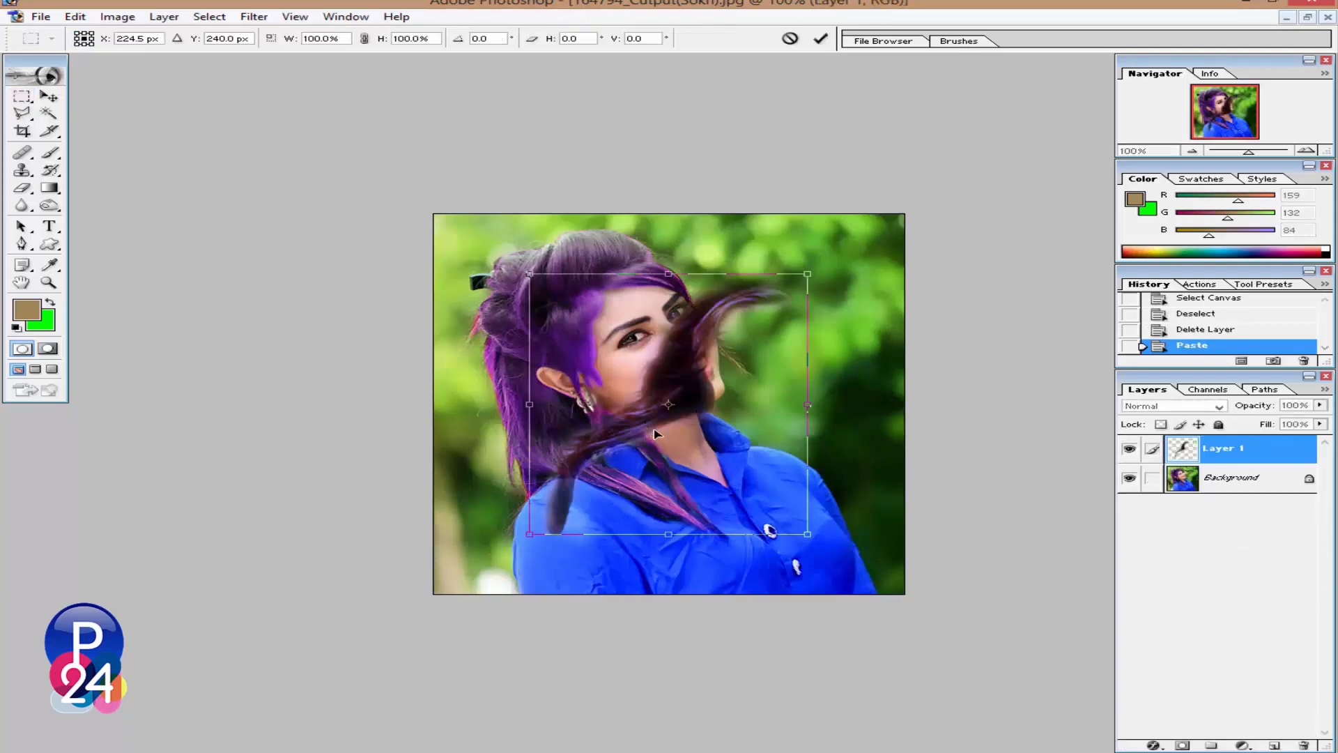
drag(927, 400, 721, 210)
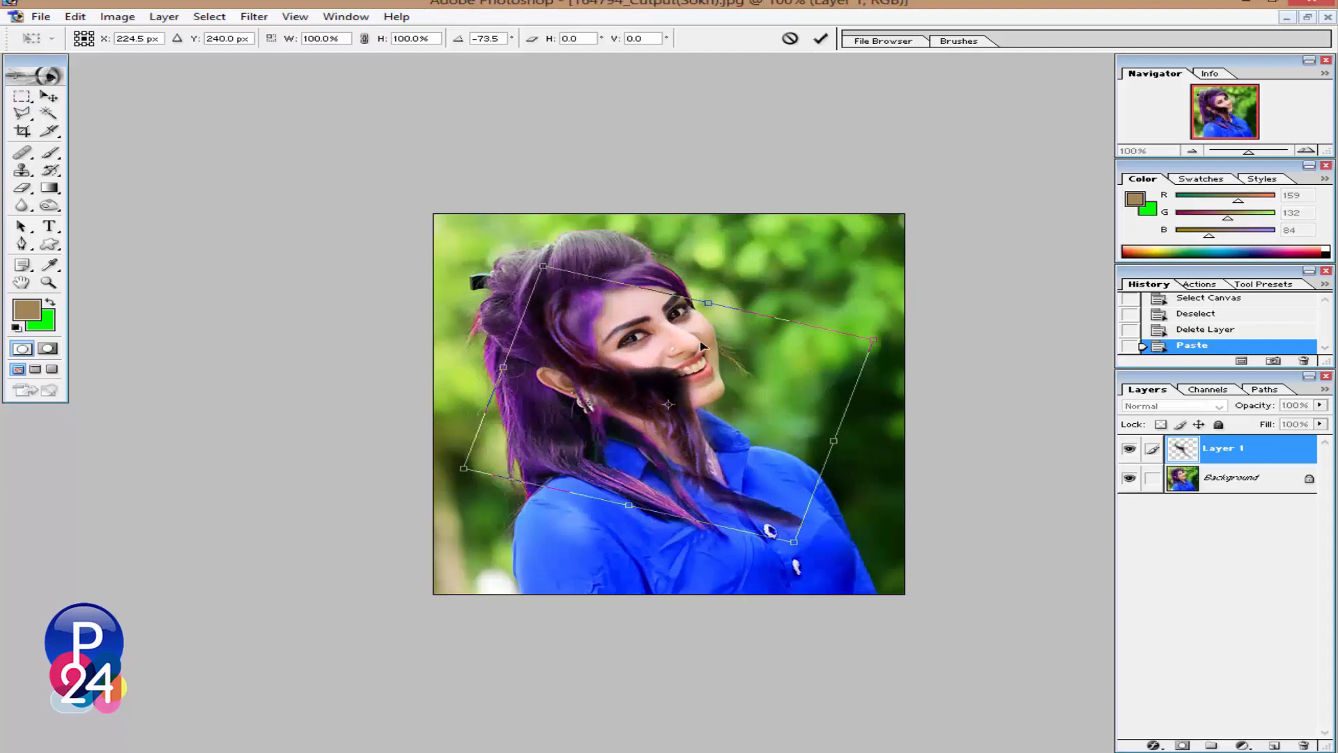
key(Return)
key(m)
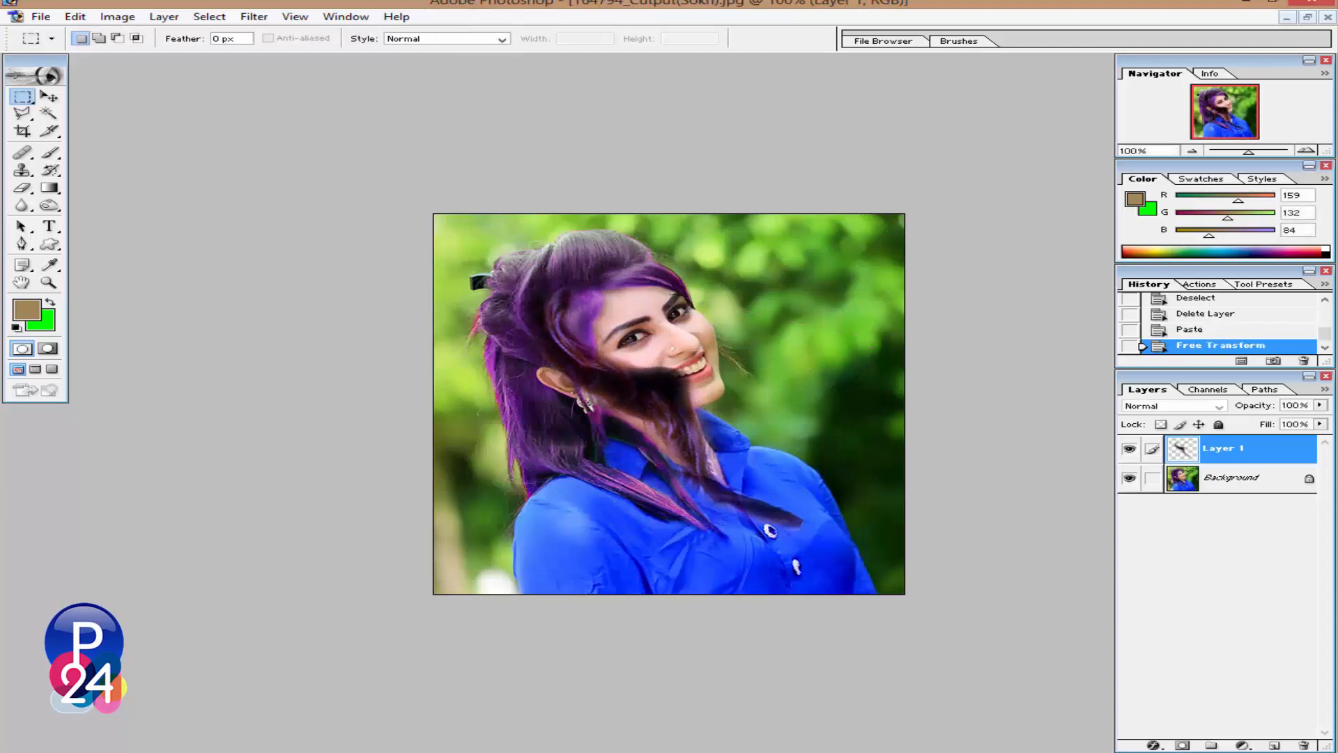
Move the mirrored hair below the ear and over the shoulder, and erase its excess around the neck
click(50, 98)
drag(690, 408, 709, 460)
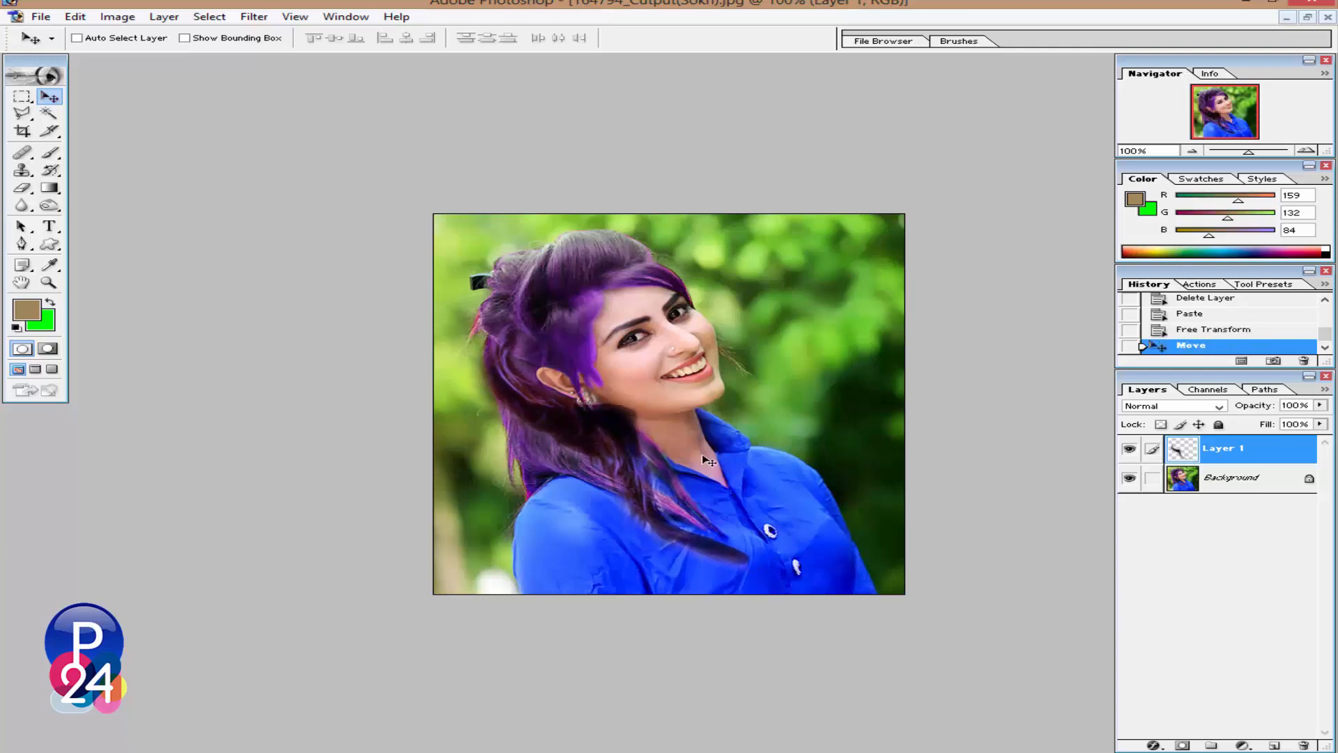
click(21, 194)
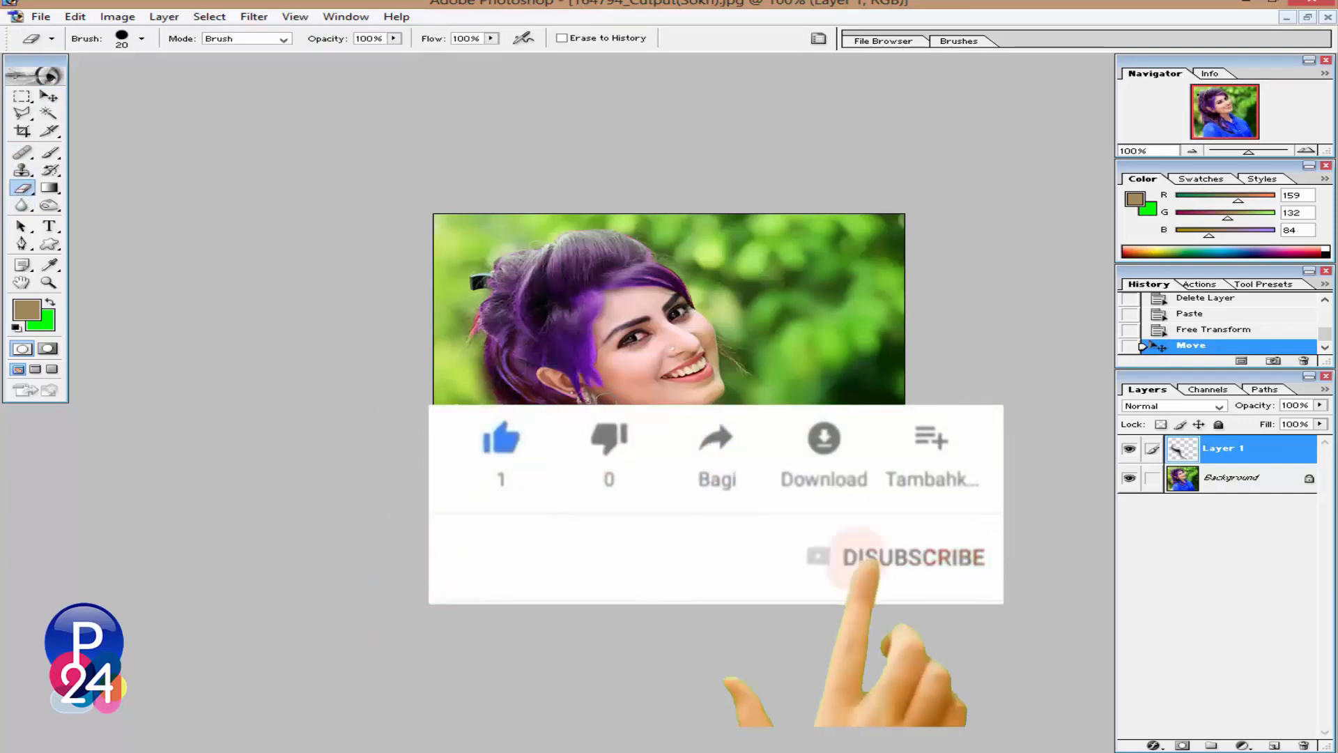
mouse_move(619, 407)
mouse_down()
mouse_move(612, 426)
mouse_move(705, 418)
mouse_up()
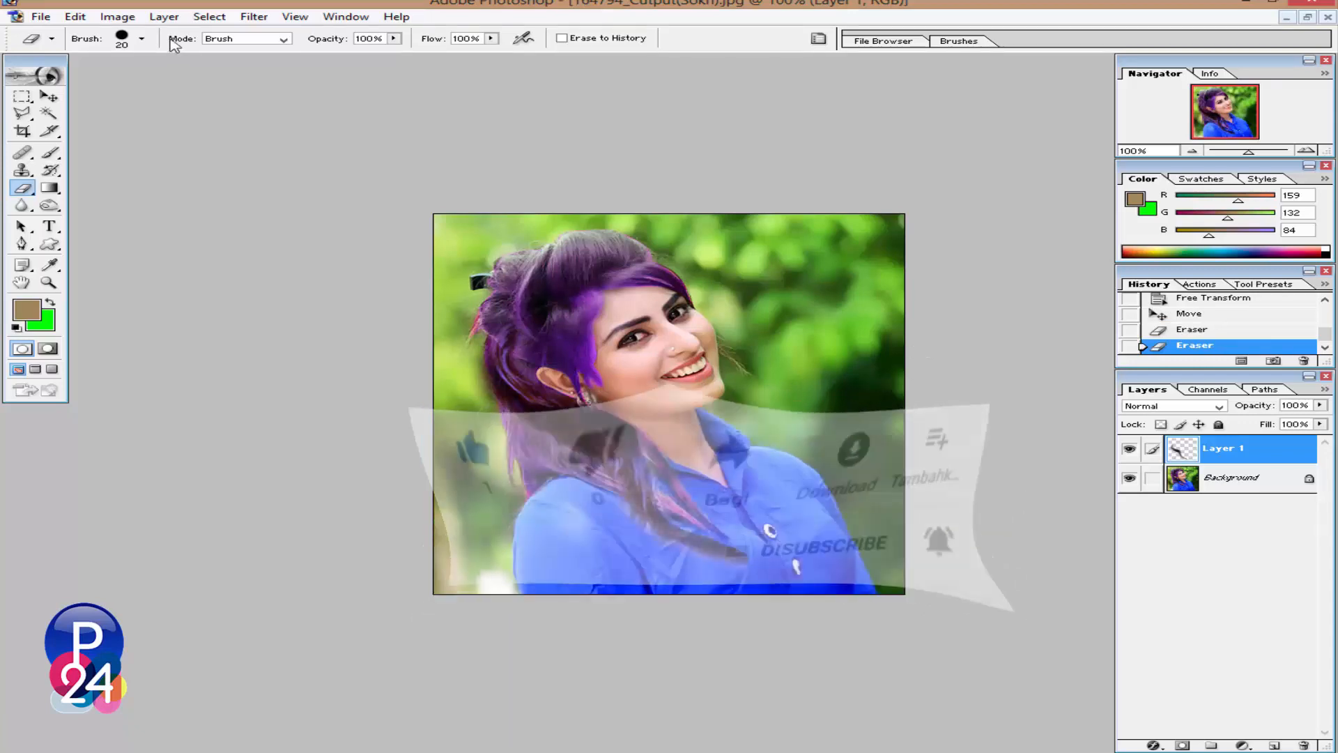
Raise the mirrored hair's Blue curve to input 115, output 156 in Curves
click(118, 16)
mouse_move(165, 59)
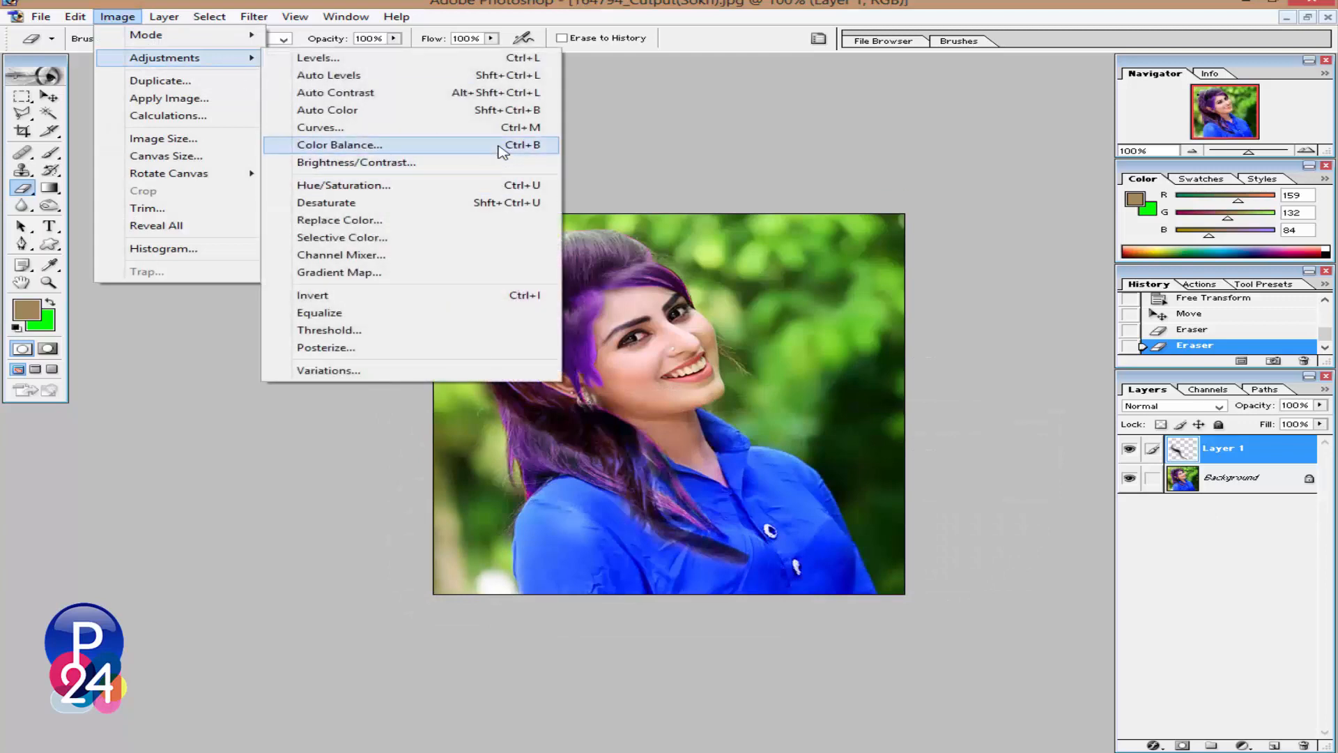
click(503, 127)
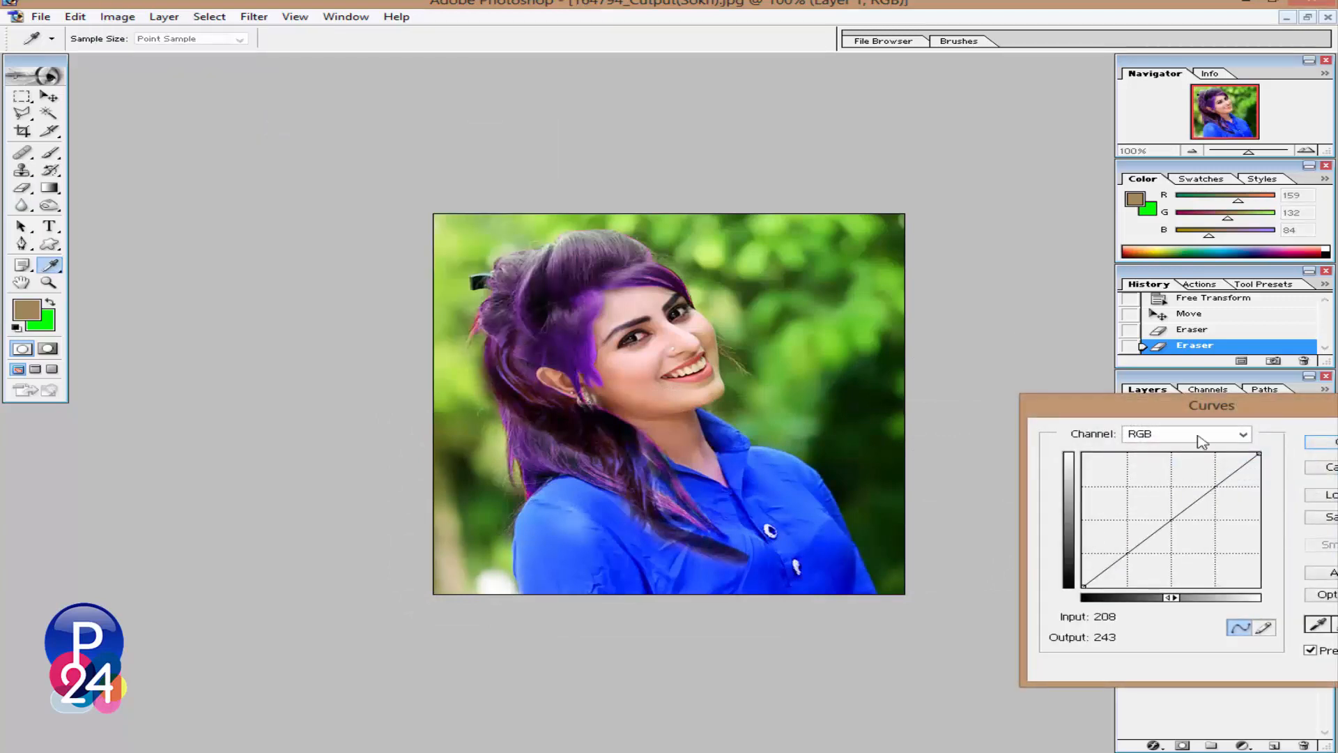
click(1199, 439)
click(1197, 488)
drag(1168, 522, 1160, 504)
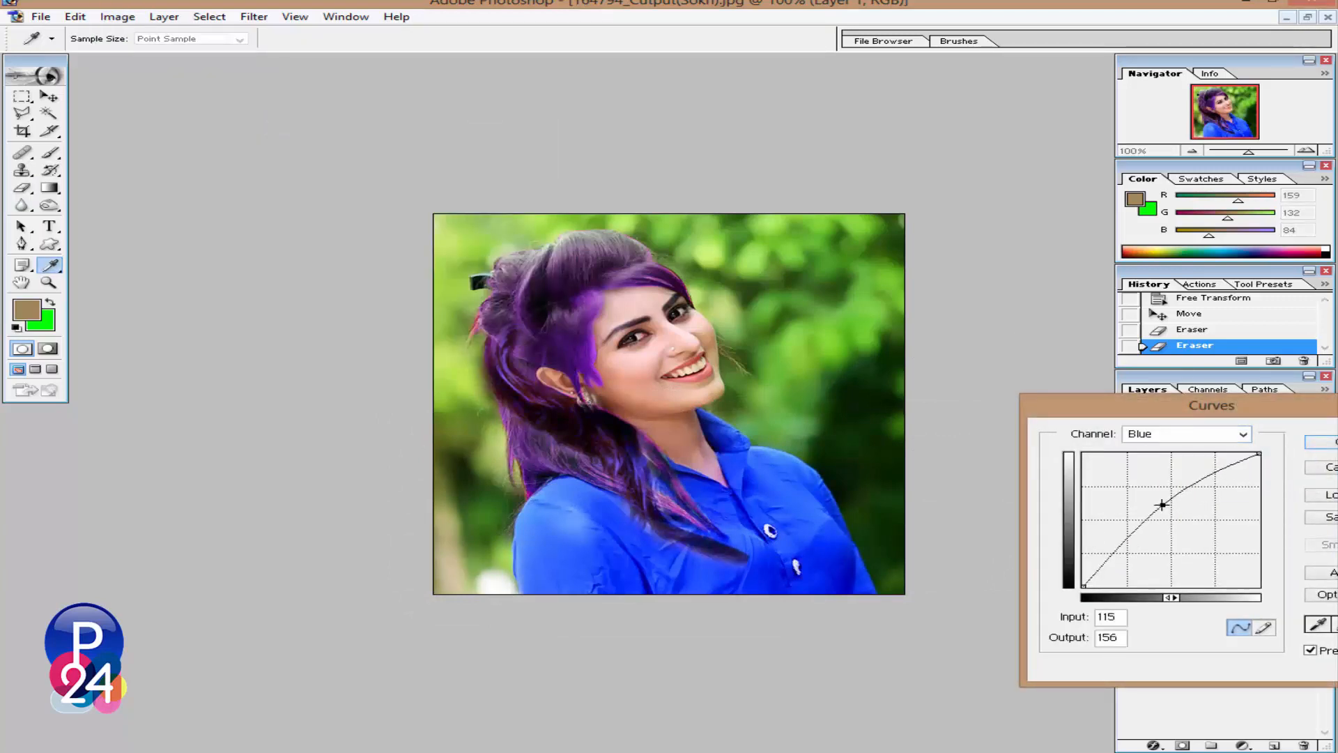
Set the mirrored hair's Green curve to input 135, output 146, and apply Curves
click(1192, 440)
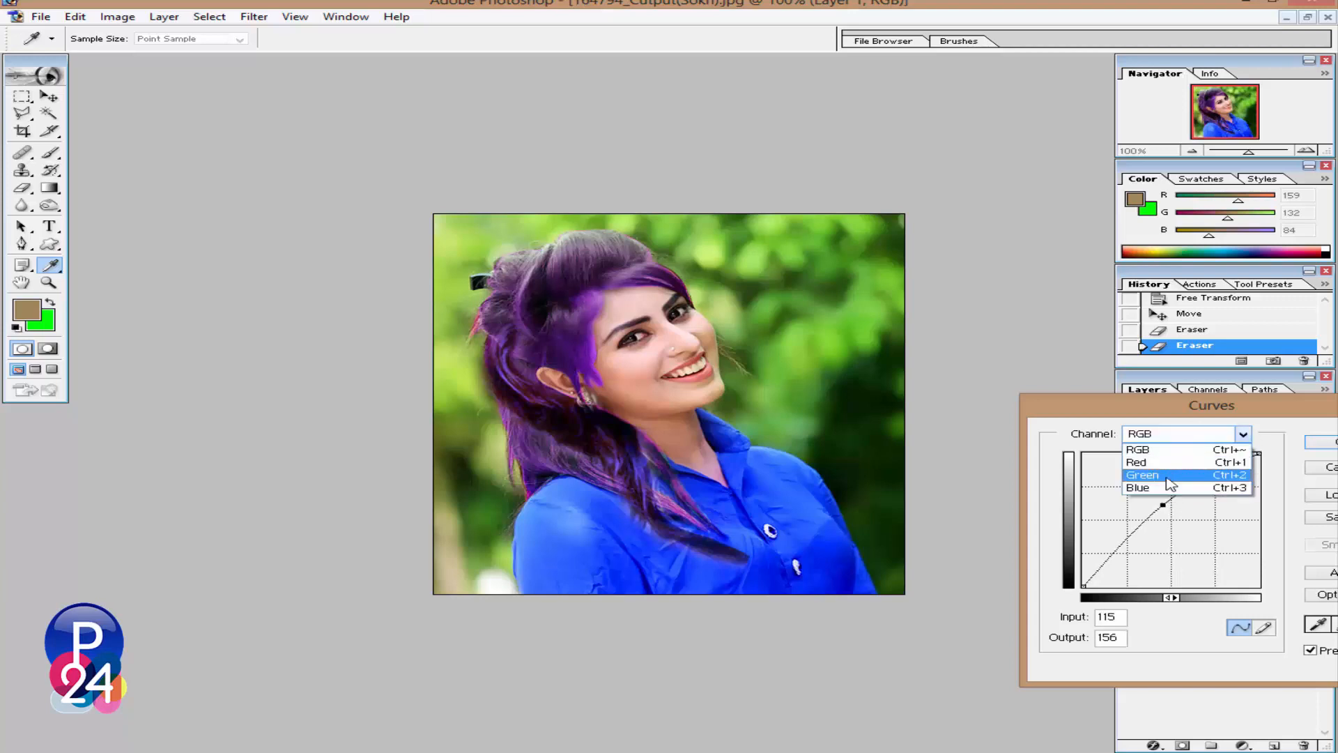
click(1174, 474)
click(1169, 510)
drag(1160, 500, 1177, 510)
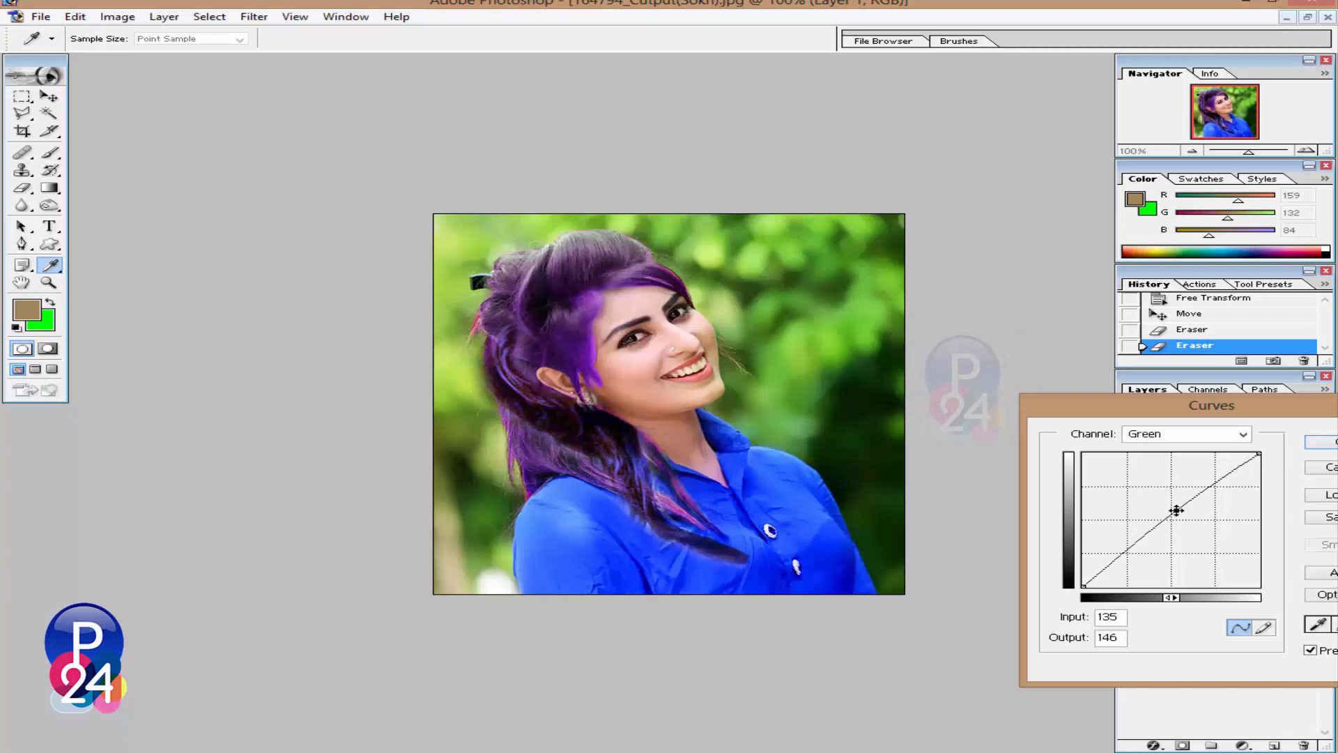
click(1310, 439)
Scale the mirrored hair layer proportionally to 122% from its upper-left corner
key(ctrl+t)
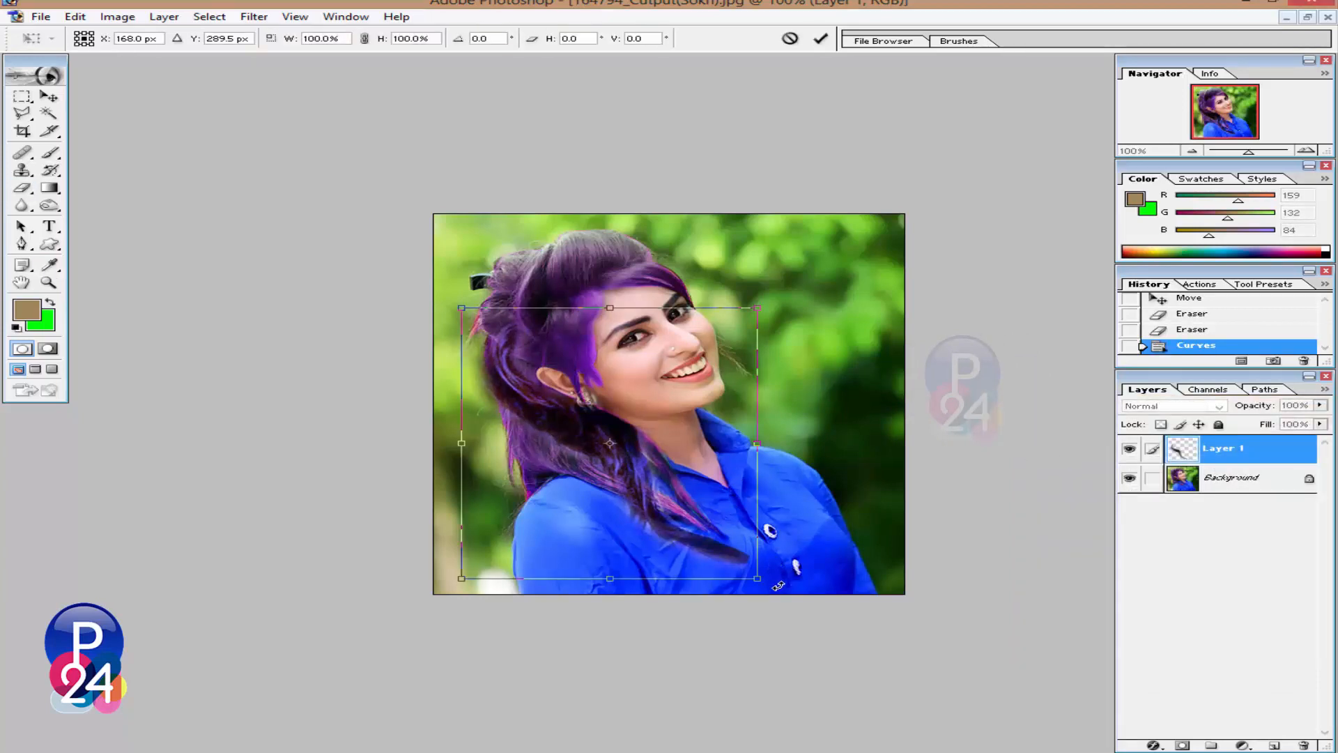
drag(758, 579, 824, 638)
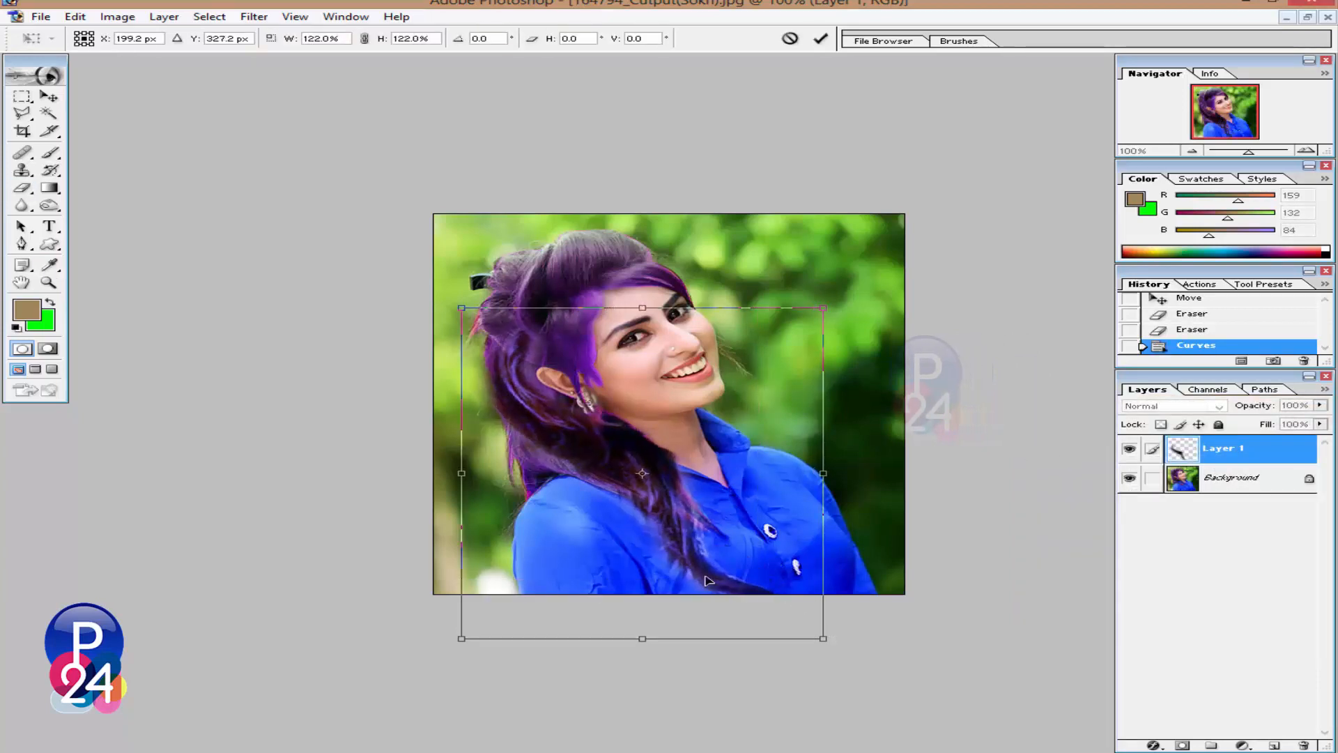
key(Return)
Clone hair texture over the strands on the shirt with a size 20 Clone Stamp brush
key(e)
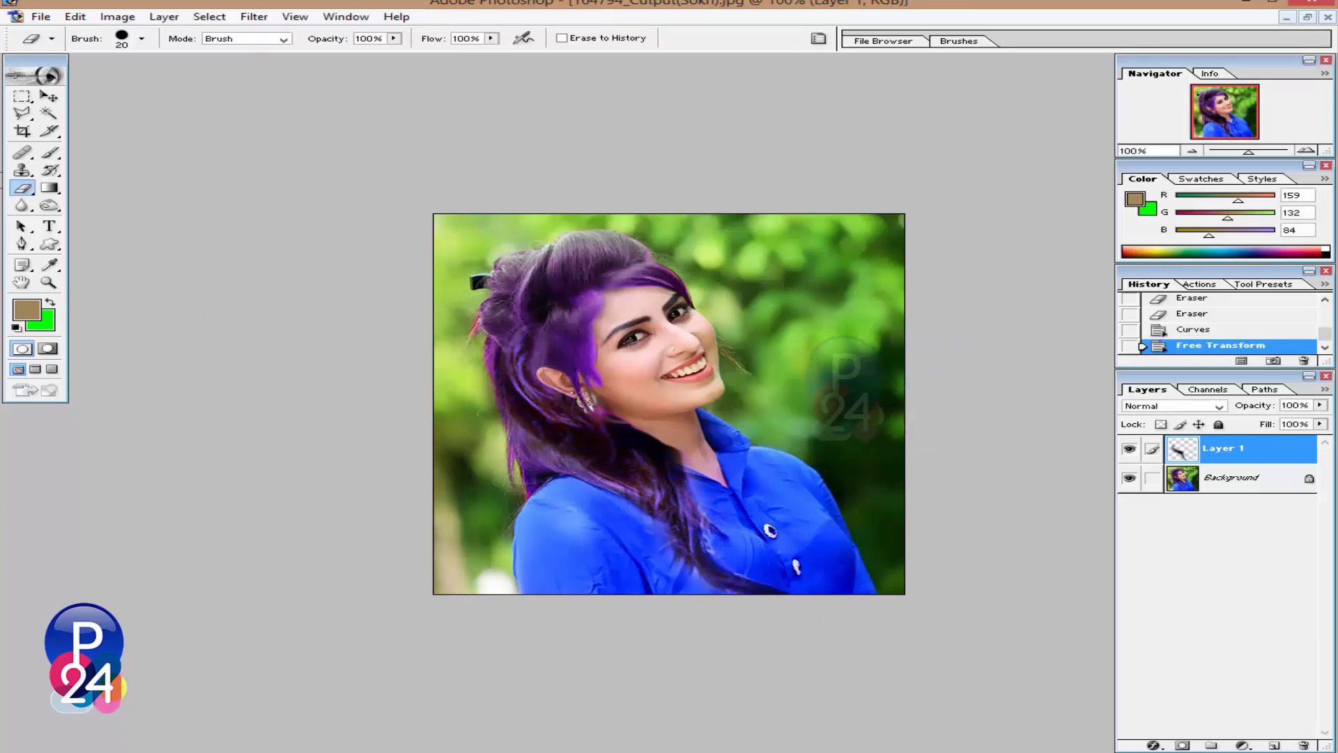
click(21, 171)
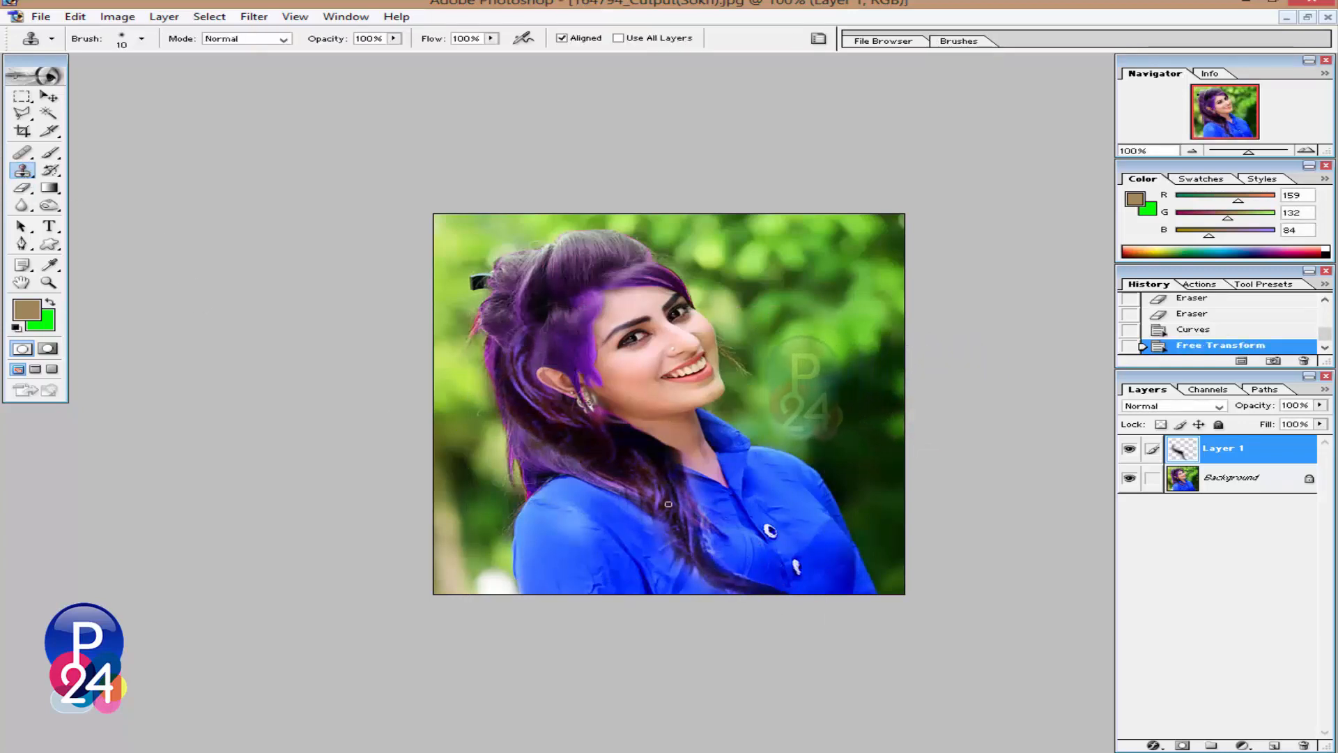
key(bracketright)
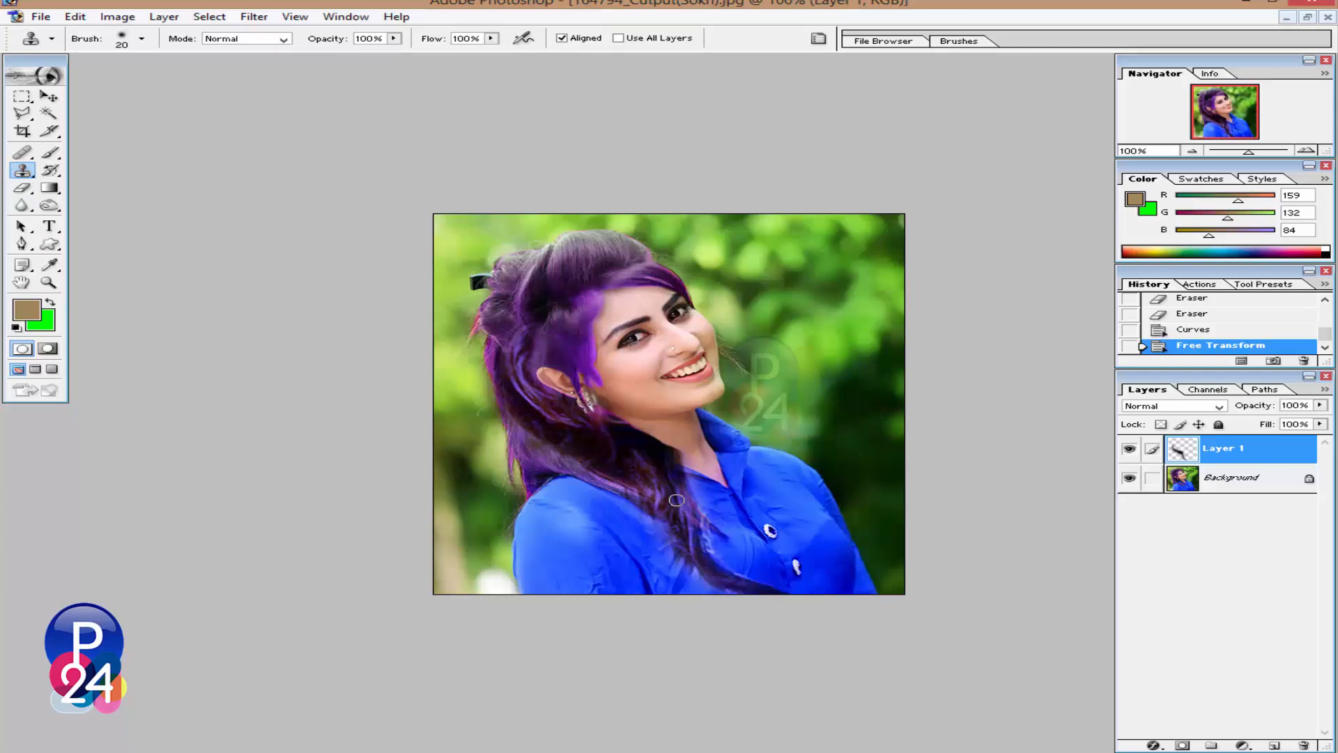
alt+click(670, 487)
mouse_move(678, 500)
mouse_down()
mouse_move(681, 507)
mouse_move(717, 561)
mouse_move(694, 522)
mouse_up()
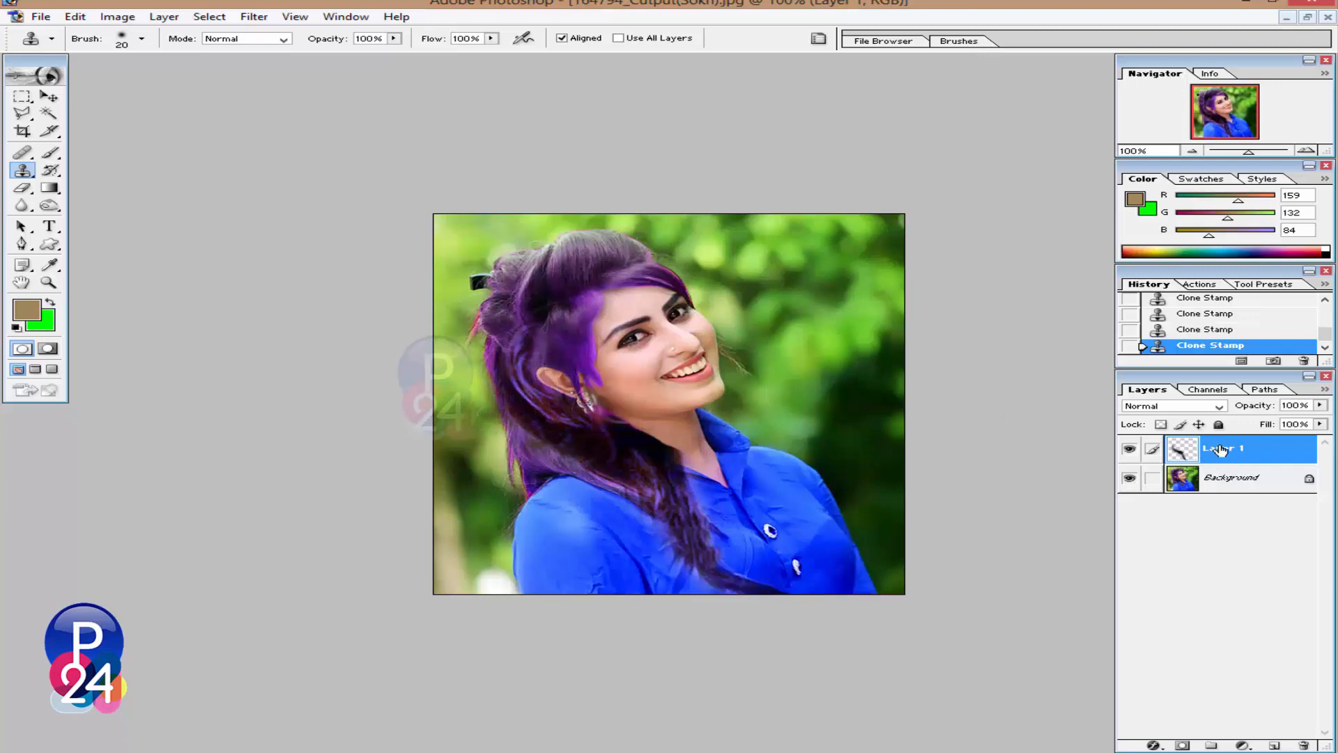
Delete the mirrored hair layer from the portrait
drag(1218, 449, 1303, 743)
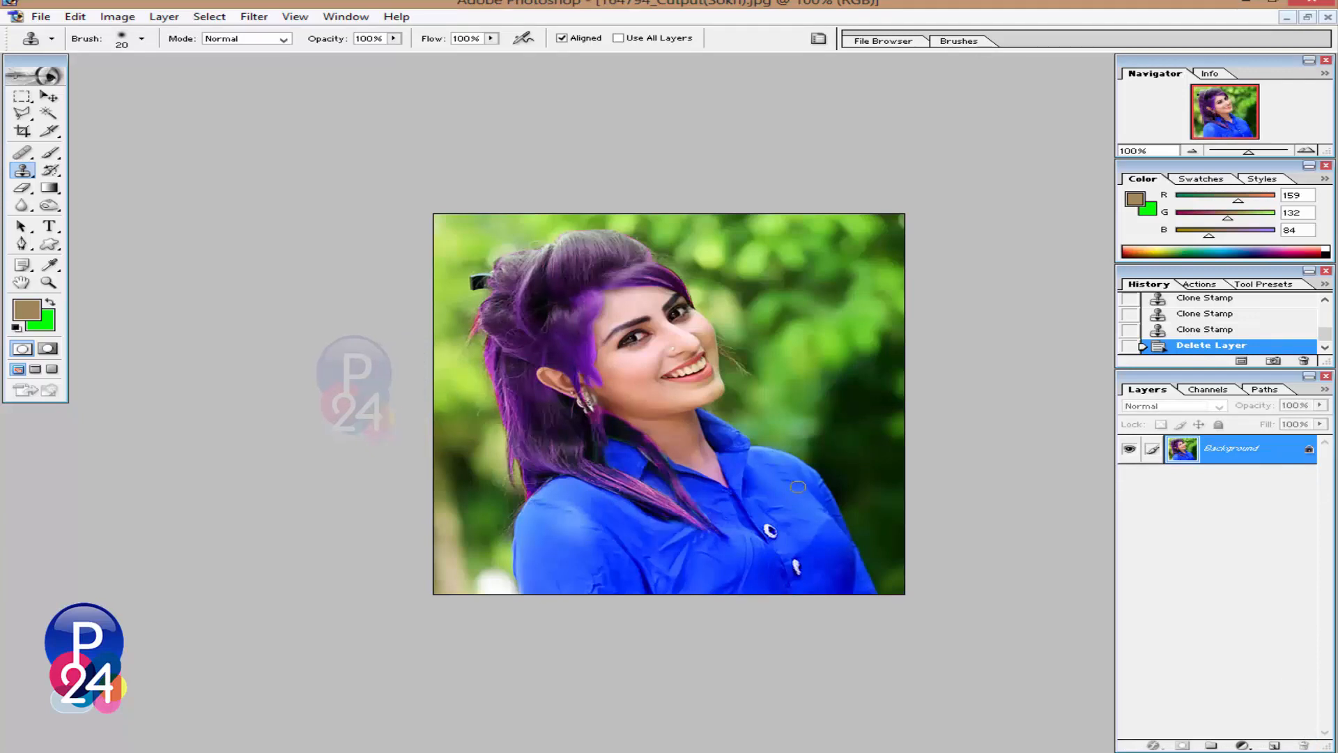